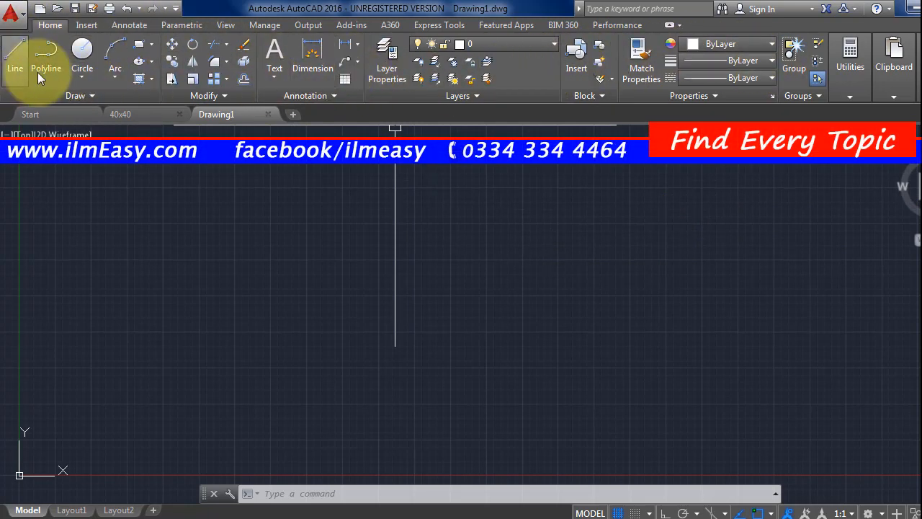
{"action": "left_click", "coordinate": [850, 57]}
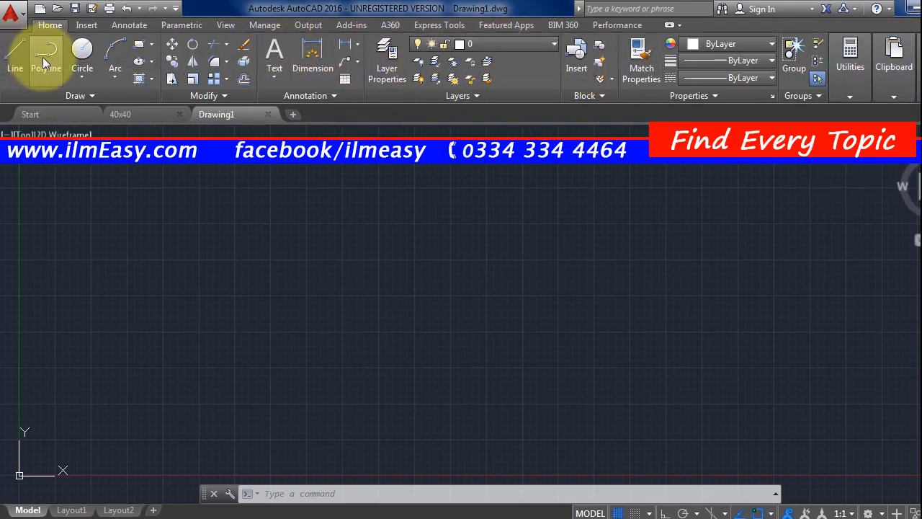
{"action": "left_click", "coordinate": [86, 25]}
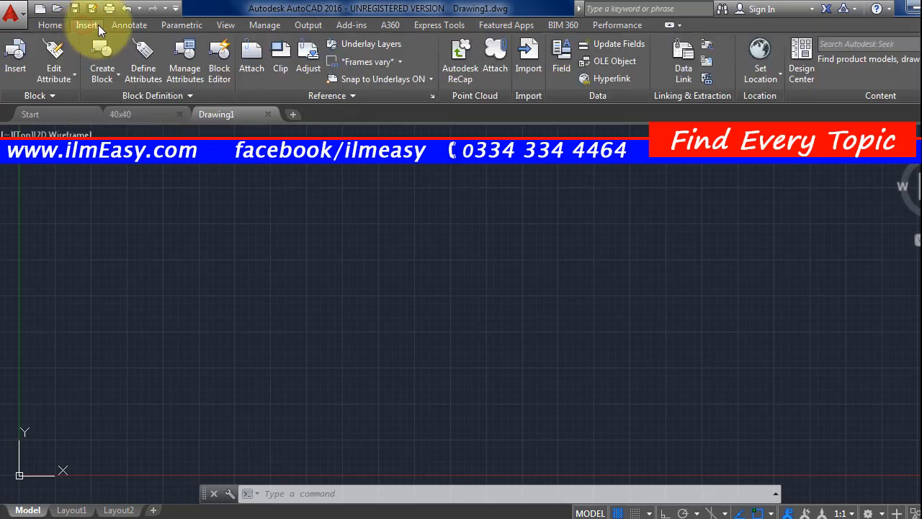
{"action": "left_click", "coordinate": [51, 27]}
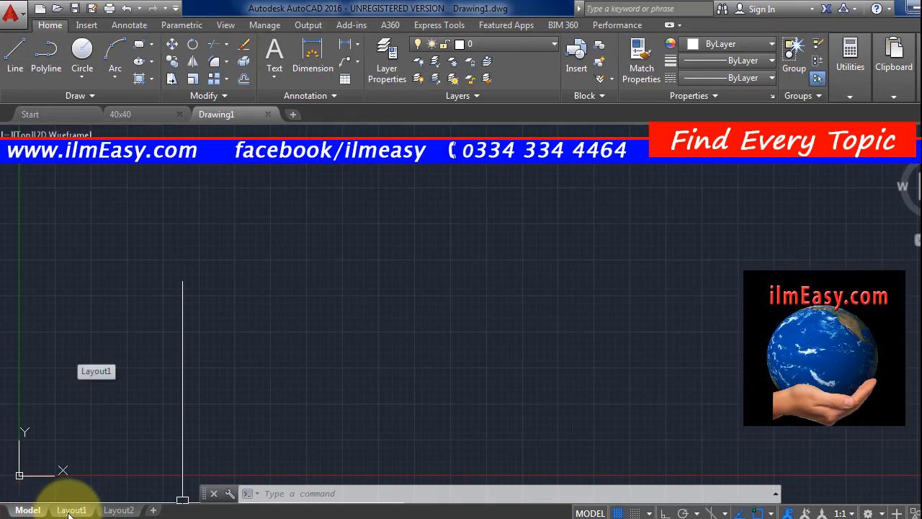
{"action": "mouse_move", "coordinate": [72, 510]}
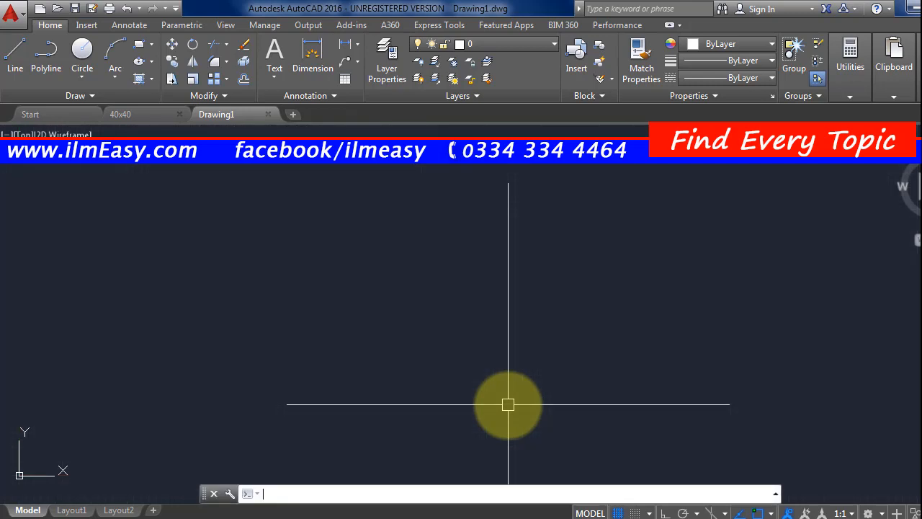
Turn off the grid display in the drawing area.
{"action": "key", "text": "F7"}
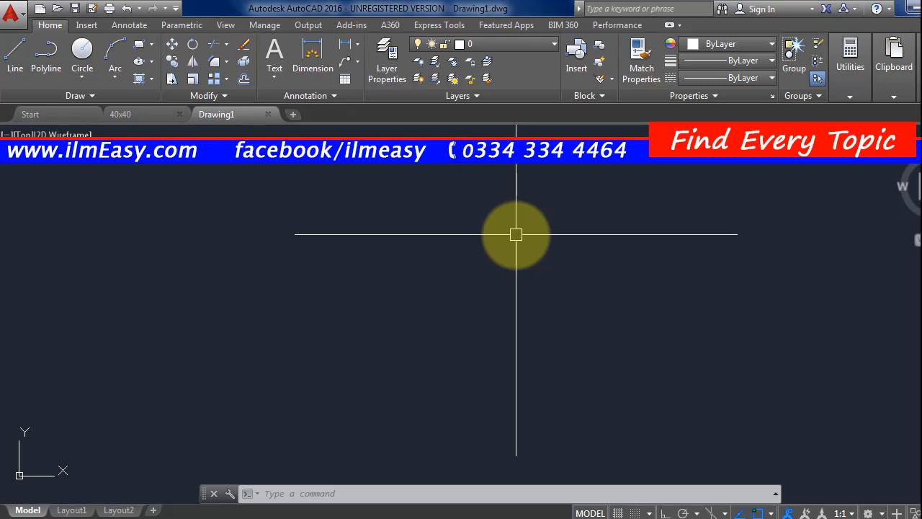
Set the drawing units' length type to Architectural and the angle type to Deg/Min/Sec.
{"action": "type", "text": "UN"}
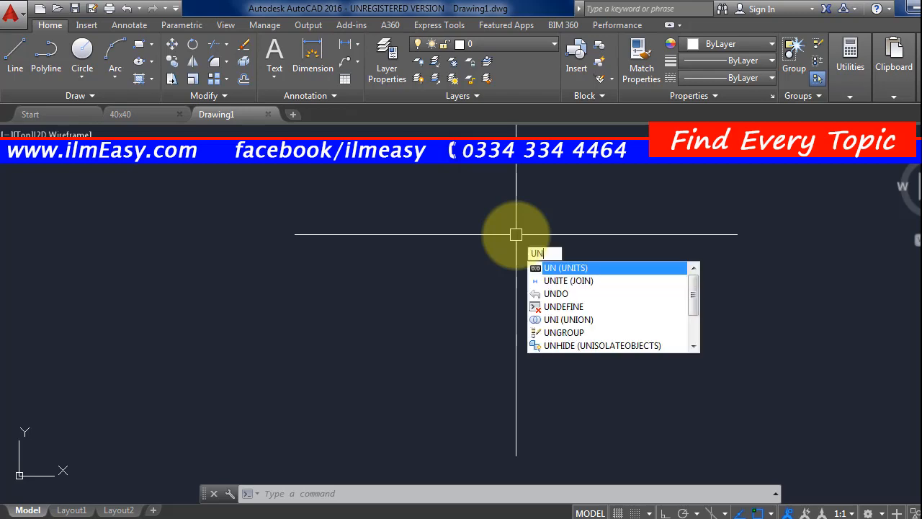
{"action": "key", "text": "Return"}
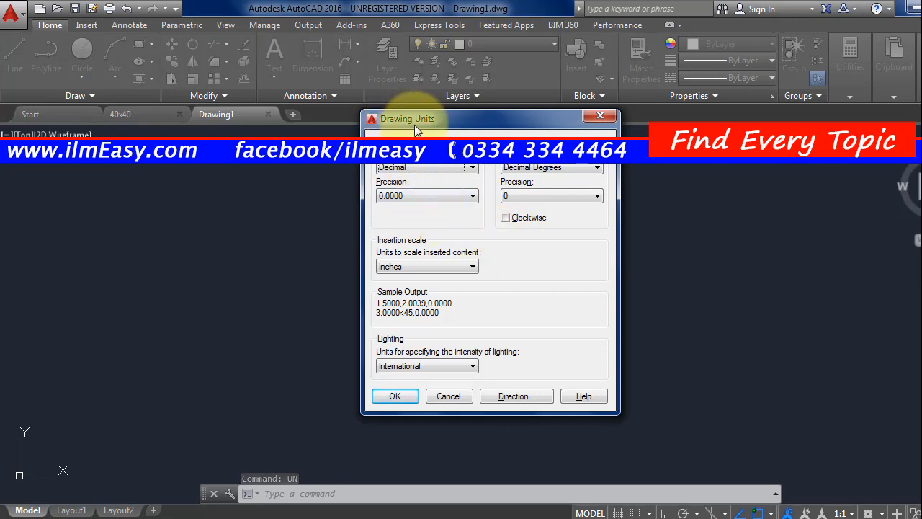
{"action": "left_click_drag", "start_coordinate": [443, 120], "coordinate": [451, 164]}
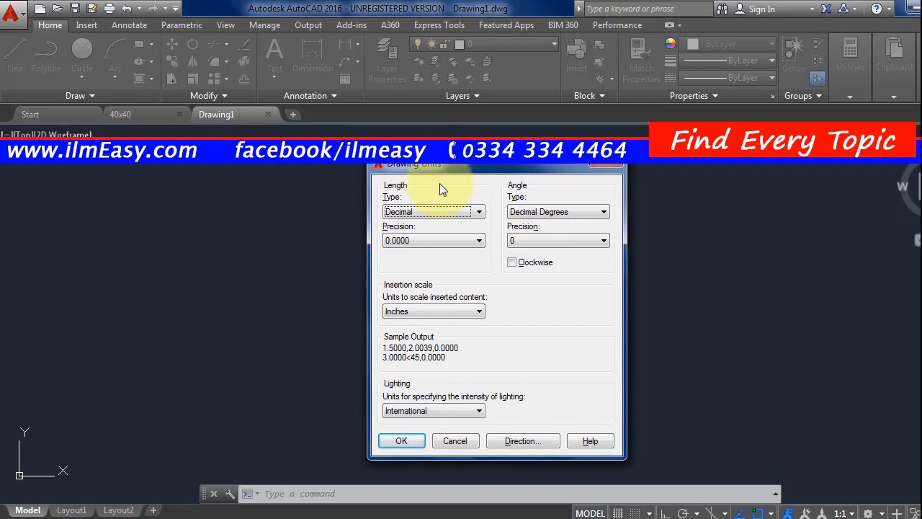
{"action": "left_click", "coordinate": [395, 214]}
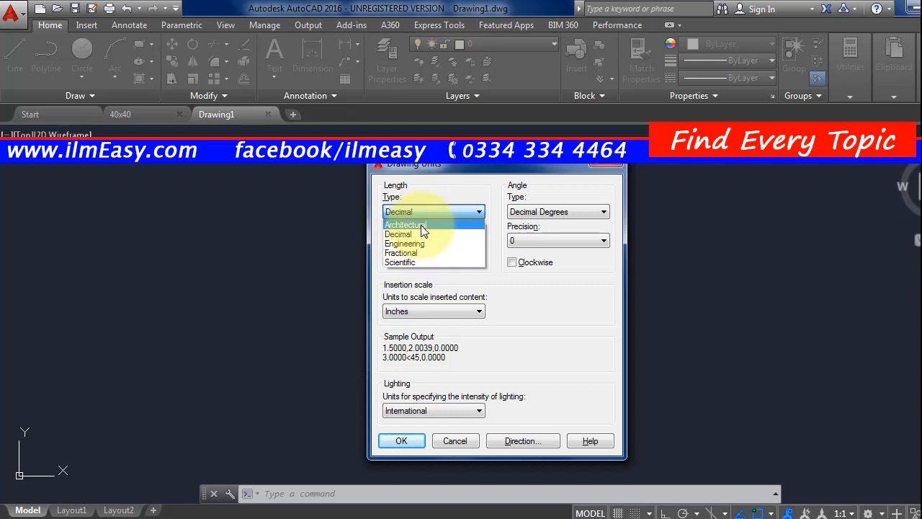
{"action": "left_click", "coordinate": [423, 230]}
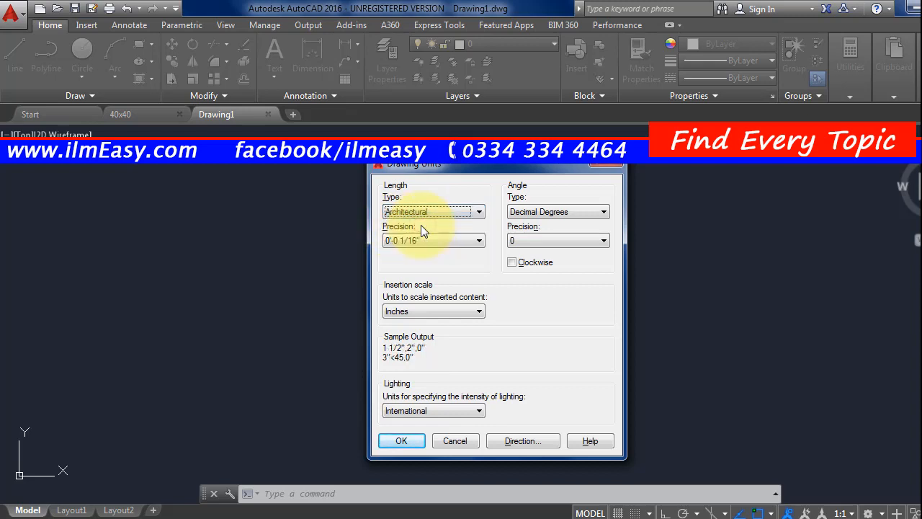
{"action": "left_click", "coordinate": [523, 211]}
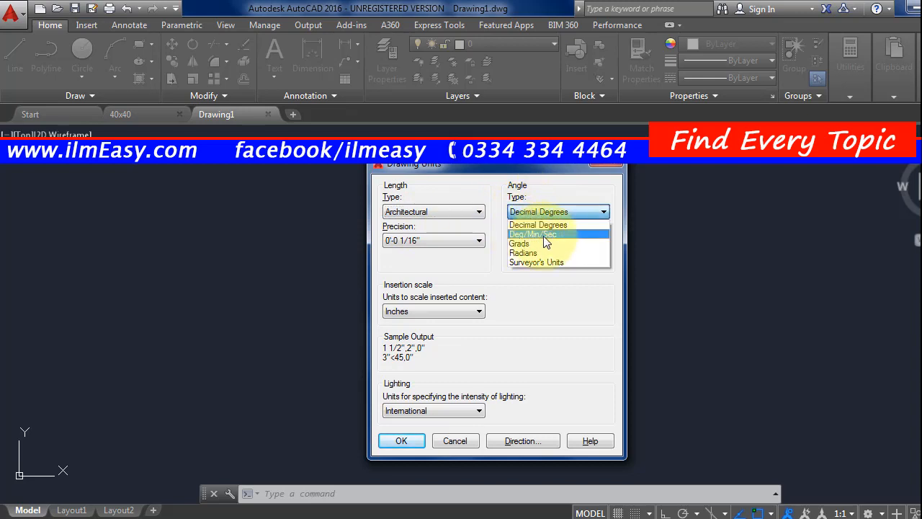
{"action": "left_click", "coordinate": [541, 235]}
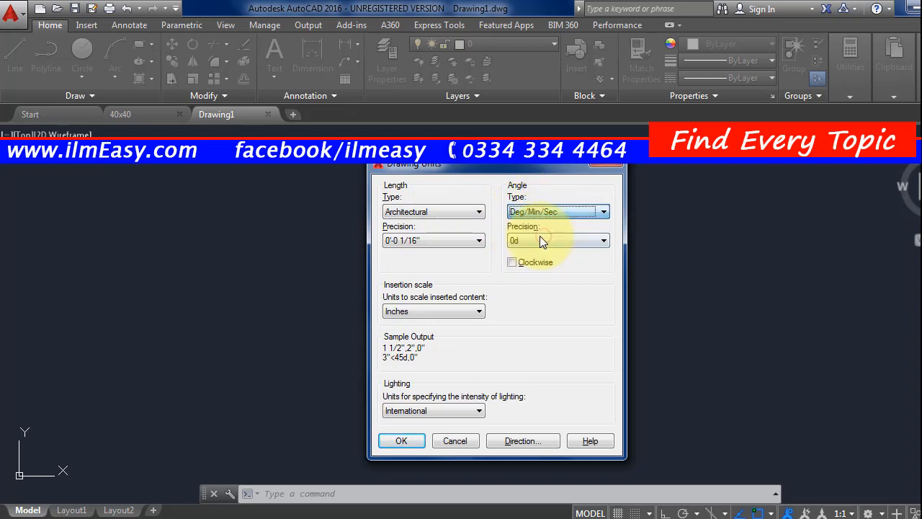
Set the drawing units' length precision to 0'-0" and apply the unit settings.
{"action": "left_click", "coordinate": [394, 239]}
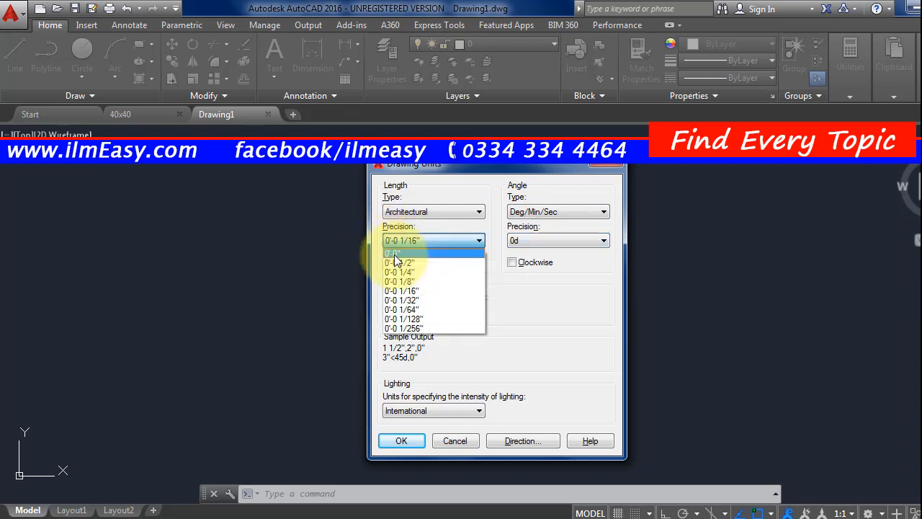
{"action": "left_click", "coordinate": [395, 254]}
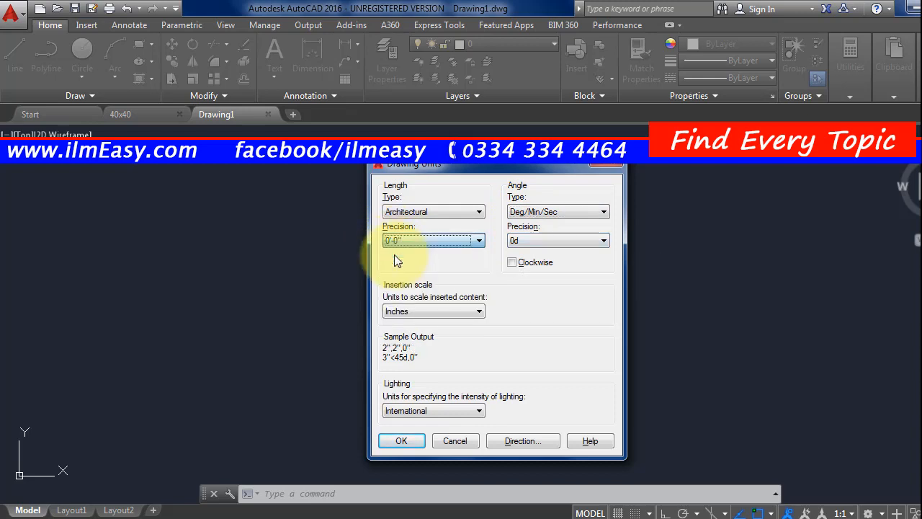
{"action": "left_click", "coordinate": [512, 263]}
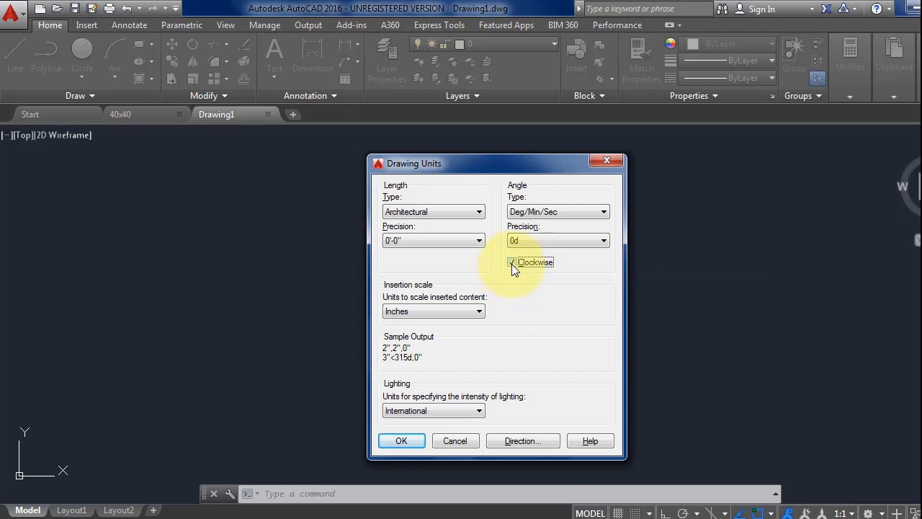
{"action": "left_click", "coordinate": [513, 265]}
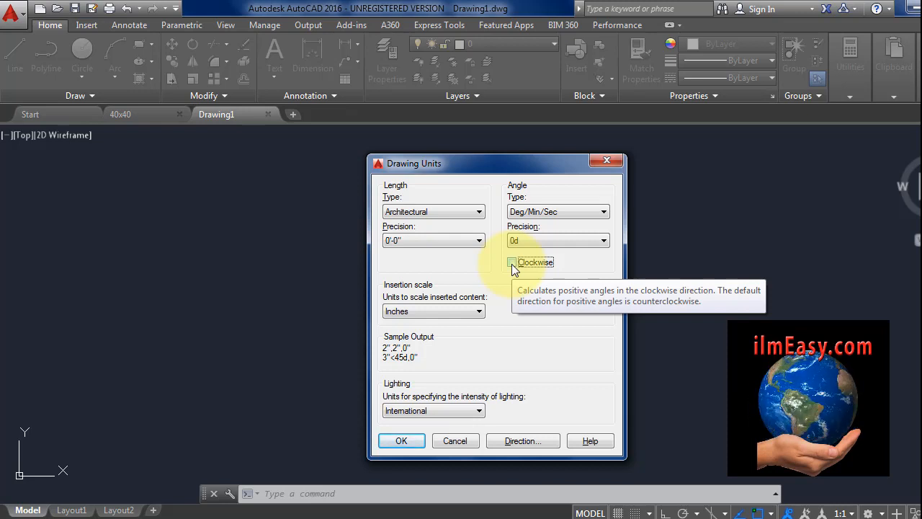
{"action": "left_click", "coordinate": [401, 442]}
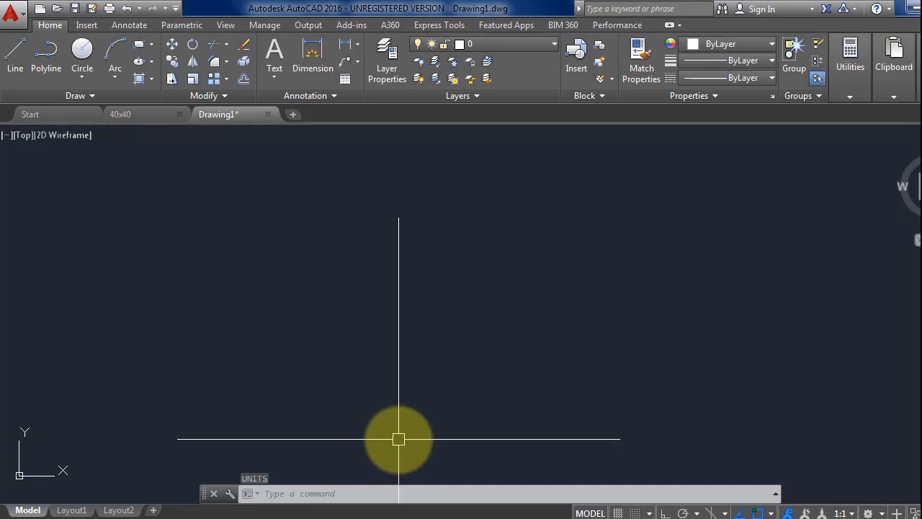
Set the model space limits from the default lower left corner at 0'-0",0'-0" to an upper right corner at 500',500'.
{"action": "type", "text": "l"}
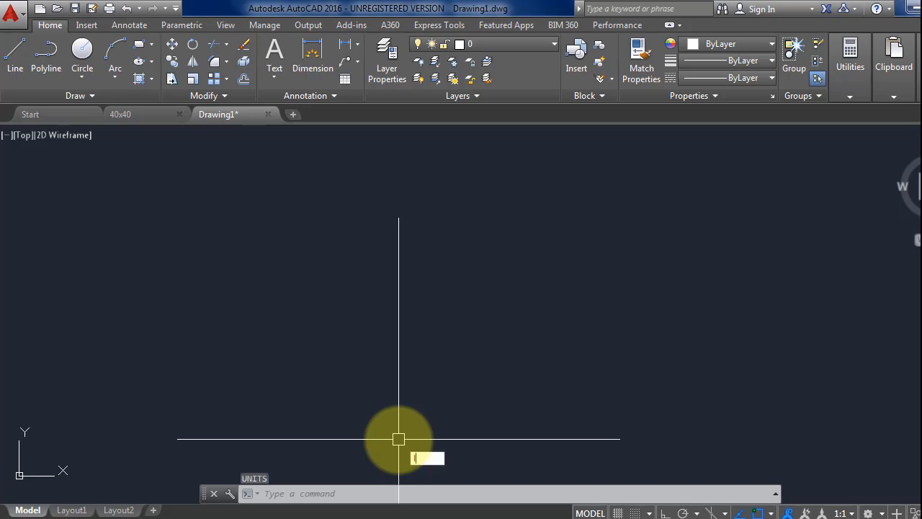
{"action": "type", "text": "imits"}
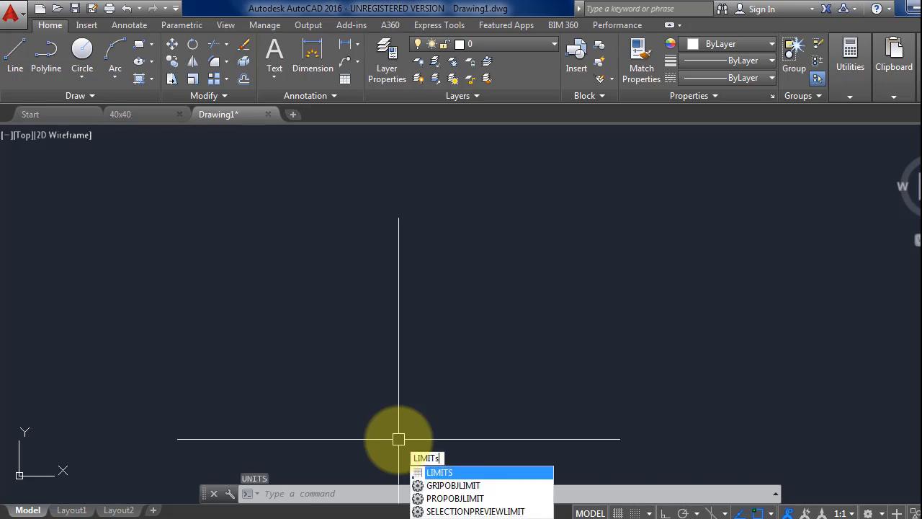
{"action": "key", "text": "Return"}
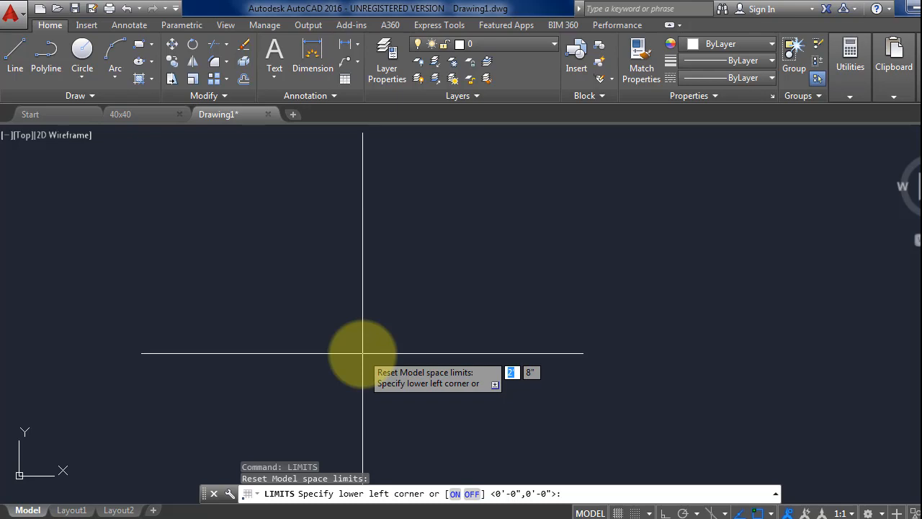
{"action": "key", "text": "Return"}
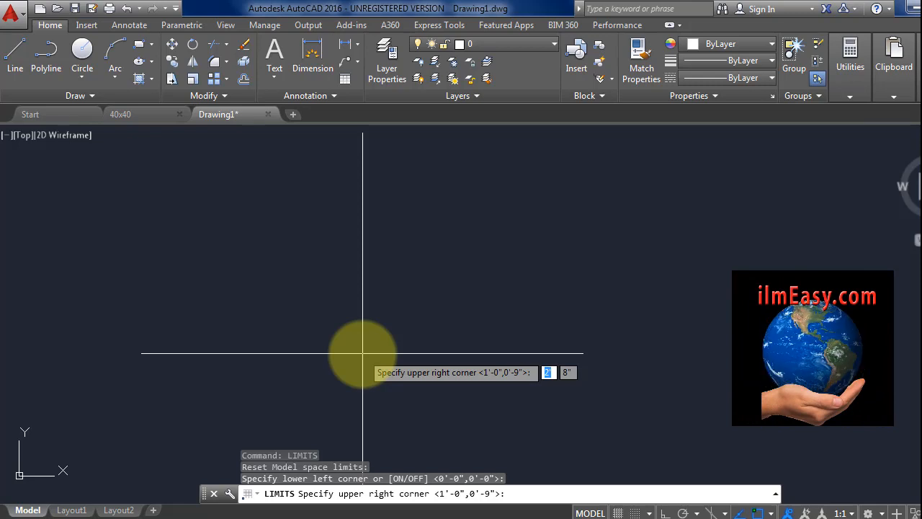
{"action": "type", "text": "500"}
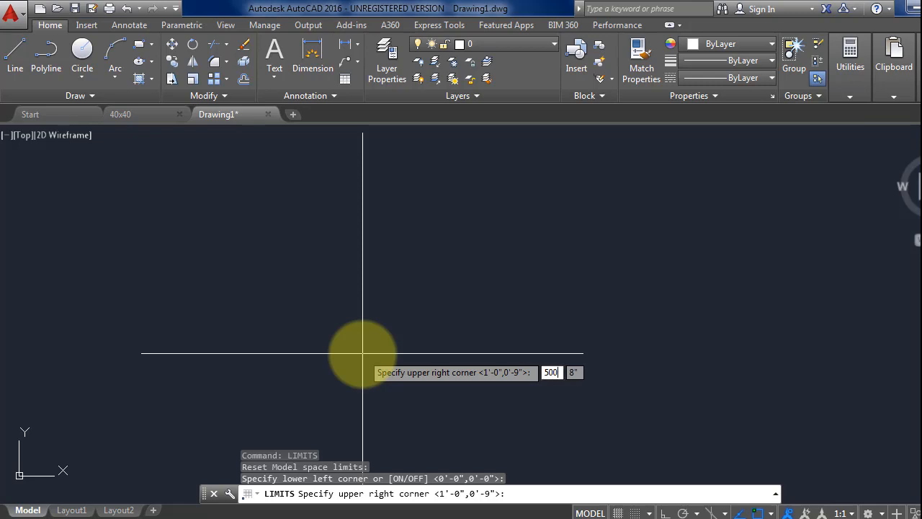
{"action": "type", "text": "'"}
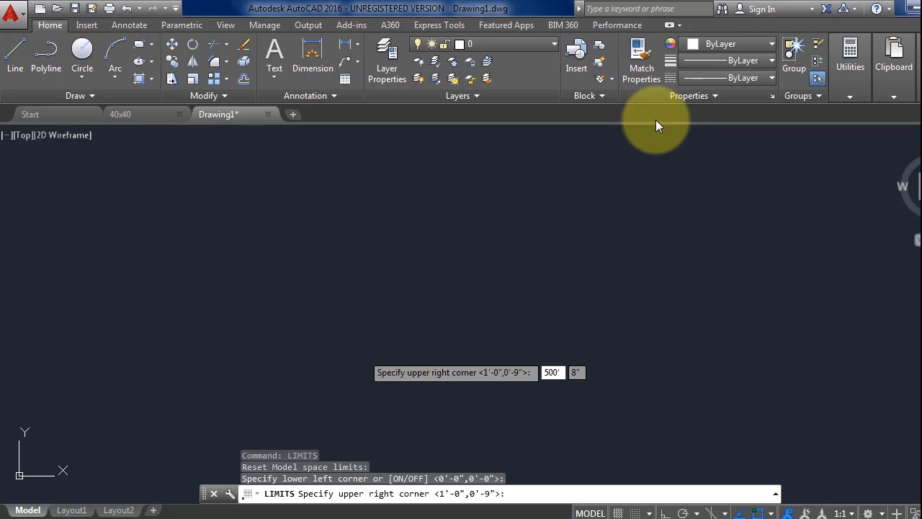
{"action": "key", "text": "Return"}
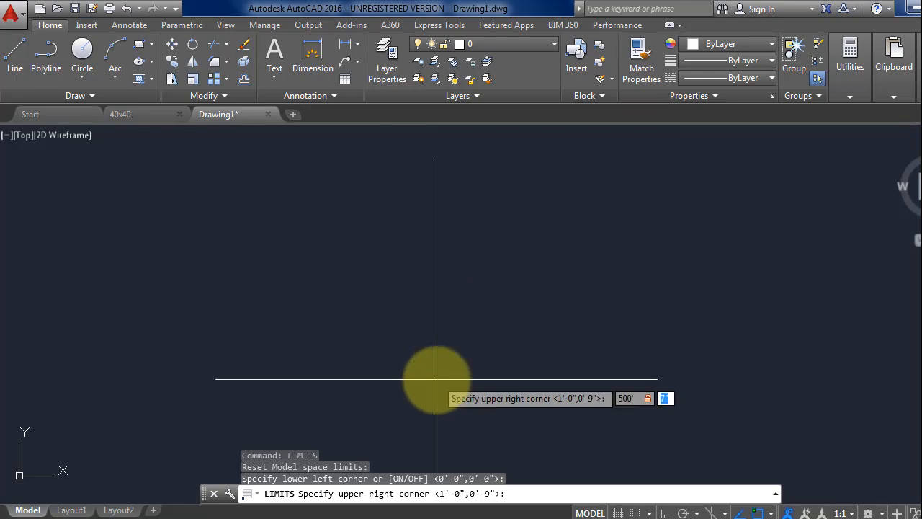
{"action": "type", "text": "500'"}
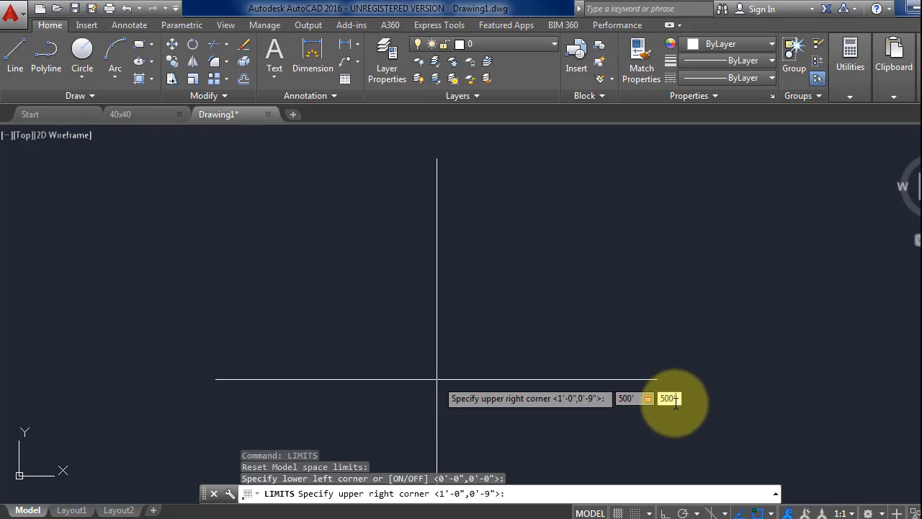
{"action": "key", "text": "Return"}
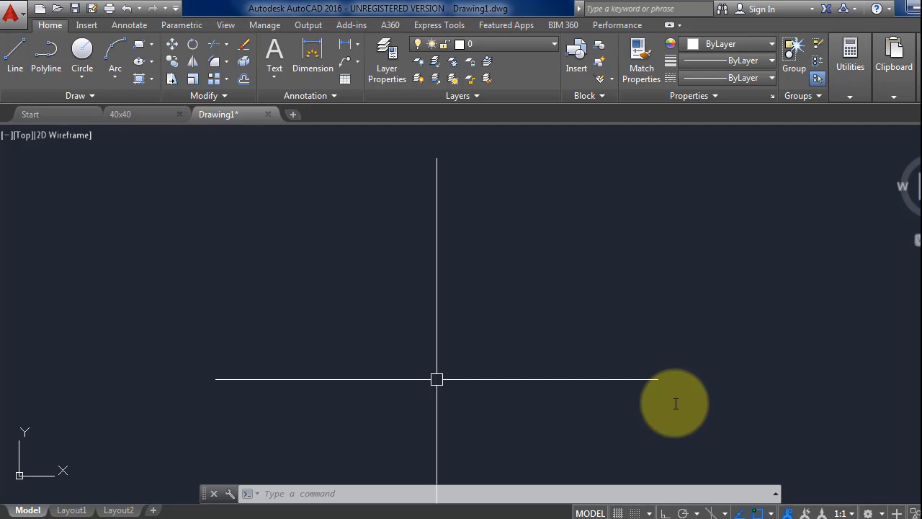
Modify the Standard dimension style so its linear primary units use Architectural format with 0'-0" precision.
{"action": "type", "text": "d"}
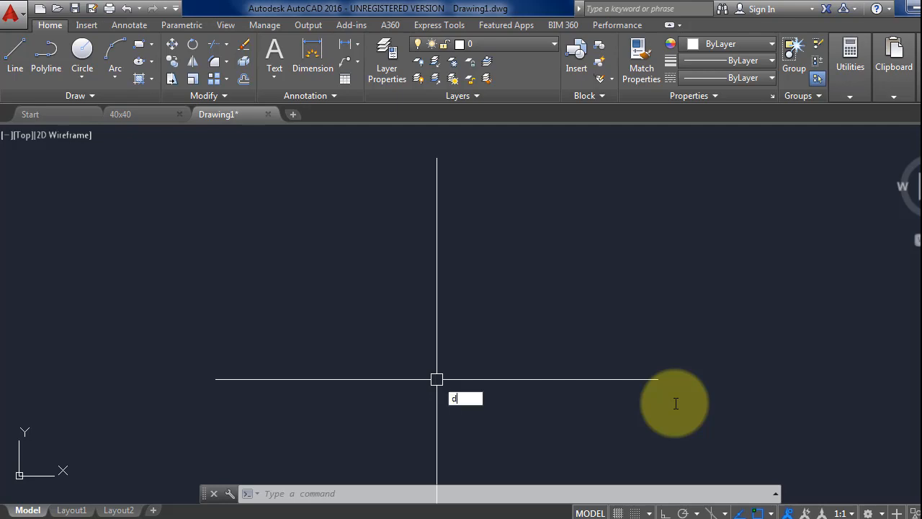
{"action": "key", "text": "Return"}
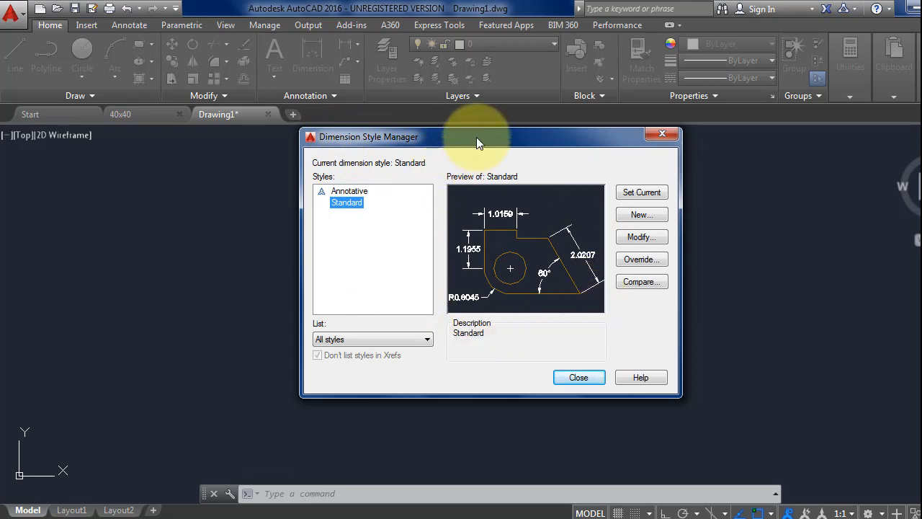
{"action": "left_click_drag", "start_coordinate": [477, 137], "coordinate": [445, 164]}
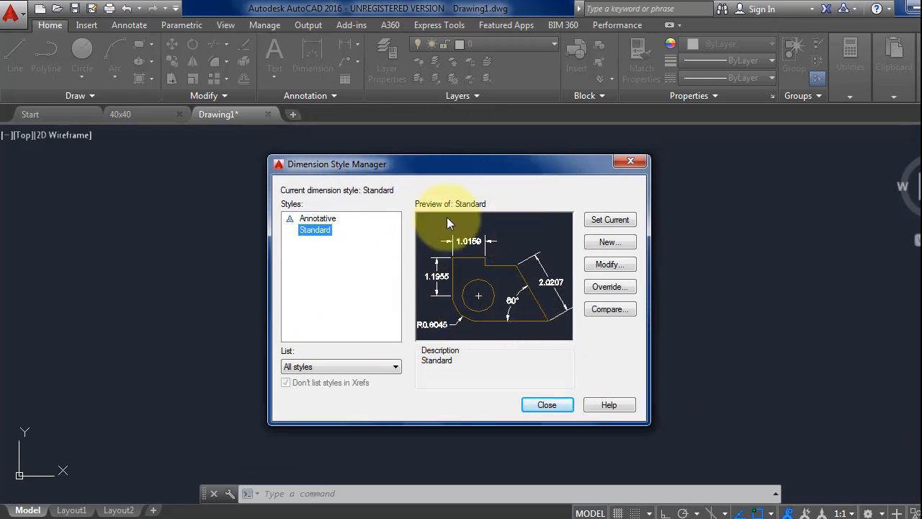
{"action": "left_click", "coordinate": [605, 265]}
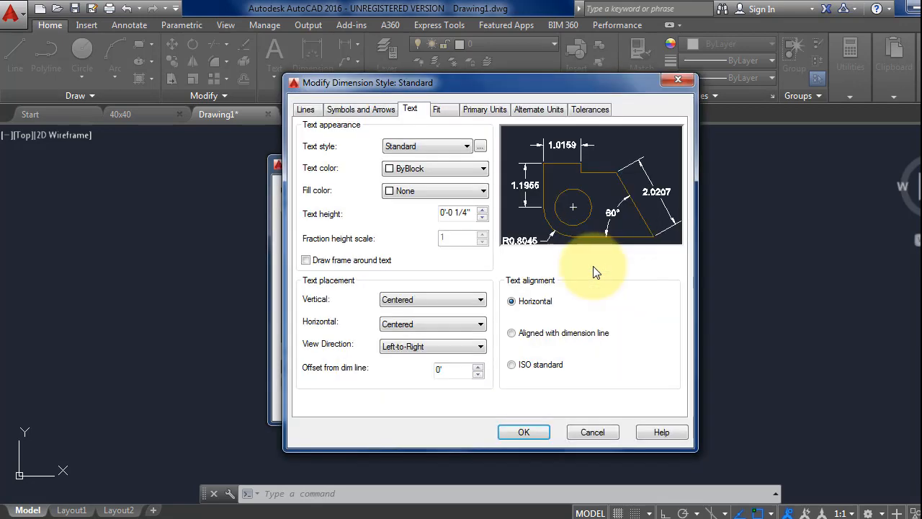
{"action": "left_click", "coordinate": [476, 112]}
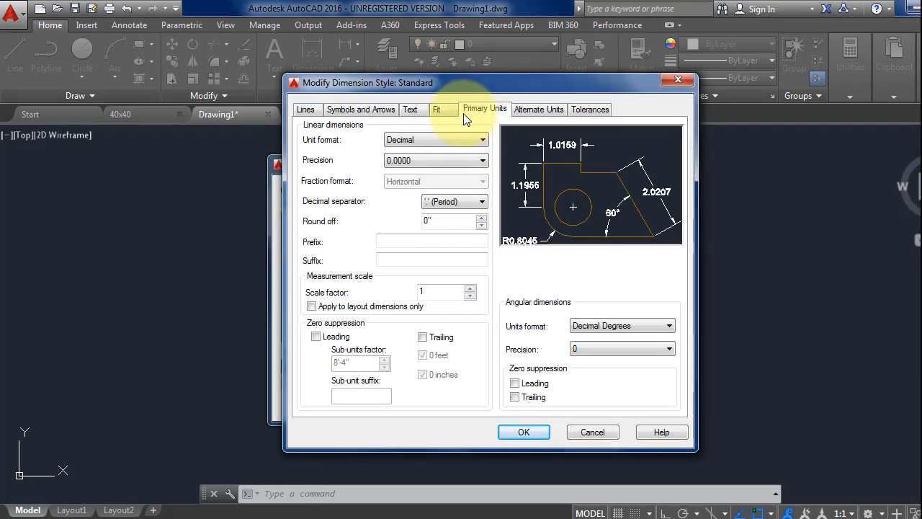
{"action": "left_click", "coordinate": [457, 139]}
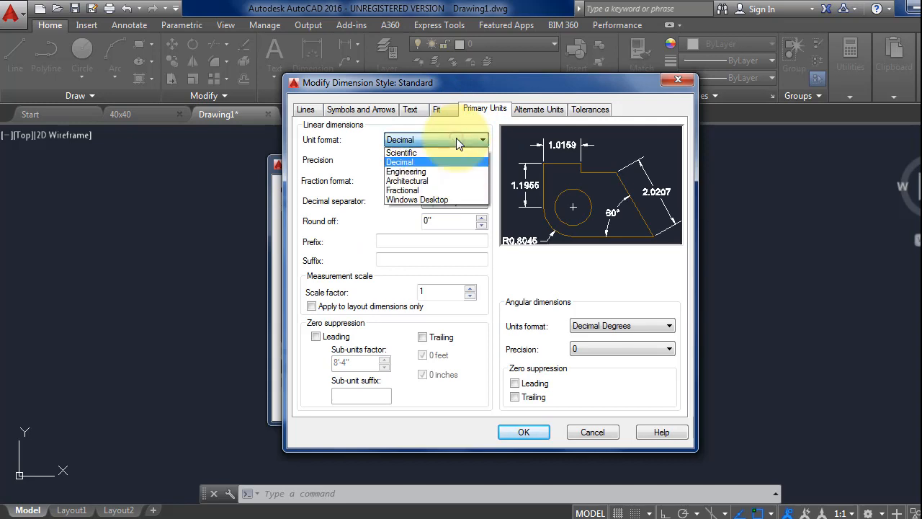
{"action": "left_click", "coordinate": [444, 180]}
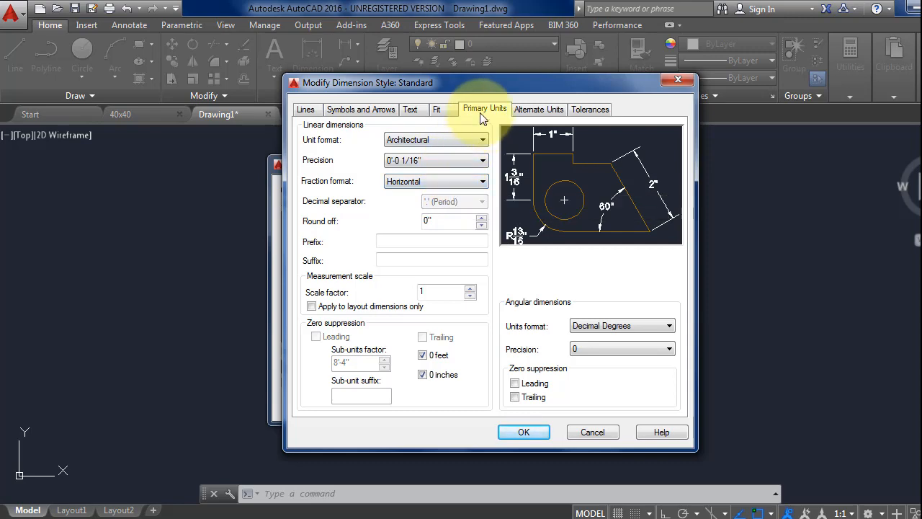
{"action": "left_click", "coordinate": [450, 161]}
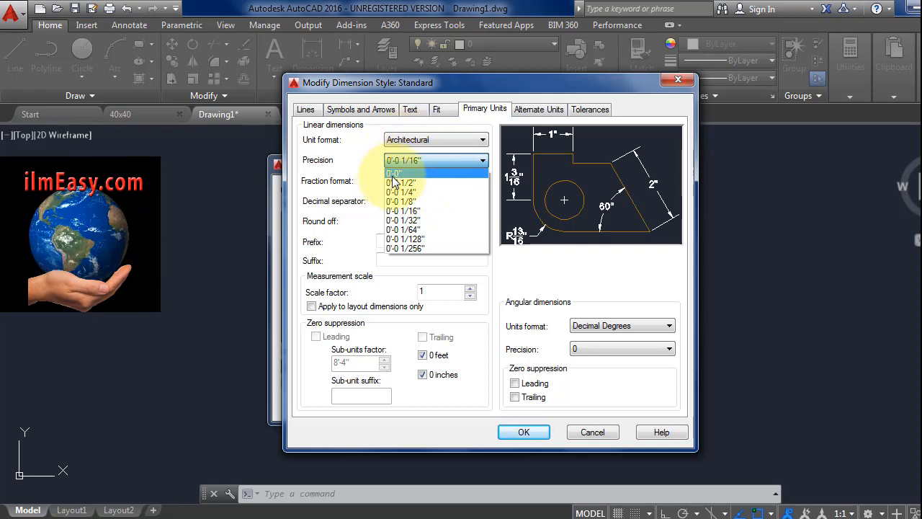
{"action": "left_click", "coordinate": [393, 174]}
Set the Standard dimension style's angular units to Degrees Minutes Seconds and its text to 4" high, aligned with the dimension line.
{"action": "left_click", "coordinate": [624, 327]}
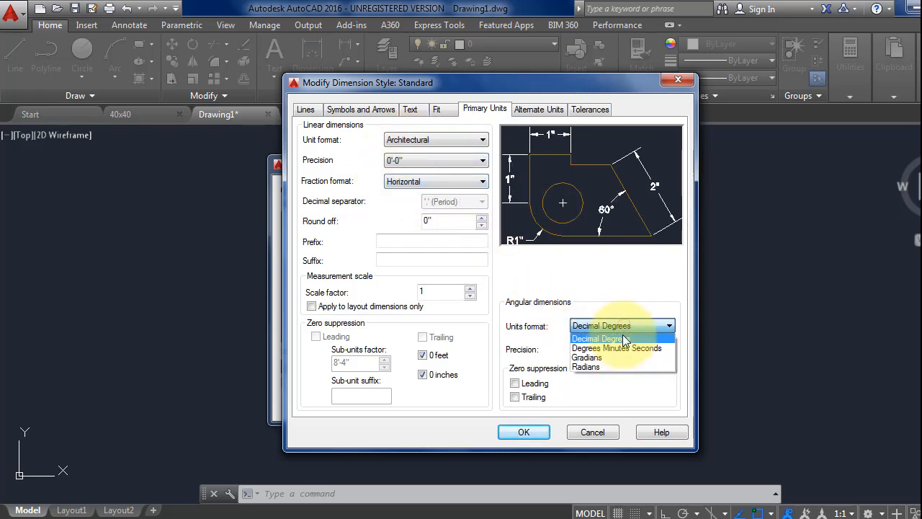
{"action": "left_click", "coordinate": [616, 348]}
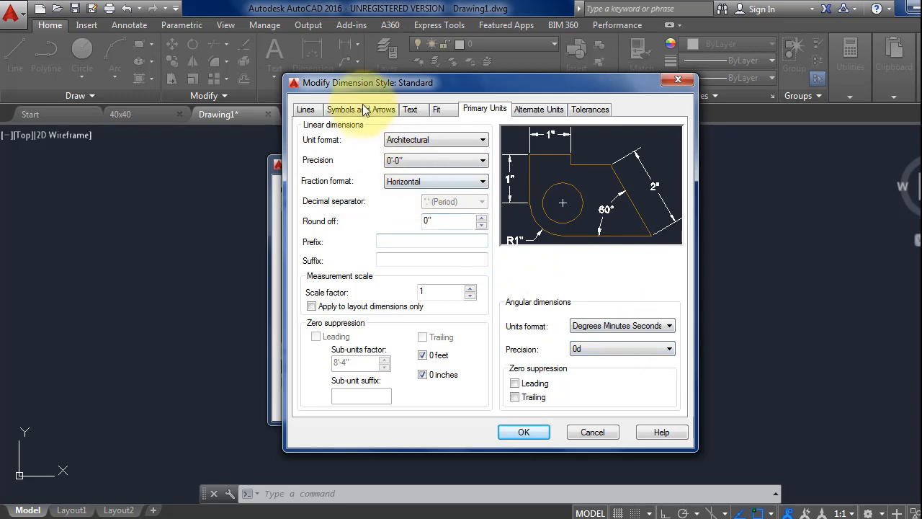
{"action": "left_click", "coordinate": [409, 109]}
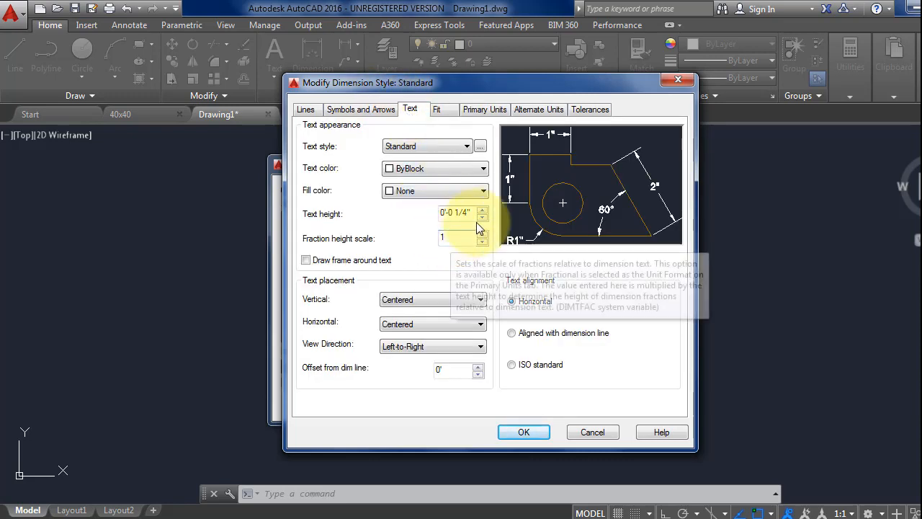
{"action": "double_click", "coordinate": [441, 213]}
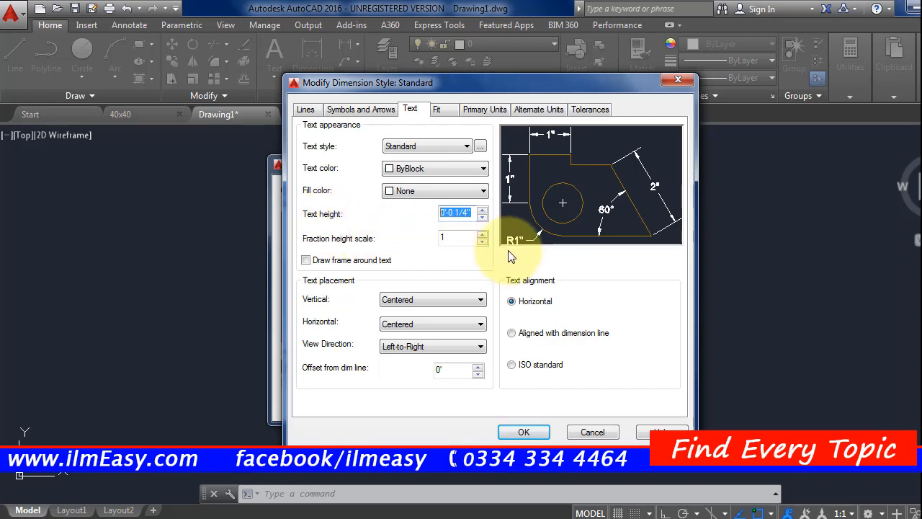
{"action": "type", "text": "4\""}
{"action": "left_click", "coordinate": [515, 336]}
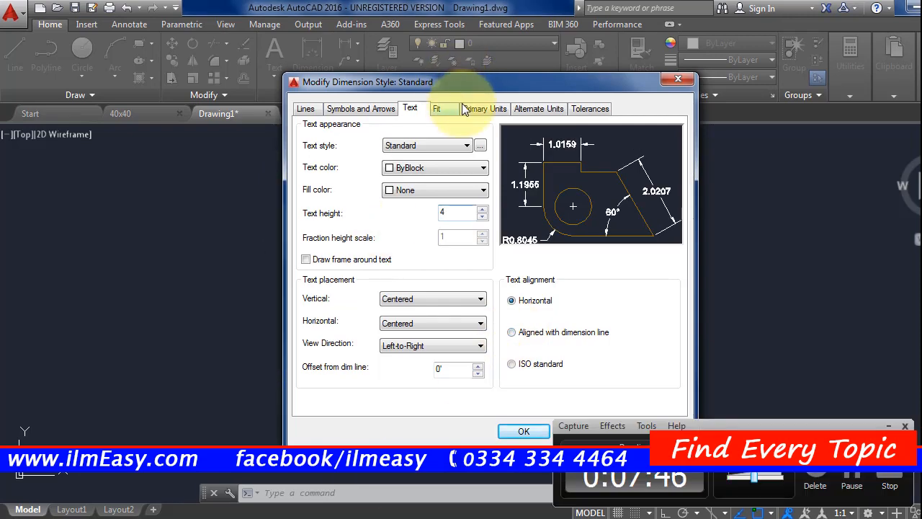
Set the dimension style's linear units to Architectural with 0'-0" precision again and its angular units to Degrees Minutes Seconds.
{"action": "left_click", "coordinate": [465, 108]}
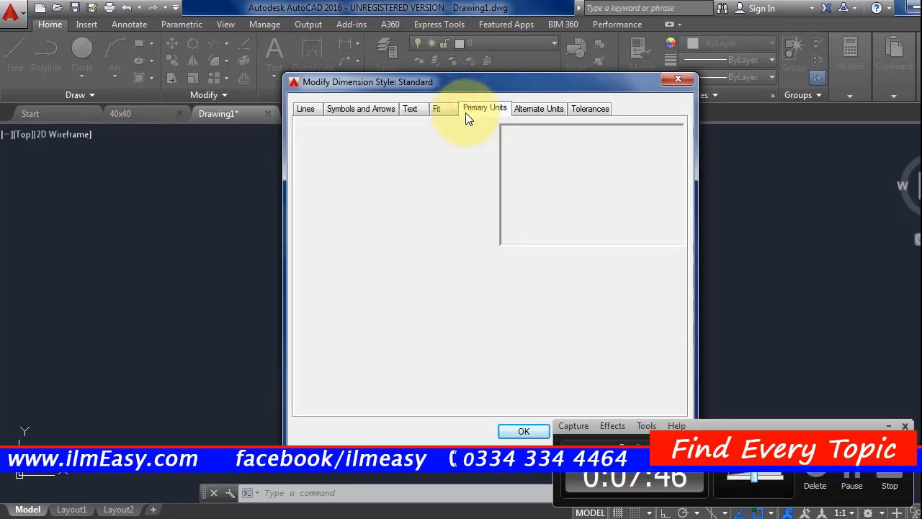
{"action": "left_click", "coordinate": [439, 139]}
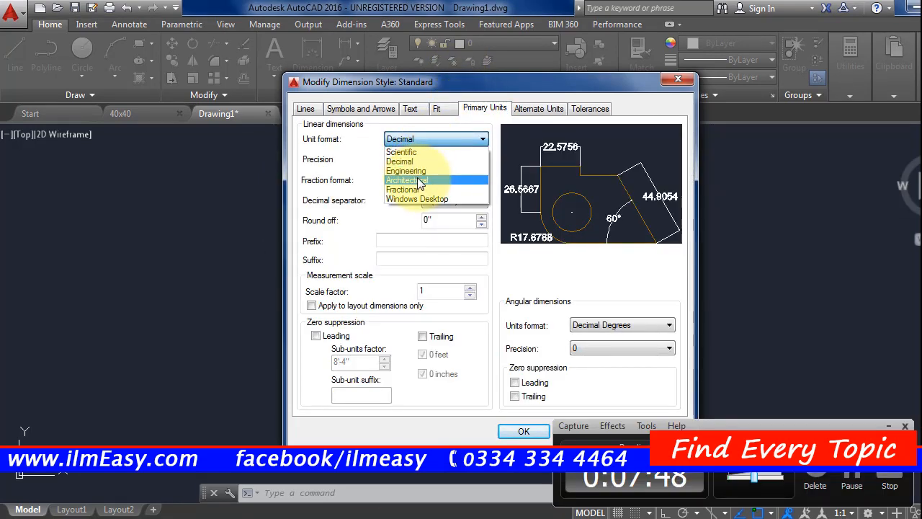
{"action": "left_click", "coordinate": [422, 180]}
{"action": "left_click", "coordinate": [433, 159]}
{"action": "left_click", "coordinate": [424, 172]}
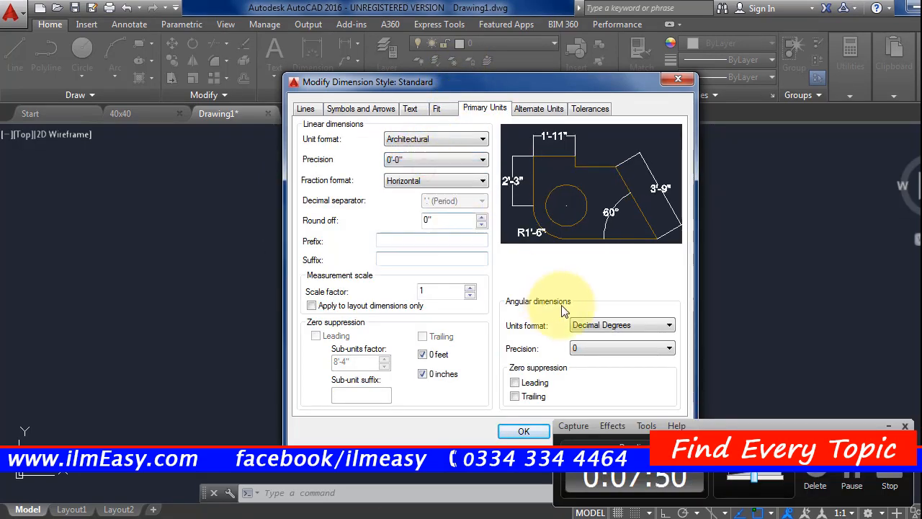
{"action": "left_click", "coordinate": [592, 325]}
{"action": "left_click", "coordinate": [616, 347]}
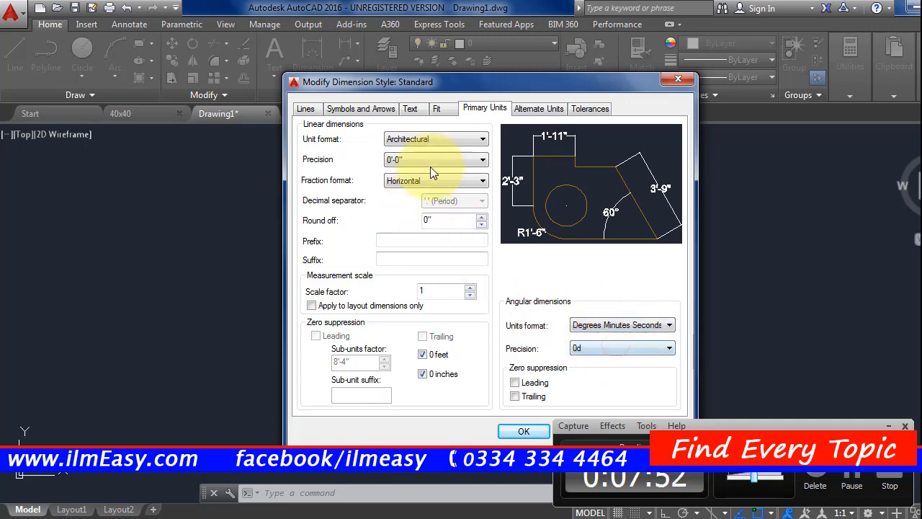
Align the dimension text with the dimension line, apply the modifications and make the Standard style current.
{"action": "left_click", "coordinate": [412, 108]}
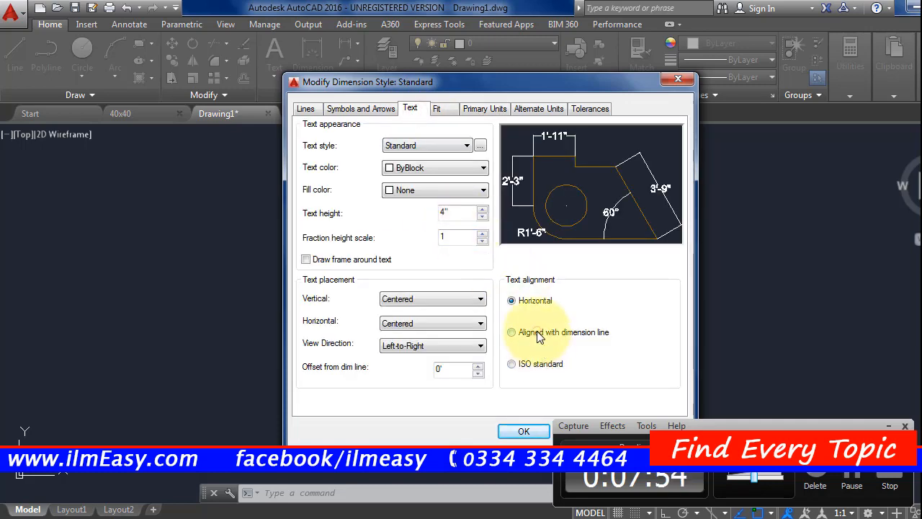
{"action": "left_click", "coordinate": [513, 332]}
{"action": "left_click", "coordinate": [522, 431]}
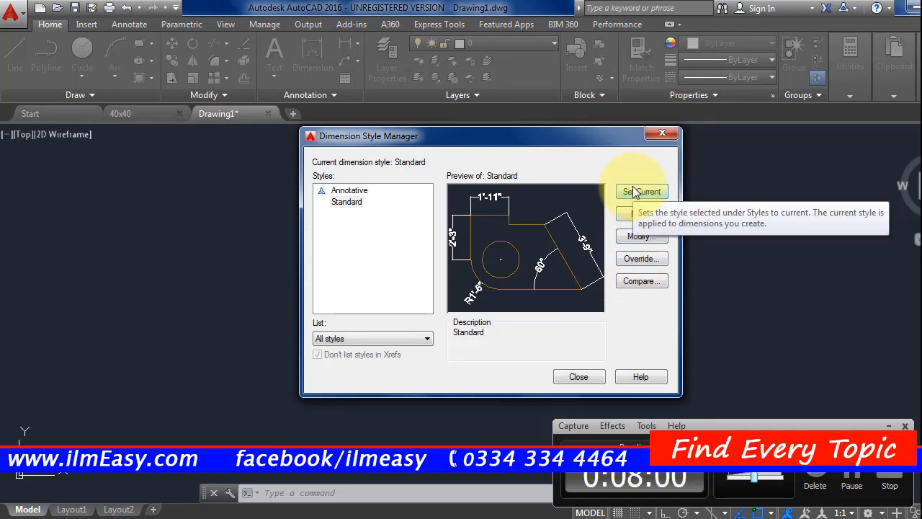
{"action": "left_click", "coordinate": [633, 192]}
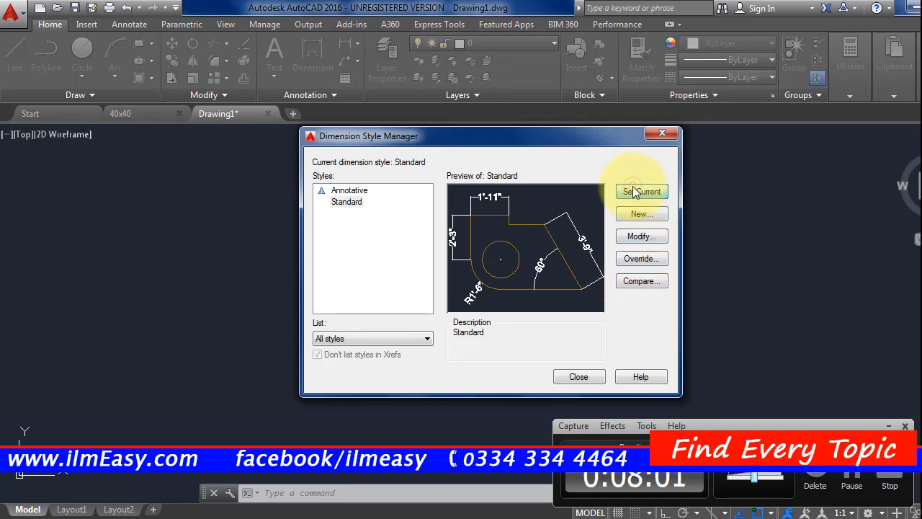
{"action": "left_click", "coordinate": [576, 377]}
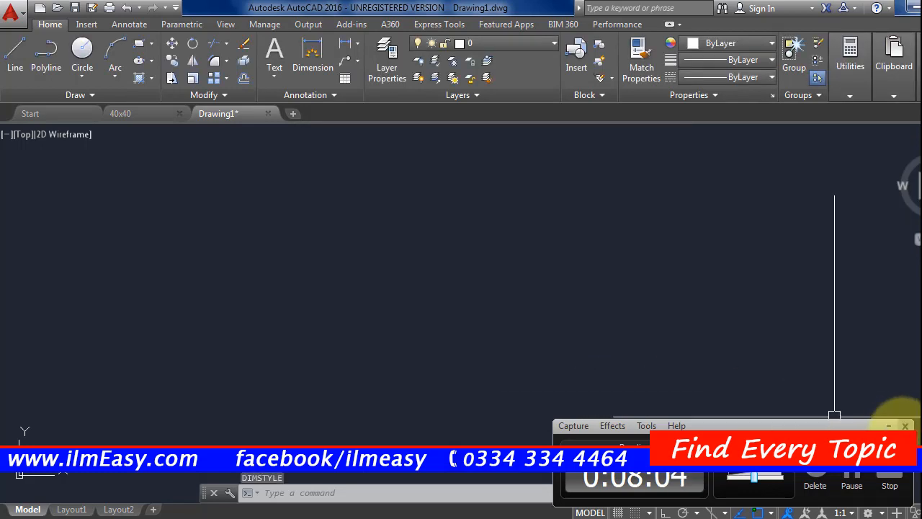
Zoom the drawing view with the All option.
{"action": "type", "text": "z"}
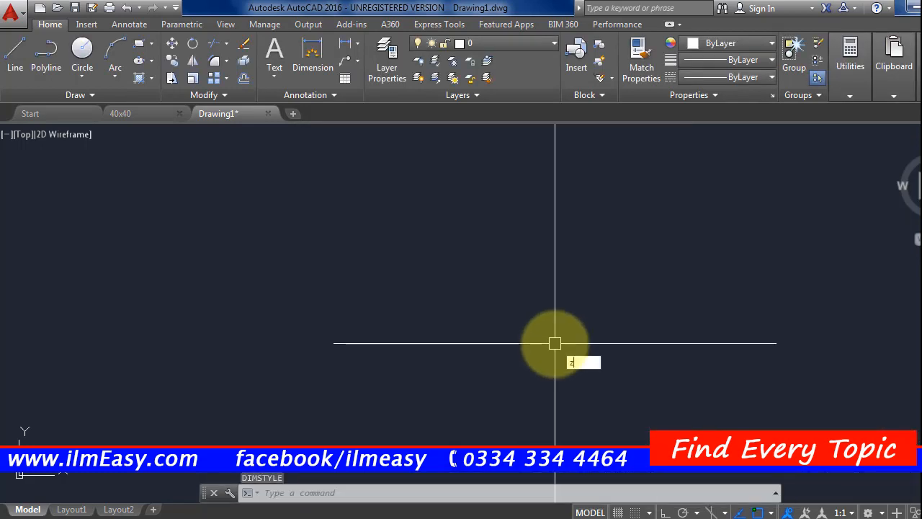
{"action": "key", "text": "Return"}
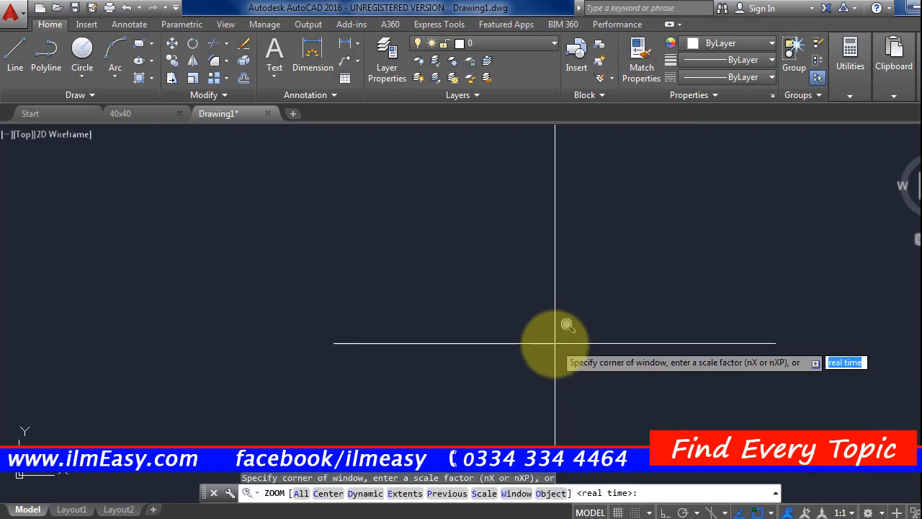
{"action": "type", "text": "a"}
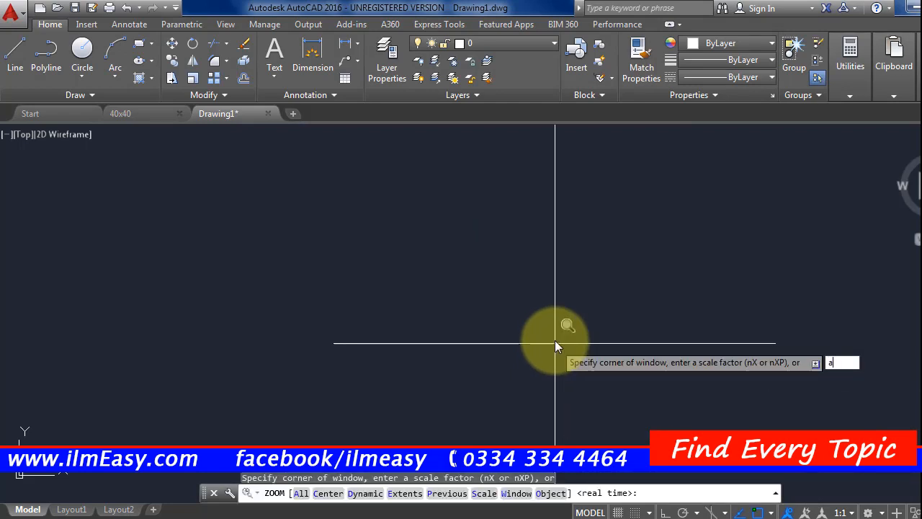
{"action": "key", "text": "Return"}
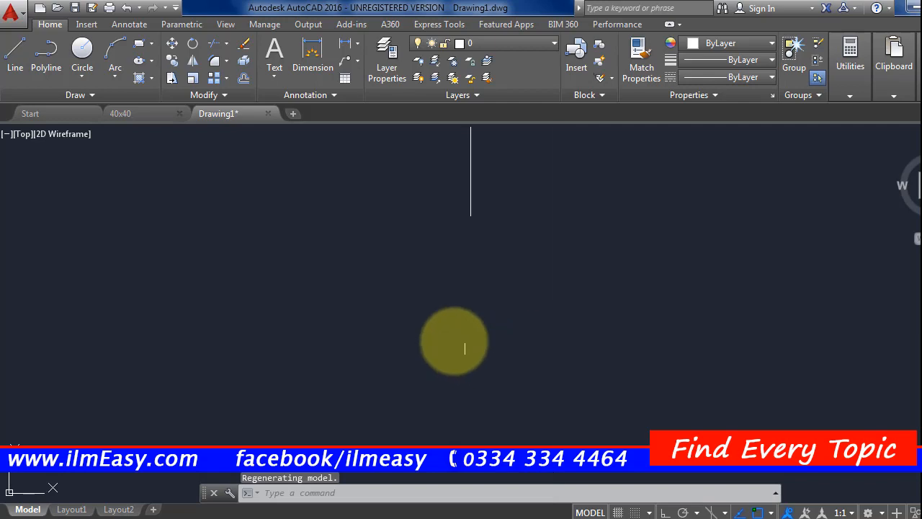
Display the grid to inspect the drawing area around the origin, and hide it again.
{"action": "key", "text": "F7"}
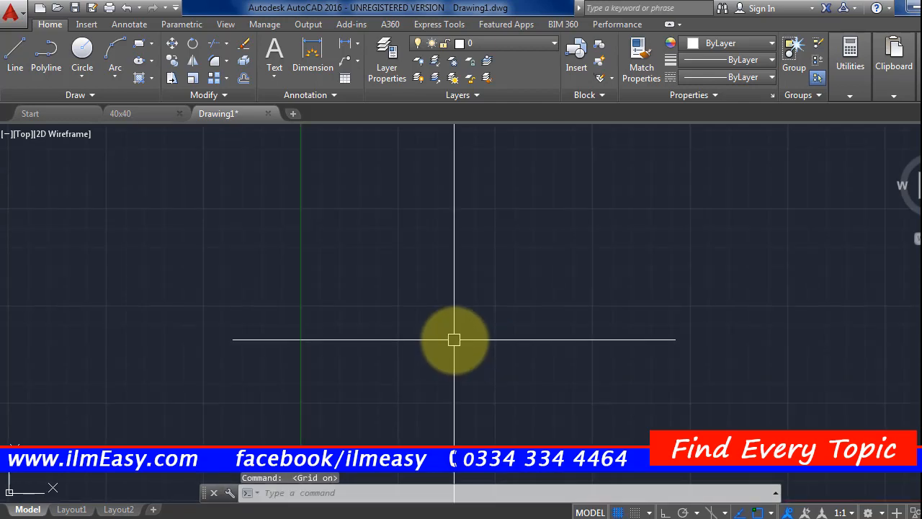
{"action": "scroll", "coordinate": [494, 324], "scroll_direction": "down", "scroll_amount": 3}
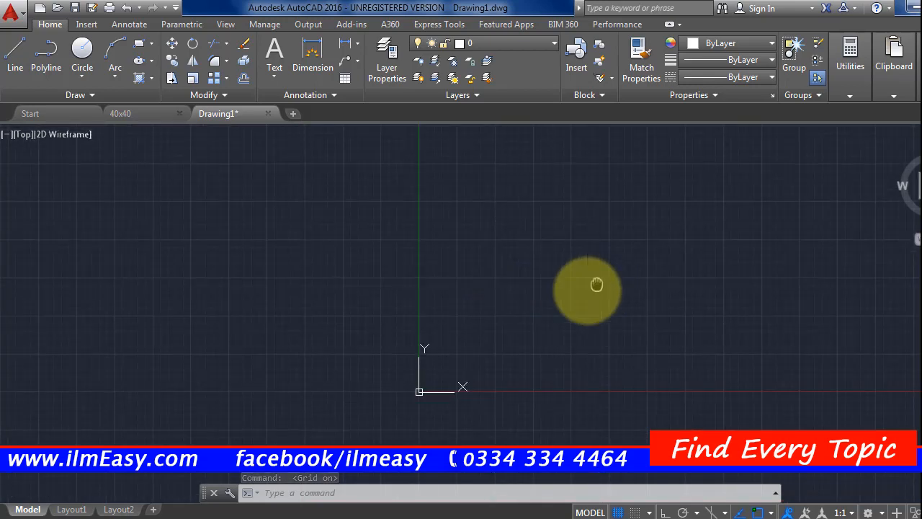
{"action": "middle_click_drag", "start_coordinate": [597, 282], "coordinate": [578, 294]}
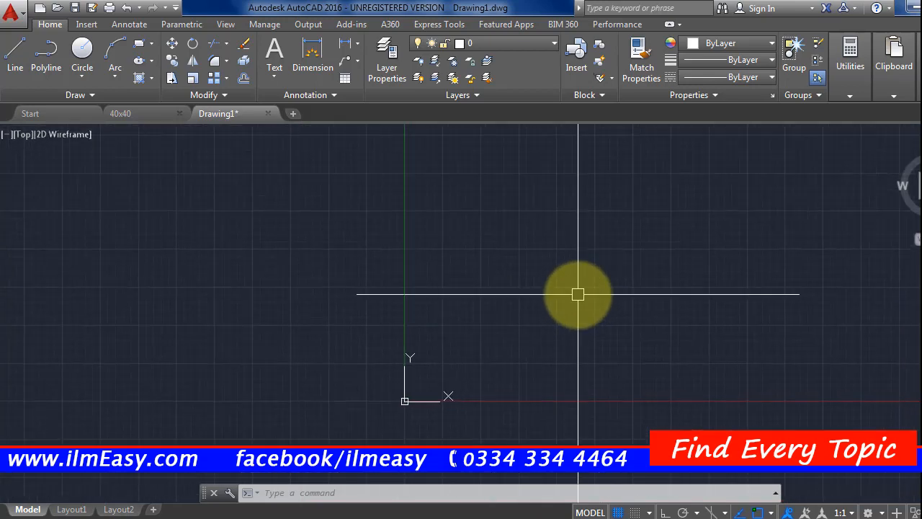
{"action": "key", "text": "F7"}
Check the drawing's lower left and upper right limits with the Limits command, leaving it without entering new values.
{"action": "type", "text": "LIM"}
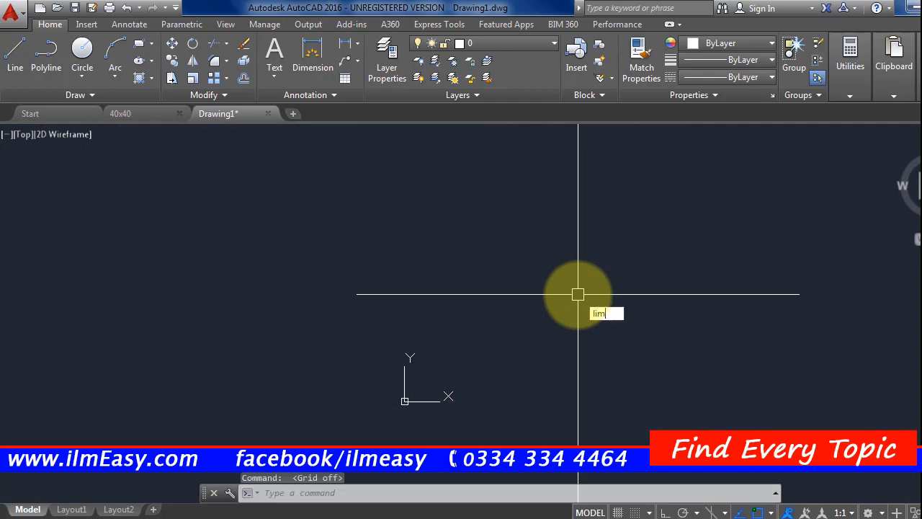
{"action": "type", "text": "ITS"}
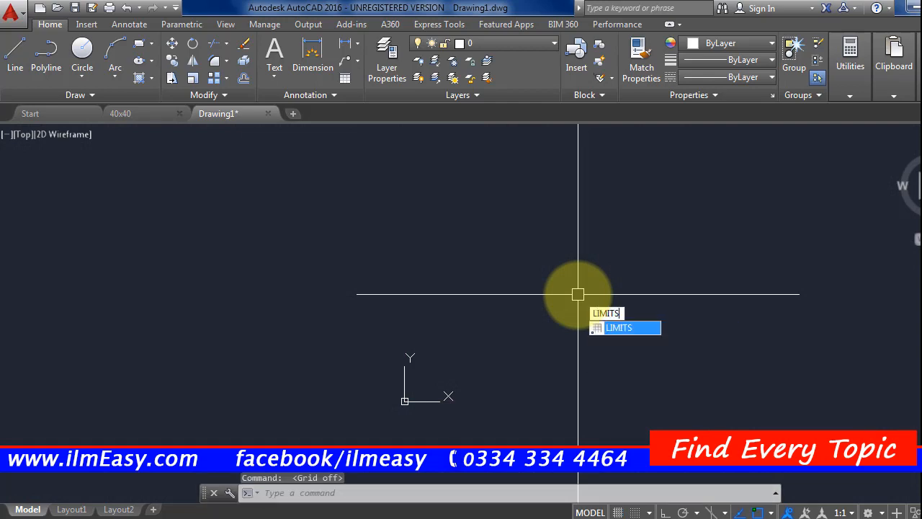
{"action": "key", "text": "Return"}
{"action": "key", "text": "Return"}
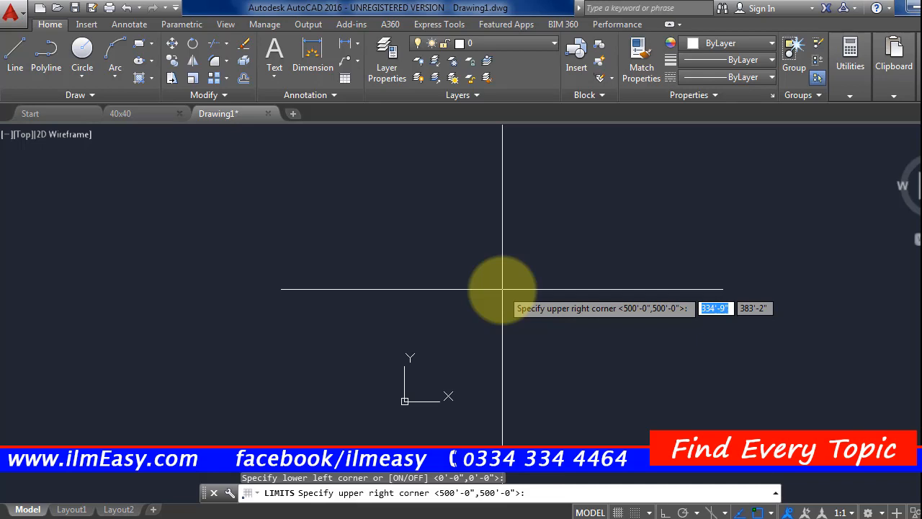
{"action": "key", "text": "Escape"}
Zoom All once more to fit the 500' by 500' drawing limits in the view.
{"action": "type", "text": "z"}
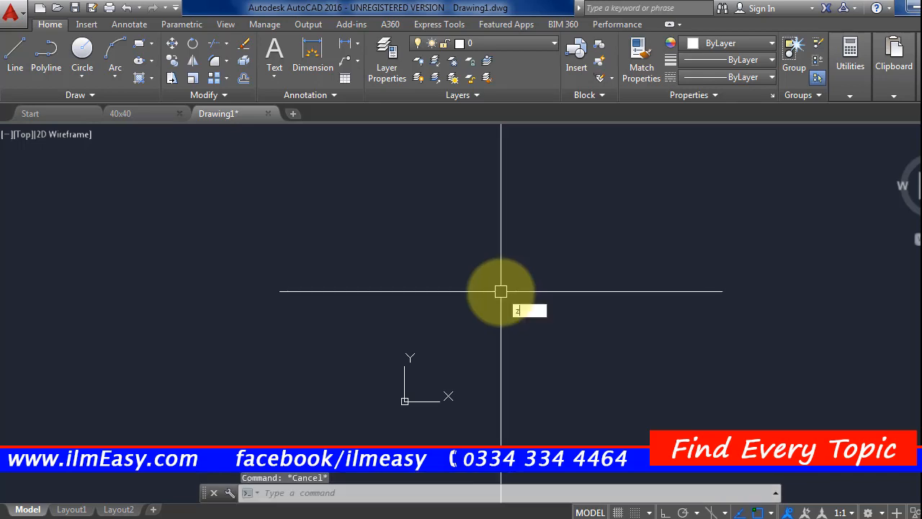
{"action": "key", "text": "Return"}
{"action": "type", "text": "a"}
{"action": "key", "text": "Return"}
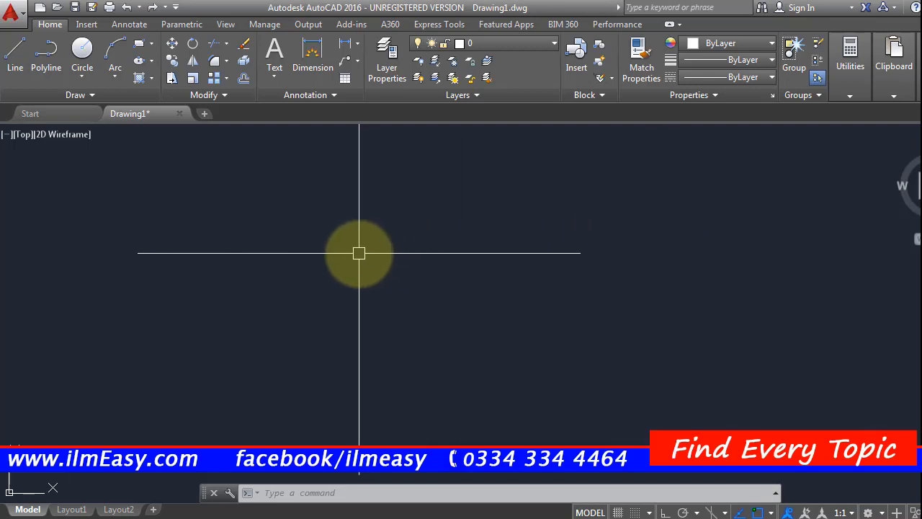
Start a line at a picked point in the drawing area and draw it 38' horizontally to the right with Ortho on.
{"action": "type", "text": "L"}
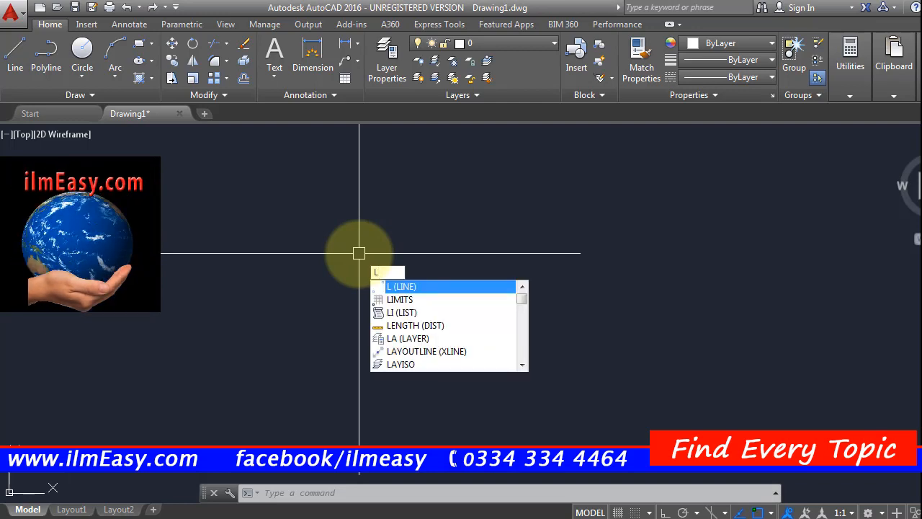
{"action": "key", "text": "Return"}
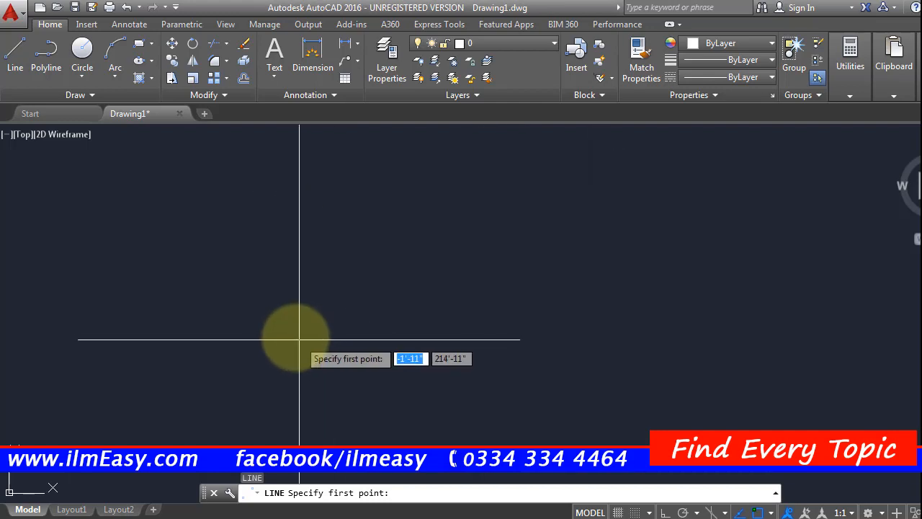
{"action": "left_click", "coordinate": [376, 198]}
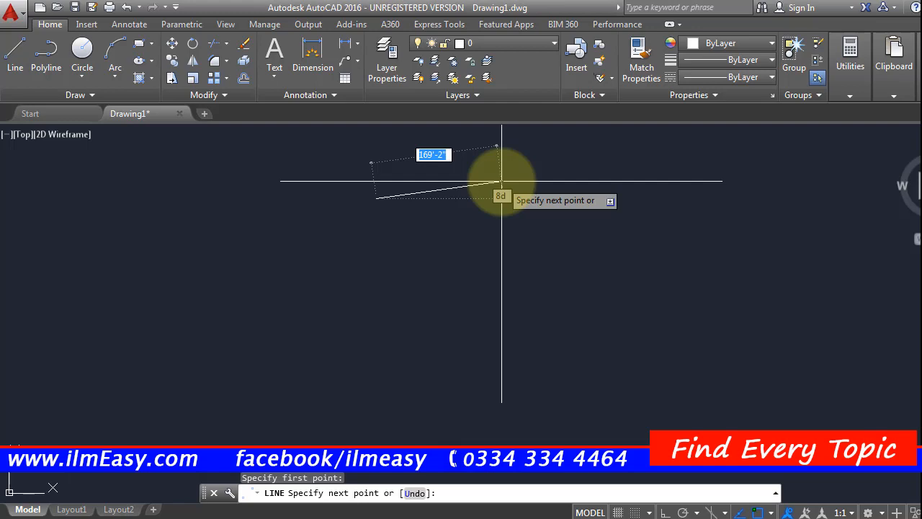
{"action": "key", "text": "F8"}
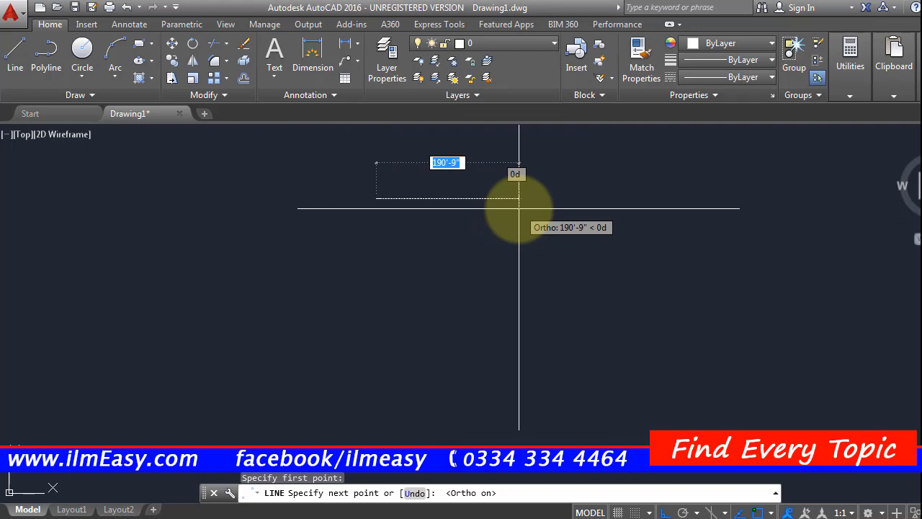
{"action": "type", "text": "38'"}
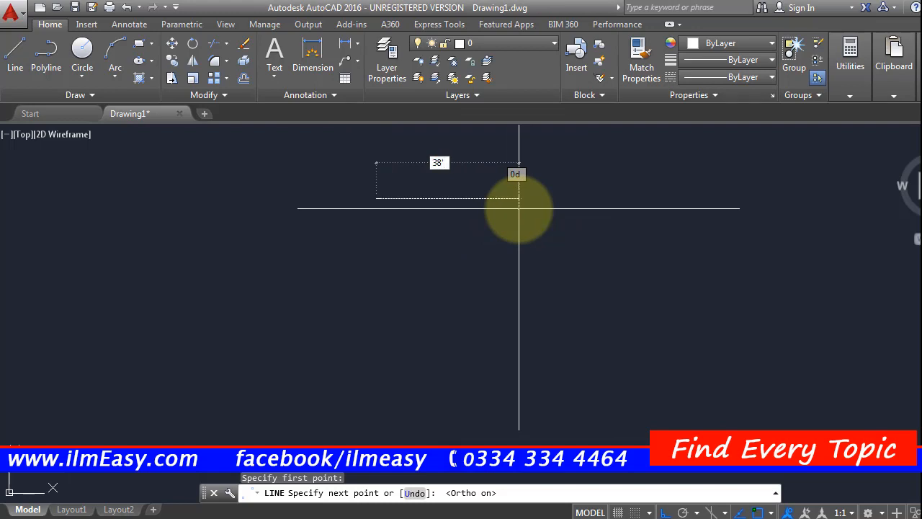
{"action": "key", "text": "Return"}
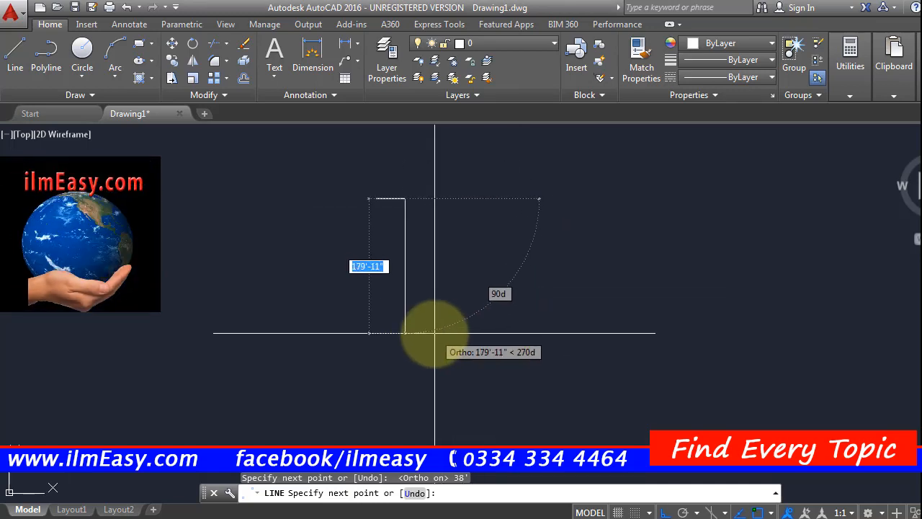
Continue the outline 40' downward and 38' to the left, add a vertical line upward past the start point, and end the Line command.
{"action": "type", "text": "40"}
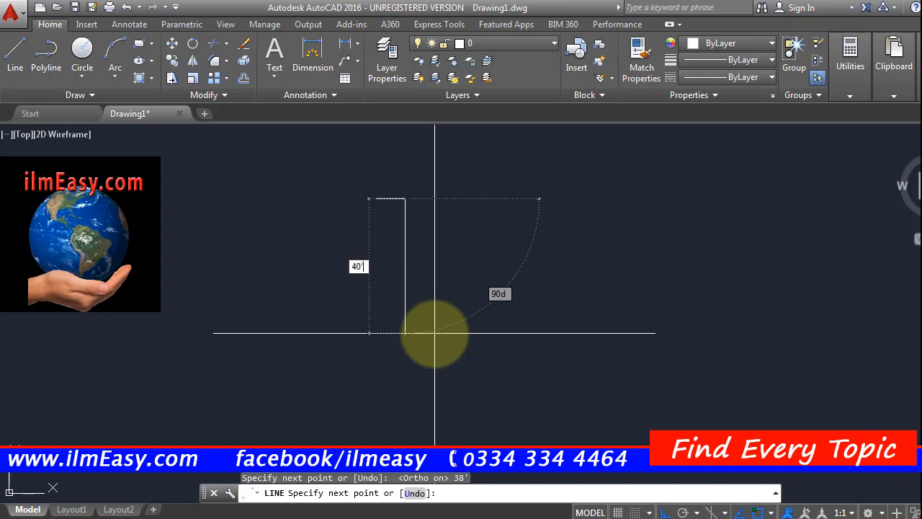
{"action": "key", "text": "Return"}
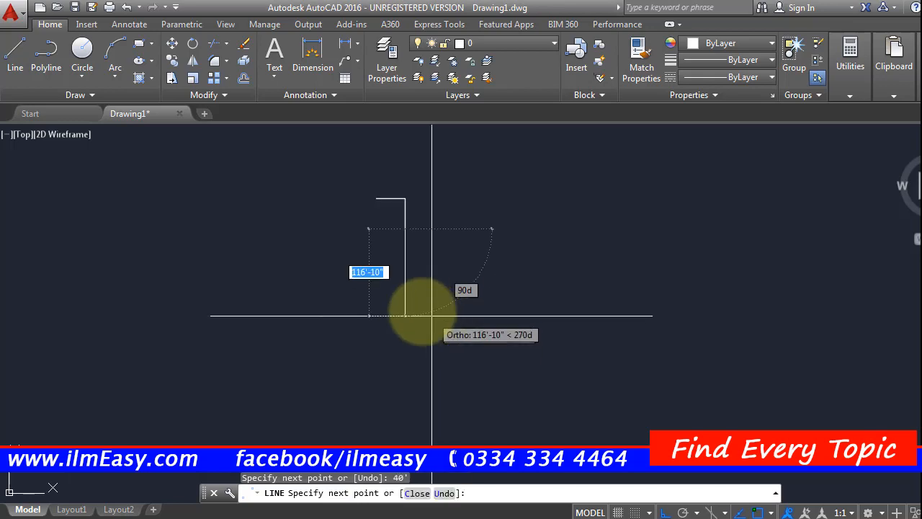
{"action": "type", "text": "30"}
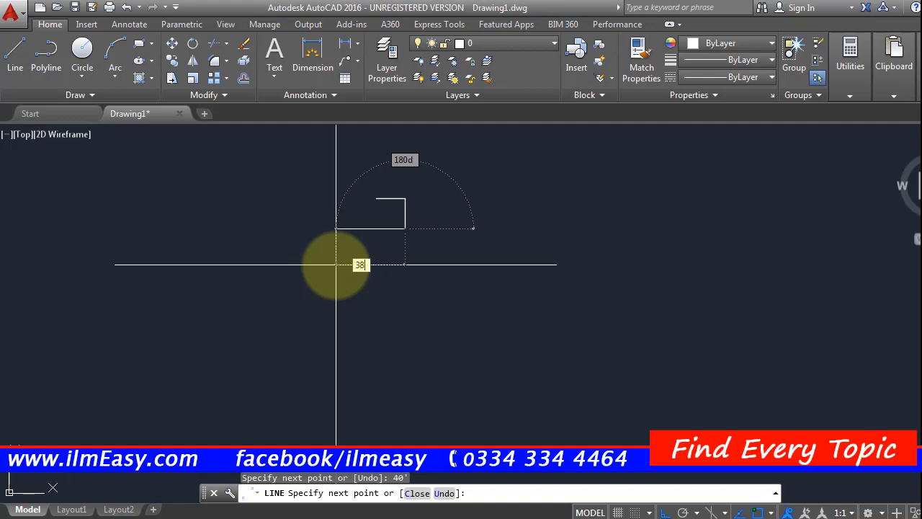
{"action": "key", "text": "Return"}
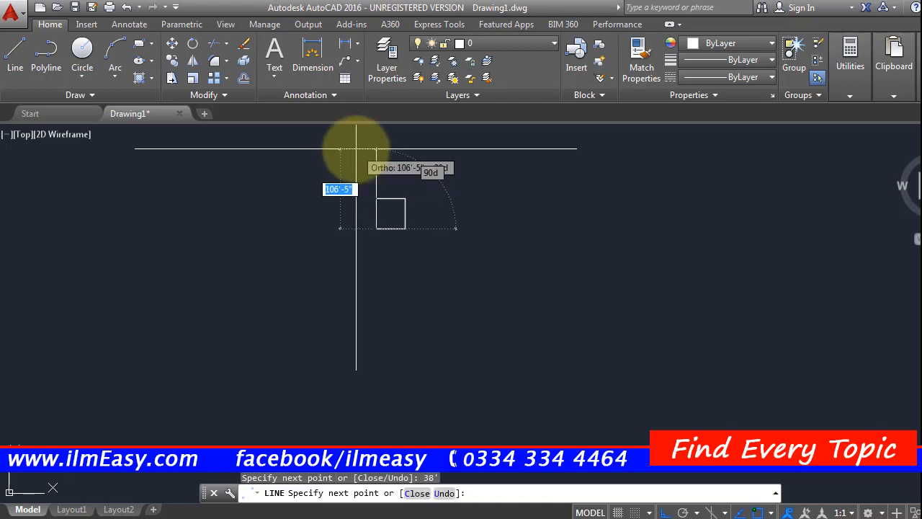
{"action": "type", "text": "402'"}
{"action": "key", "text": "Return"}
{"action": "key", "text": "Escape"}
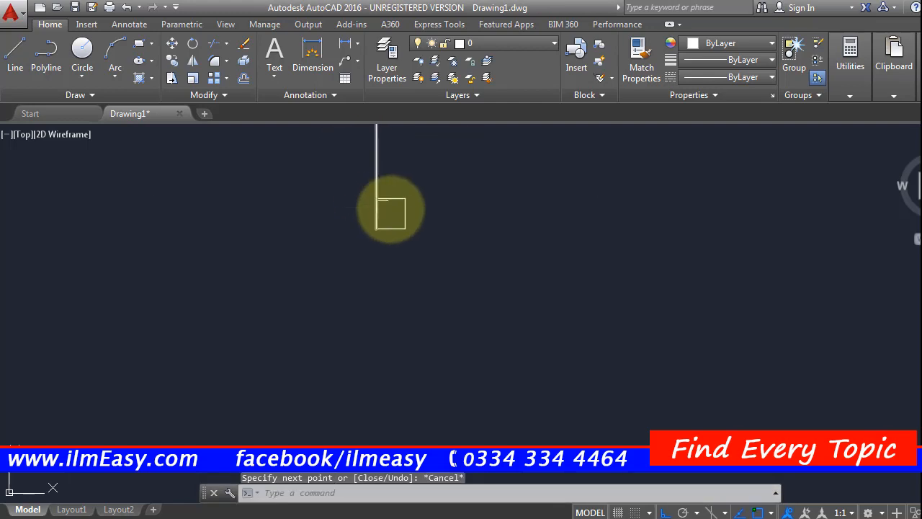
Fillet the overlong left vertical line with the outline's top line to form a closed square corner.
{"action": "type", "text": "f"}
{"action": "key", "text": "Return"}
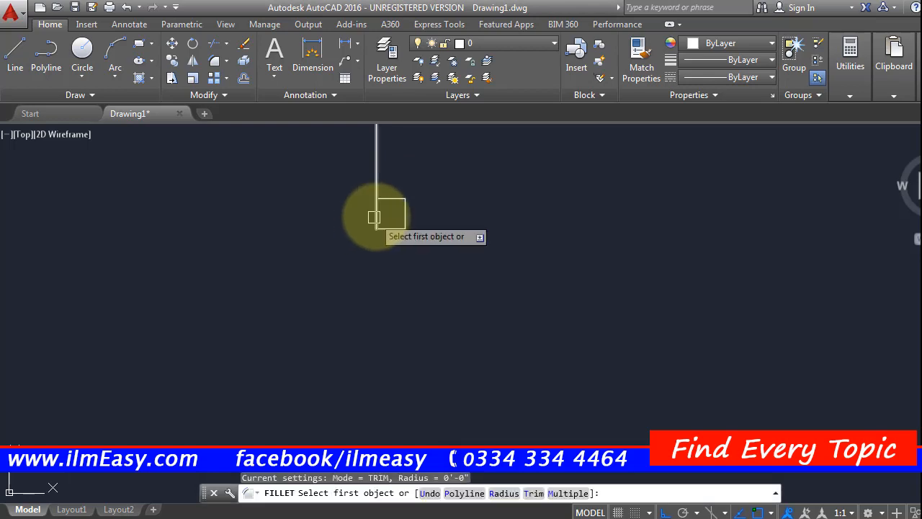
{"action": "left_click", "coordinate": [374, 216]}
{"action": "left_click", "coordinate": [396, 199]}
{"action": "key", "text": "Escape"}
{"action": "scroll", "coordinate": [381, 212], "scroll_direction": "up", "scroll_amount": 4}
{"action": "scroll", "coordinate": [419, 193], "scroll_direction": "up", "scroll_amount": 4}
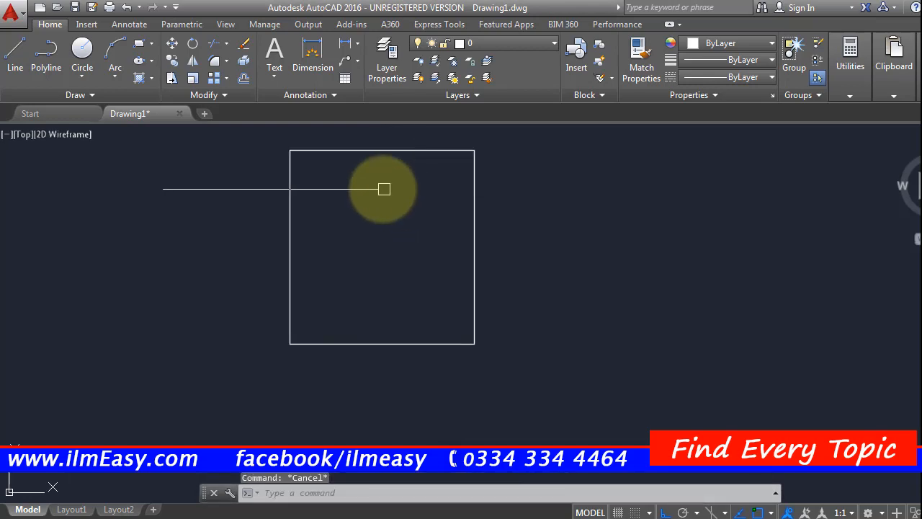
{"action": "scroll", "coordinate": [384, 188], "scroll_direction": "up", "scroll_amount": 2}
{"action": "scroll", "coordinate": [397, 191], "scroll_direction": "down", "scroll_amount": 2}
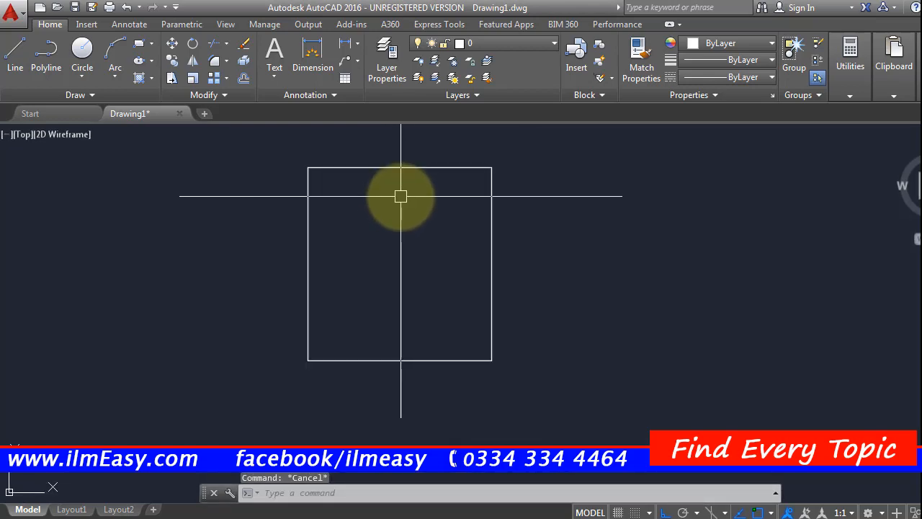
{"action": "scroll", "coordinate": [400, 196], "scroll_direction": "up", "scroll_amount": 2}
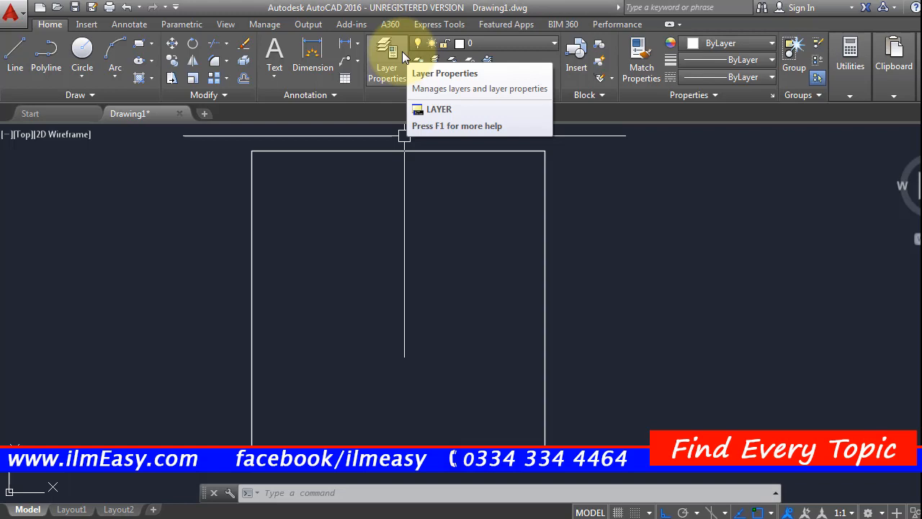
Create a new layer named "boundry wall" in the layer manager.
{"action": "left_click", "coordinate": [402, 52]}
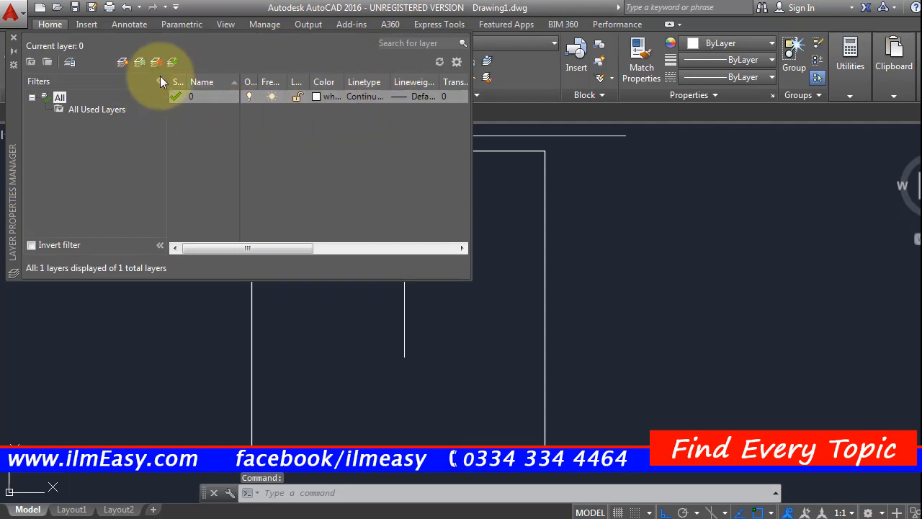
{"action": "left_click", "coordinate": [123, 62]}
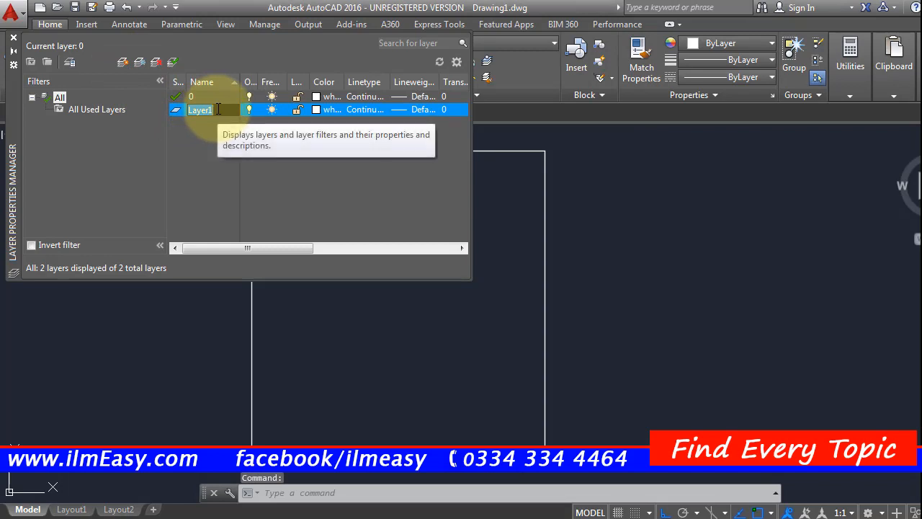
{"action": "key", "text": "BackSpace"}
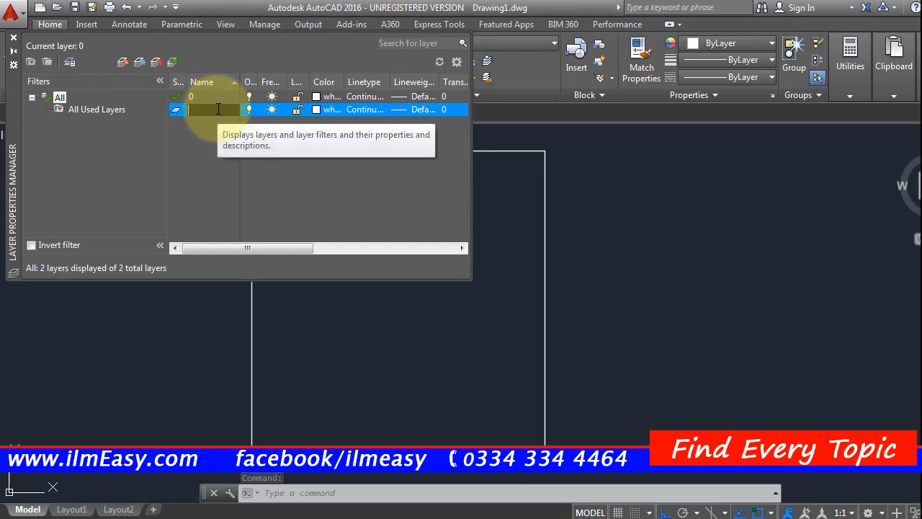
{"action": "type", "text": "bo"}
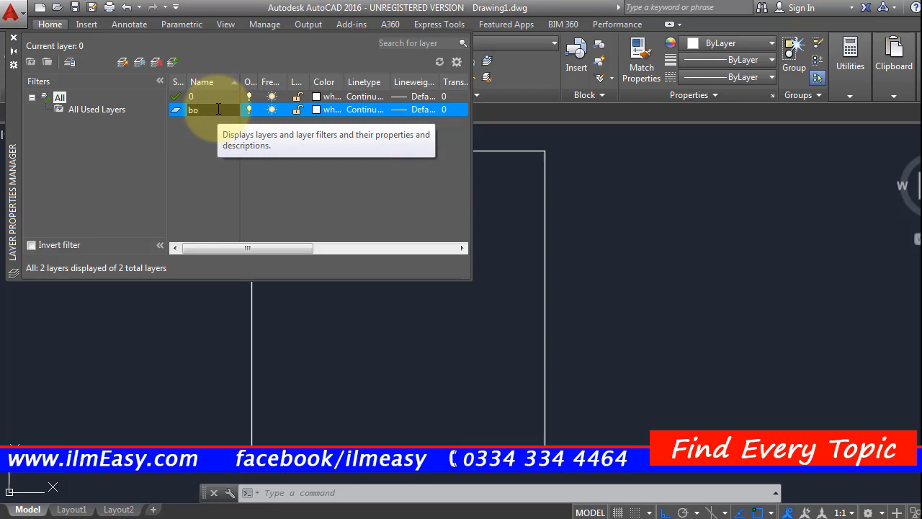
{"action": "type", "text": "undr"}
{"action": "type", "text": " wall"}
{"action": "left_click", "coordinate": [219, 109]}
{"action": "type", "text": "y"}
{"action": "key", "text": "Return"}
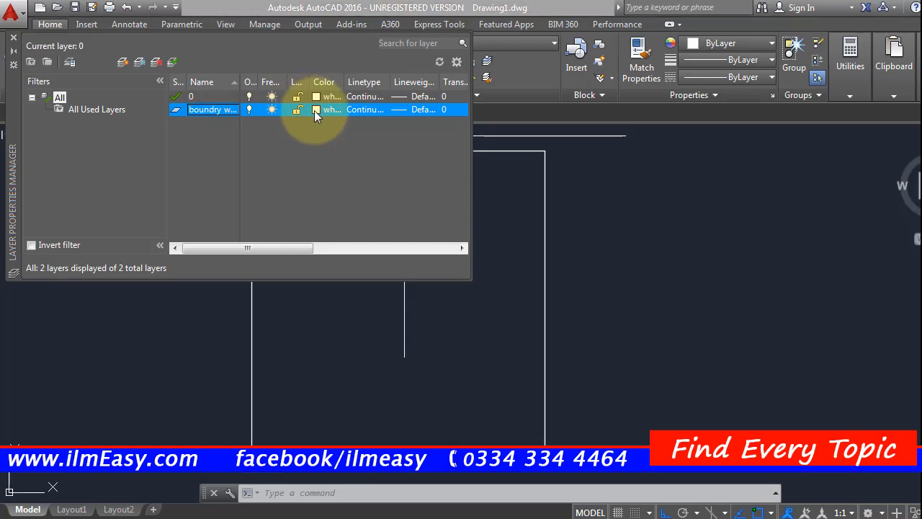
Set the boundry wall layer's color to index color 240.
{"action": "left_click", "coordinate": [315, 109]}
{"action": "left_click", "coordinate": [602, 218]}
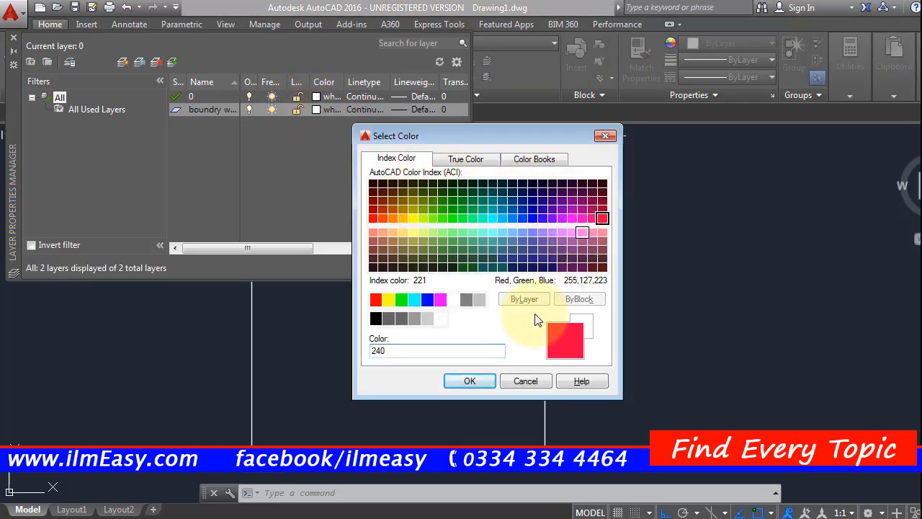
{"action": "left_click", "coordinate": [470, 381]}
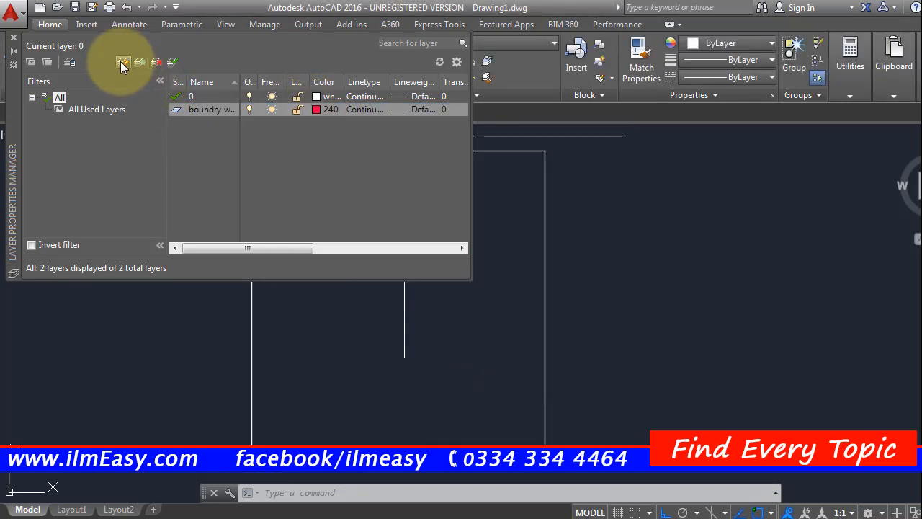
Add another layer named "window".
{"action": "left_click", "coordinate": [122, 63]}
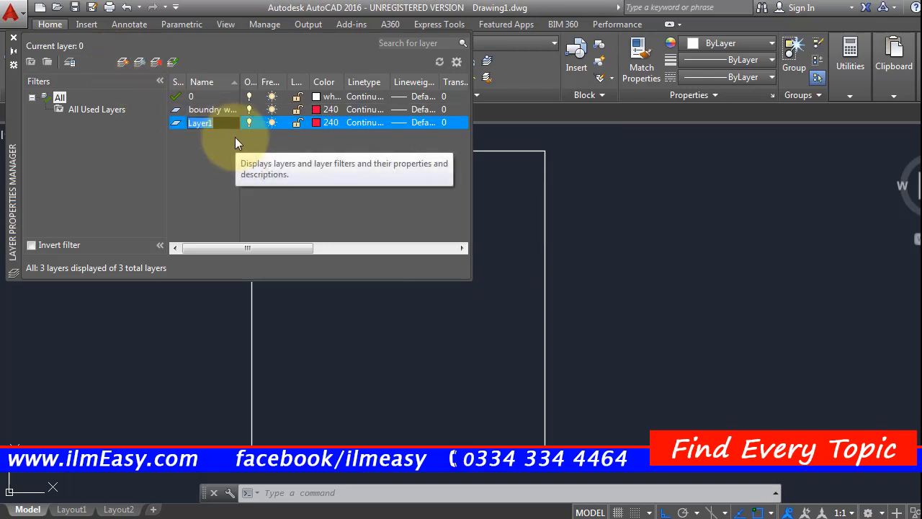
{"action": "type", "text": "wa"}
{"action": "key", "text": "BackSpace"}
{"action": "key", "text": "BackSpace"}
{"action": "type", "text": "ew"}
{"action": "key", "text": "BackSpace"}
{"action": "key", "text": "BackSpace"}
{"action": "type", "text": "window"}
Set the window layer's color to index color 181.
{"action": "left_click", "coordinate": [316, 123]}
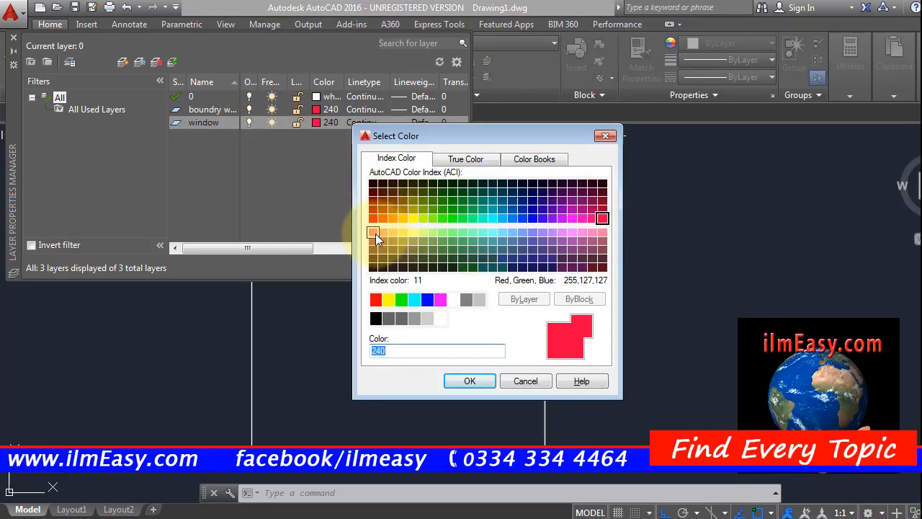
{"action": "left_click", "coordinate": [373, 233]}
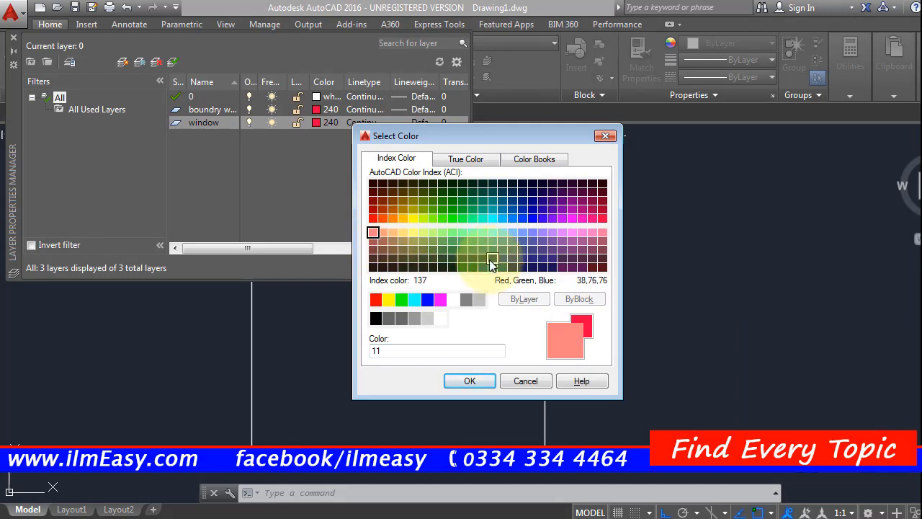
{"action": "left_click", "coordinate": [542, 232]}
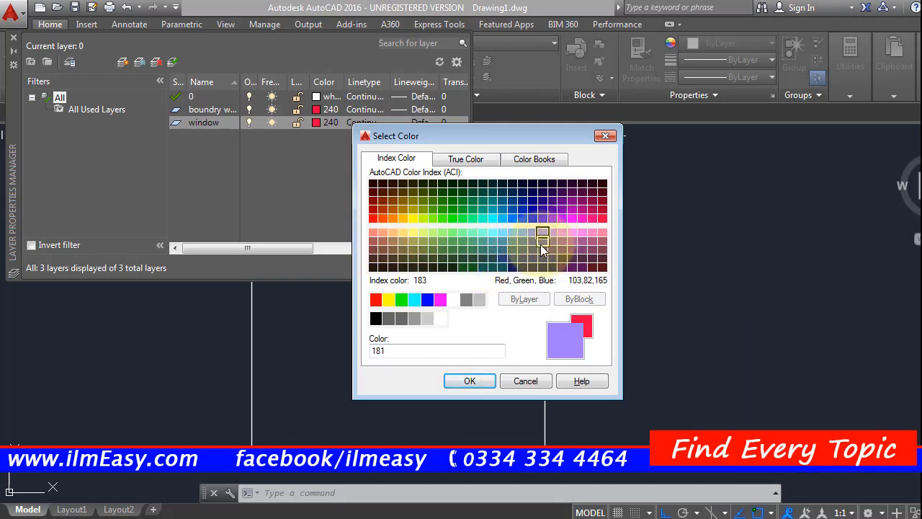
{"action": "left_click", "coordinate": [470, 381]}
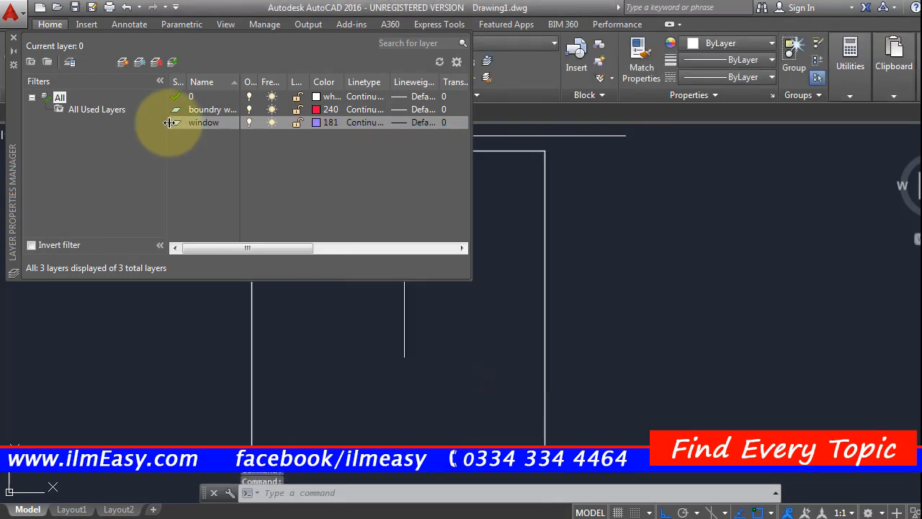
Add a layer named "door" and set its color to the standard yellow.
{"action": "left_click", "coordinate": [122, 62]}
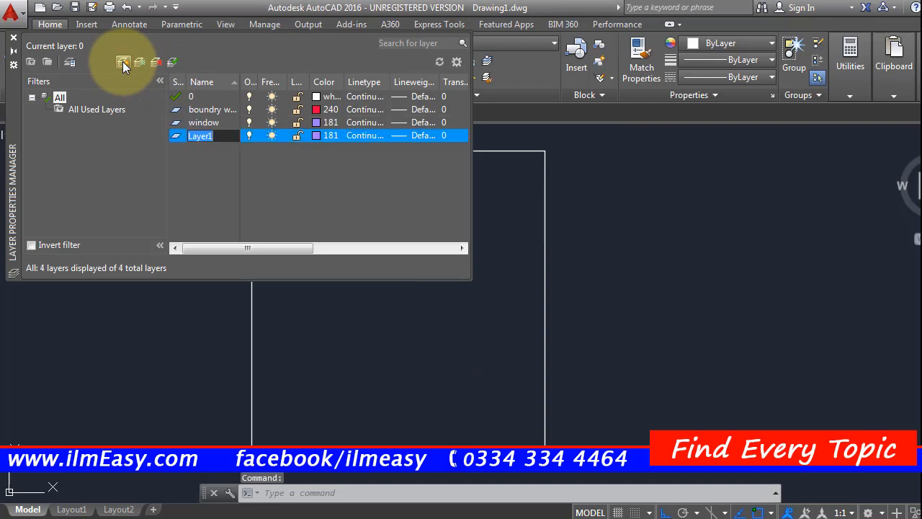
{"action": "type", "text": "door"}
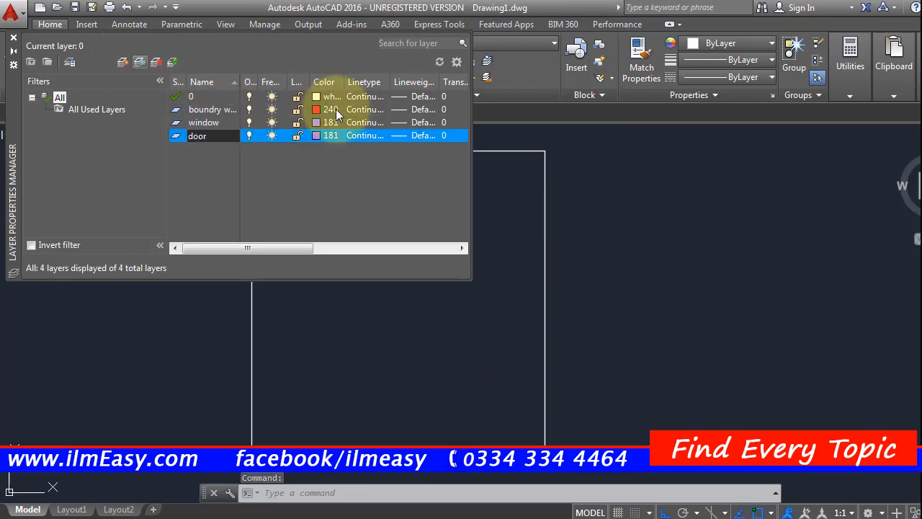
{"action": "left_click", "coordinate": [318, 136]}
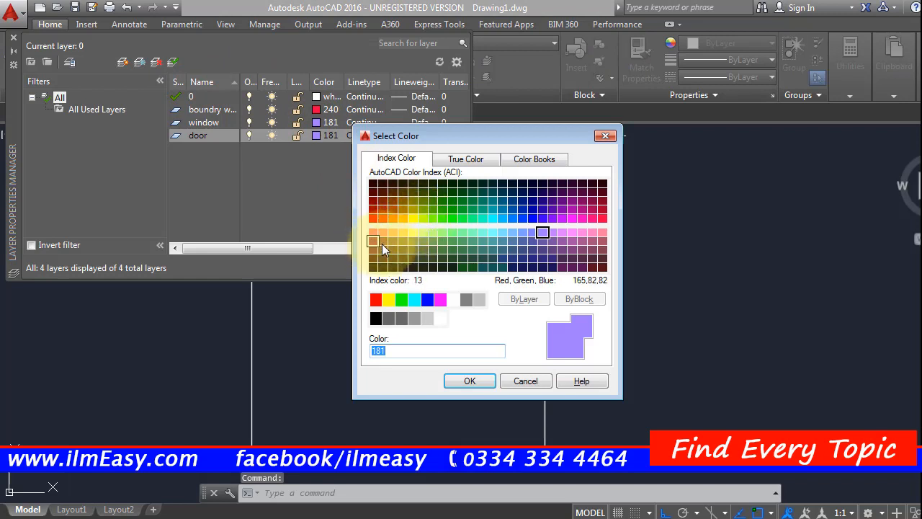
{"action": "left_click", "coordinate": [415, 230]}
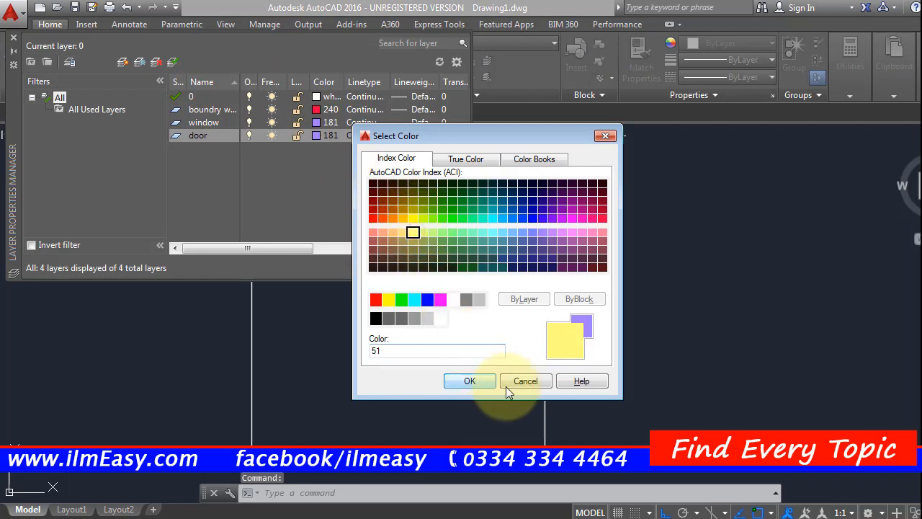
{"action": "left_click", "coordinate": [411, 219]}
{"action": "left_click", "coordinate": [389, 299]}
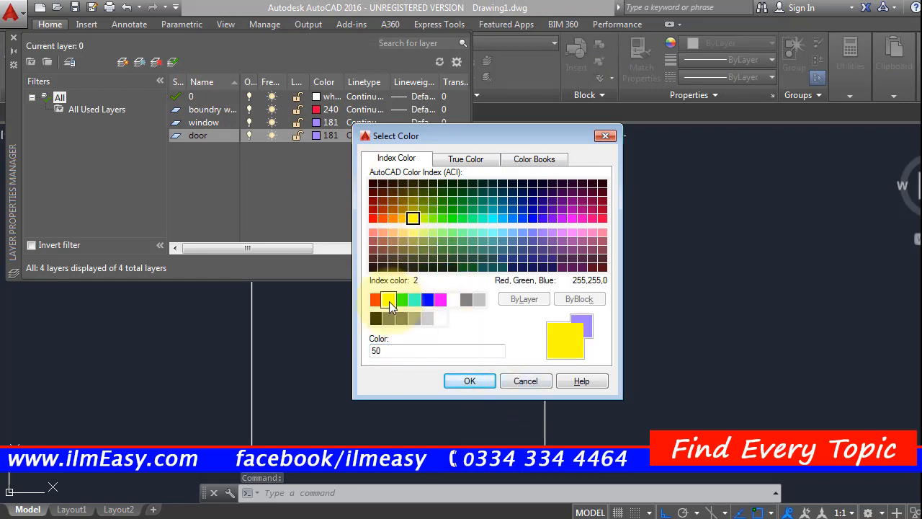
{"action": "left_click", "coordinate": [470, 381]}
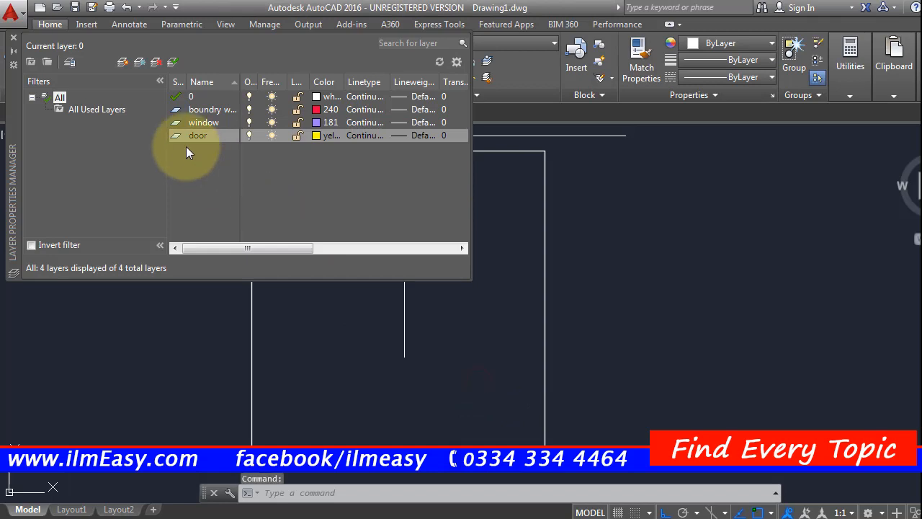
Add a layer named "steer" and set its color to index color 100.
{"action": "left_click", "coordinate": [124, 63]}
{"action": "type", "text": "steer"}
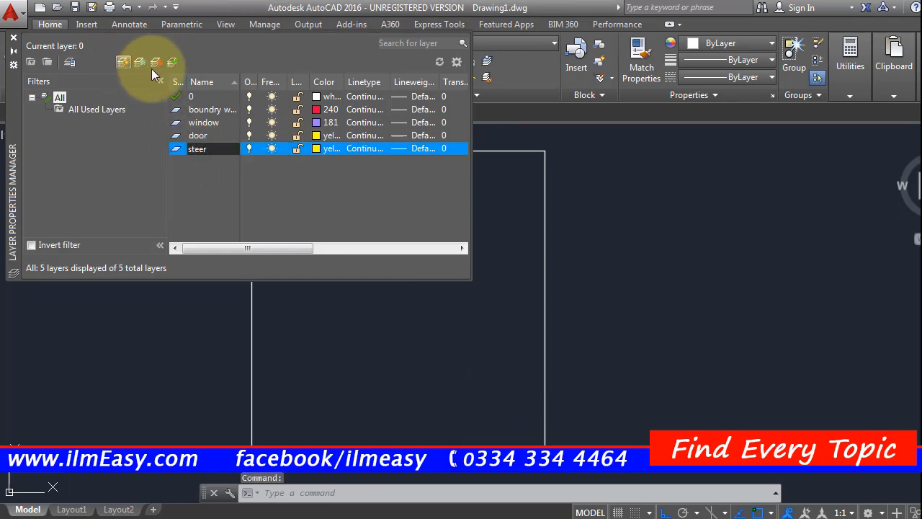
{"action": "left_click", "coordinate": [317, 148]}
{"action": "left_click", "coordinate": [463, 213]}
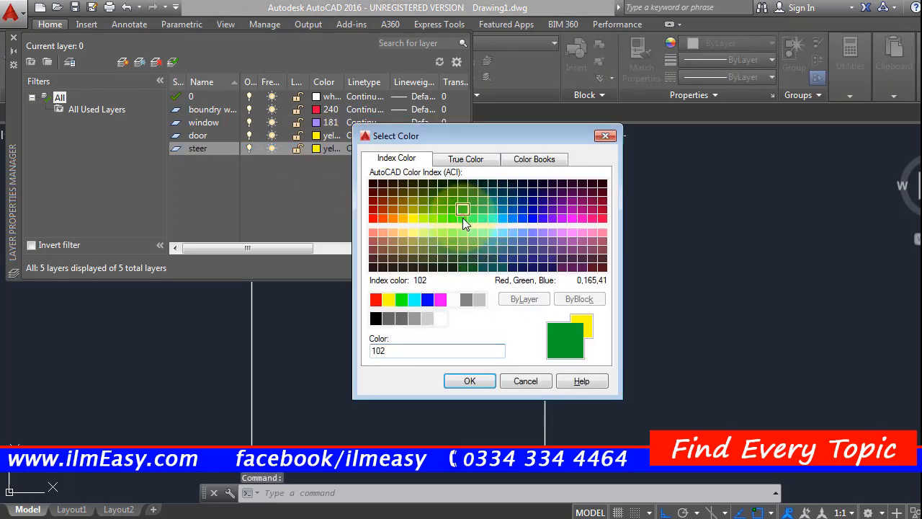
{"action": "left_click", "coordinate": [462, 218]}
{"action": "left_click", "coordinate": [469, 381]}
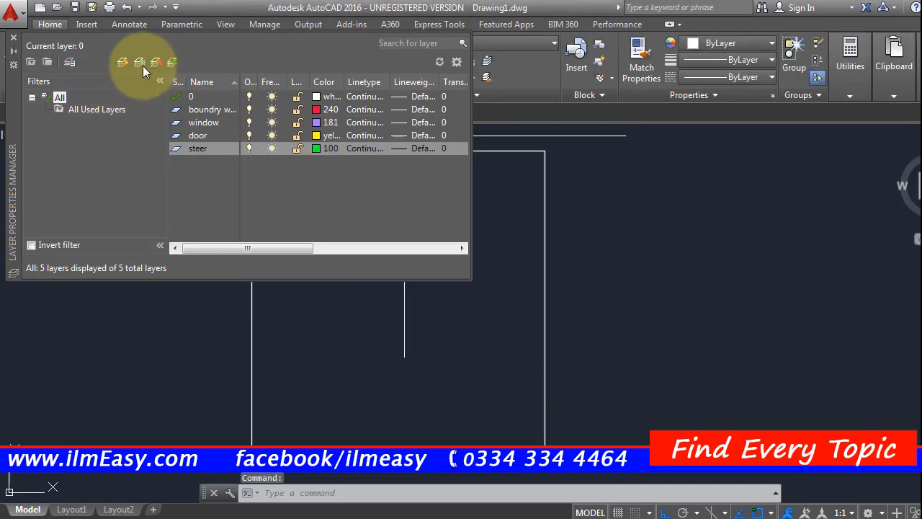
Add a layer named "dimension" and set its color to index color 253.
{"action": "left_click", "coordinate": [121, 65]}
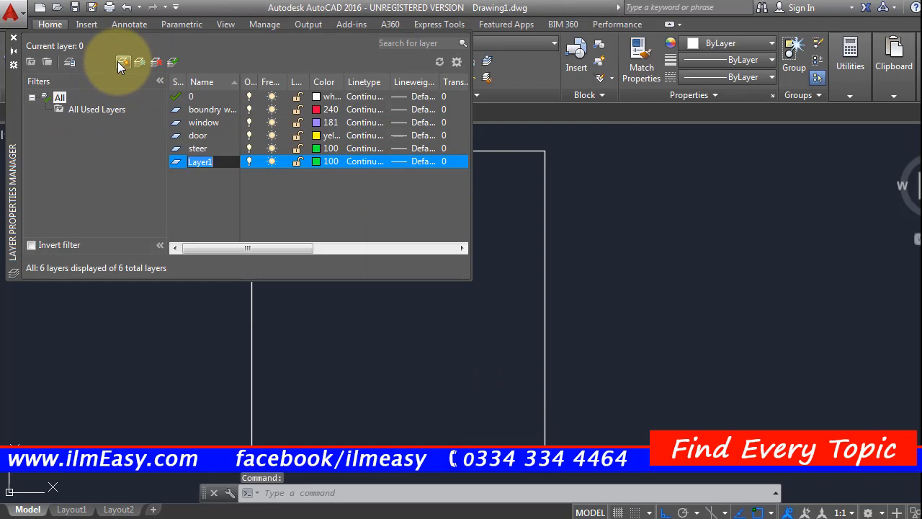
{"action": "type", "text": "di"}
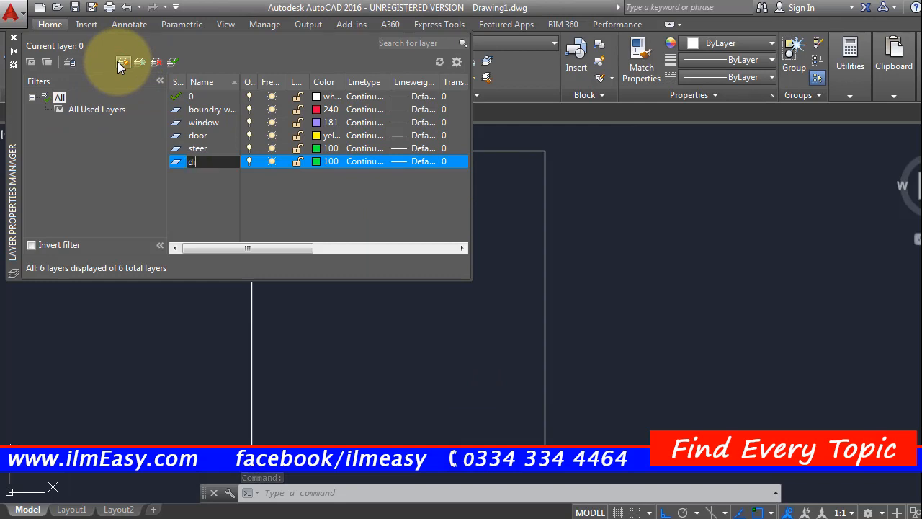
{"action": "type", "text": "mension"}
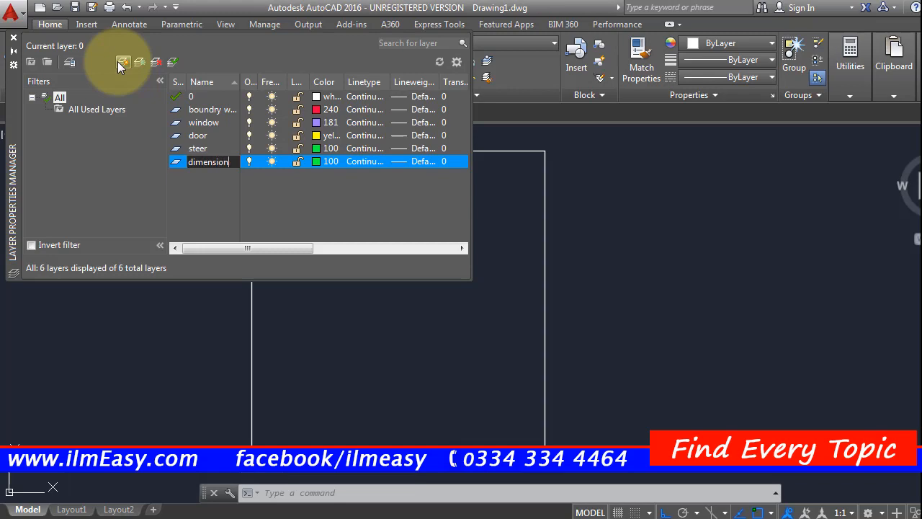
{"action": "left_click", "coordinate": [315, 162]}
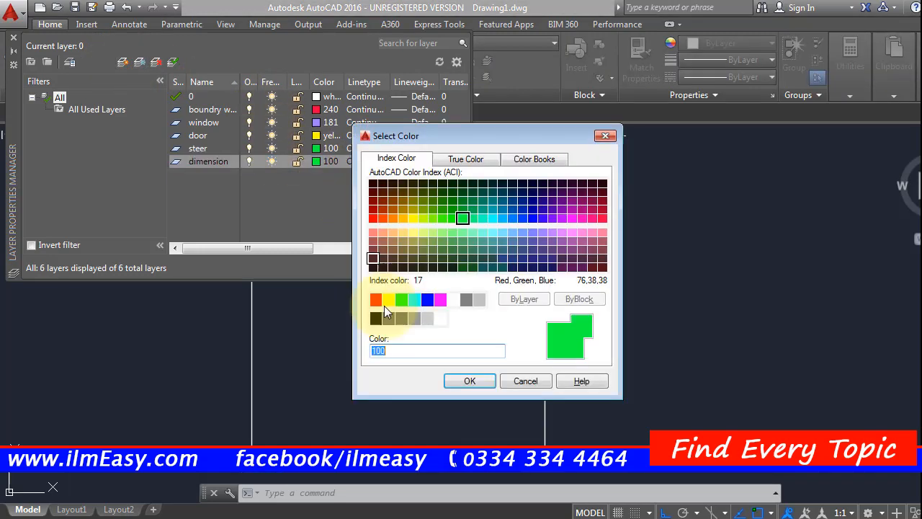
{"action": "left_click", "coordinate": [414, 317]}
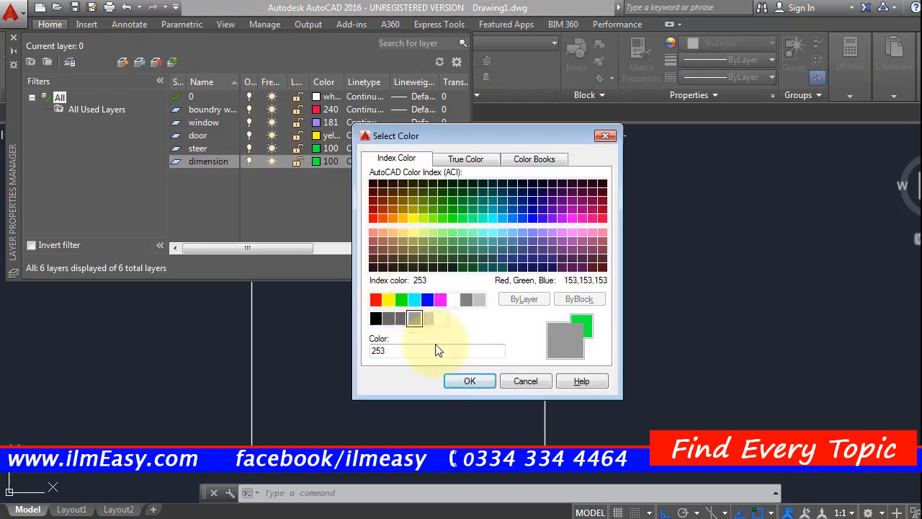
{"action": "left_click", "coordinate": [469, 381]}
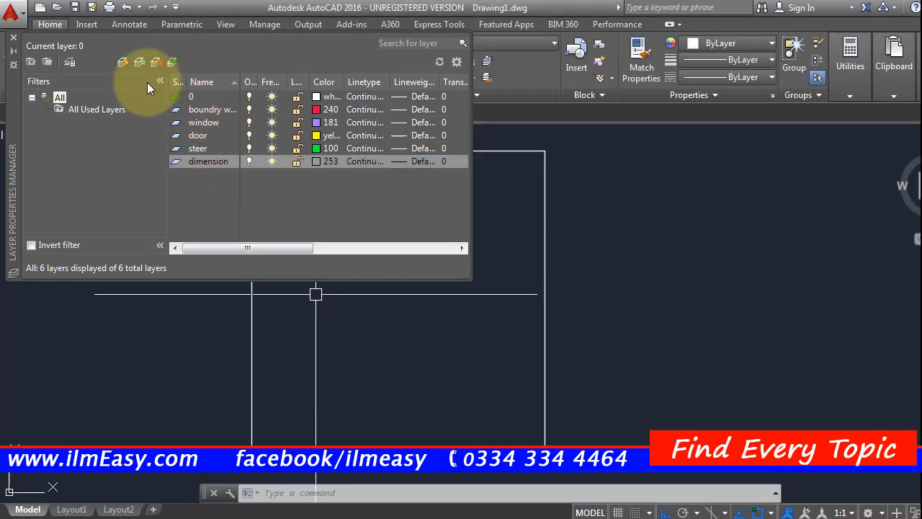
Add a layer named "text" and set its color to index color 255.
{"action": "left_click", "coordinate": [124, 63]}
{"action": "type", "text": "te"}
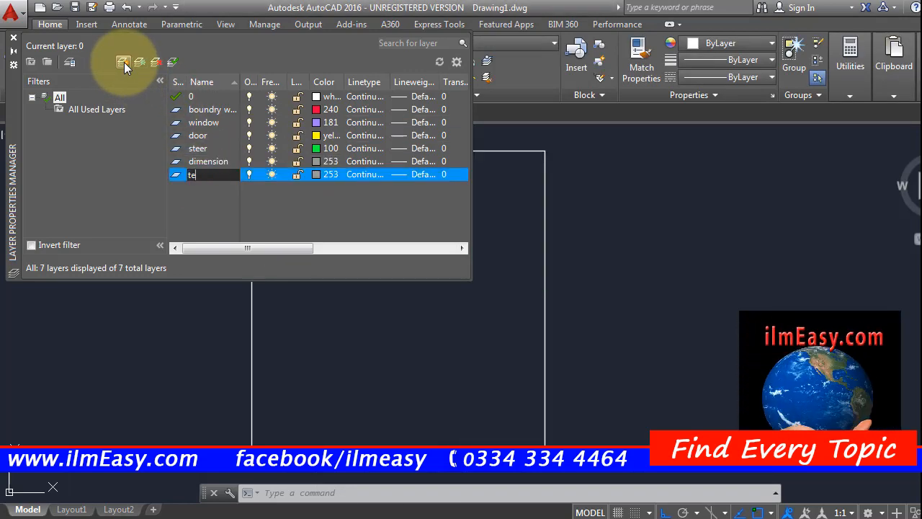
{"action": "type", "text": "xt"}
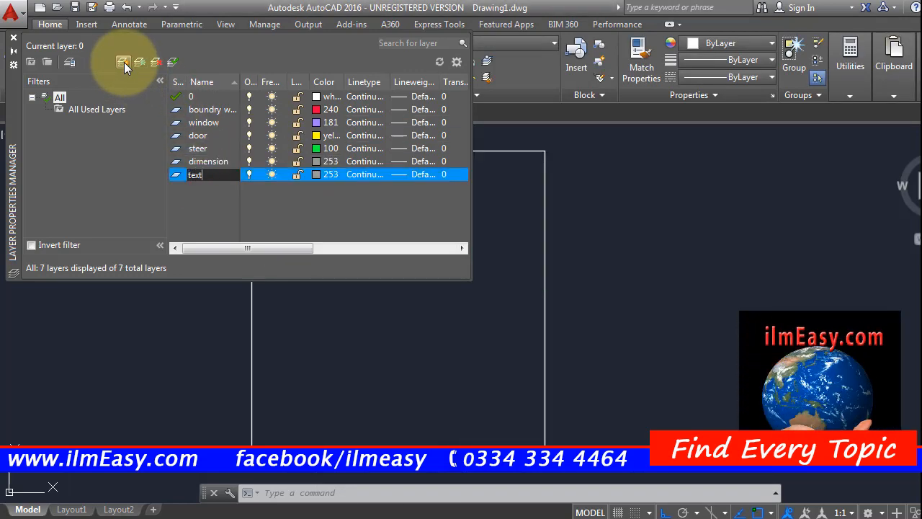
{"action": "left_click", "coordinate": [316, 175]}
{"action": "left_click", "coordinate": [440, 317]}
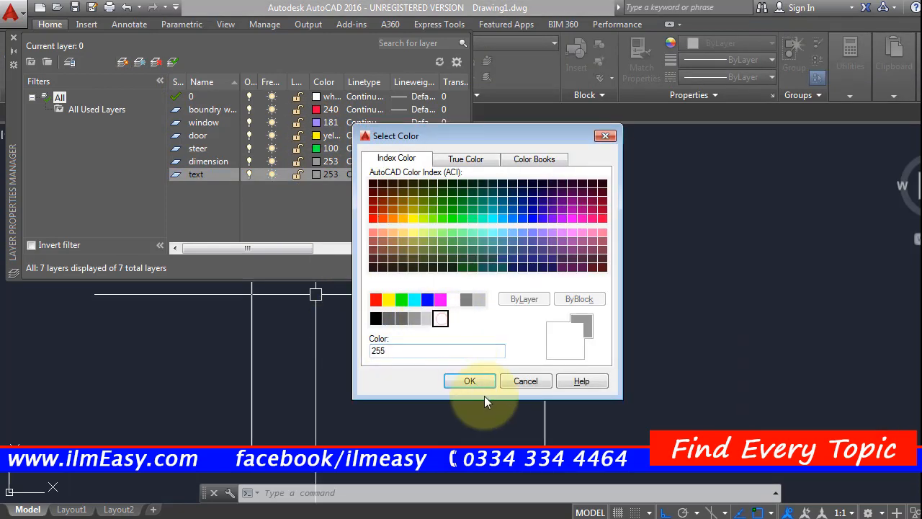
{"action": "left_click", "coordinate": [470, 381]}
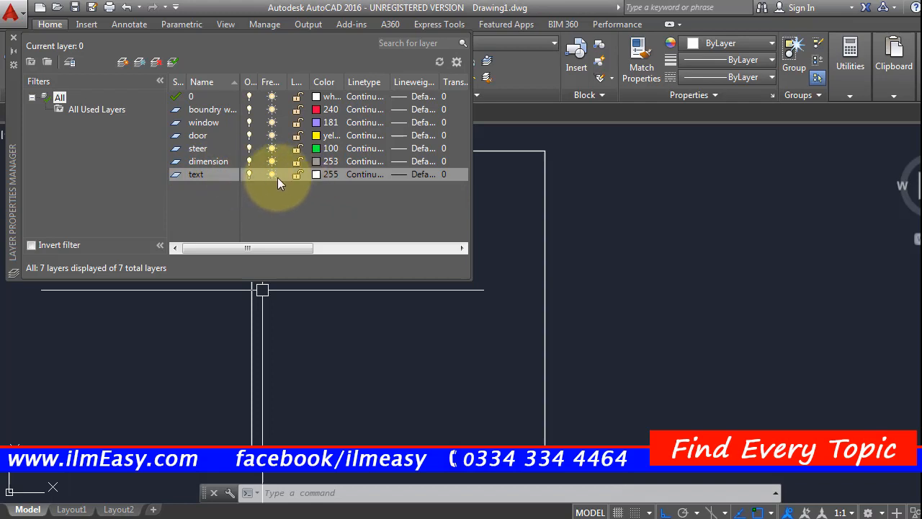
Turn the text layer off and back on.
{"action": "left_click", "coordinate": [249, 175]}
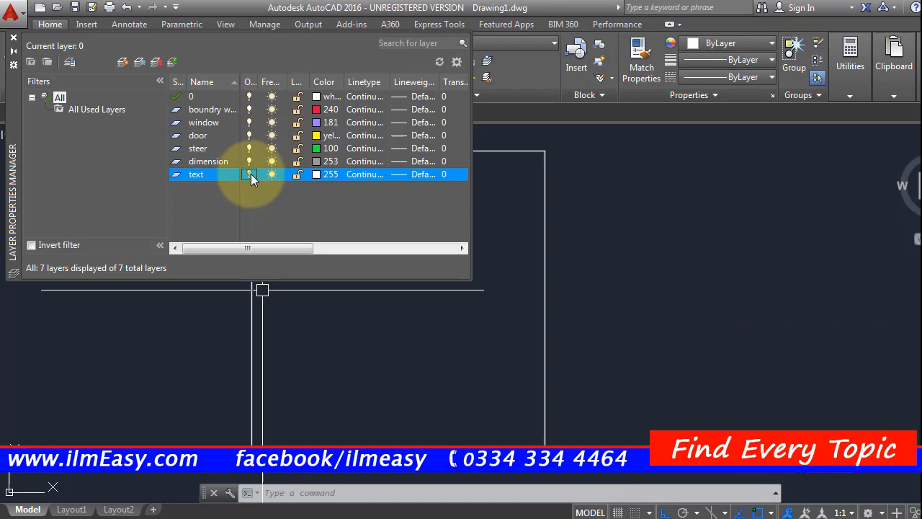
{"action": "left_click", "coordinate": [250, 174]}
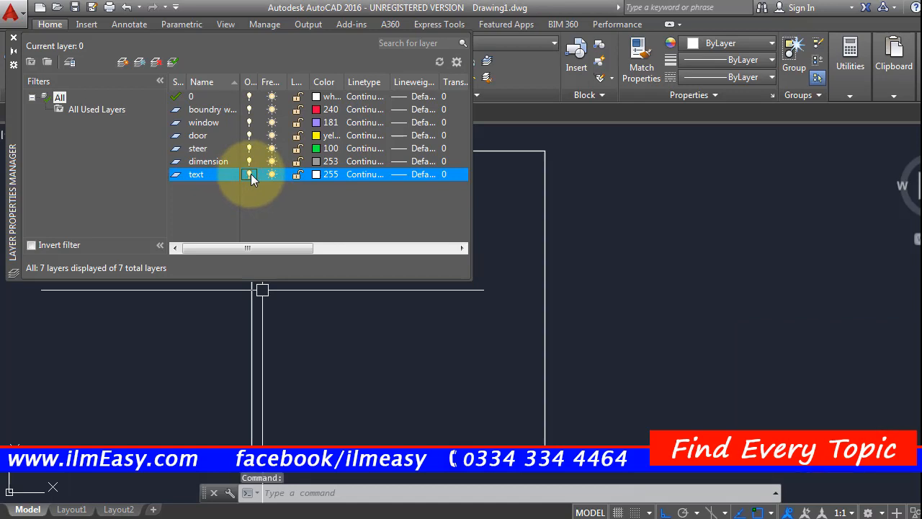
Close the layer manager and assign the whole rectangular outline to the boundry wall layer.
{"action": "left_click", "coordinate": [13, 40]}
{"action": "left_click", "coordinate": [613, 137]}
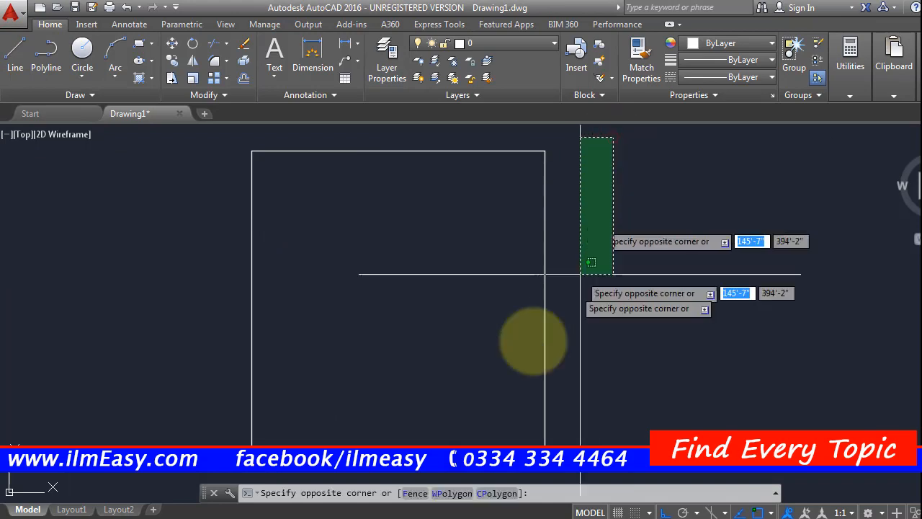
{"action": "left_click", "coordinate": [168, 474]}
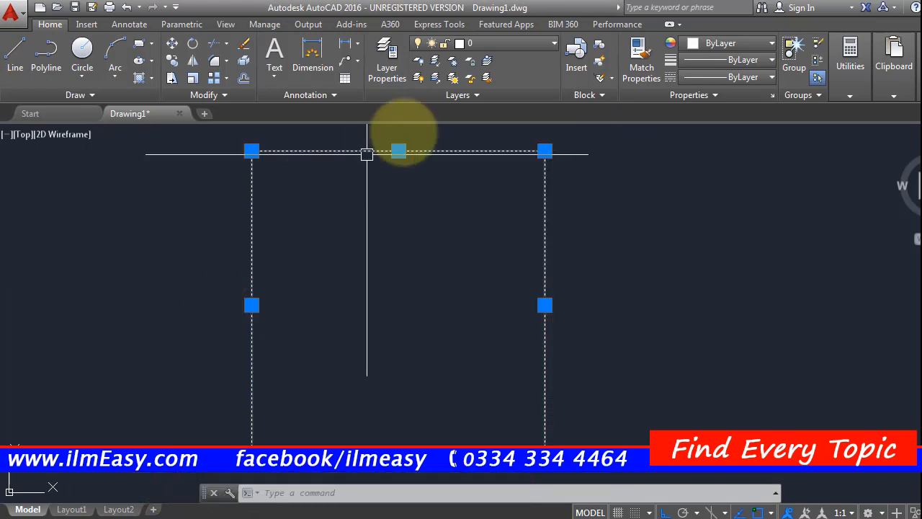
{"action": "left_click", "coordinate": [455, 49]}
{"action": "left_click", "coordinate": [466, 78]}
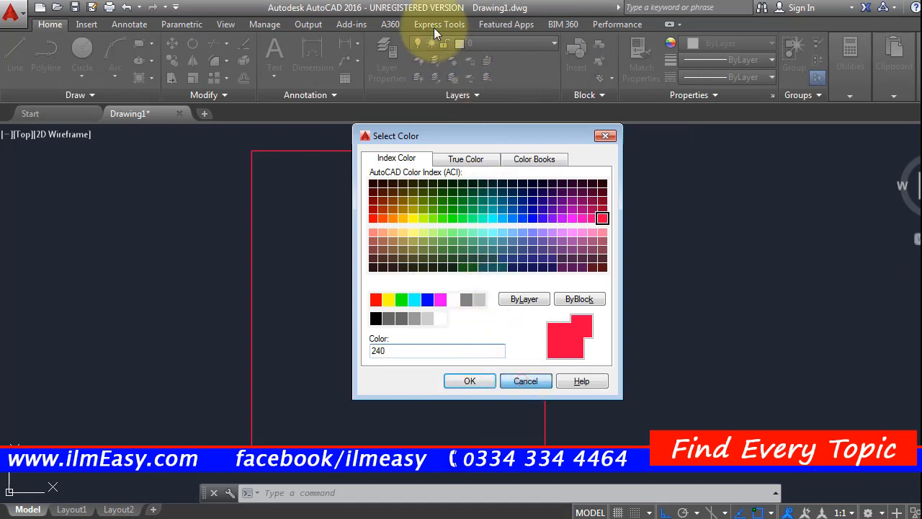
{"action": "key", "text": "Return"}
{"action": "left_click", "coordinate": [465, 49]}
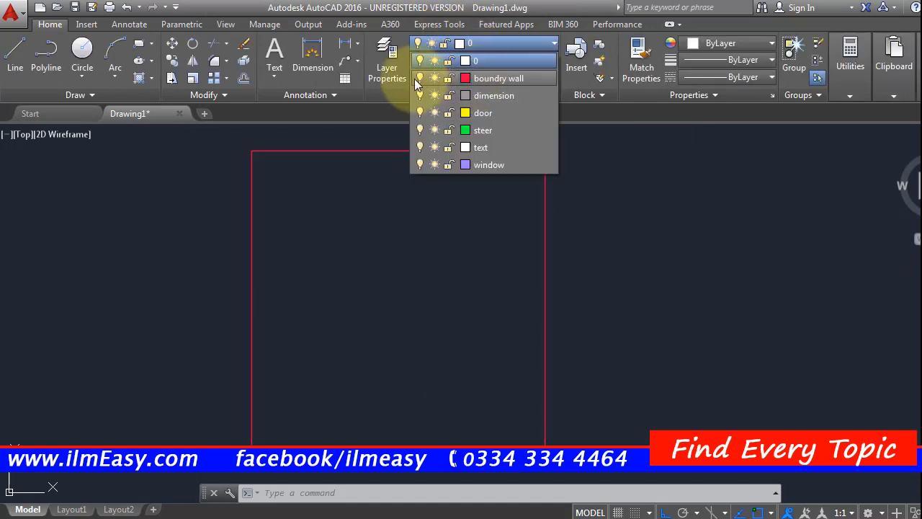
{"action": "left_click", "coordinate": [510, 77]}
{"action": "key", "text": "Escape"}
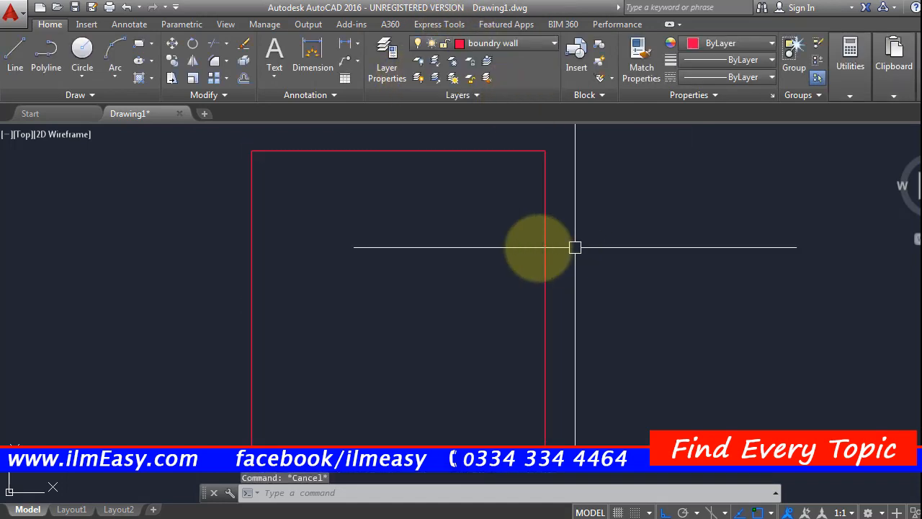
{"action": "middle_click_drag", "start_coordinate": [459, 248], "coordinate": [420, 267]}
{"action": "scroll", "coordinate": [458, 207], "scroll_direction": "up", "scroll_amount": 2}
{"action": "scroll", "coordinate": [473, 202], "scroll_direction": "down", "scroll_amount": 2}
{"action": "middle_click_drag", "start_coordinate": [447, 211], "coordinate": [463, 241]}
{"action": "type", "text": "d"}
{"action": "key", "text": "Escape"}
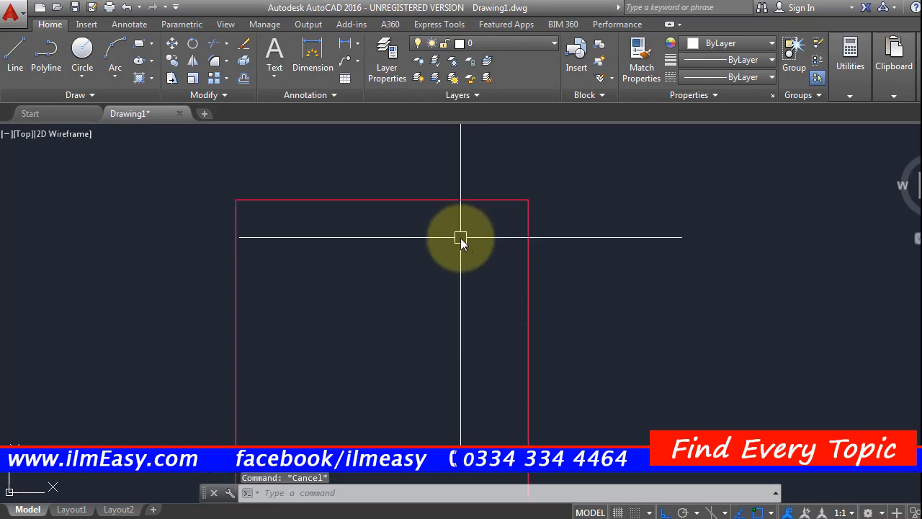
{"action": "scroll", "coordinate": [446, 264], "scroll_direction": "down", "scroll_amount": 2}
{"action": "scroll", "coordinate": [436, 267], "scroll_direction": "up", "scroll_amount": 2}
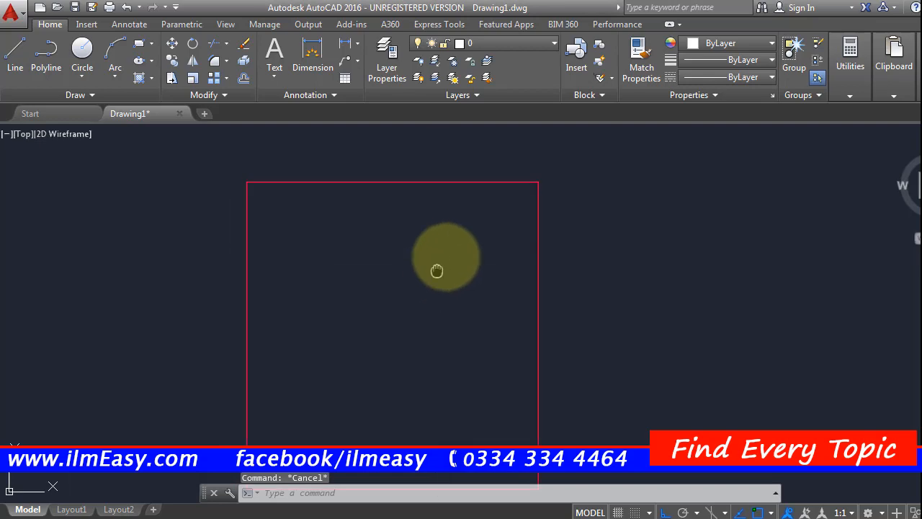
{"action": "middle_click_drag", "start_coordinate": [437, 267], "coordinate": [452, 245]}
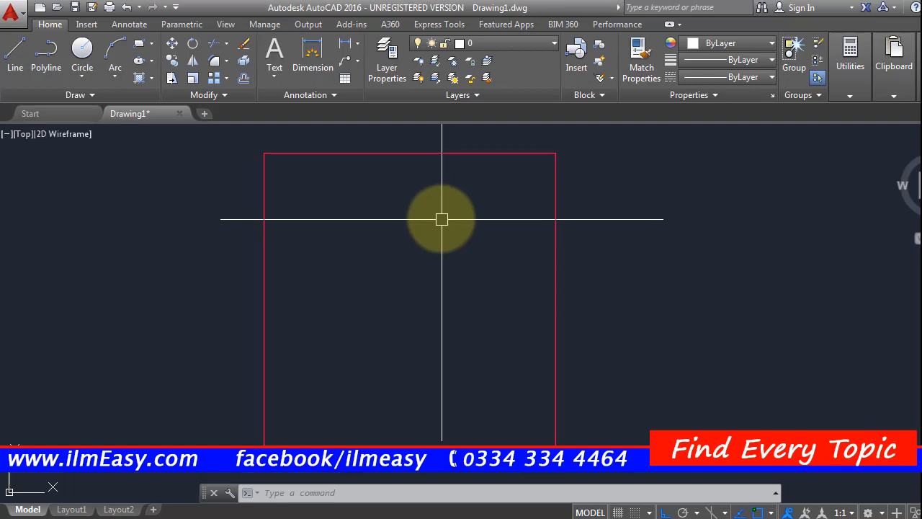
{"action": "middle_click_drag", "start_coordinate": [439, 210], "coordinate": [437, 240]}
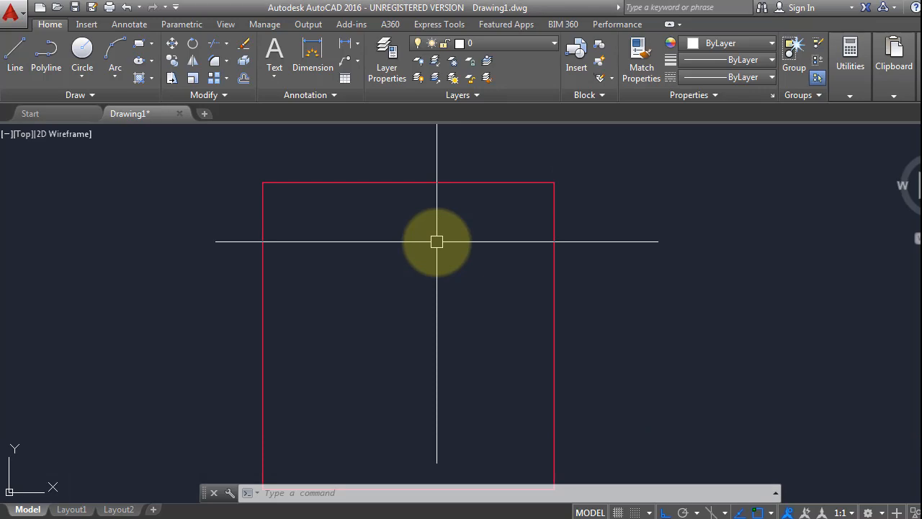
Add a linear dimension along the outline's top edge, corner to corner, with the dimension line just above it.
{"action": "type", "text": "li"}
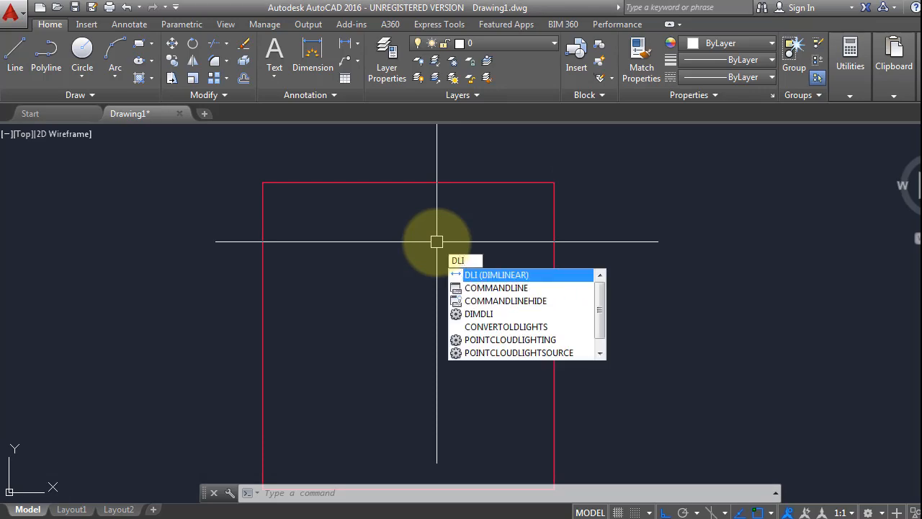
{"action": "key", "text": "Return"}
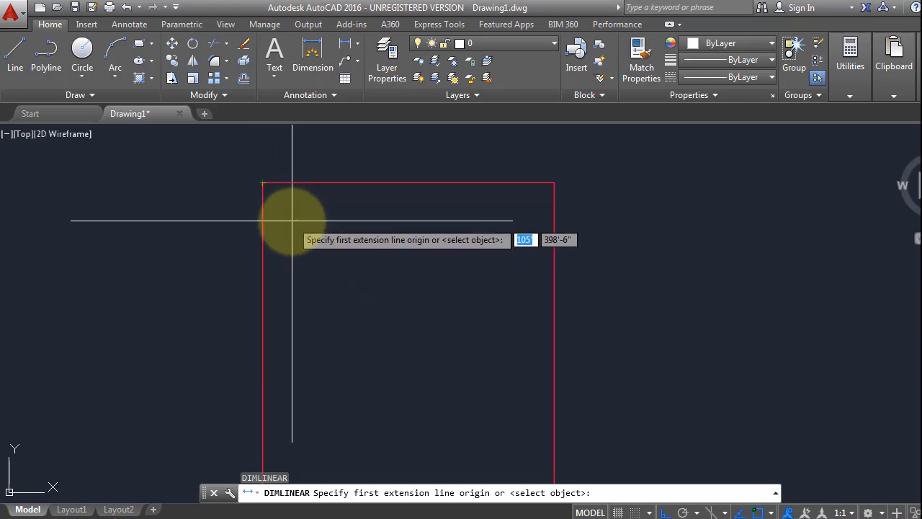
{"action": "left_click", "coordinate": [263, 183]}
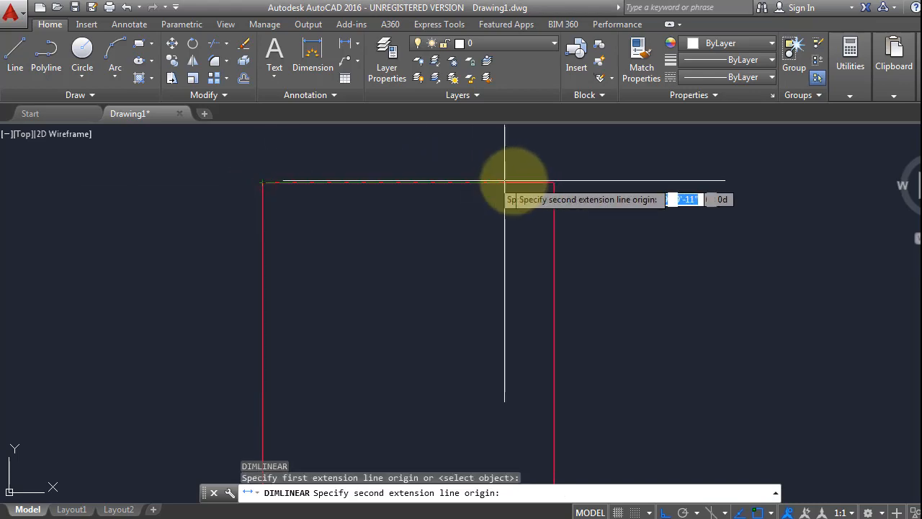
{"action": "left_click", "coordinate": [553, 182]}
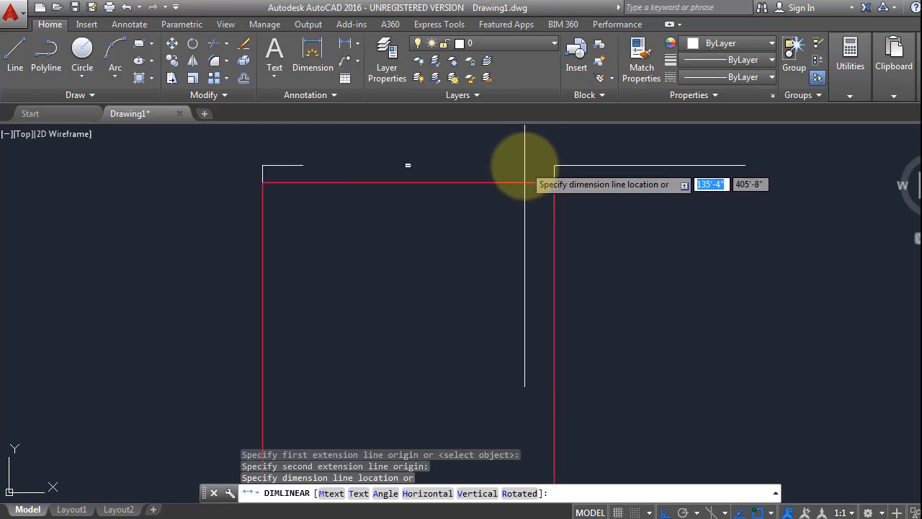
{"action": "left_click", "coordinate": [525, 160]}
{"action": "key", "text": "Escape"}
{"action": "scroll", "coordinate": [394, 147], "scroll_direction": "up", "scroll_amount": 5}
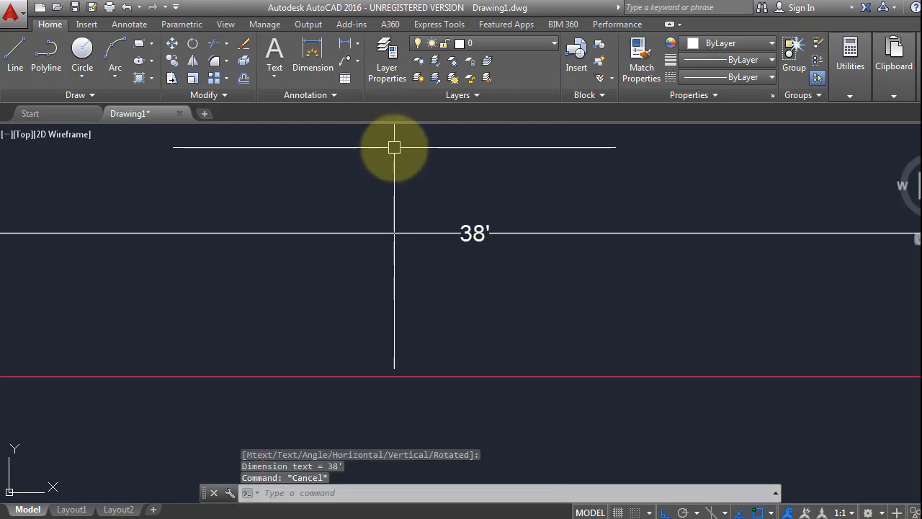
{"action": "scroll", "coordinate": [502, 183], "scroll_direction": "up", "scroll_amount": 2}
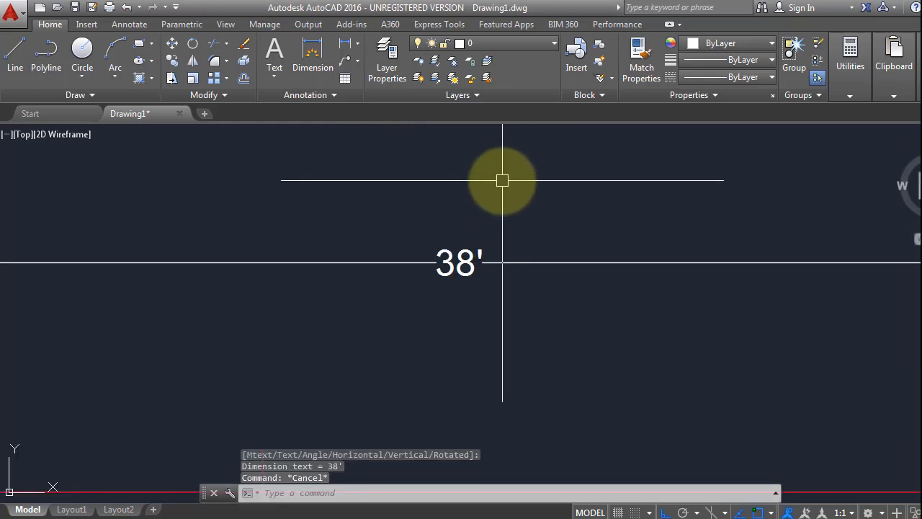
{"action": "scroll", "coordinate": [502, 180], "scroll_direction": "down", "scroll_amount": 3}
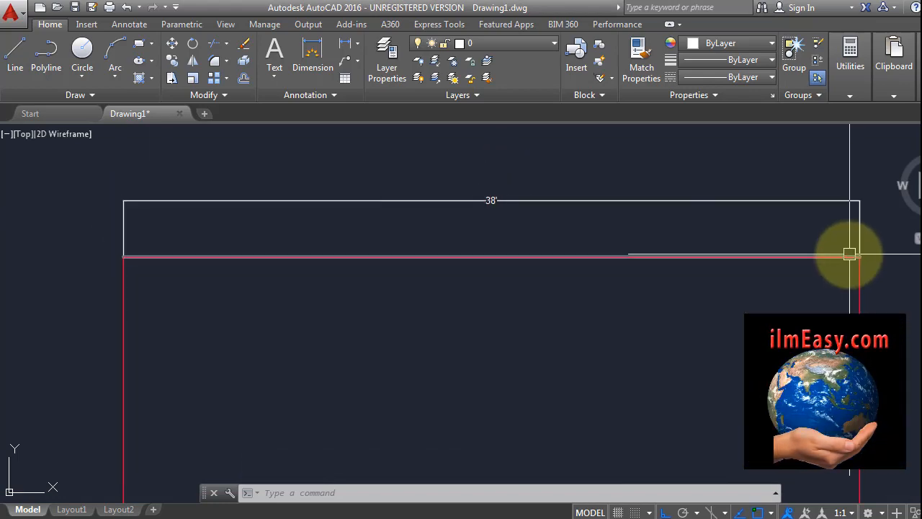
Add a vertical linear dimension along the outline's left edge, corner to corner, with the dimension line just outside it.
{"action": "scroll", "coordinate": [504, 268], "scroll_direction": "down", "scroll_amount": 4}
{"action": "scroll", "coordinate": [489, 311], "scroll_direction": "up", "scroll_amount": 2}
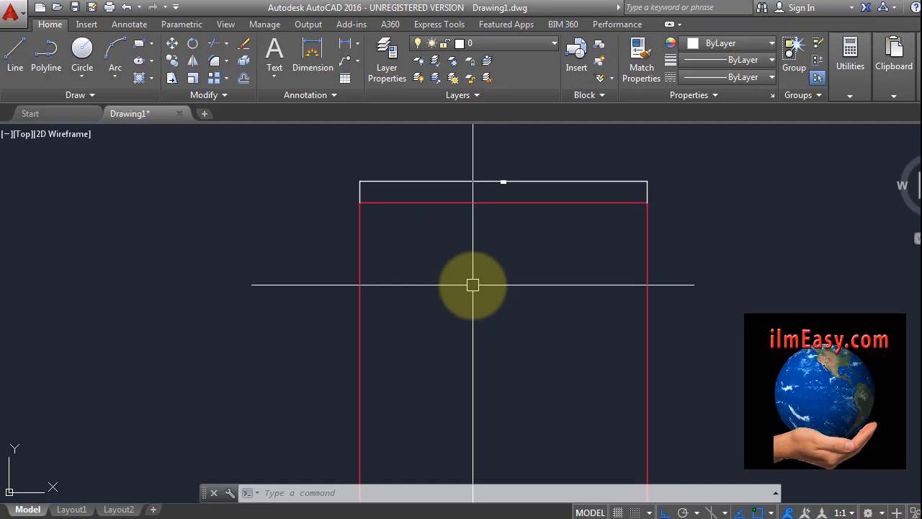
{"action": "type", "text": "li"}
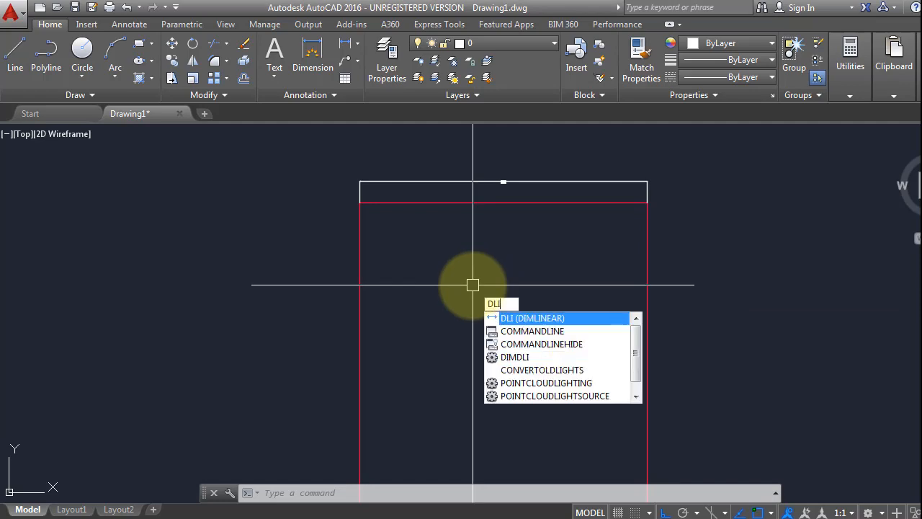
{"action": "key", "text": "Return"}
{"action": "left_click", "coordinate": [360, 204]}
{"action": "scroll", "coordinate": [363, 203], "scroll_direction": "down", "scroll_amount": 3}
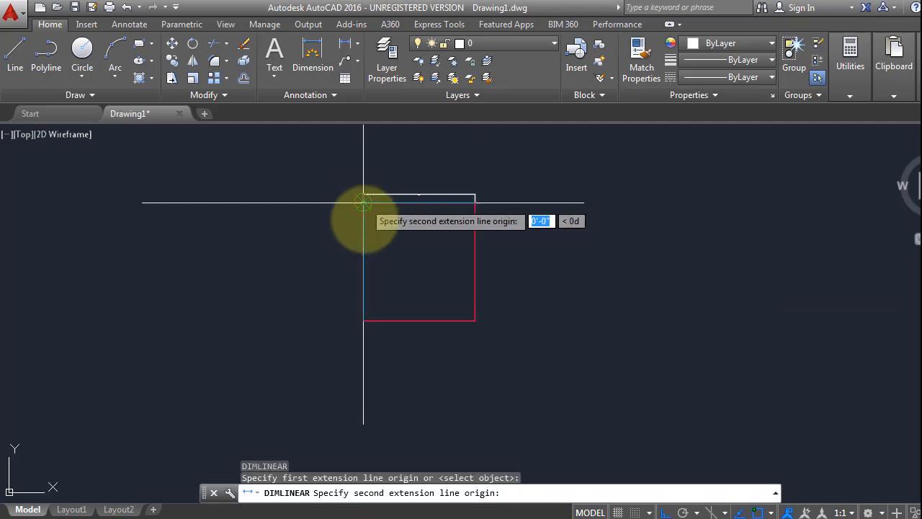
{"action": "scroll", "coordinate": [375, 296], "scroll_direction": "up", "scroll_amount": 4}
{"action": "left_click", "coordinate": [316, 394]}
{"action": "scroll", "coordinate": [267, 377], "scroll_direction": "down", "scroll_amount": 3}
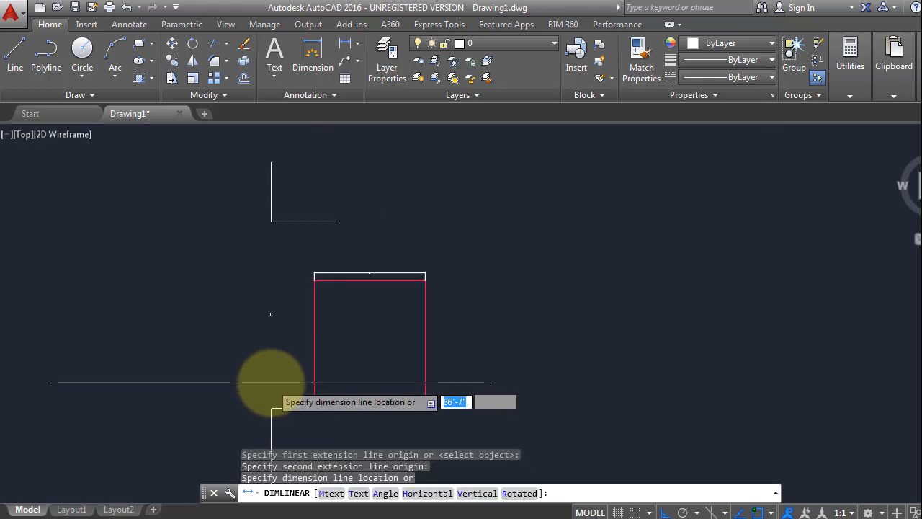
{"action": "scroll", "coordinate": [308, 264], "scroll_direction": "up", "scroll_amount": 4}
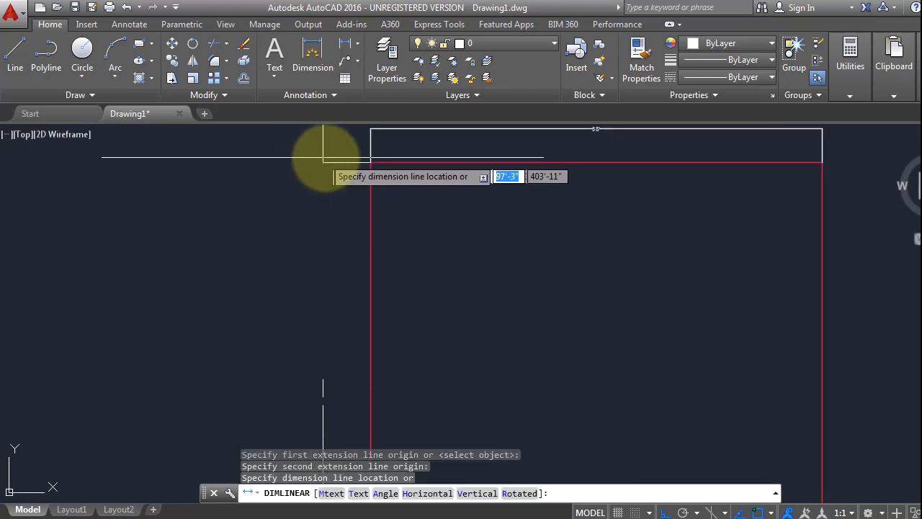
{"action": "left_click", "coordinate": [329, 155]}
{"action": "key", "text": "Escape"}
{"action": "scroll", "coordinate": [384, 298], "scroll_direction": "up", "scroll_amount": 10}
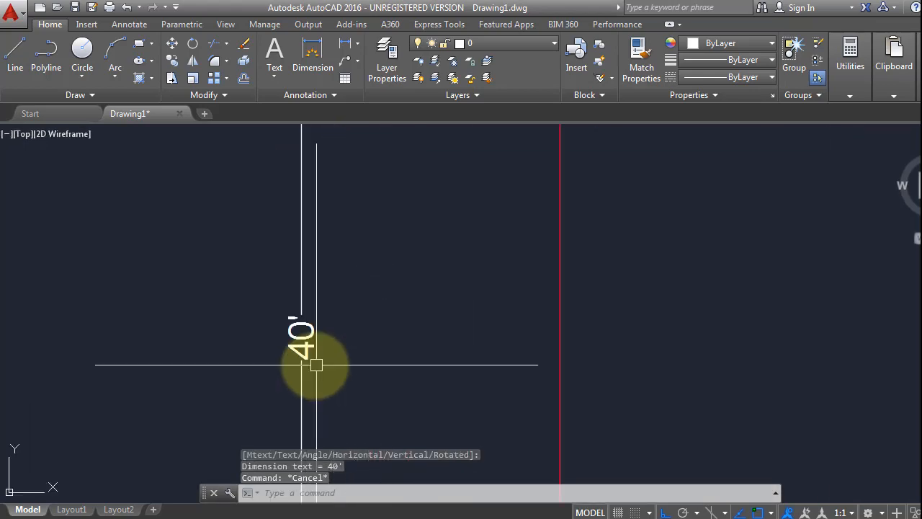
{"action": "scroll", "coordinate": [367, 302], "scroll_direction": "down", "scroll_amount": 12}
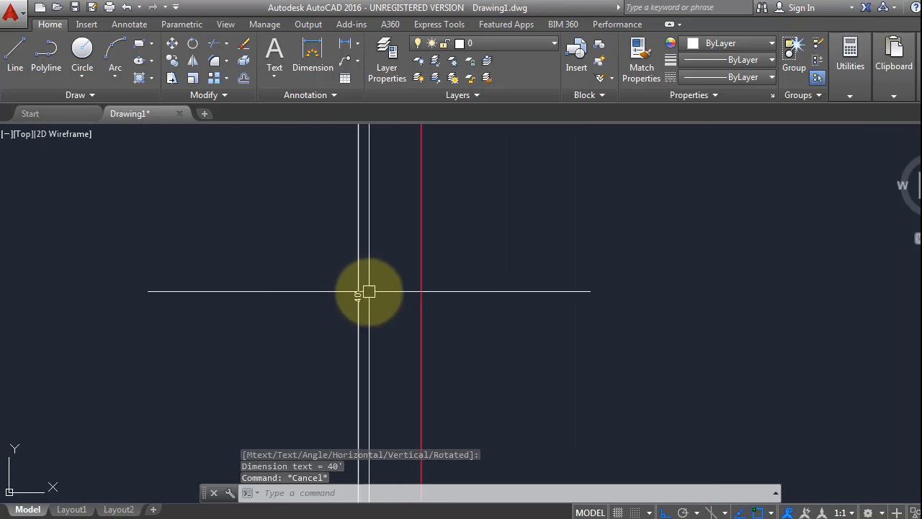
Assign both linear dimensions, above and left of the outline, to the dimension layer and clear the selection.
{"action": "scroll", "coordinate": [439, 277], "scroll_direction": "up", "scroll_amount": 4}
{"action": "middle_click_drag", "start_coordinate": [422, 238], "coordinate": [430, 344]}
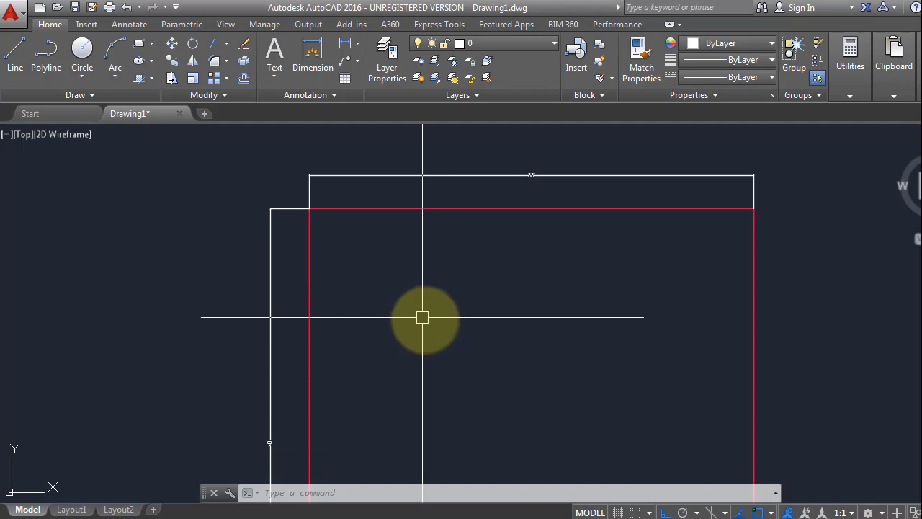
{"action": "scroll", "coordinate": [306, 225], "scroll_direction": "up", "scroll_amount": 2}
{"action": "scroll", "coordinate": [310, 189], "scroll_direction": "down", "scroll_amount": 6}
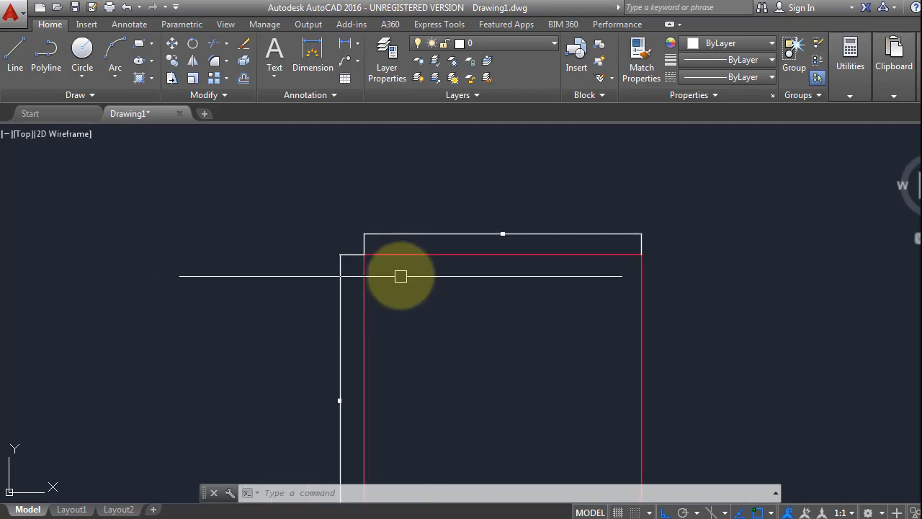
{"action": "scroll", "coordinate": [397, 269], "scroll_direction": "up", "scroll_amount": 2}
{"action": "scroll", "coordinate": [378, 262], "scroll_direction": "up", "scroll_amount": 4}
{"action": "left_click", "coordinate": [390, 159]}
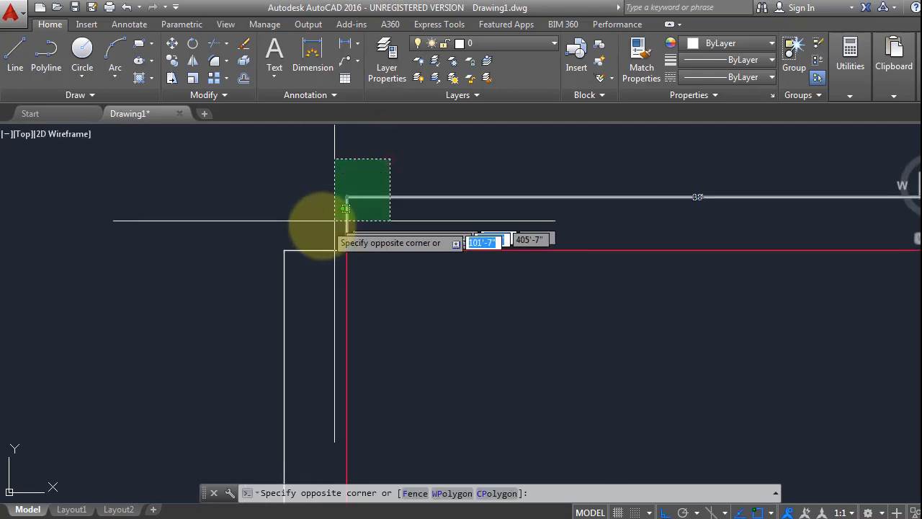
{"action": "left_click", "coordinate": [321, 225]}
{"action": "left_click", "coordinate": [295, 286]}
{"action": "left_click", "coordinate": [286, 272]}
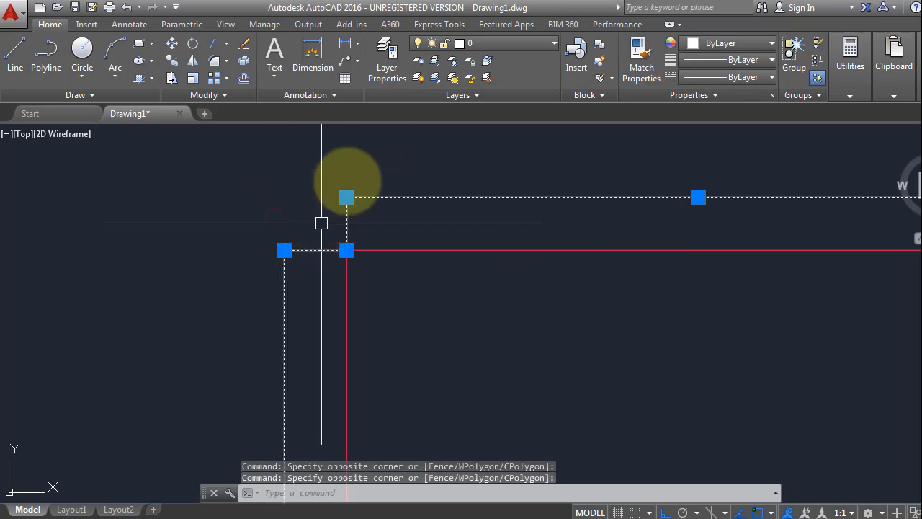
{"action": "left_click", "coordinate": [483, 45]}
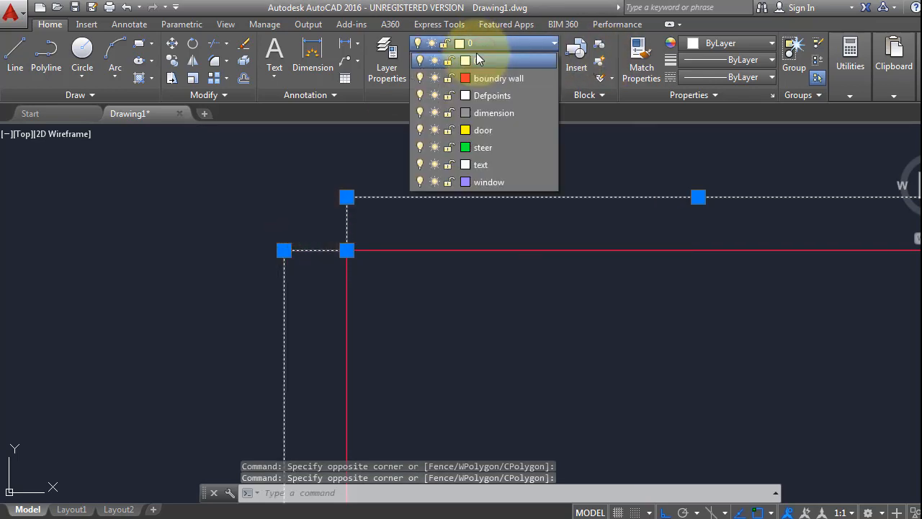
{"action": "left_click", "coordinate": [493, 113]}
{"action": "key", "text": "Escape"}
{"action": "scroll", "coordinate": [463, 217], "scroll_direction": "down", "scroll_amount": 3}
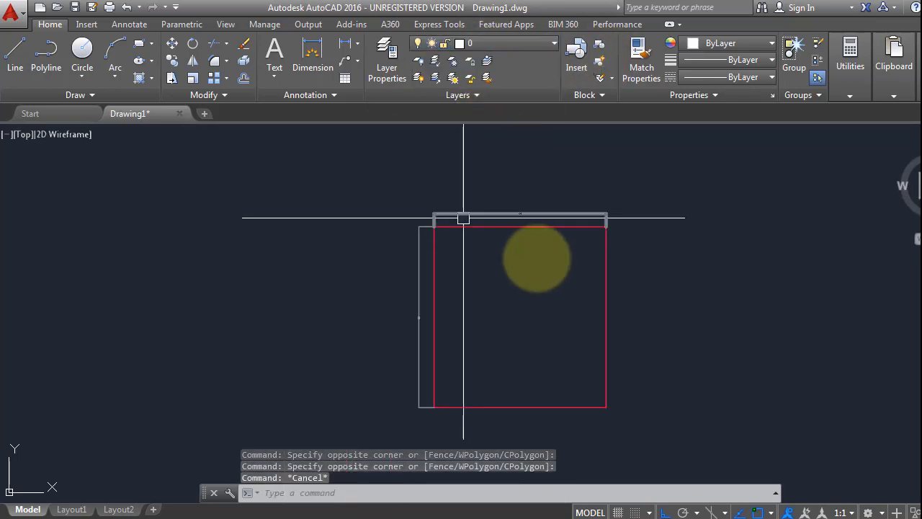
{"action": "scroll", "coordinate": [540, 264], "scroll_direction": "up", "scroll_amount": 4}
{"action": "middle_click_drag", "start_coordinate": [540, 264], "coordinate": [499, 316]}
{"action": "key", "text": "Escape"}
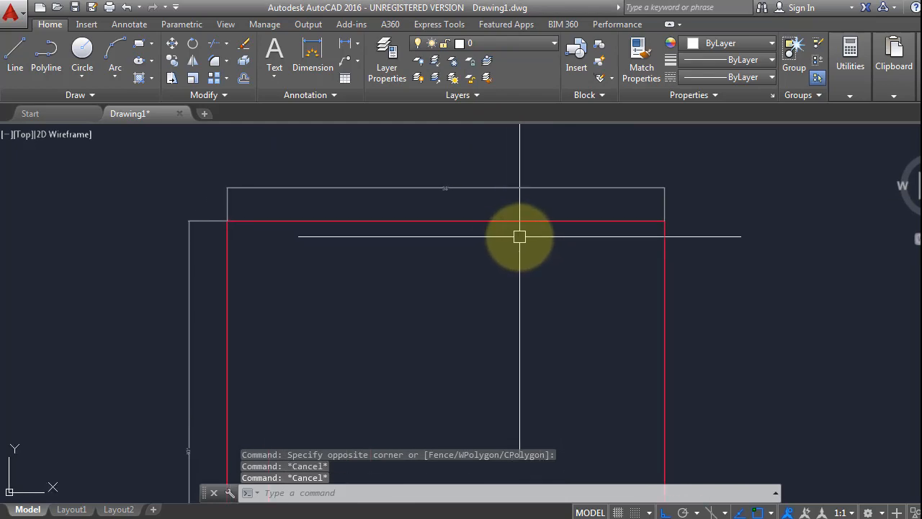
Offset the outline's top edge 9" inward.
{"action": "scroll", "coordinate": [521, 236], "scroll_direction": "up", "scroll_amount": 2}
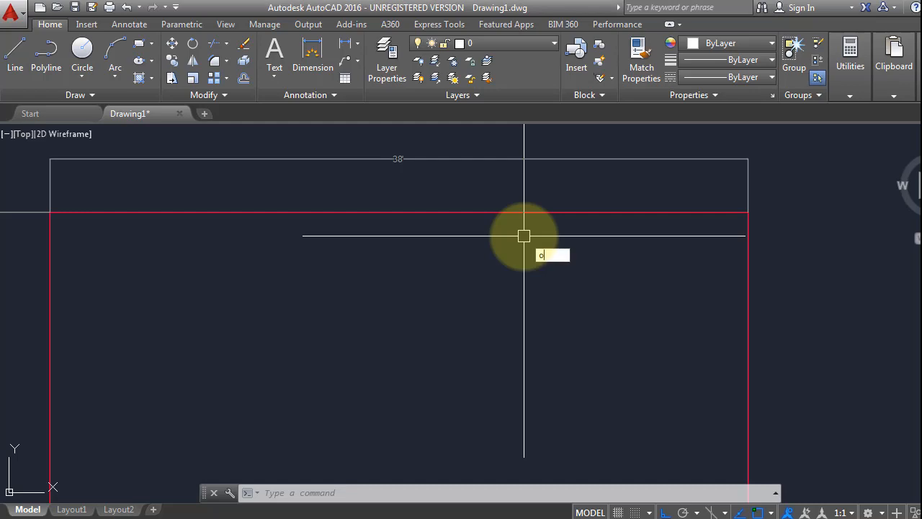
{"action": "key", "text": "Return"}
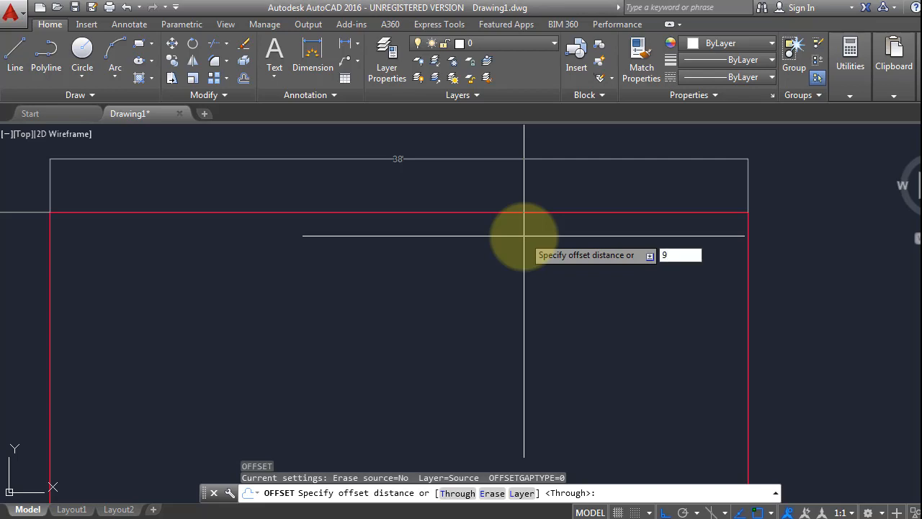
{"action": "key", "text": "Return"}
{"action": "left_click", "coordinate": [527, 212]}
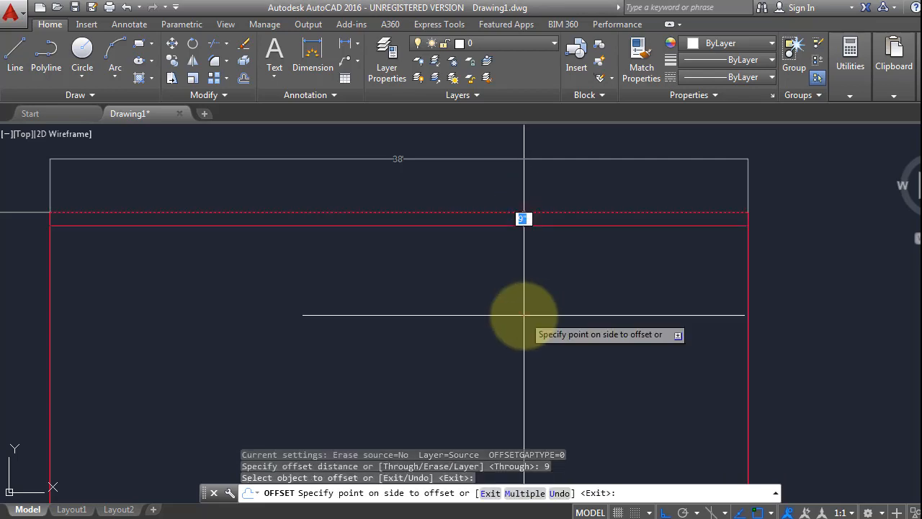
{"action": "left_click", "coordinate": [515, 309]}
Offset the outline's left, right and bottom edges inward by the same 9" distance and end the Offset command.
{"action": "scroll", "coordinate": [449, 297], "scroll_direction": "down", "scroll_amount": 3}
{"action": "scroll", "coordinate": [188, 372], "scroll_direction": "up", "scroll_amount": 2}
{"action": "left_click", "coordinate": [344, 268]}
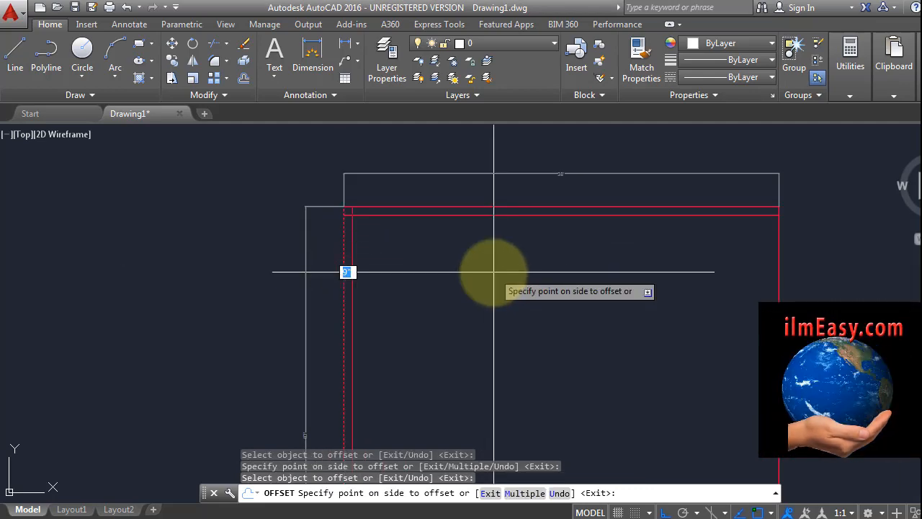
{"action": "left_click", "coordinate": [493, 272]}
{"action": "left_click", "coordinate": [776, 276]}
{"action": "left_click", "coordinate": [690, 282]}
{"action": "middle_click_drag", "start_coordinate": [681, 373], "coordinate": [673, 216]}
{"action": "scroll", "coordinate": [673, 216], "scroll_direction": "down", "scroll_amount": 2}
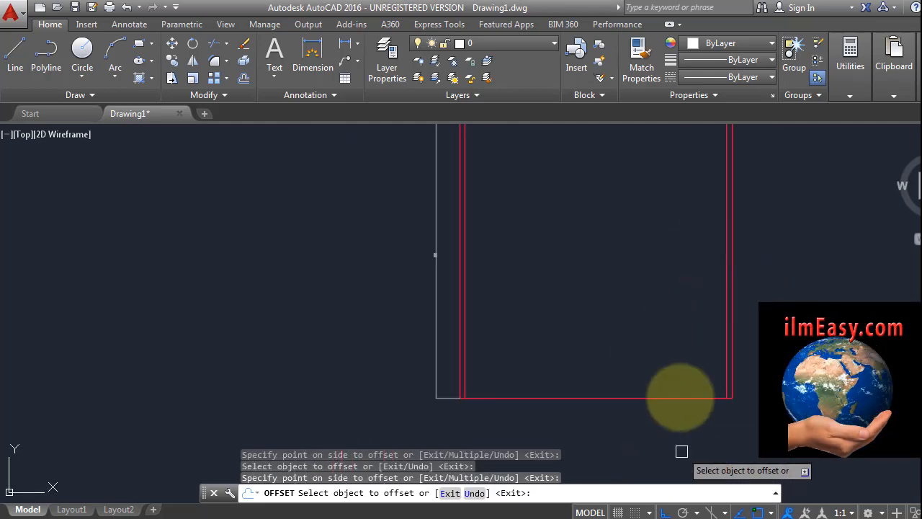
{"action": "left_click", "coordinate": [685, 399]}
{"action": "left_click", "coordinate": [627, 299]}
{"action": "key", "text": "Escape"}
Examine the boundary wall's corners where the inner offset lines cross and overrun each other.
{"action": "scroll", "coordinate": [474, 385], "scroll_direction": "up", "scroll_amount": 2}
{"action": "middle_click_drag", "start_coordinate": [473, 384], "coordinate": [523, 264]}
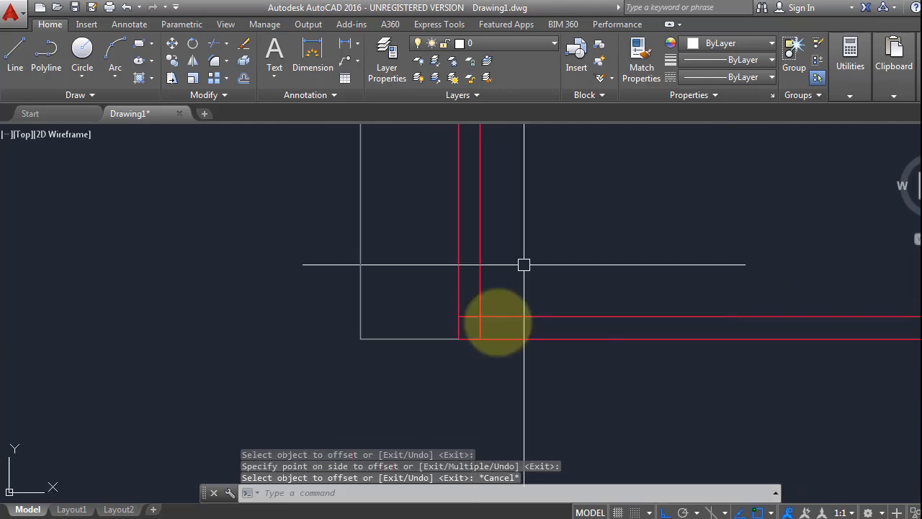
{"action": "scroll", "coordinate": [523, 263], "scroll_direction": "up", "scroll_amount": 2}
{"action": "scroll", "coordinate": [505, 330], "scroll_direction": "up", "scroll_amount": 2}
{"action": "scroll", "coordinate": [585, 325], "scroll_direction": "down", "scroll_amount": 5}
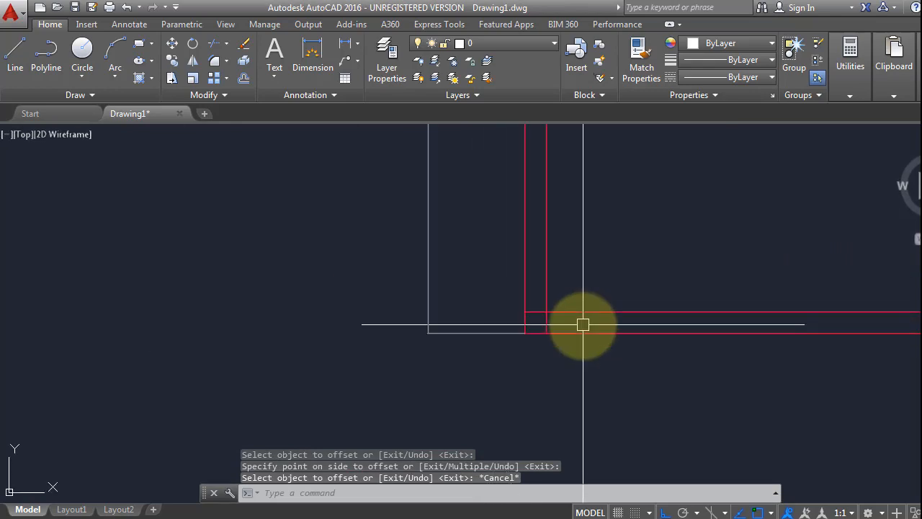
{"action": "scroll", "coordinate": [658, 343], "scroll_direction": "up", "scroll_amount": 2}
{"action": "middle_click_drag", "start_coordinate": [658, 342], "coordinate": [540, 383]}
{"action": "scroll", "coordinate": [540, 383], "scroll_direction": "down", "scroll_amount": 4}
{"action": "middle_click_drag", "start_coordinate": [646, 258], "coordinate": [548, 436]}
{"action": "scroll", "coordinate": [627, 274], "scroll_direction": "up", "scroll_amount": 4}
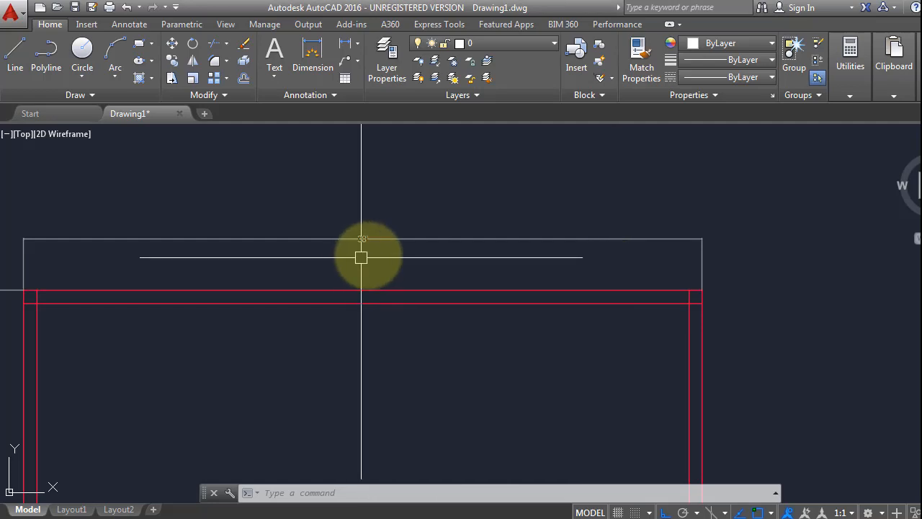
{"action": "middle_click_drag", "start_coordinate": [152, 343], "coordinate": [272, 294]}
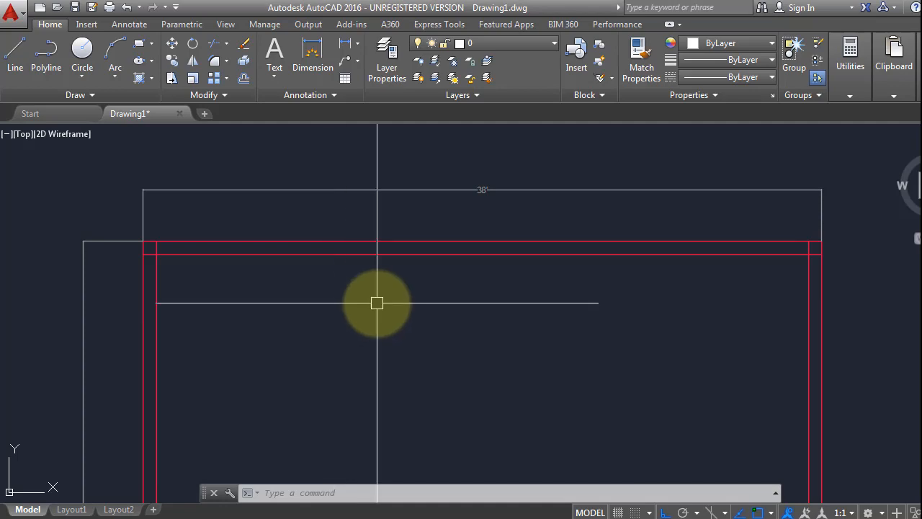
{"action": "scroll", "coordinate": [377, 303], "scroll_direction": "down", "scroll_amount": 2}
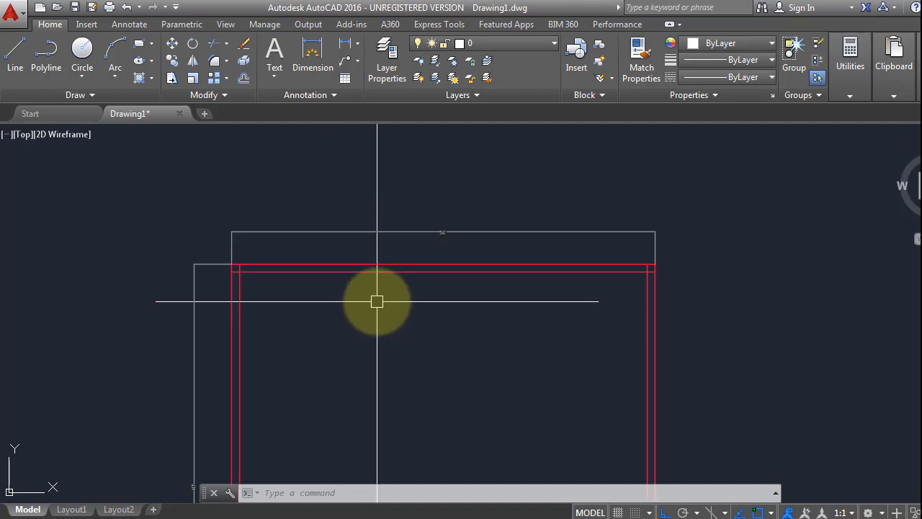
{"action": "scroll", "coordinate": [181, 260], "scroll_direction": "up", "scroll_amount": 8}
{"action": "scroll", "coordinate": [486, 287], "scroll_direction": "down", "scroll_amount": 6}
{"action": "middle_click_drag", "start_coordinate": [600, 330], "coordinate": [418, 336]}
{"action": "scroll", "coordinate": [332, 295], "scroll_direction": "up", "scroll_amount": 4}
{"action": "scroll", "coordinate": [262, 310], "scroll_direction": "up", "scroll_amount": 4}
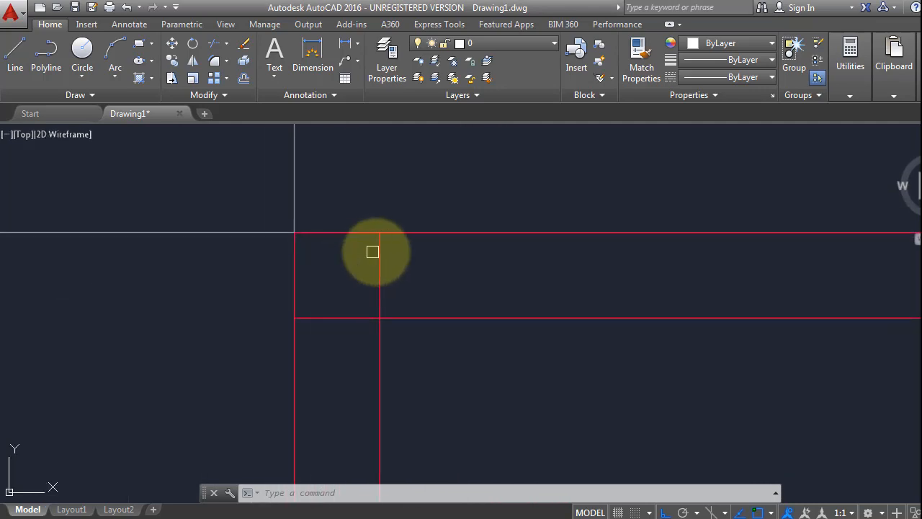
{"action": "left_click", "coordinate": [381, 247]}
{"action": "left_click", "coordinate": [335, 318]}
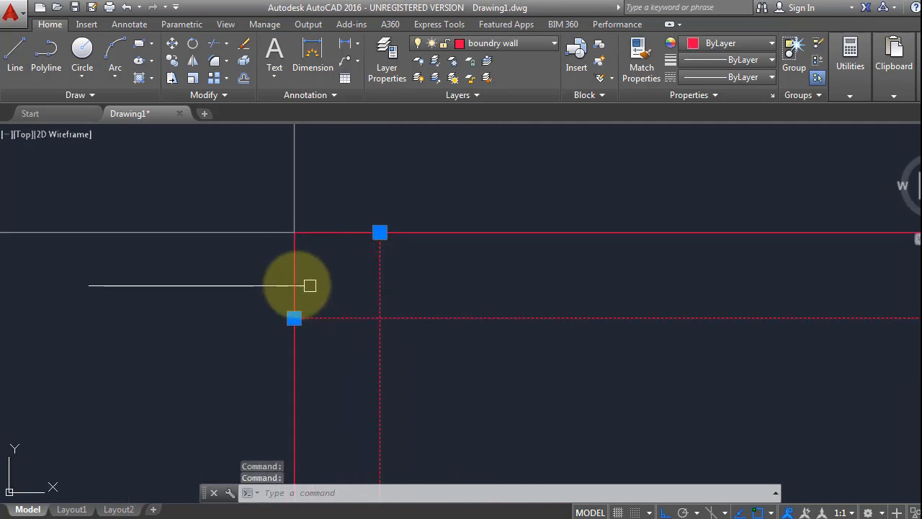
{"action": "scroll", "coordinate": [309, 284], "scroll_direction": "down", "scroll_amount": 5}
{"action": "key", "text": "Escape"}
{"action": "key", "text": "Escape"}
Trim the overrunning ends of the two inner wall lines at the outline's top-left corner, with all objects as cutting edges.
{"action": "scroll", "coordinate": [322, 300], "scroll_direction": "up", "scroll_amount": 5}
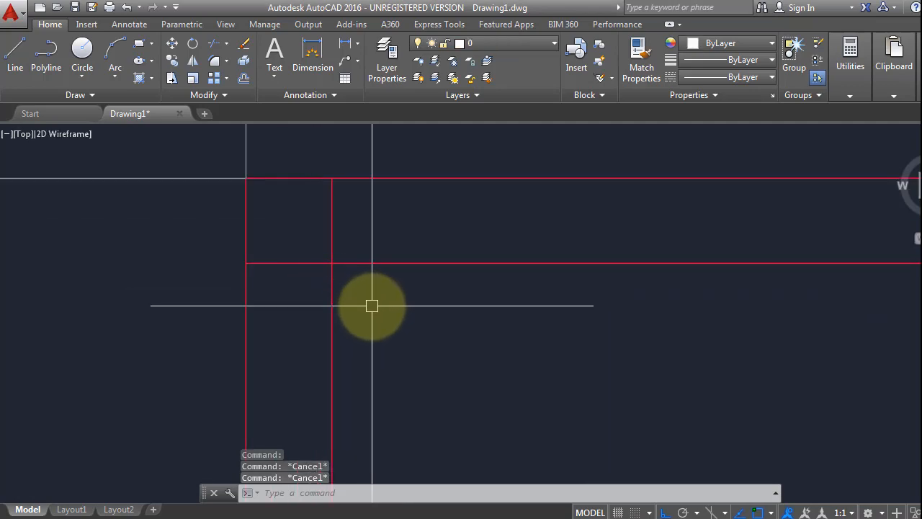
{"action": "scroll", "coordinate": [371, 305], "scroll_direction": "down", "scroll_amount": 5}
{"action": "scroll", "coordinate": [370, 305], "scroll_direction": "up", "scroll_amount": 3}
{"action": "type", "text": "TR"}
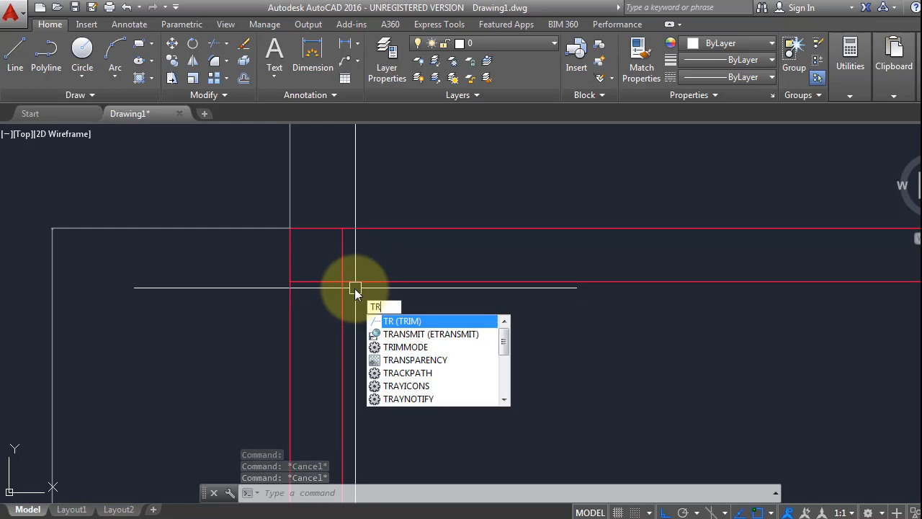
{"action": "key", "text": "Return"}
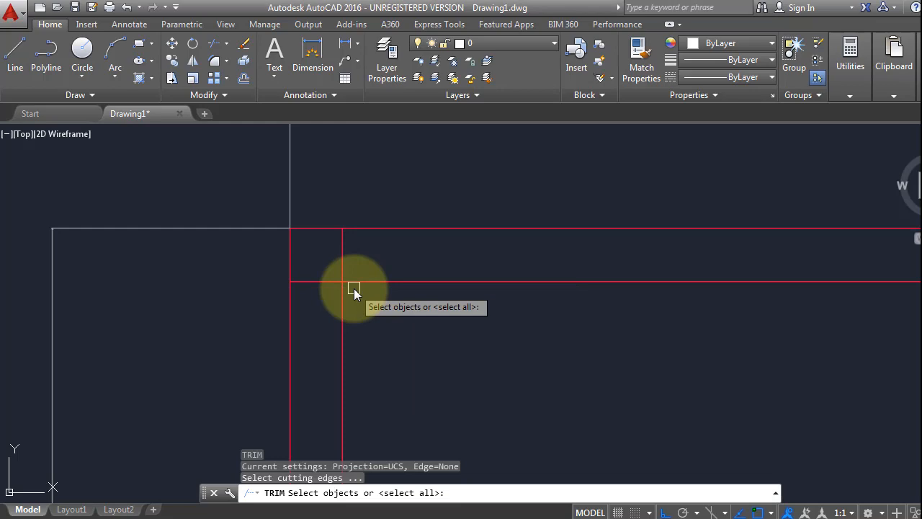
{"action": "key", "text": "Return"}
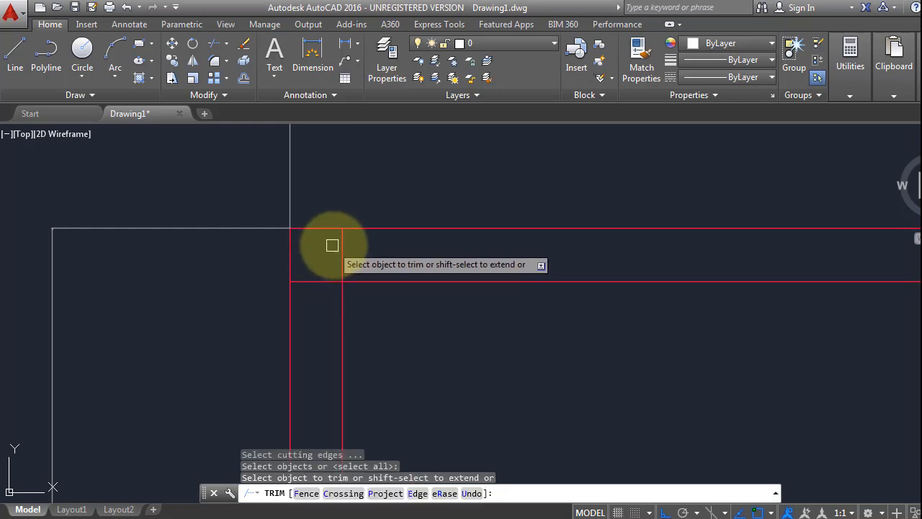
{"action": "left_click", "coordinate": [339, 242]}
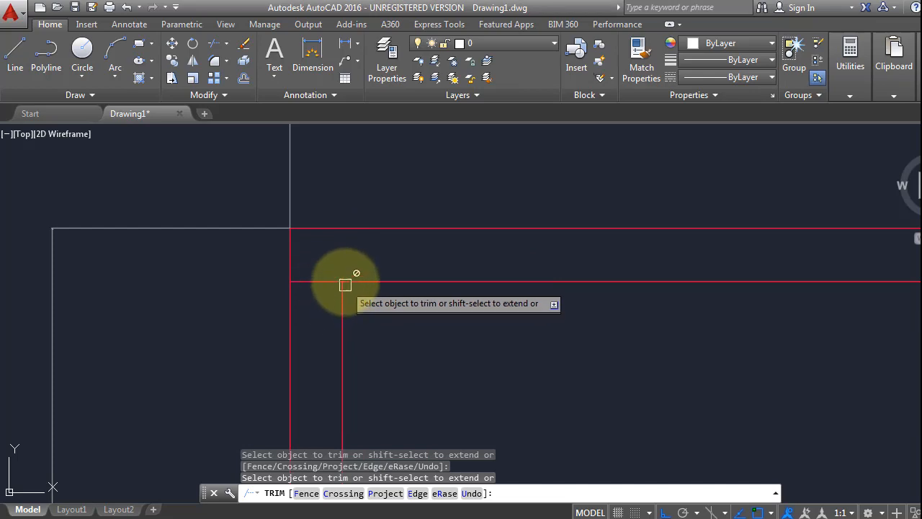
{"action": "left_click", "coordinate": [315, 281]}
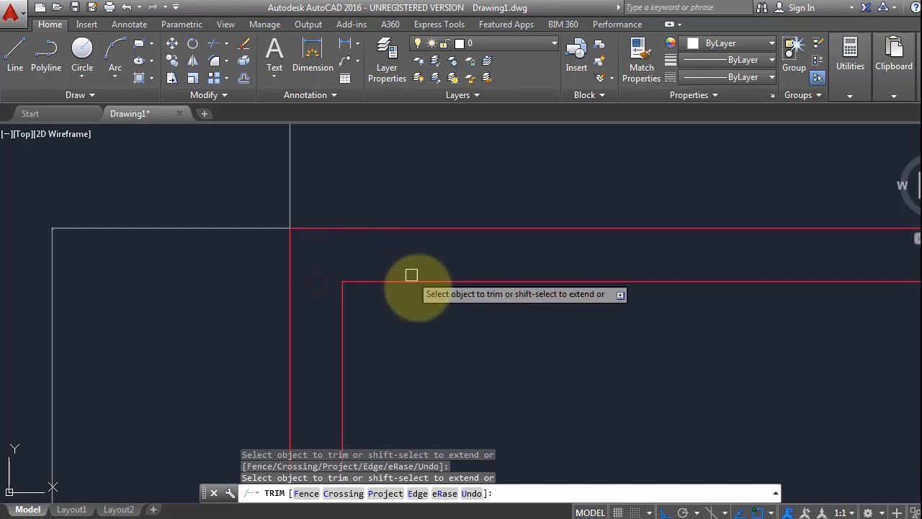
{"action": "key", "text": "Escape"}
{"action": "scroll", "coordinate": [433, 310], "scroll_direction": "down", "scroll_amount": 3}
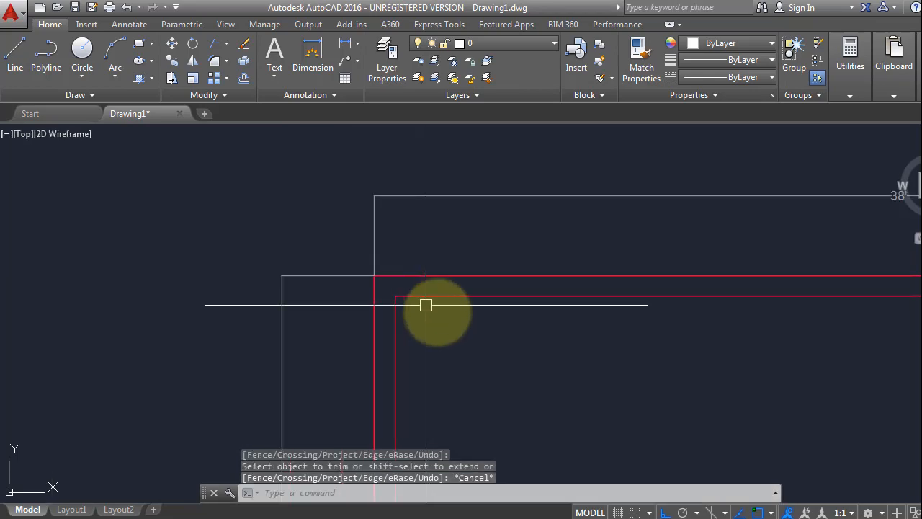
{"action": "scroll", "coordinate": [420, 286], "scroll_direction": "up", "scroll_amount": 2}
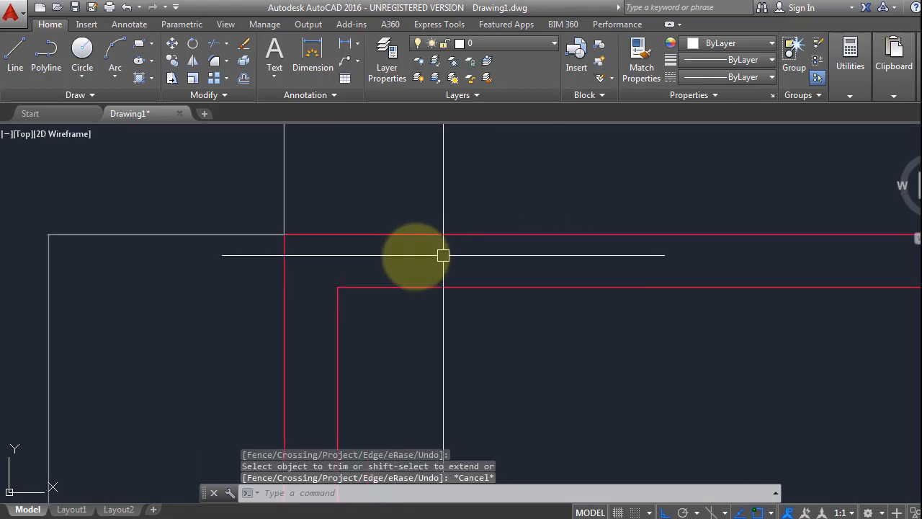
{"action": "scroll", "coordinate": [319, 294], "scroll_direction": "down", "scroll_amount": 8}
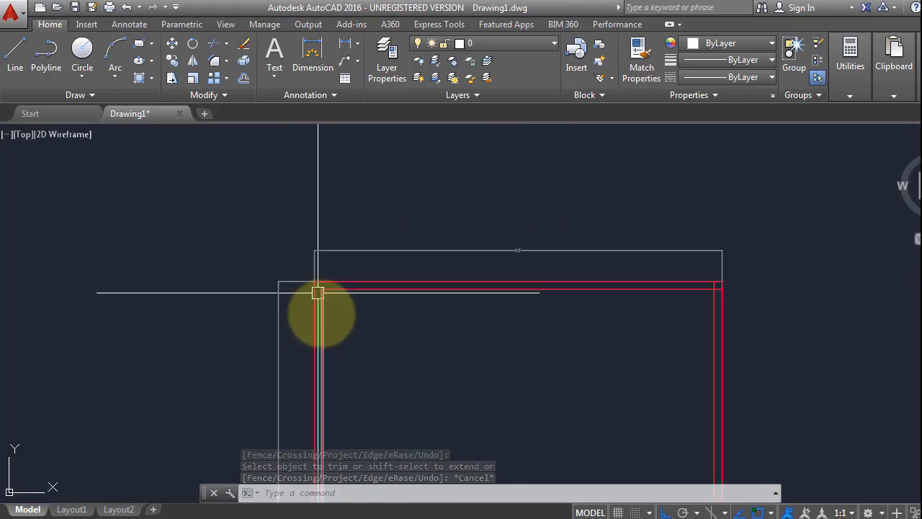
Trim the overrunning ends of the inner wall lines at the outline's top-right corner, with all objects as cutting edges.
{"action": "scroll", "coordinate": [568, 295], "scroll_direction": "up", "scroll_amount": 10}
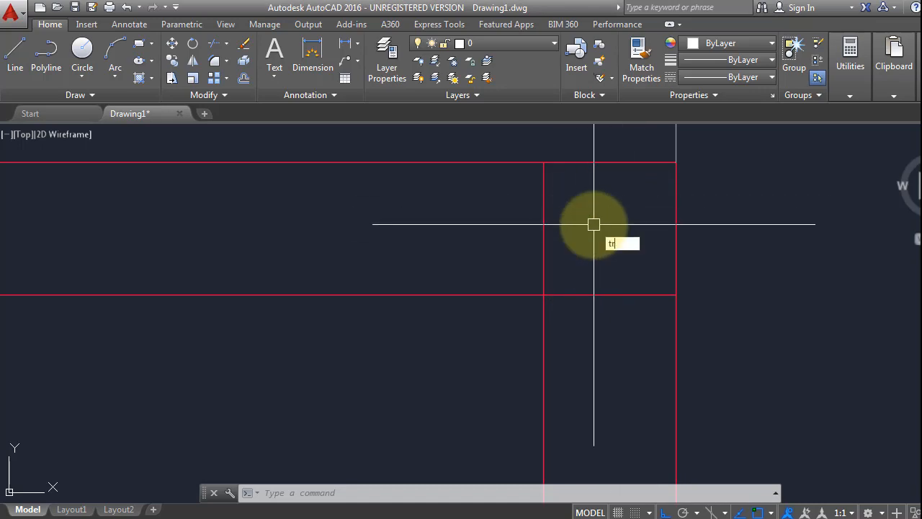
{"action": "key", "text": "Return"}
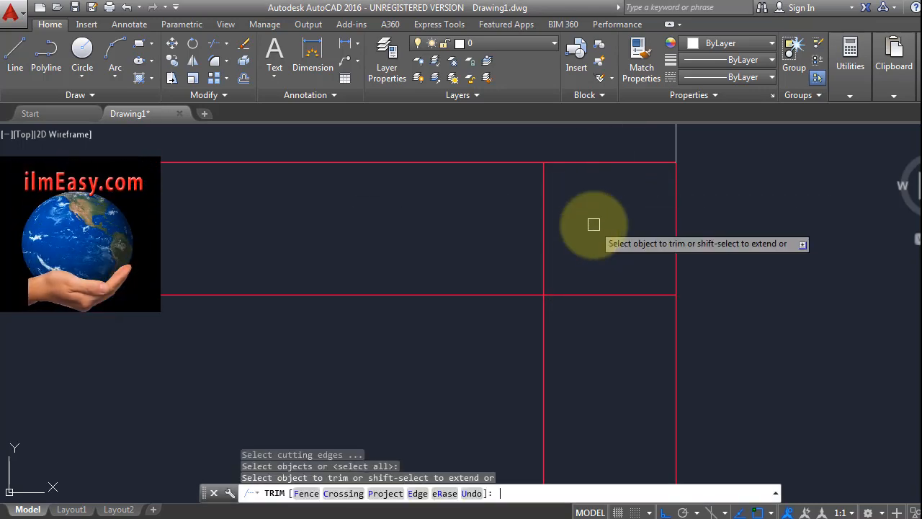
{"action": "left_click", "coordinate": [543, 255]}
{"action": "left_click", "coordinate": [602, 294]}
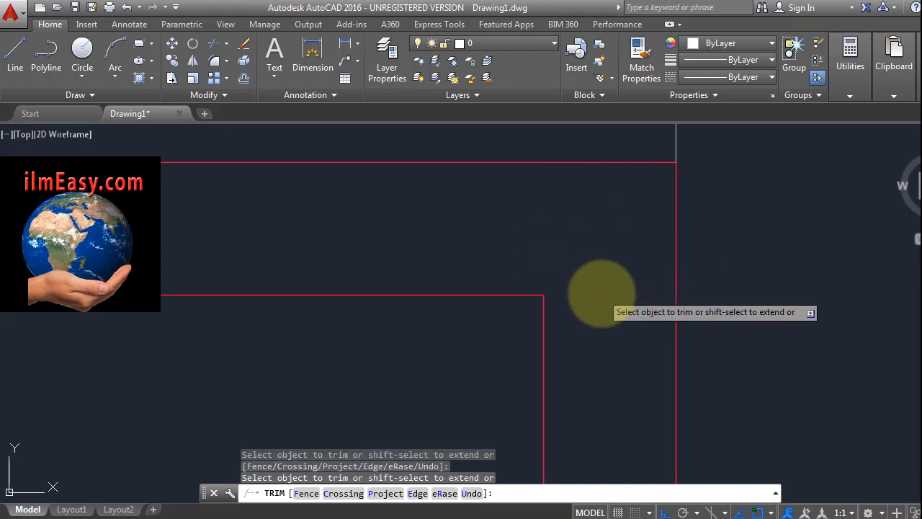
Trim the overrunning inner wall lines at the outline's bottom-right corner and end the Trim command.
{"action": "scroll", "coordinate": [558, 229], "scroll_direction": "down", "scroll_amount": 5}
{"action": "scroll", "coordinate": [556, 312], "scroll_direction": "up", "scroll_amount": 6}
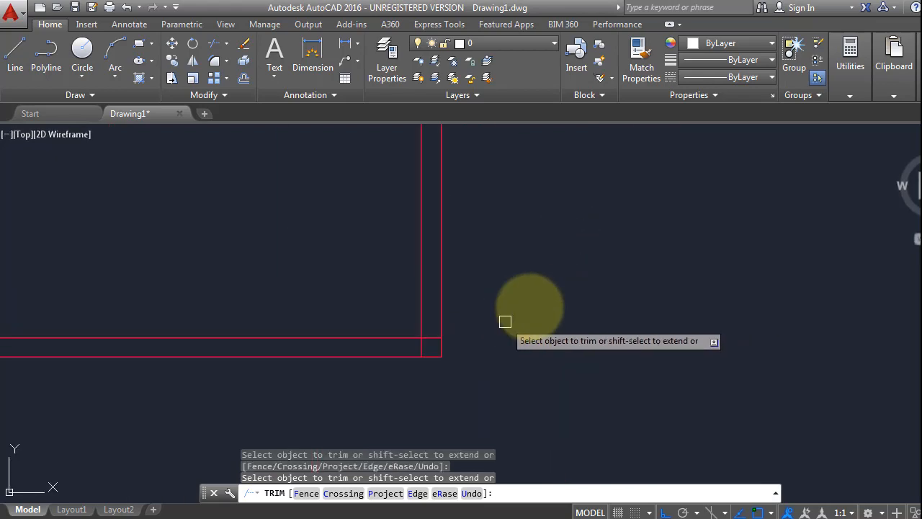
{"action": "middle_click_drag", "start_coordinate": [505, 321], "coordinate": [574, 271]}
{"action": "scroll", "coordinate": [535, 289], "scroll_direction": "up", "scroll_amount": 4}
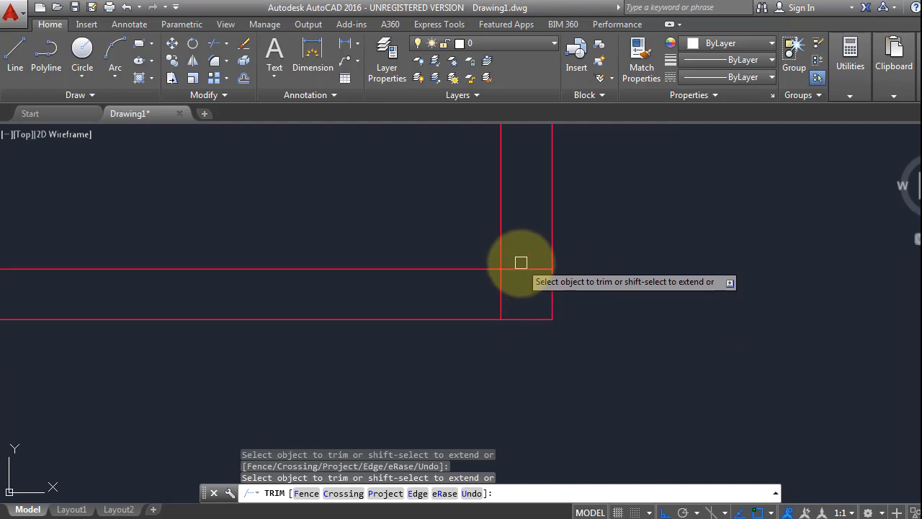
{"action": "scroll", "coordinate": [521, 262], "scroll_direction": "up", "scroll_amount": 4}
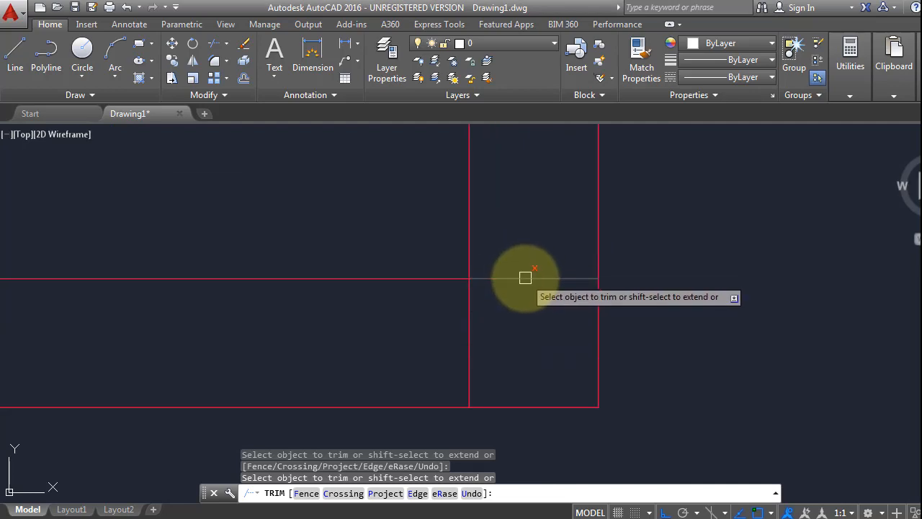
{"action": "scroll", "coordinate": [468, 339], "scroll_direction": "down", "scroll_amount": 6}
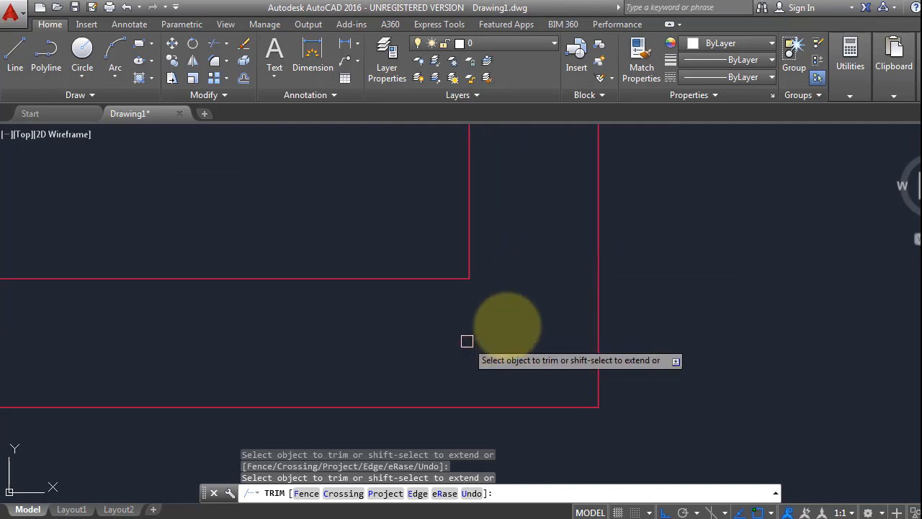
{"action": "scroll", "coordinate": [580, 327], "scroll_direction": "down", "scroll_amount": 5}
{"action": "scroll", "coordinate": [288, 313], "scroll_direction": "up", "scroll_amount": 9}
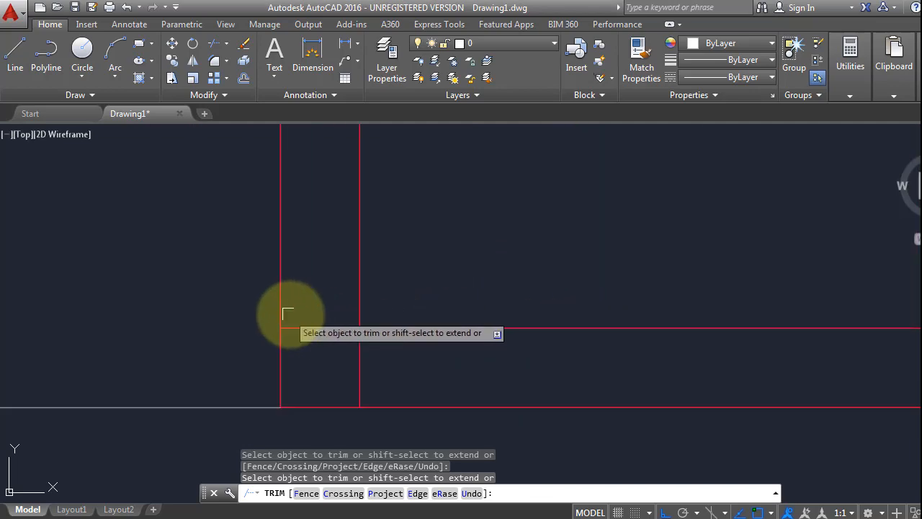
{"action": "key", "text": "Escape"}
{"action": "key", "text": "Escape"}
{"action": "key", "text": "Escape"}
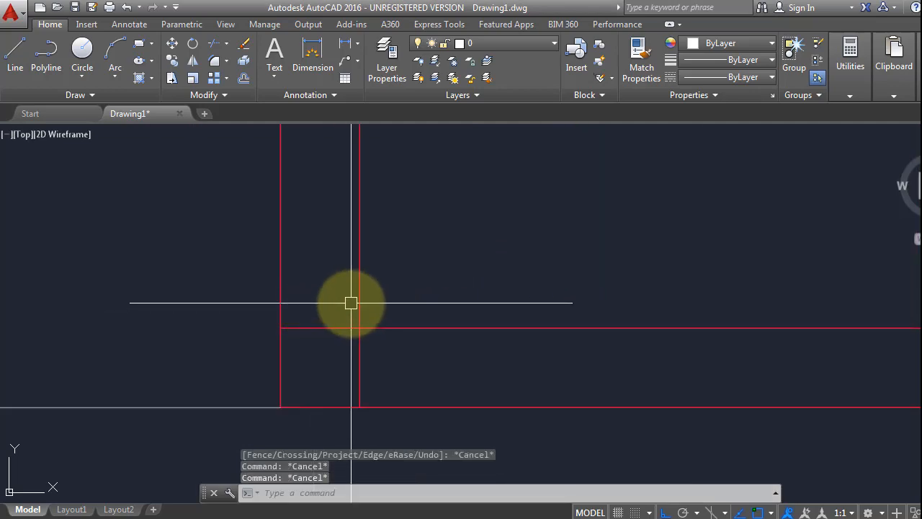
Fillet the inner left and bottom wall lines with a zero radius to make a sharp bottom-left corner.
{"action": "key", "text": "Return"}
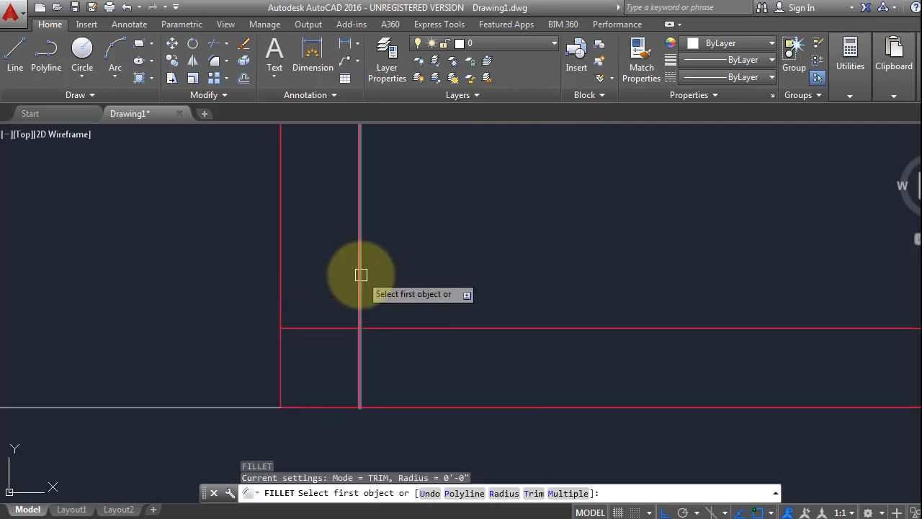
{"action": "left_click", "coordinate": [360, 273]}
{"action": "left_click", "coordinate": [528, 328]}
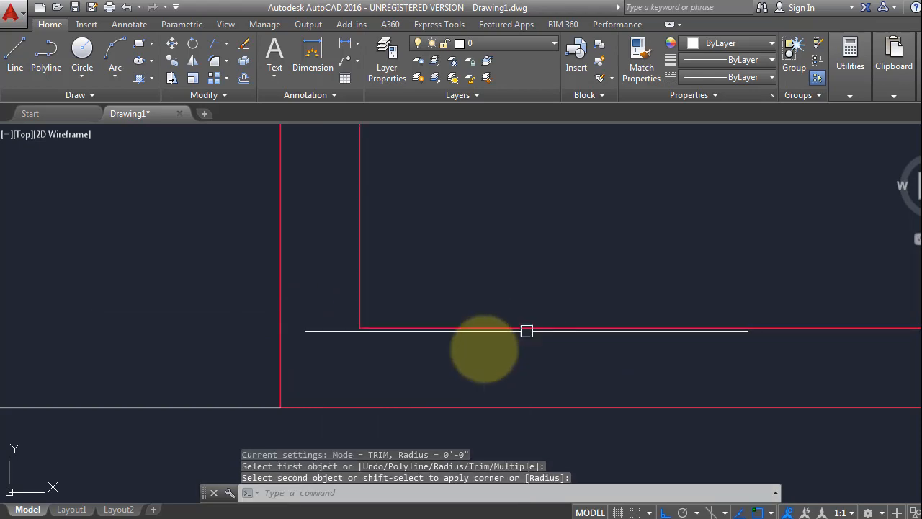
{"action": "key", "text": "Escape"}
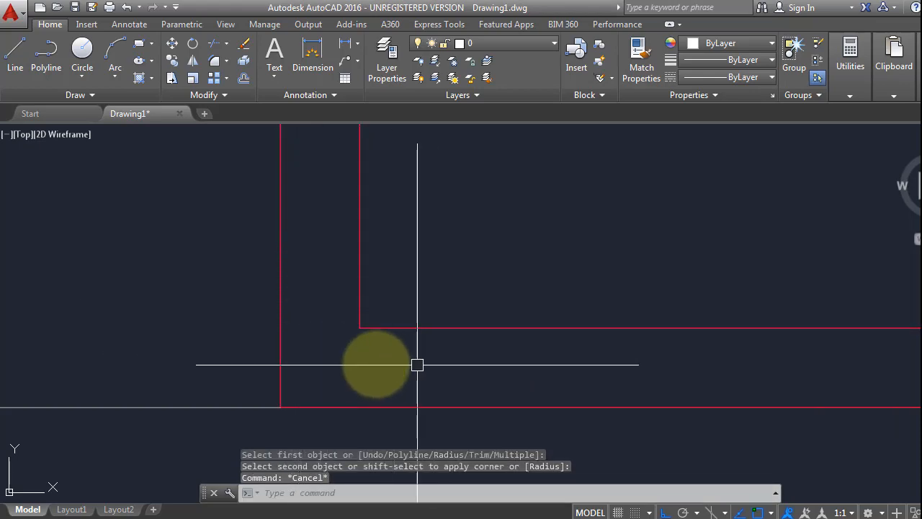
{"action": "key", "text": "Escape"}
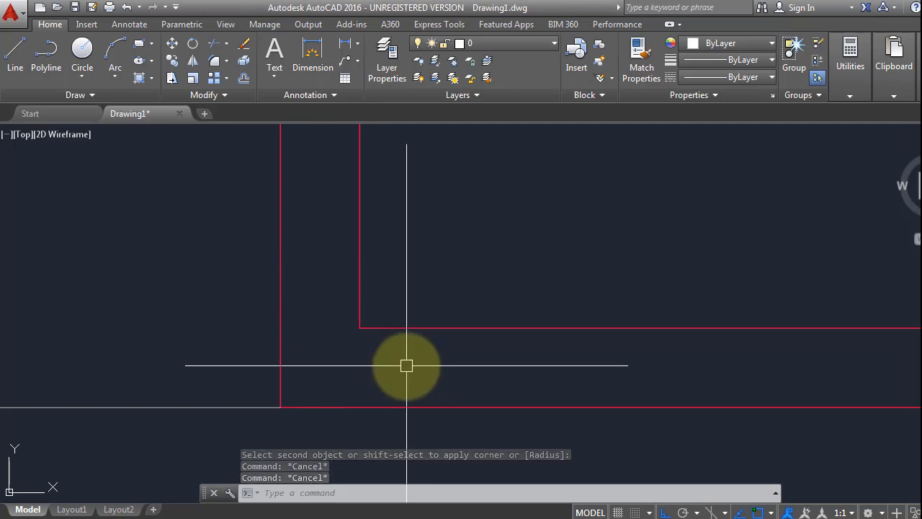
Save the drawing as "38'x40' plan" in My Documents, in AutoCAD 2013 Drawing format.
{"action": "scroll", "coordinate": [406, 365], "scroll_direction": "down", "scroll_amount": 8}
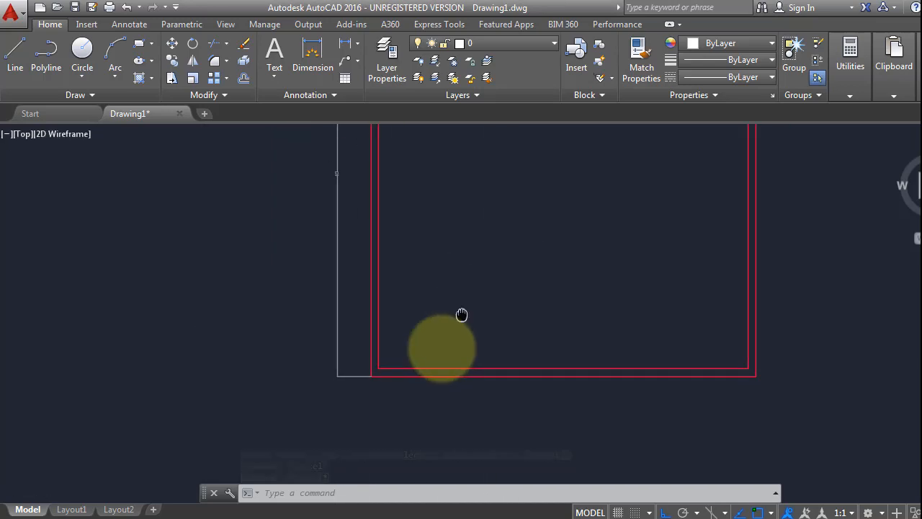
{"action": "middle_click_drag", "start_coordinate": [470, 234], "coordinate": [450, 355]}
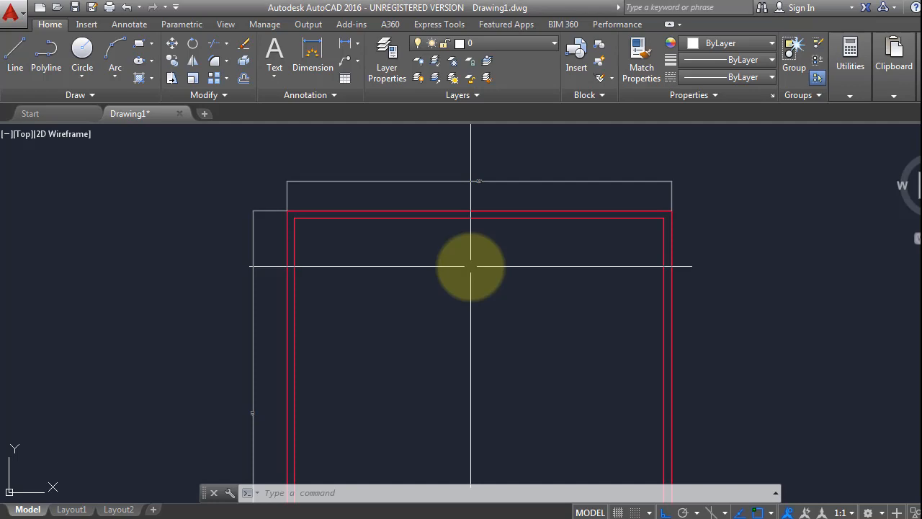
{"action": "key", "text": "ctrl+s"}
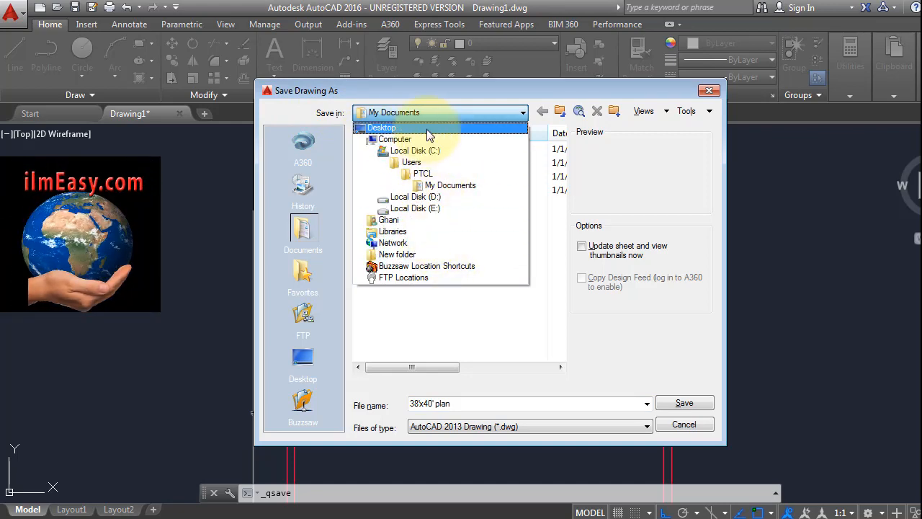
{"action": "left_click", "coordinate": [442, 187]}
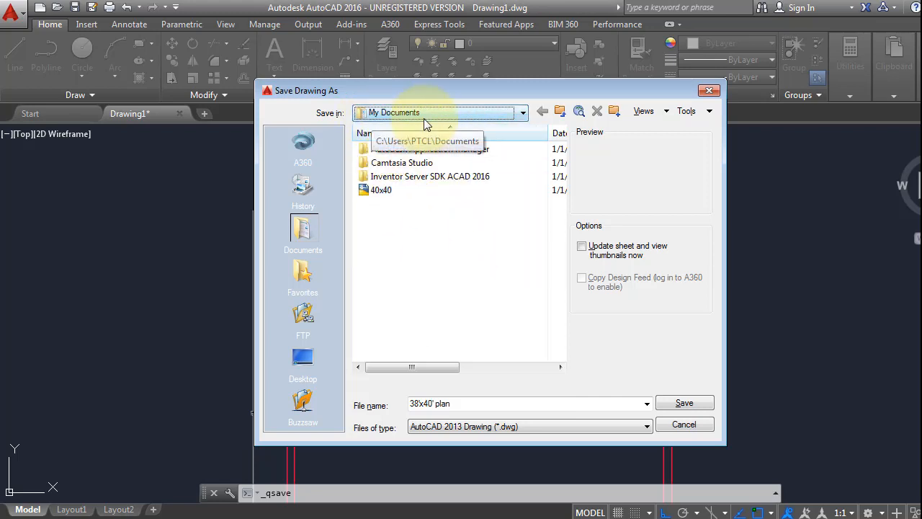
{"action": "left_click", "coordinate": [685, 403]}
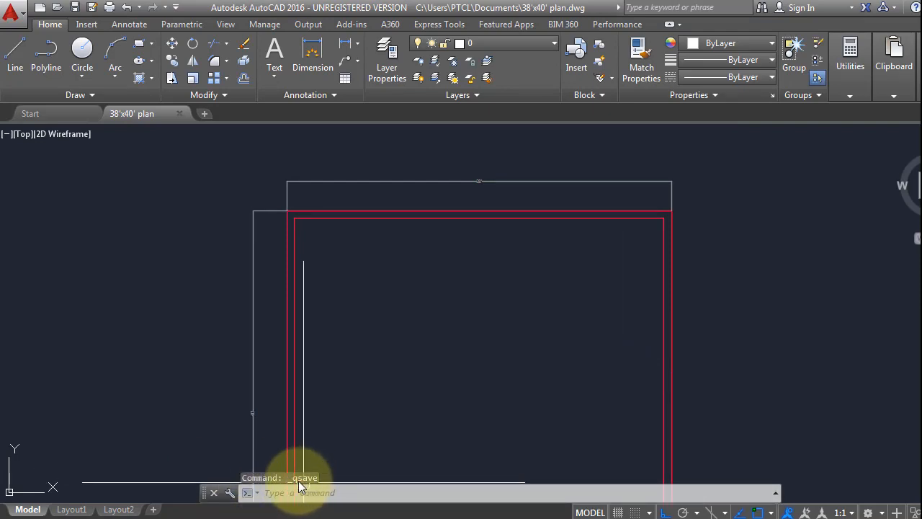
Offset the boundary wall's inner bottom line 4' upward into the plot.
{"action": "scroll", "coordinate": [383, 261], "scroll_direction": "down", "scroll_amount": 3}
{"action": "scroll", "coordinate": [411, 292], "scroll_direction": "up", "scroll_amount": 3}
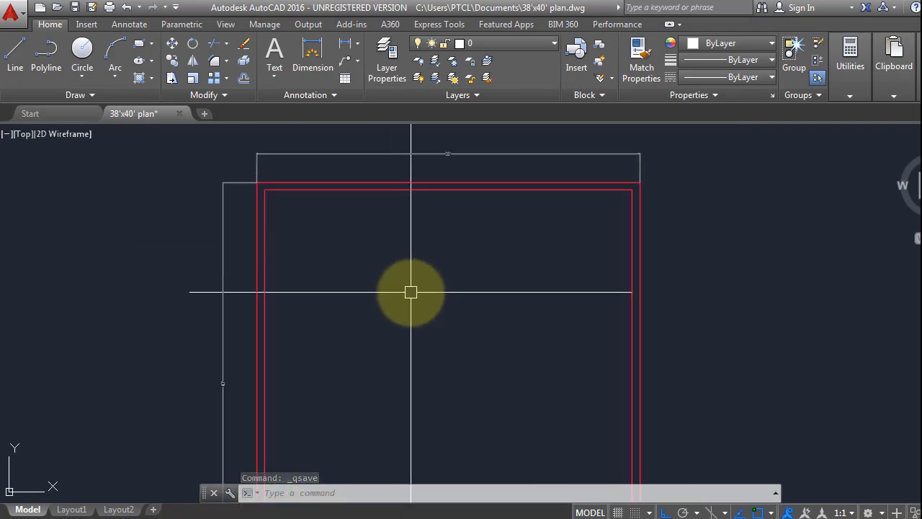
{"action": "scroll", "coordinate": [427, 315], "scroll_direction": "down", "scroll_amount": 2}
{"action": "middle_click_drag", "start_coordinate": [427, 315], "coordinate": [368, 212]}
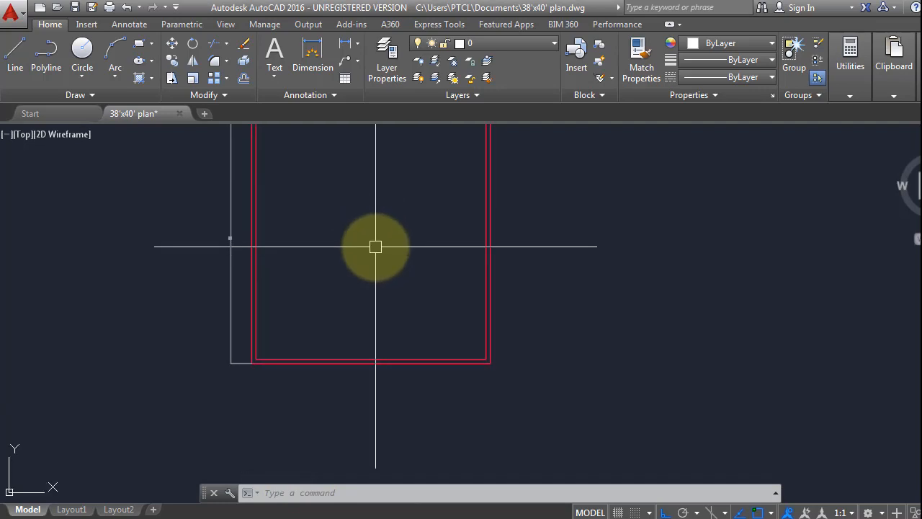
{"action": "scroll", "coordinate": [404, 305], "scroll_direction": "up", "scroll_amount": 2}
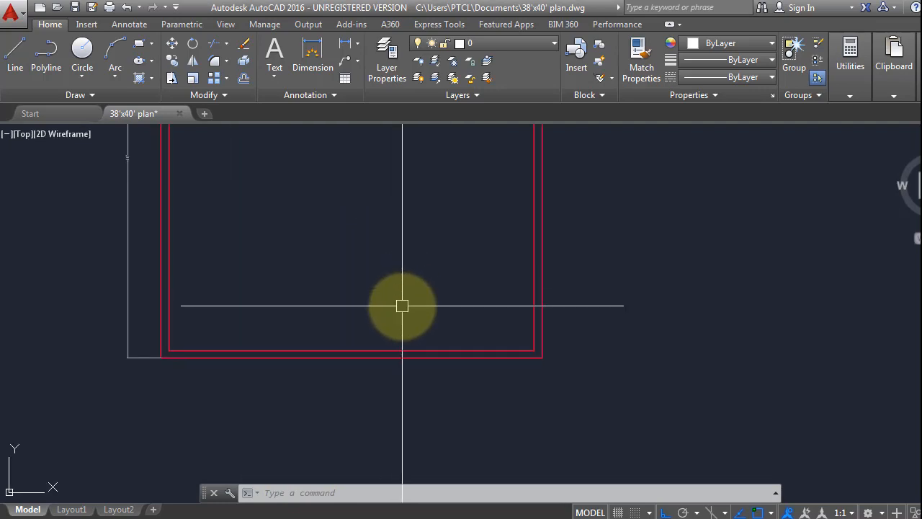
{"action": "key", "text": "Return"}
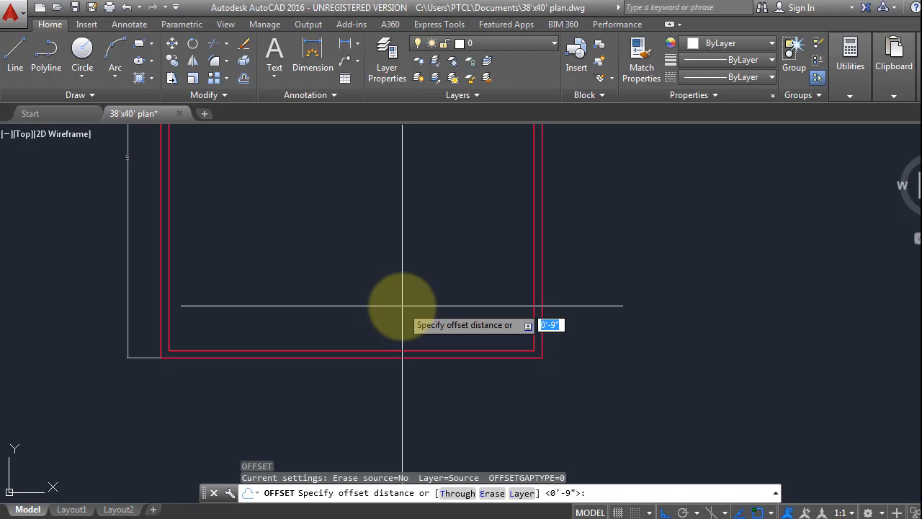
{"action": "type", "text": "4"}
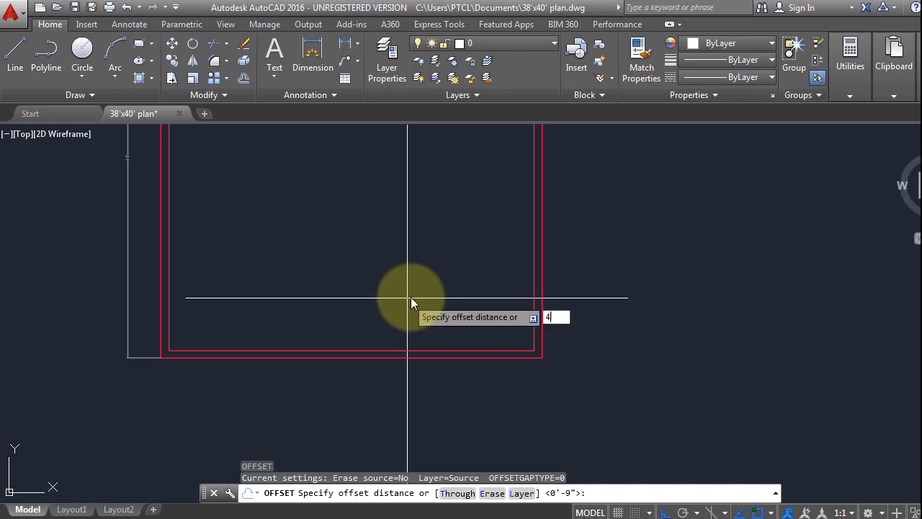
{"action": "key", "text": "Return"}
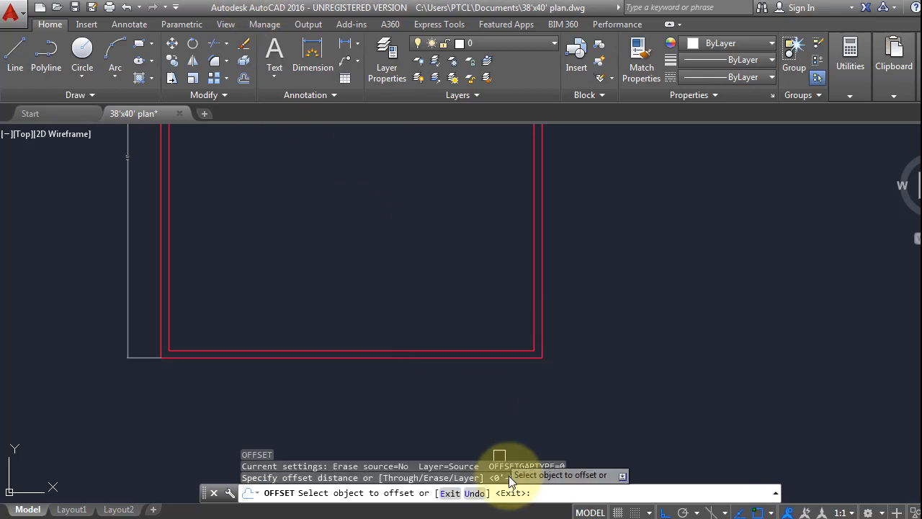
{"action": "left_click", "coordinate": [424, 350]}
{"action": "left_click", "coordinate": [362, 289]}
{"action": "key", "text": "Escape"}
{"action": "scroll", "coordinate": [362, 288], "scroll_direction": "up", "scroll_amount": 2}
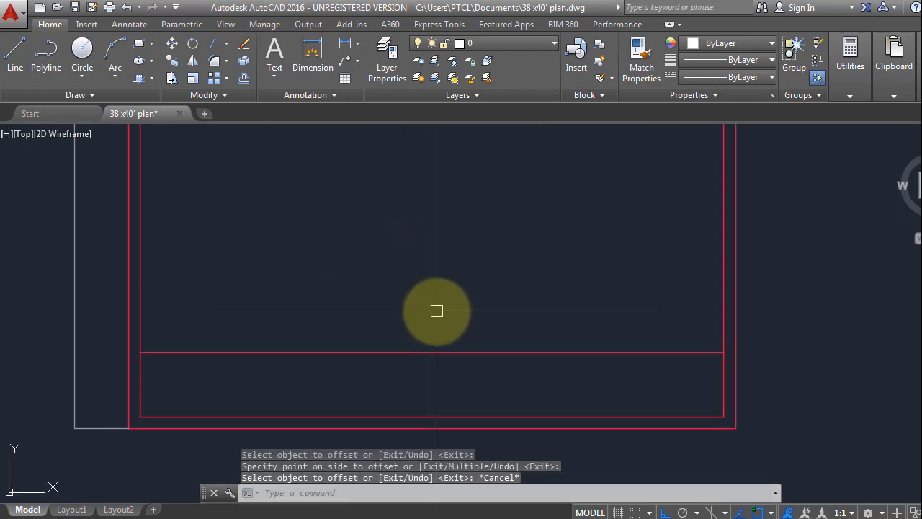
Offset the new horizontal line 9" upward to give the front wall its thickness.
{"action": "type", "text": "o"}
{"action": "key", "text": "Return"}
{"action": "key", "text": "Return"}
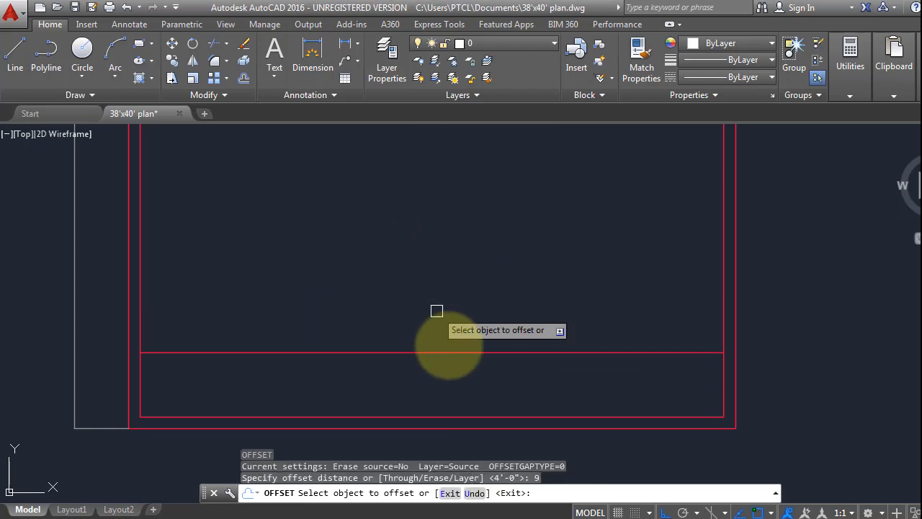
{"action": "left_click", "coordinate": [456, 354]}
{"action": "left_click", "coordinate": [466, 278]}
{"action": "key", "text": "Escape"}
{"action": "middle_click_drag", "start_coordinate": [547, 281], "coordinate": [524, 316]}
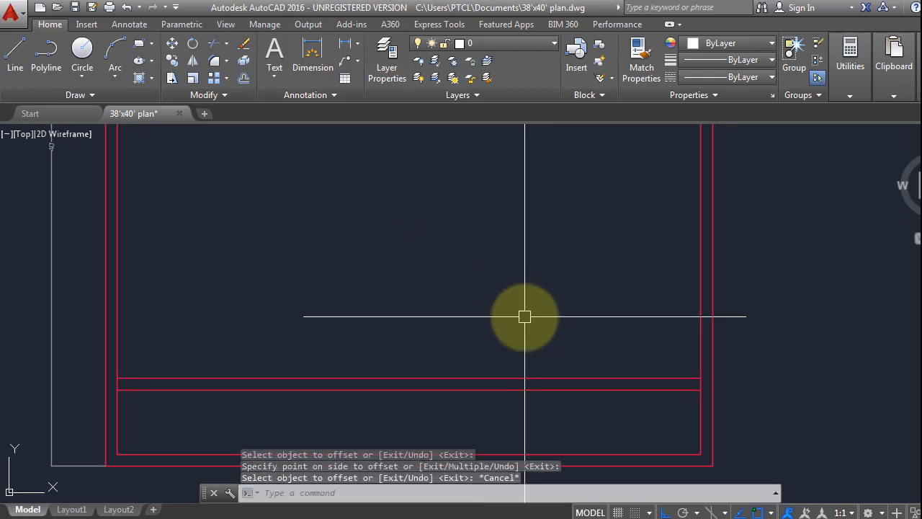
Offset the boundary wall's inner right line 10' to the left.
{"action": "type", "text": "o"}
{"action": "key", "text": "Return"}
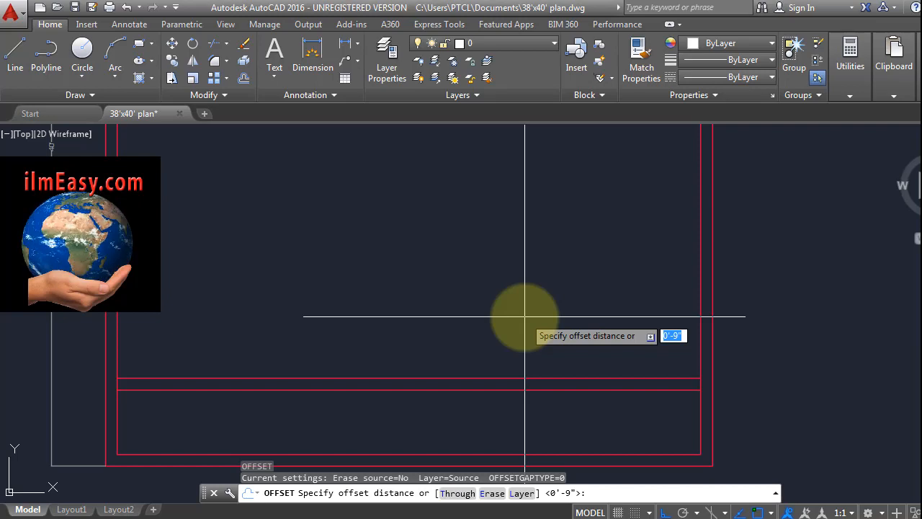
{"action": "type", "text": "10"}
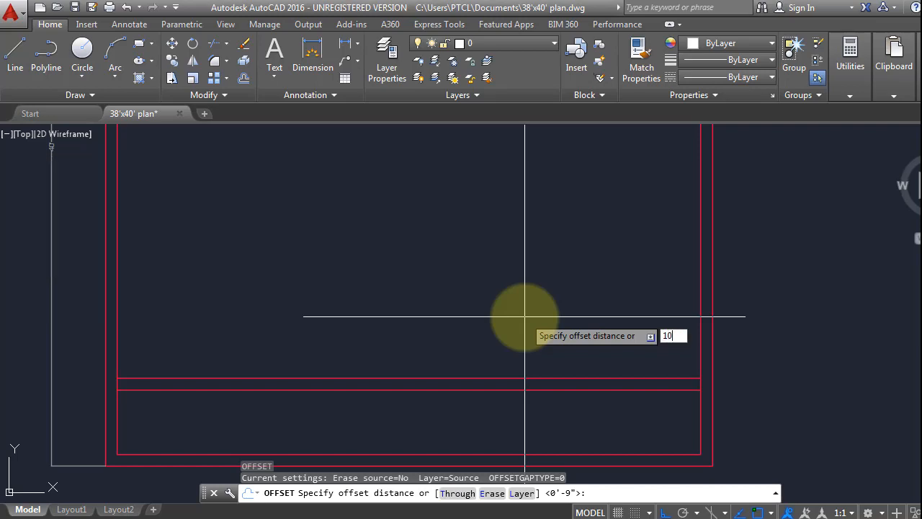
{"action": "key", "text": "Return"}
{"action": "left_click", "coordinate": [700, 307]}
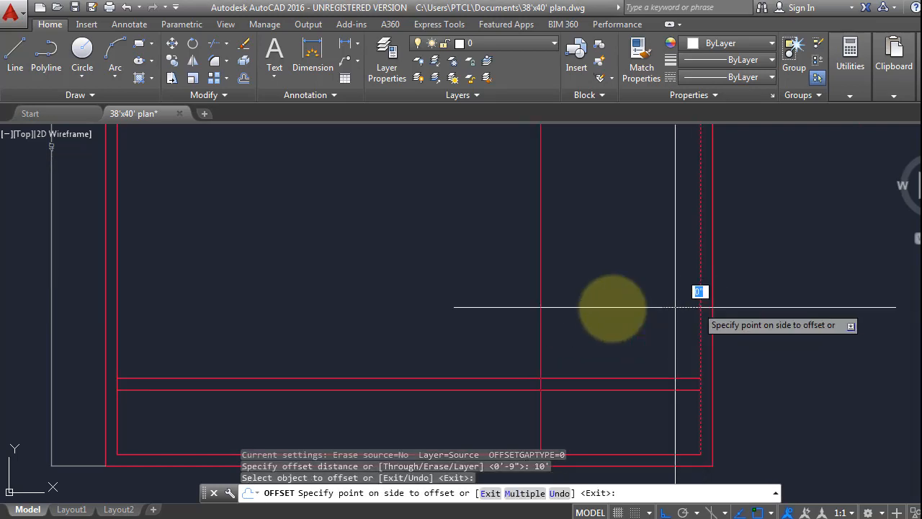
{"action": "left_click", "coordinate": [540, 310]}
{"action": "key", "text": "Escape"}
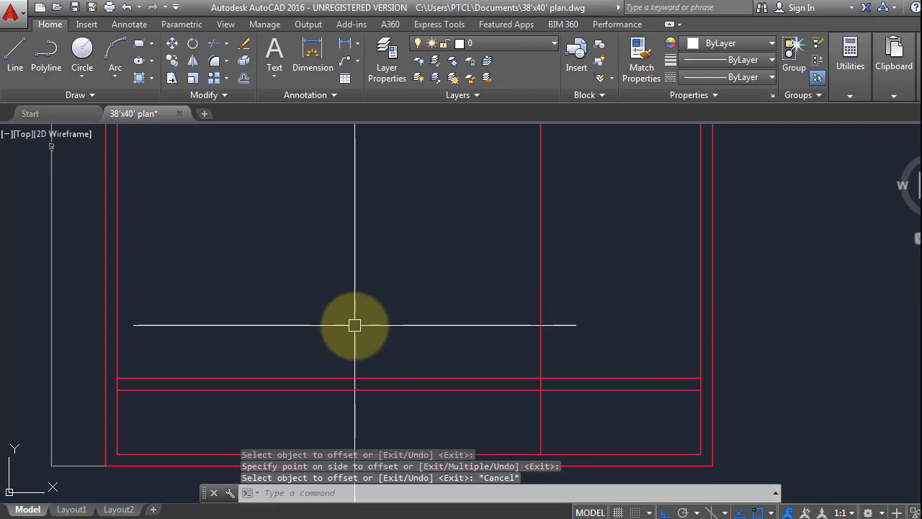
Offset the new vertical line 9" to the left to form the partition wall's thickness.
{"action": "key", "text": "Return"}
{"action": "key", "text": "Return"}
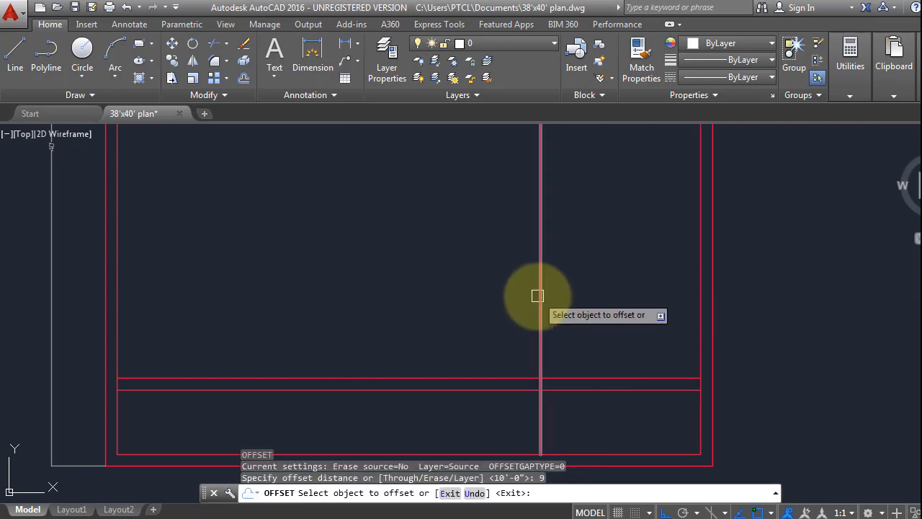
{"action": "left_click", "coordinate": [539, 295]}
{"action": "left_click", "coordinate": [446, 299]}
{"action": "key", "text": "Escape"}
{"action": "middle_click_drag", "start_coordinate": [443, 301], "coordinate": [451, 299]}
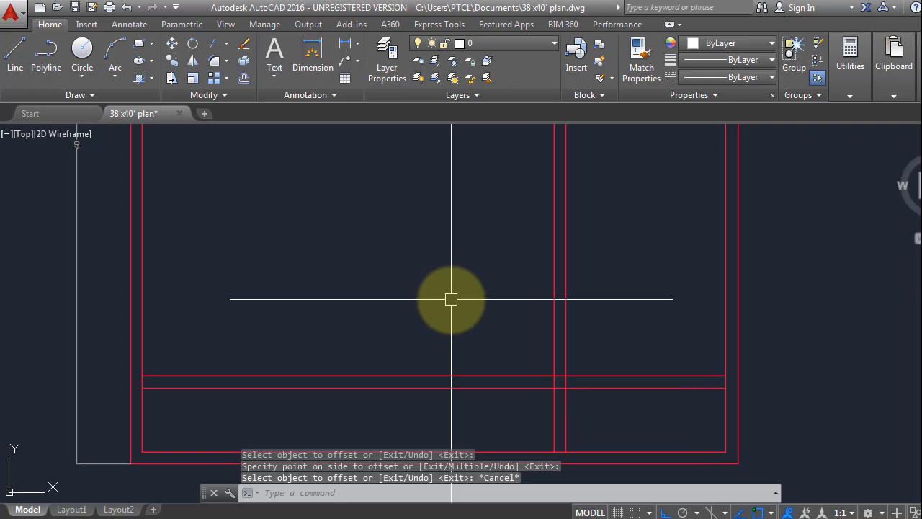
Offset the vertical partition wall's left line 14' further to the left.
{"action": "key", "text": "Return"}
{"action": "type", "text": "14"}
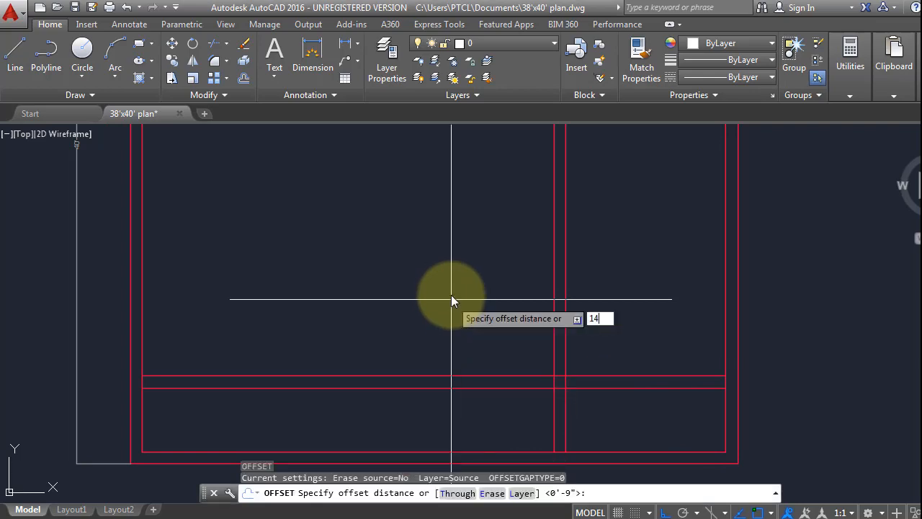
{"action": "type", "text": "'"}
{"action": "key", "text": "Return"}
{"action": "left_click", "coordinate": [552, 293]}
{"action": "left_click", "coordinate": [459, 311]}
{"action": "key", "text": "Escape"}
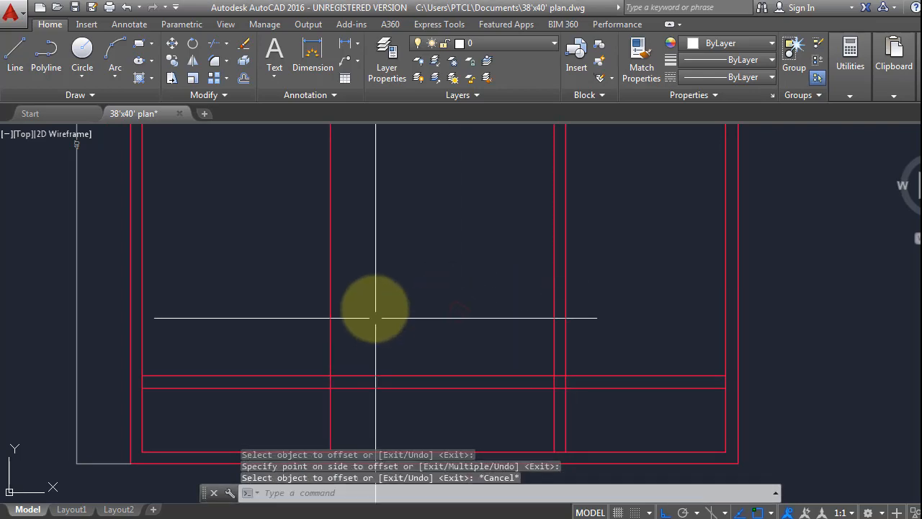
Offset the leftmost vertical partition line 9" to the left to give the left partition its thickness.
{"action": "middle_click_drag", "start_coordinate": [375, 317], "coordinate": [458, 305]}
{"action": "key", "text": "Return"}
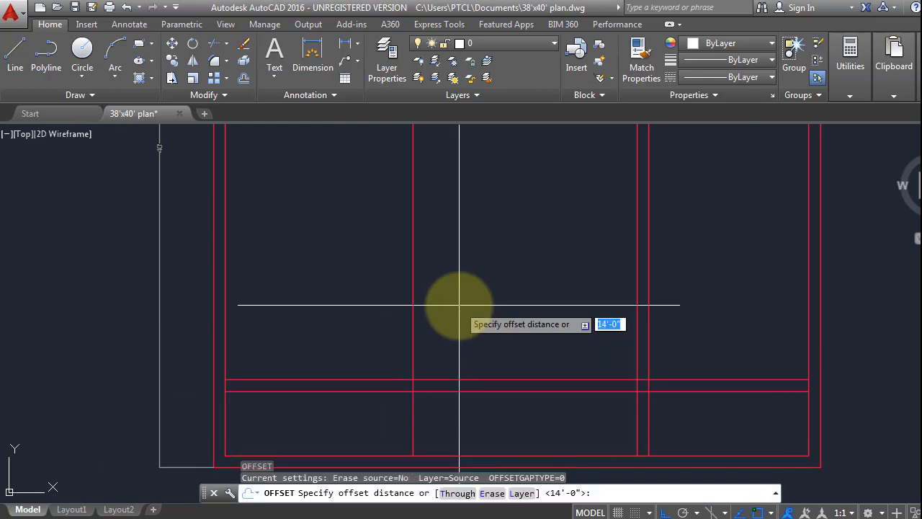
{"action": "key", "text": "Return"}
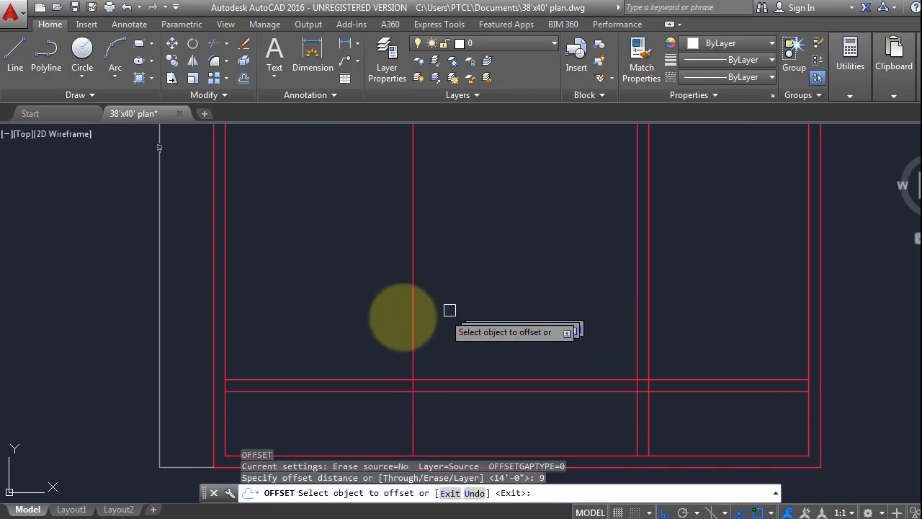
{"action": "left_click", "coordinate": [412, 296]}
{"action": "left_click", "coordinate": [339, 304]}
{"action": "key", "text": "Escape"}
Fillet the left partition's inner and outer lines with the front wall's matching lines using radius 0 to form a square corner.
{"action": "key", "text": "Return"}
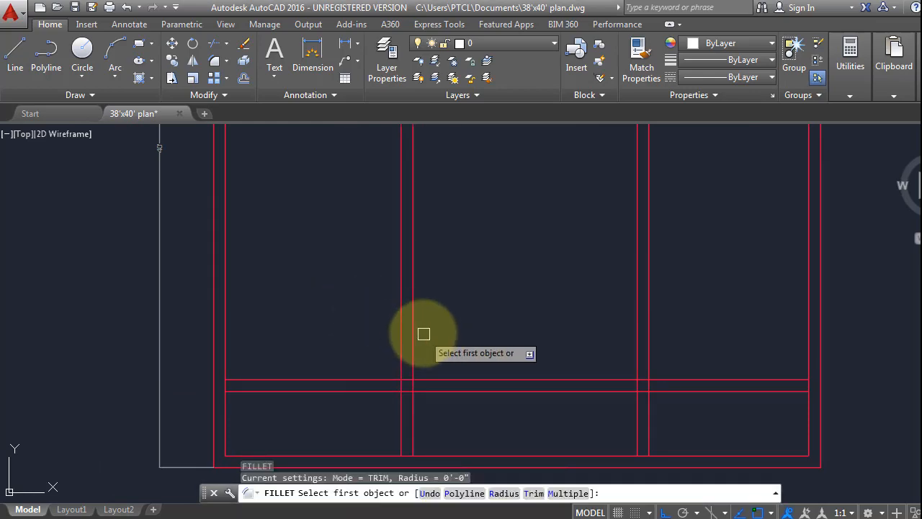
{"action": "left_click", "coordinate": [412, 319]}
{"action": "left_click", "coordinate": [442, 377]}
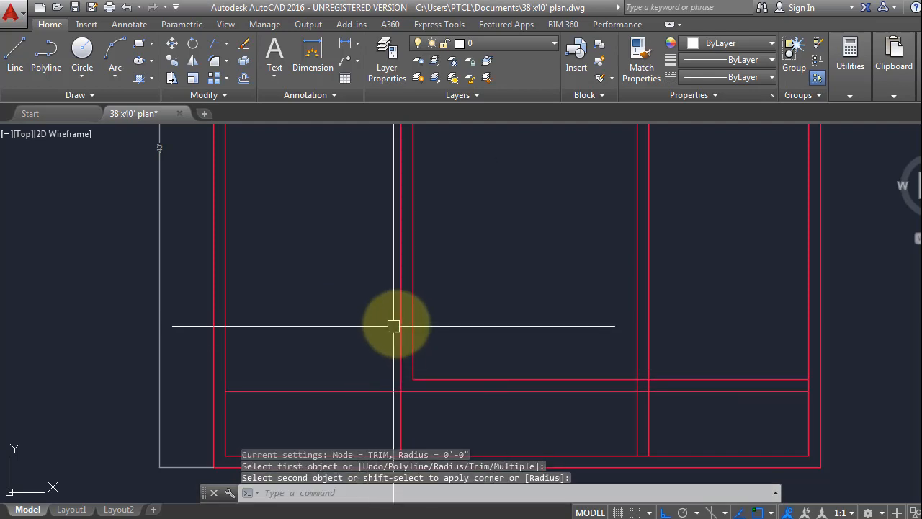
{"action": "type", "text": "f"}
{"action": "key", "text": "Return"}
{"action": "left_click", "coordinate": [400, 314]}
{"action": "left_click", "coordinate": [502, 391]}
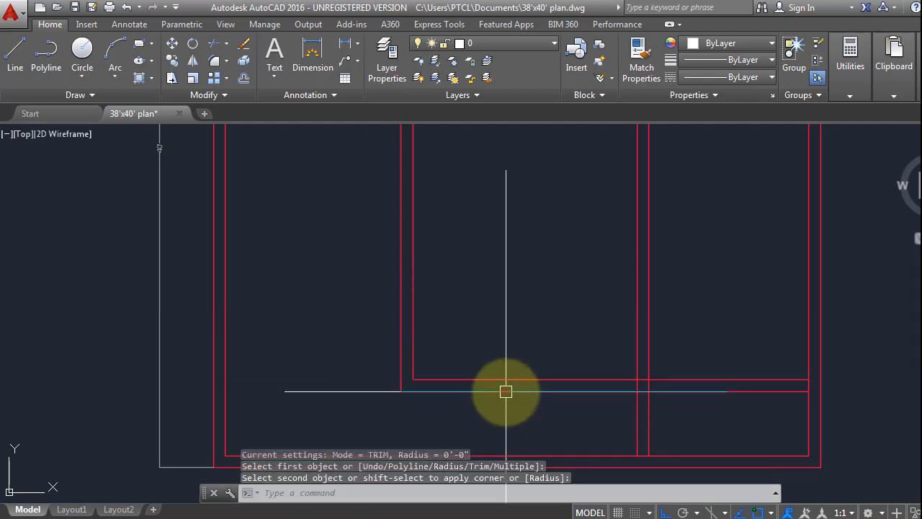
Fillet the front wall's outer and inner lines with the right partition's matching lines at radius 0, and save the drawing.
{"action": "key", "text": "Return"}
{"action": "left_click", "coordinate": [572, 391]}
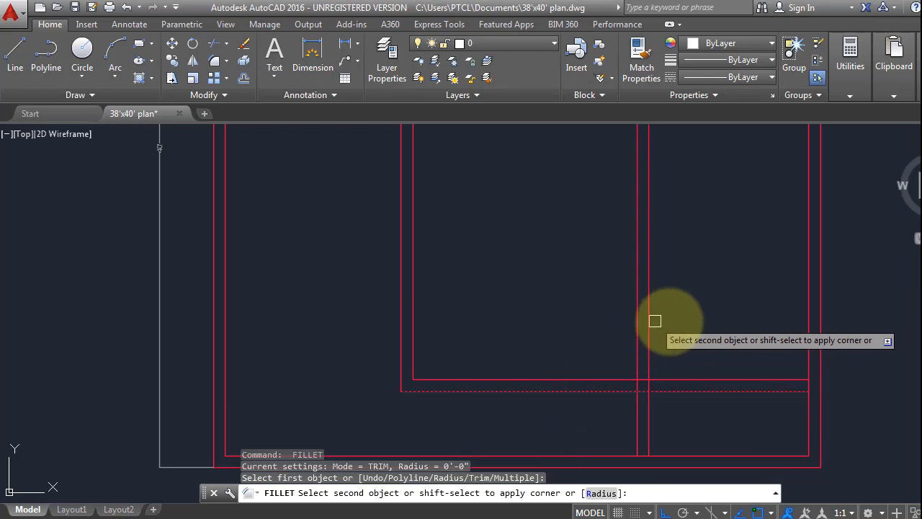
{"action": "left_click", "coordinate": [649, 322]}
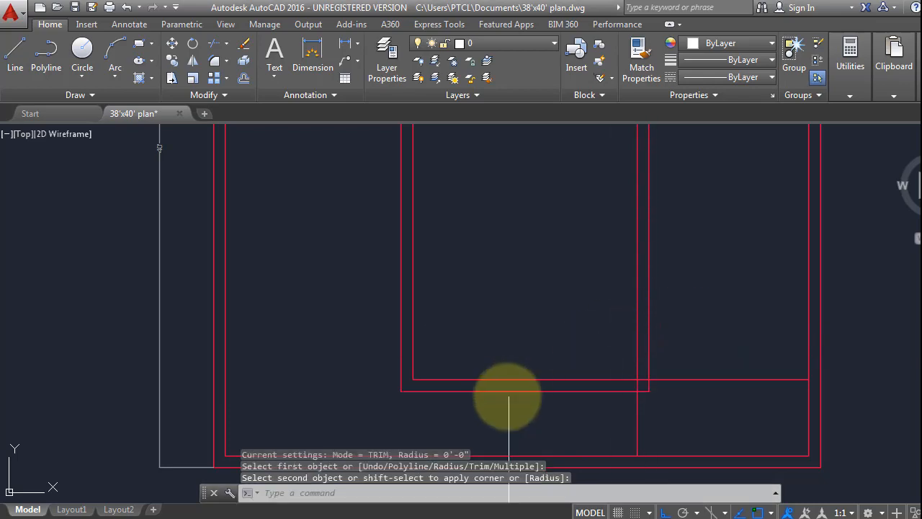
{"action": "key", "text": "Return"}
{"action": "left_click", "coordinate": [569, 379]}
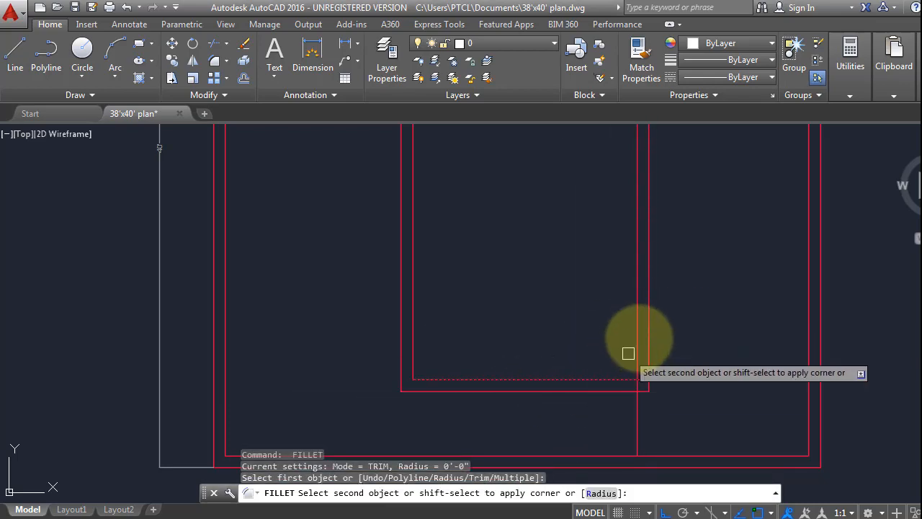
{"action": "left_click", "coordinate": [637, 325]}
{"action": "key", "text": "Escape"}
{"action": "scroll", "coordinate": [523, 353], "scroll_direction": "down", "scroll_amount": 4}
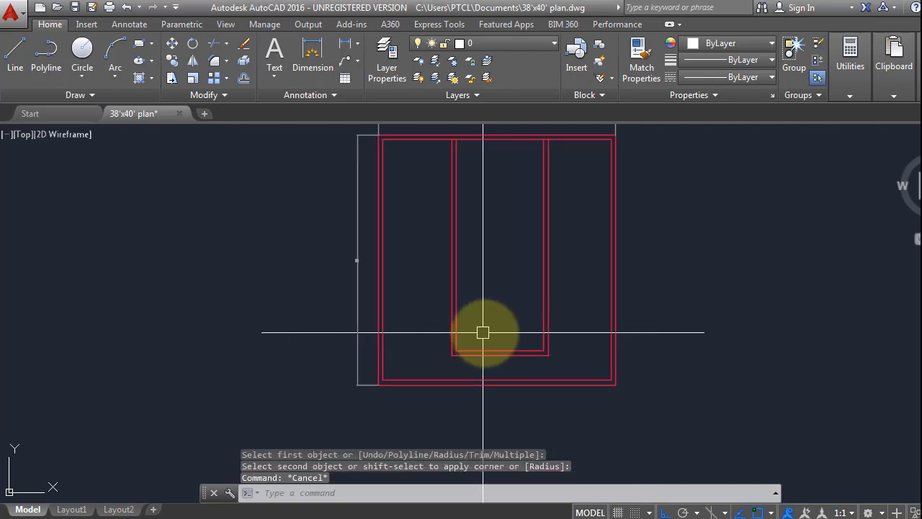
{"action": "key", "text": "Escape"}
{"action": "key", "text": "ctrl+s"}
Offset the middle room's inner front wall line 12' upward.
{"action": "scroll", "coordinate": [506, 328], "scroll_direction": "up", "scroll_amount": 3}
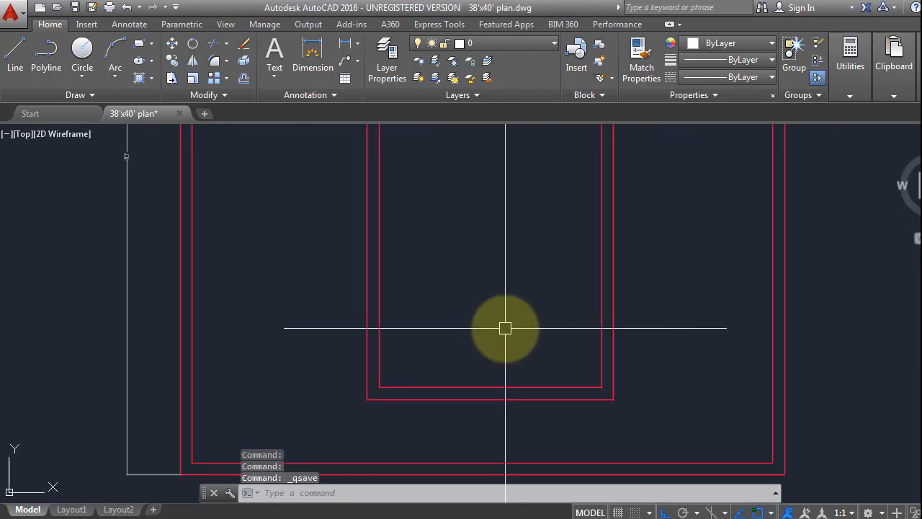
{"action": "scroll", "coordinate": [506, 329], "scroll_direction": "down", "scroll_amount": 1}
{"action": "middle_click_drag", "start_coordinate": [506, 329], "coordinate": [446, 330]}
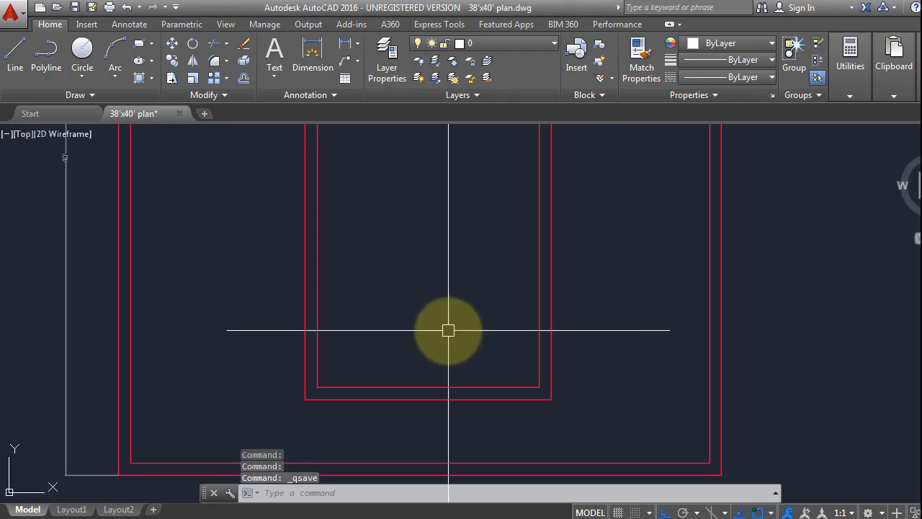
{"action": "key", "text": "Return"}
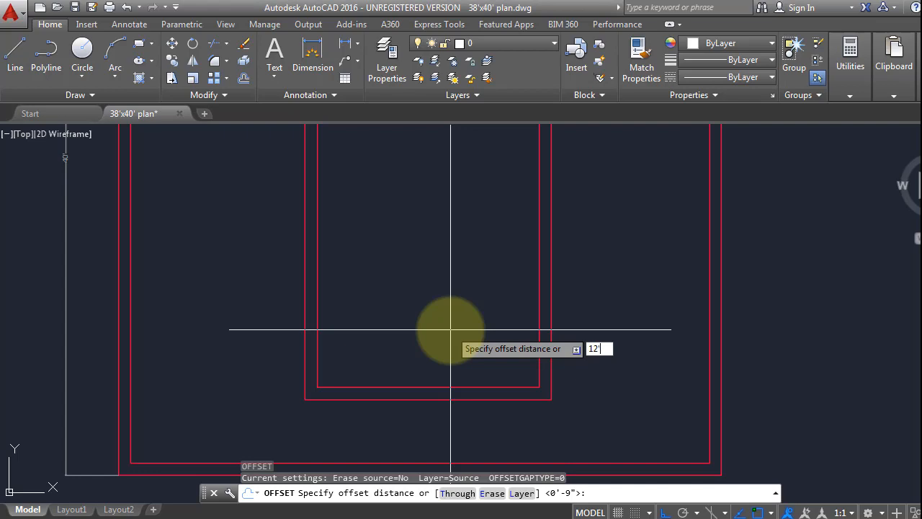
{"action": "type", "text": "12'"}
{"action": "key", "text": "Return"}
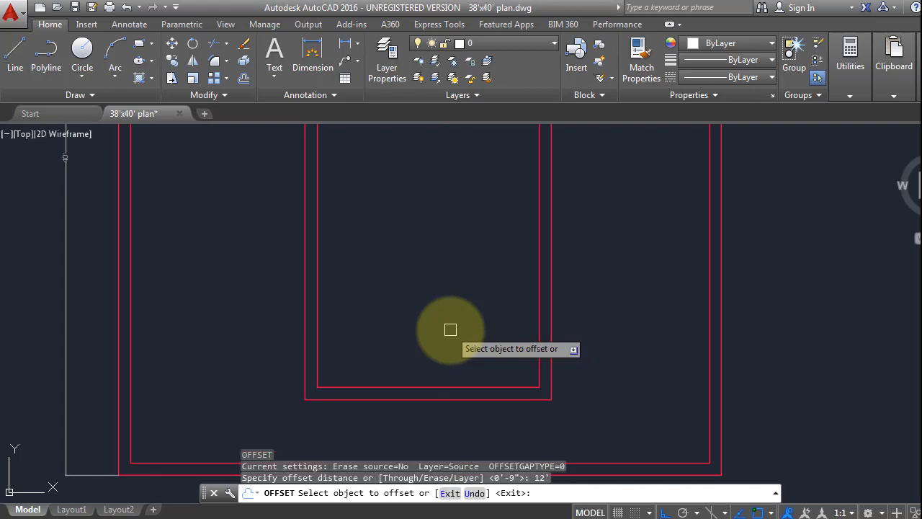
{"action": "scroll", "coordinate": [498, 342], "scroll_direction": "down", "scroll_amount": 2}
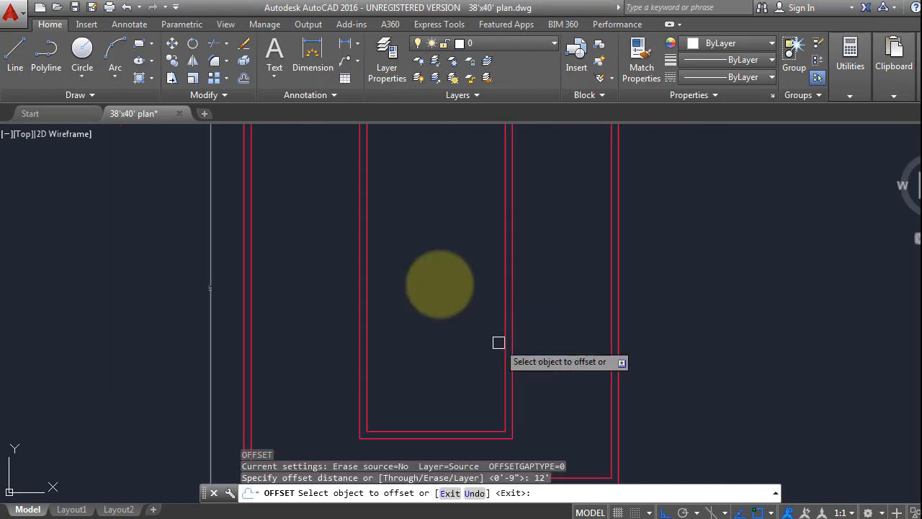
{"action": "scroll", "coordinate": [498, 339], "scroll_direction": "up", "scroll_amount": 3}
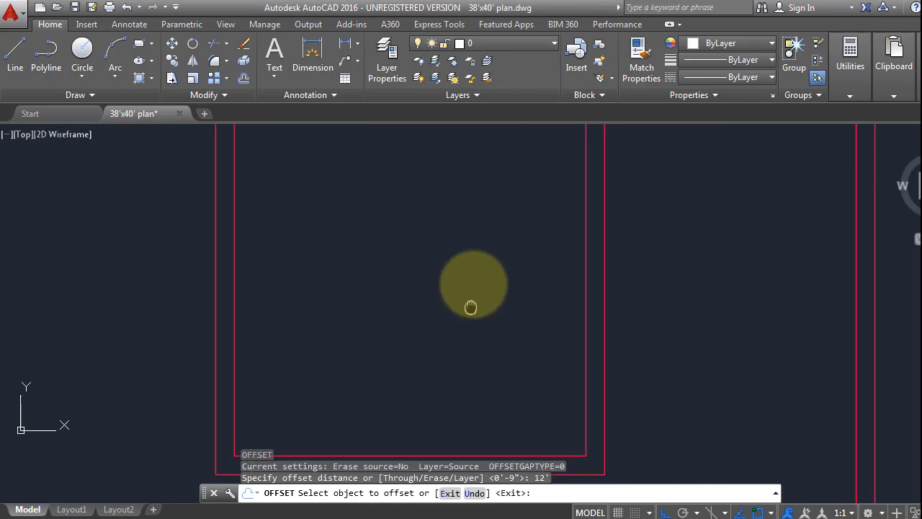
{"action": "left_click", "coordinate": [483, 414]}
{"action": "left_click", "coordinate": [473, 214]}
{"action": "scroll", "coordinate": [474, 249], "scroll_direction": "down", "scroll_amount": 3}
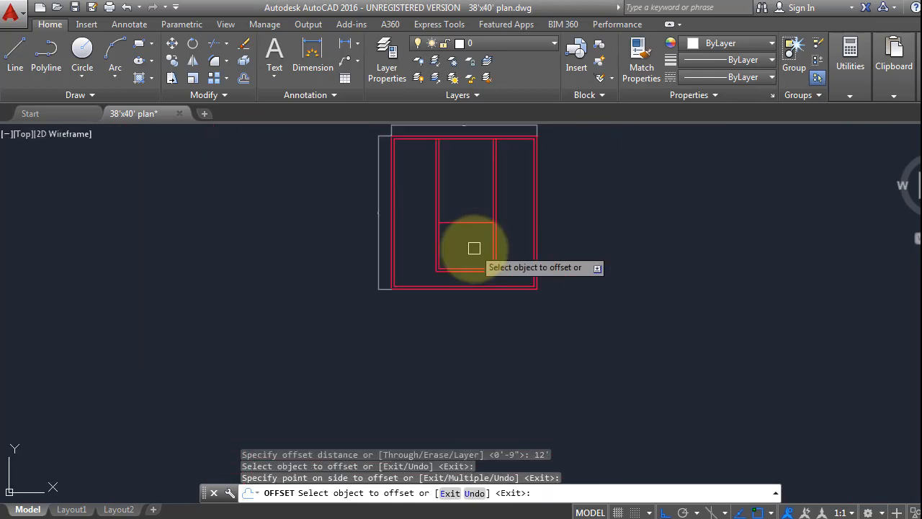
{"action": "middle_click_drag", "start_coordinate": [473, 249], "coordinate": [438, 336]}
{"action": "scroll", "coordinate": [425, 335], "scroll_direction": "up", "scroll_amount": 6}
{"action": "key", "text": "Return"}
{"action": "key", "text": "Return"}
{"action": "type", "text": "98"}
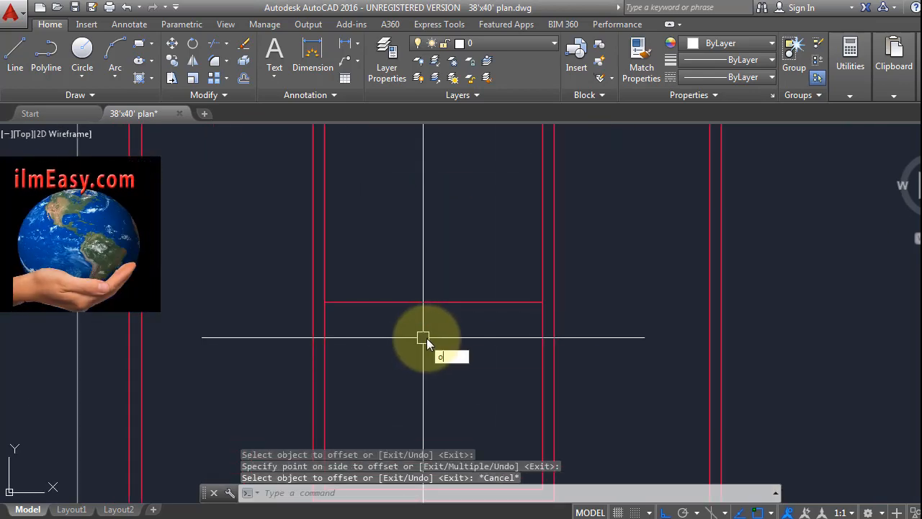
{"action": "key", "text": "Return"}
{"action": "key", "text": "Return"}
Offset the middle room's new horizontal line 9" upward to form the rear wall's thickness.
{"action": "key", "text": "Return"}
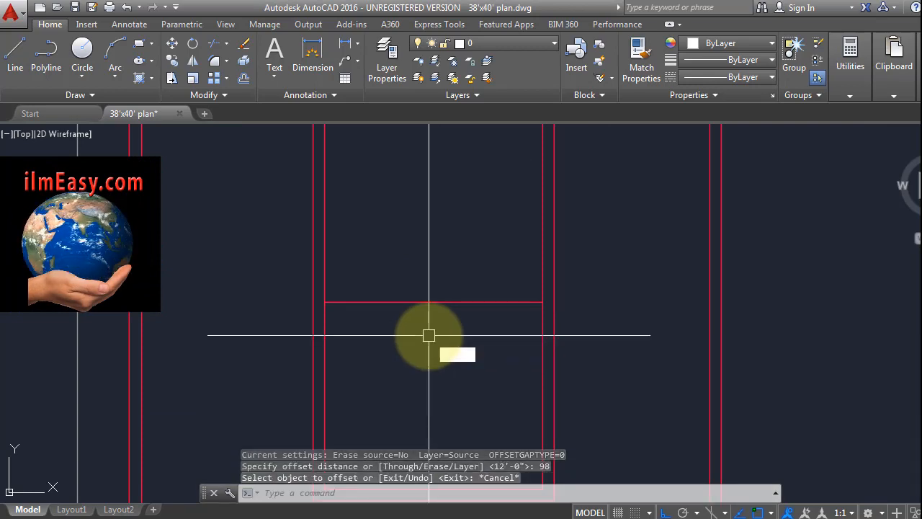
{"action": "key", "text": "Return"}
{"action": "left_click", "coordinate": [438, 303]}
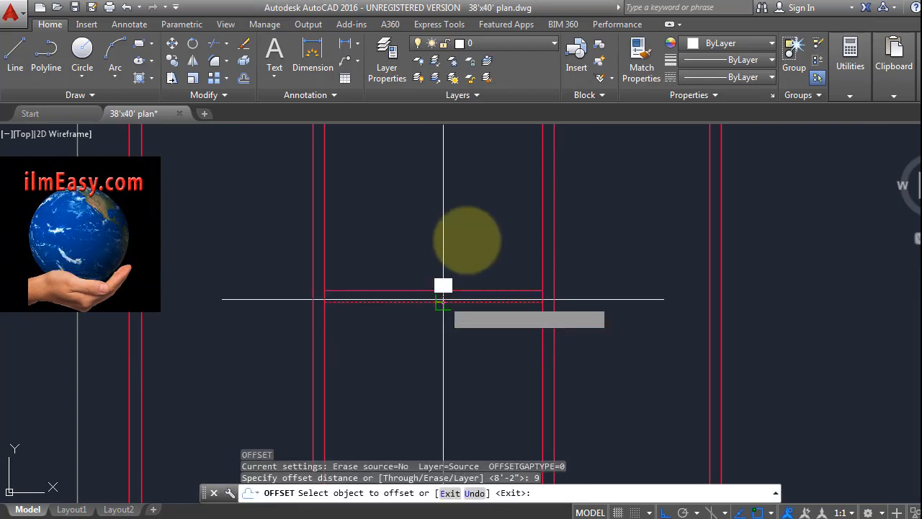
{"action": "left_click", "coordinate": [418, 292]}
{"action": "key", "text": "Escape"}
Fillet the rear wall's lower line with the middle room's left and right inner lines to close both inner corners.
{"action": "type", "text": "f"}
{"action": "key", "text": "Return"}
{"action": "left_click", "coordinate": [327, 346]}
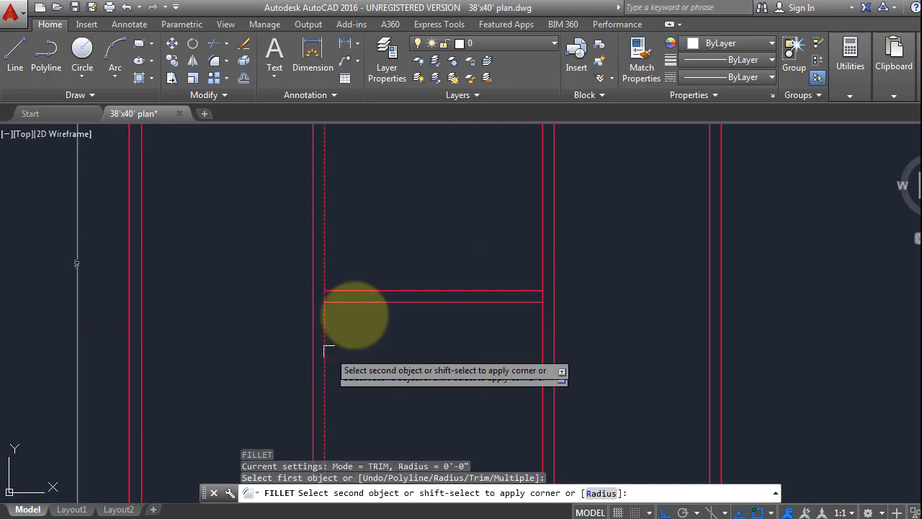
{"action": "key", "text": "Return"}
{"action": "left_click", "coordinate": [437, 302]}
{"action": "left_click", "coordinate": [539, 349]}
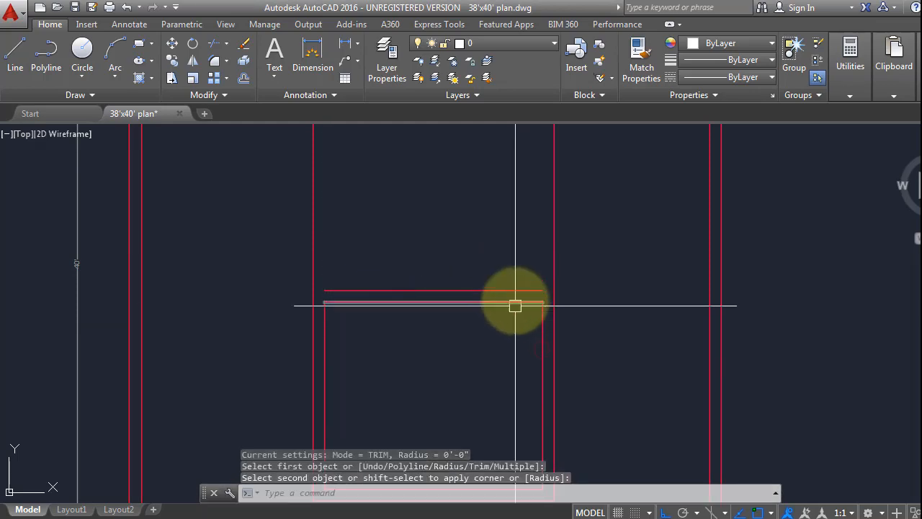
Fillet the rear wall's upper line with the right and left outer partition lines, and save the drawing.
{"action": "key", "text": "Return"}
{"action": "left_click", "coordinate": [514, 291]}
{"action": "left_click", "coordinate": [554, 354]}
{"action": "key", "text": "Return"}
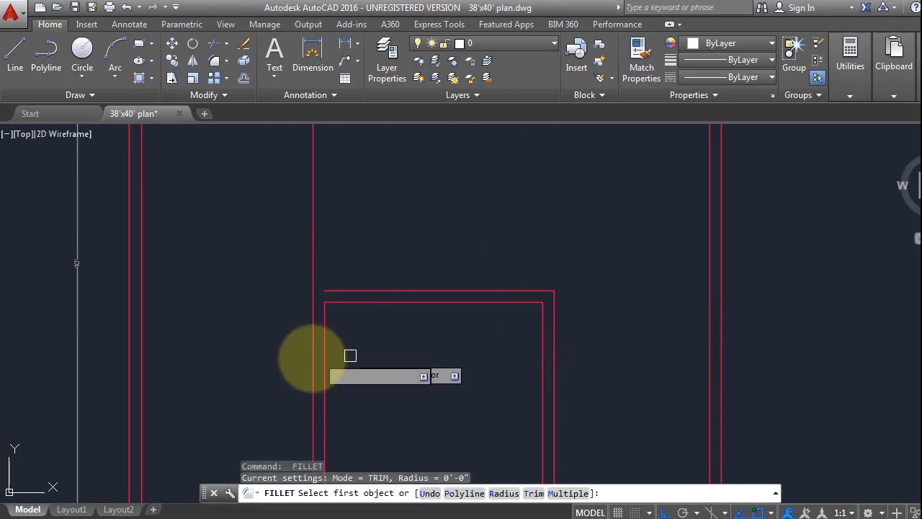
{"action": "left_click", "coordinate": [313, 361]}
{"action": "left_click", "coordinate": [406, 291]}
{"action": "key", "text": "Escape"}
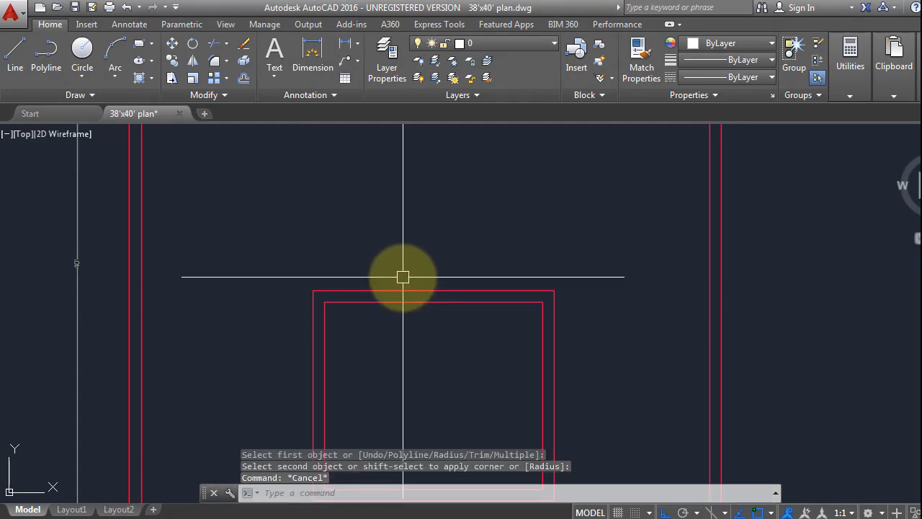
{"action": "key", "text": "ctrl+s"}
Offset the boundary wall's inner bottom line 5' upward.
{"action": "scroll", "coordinate": [423, 266], "scroll_direction": "down", "scroll_amount": 5}
{"action": "mouse_move", "coordinate": [441, 312]}
{"action": "middle_mouse_down"}
{"action": "mouse_move", "coordinate": [412, 295]}
{"action": "mouse_move", "coordinate": [433, 290]}
{"action": "middle_mouse_up"}
{"action": "scroll", "coordinate": [403, 299], "scroll_direction": "up", "scroll_amount": 5}
{"action": "middle_click_drag", "start_coordinate": [378, 316], "coordinate": [447, 279]}
{"action": "key", "text": "Return"}
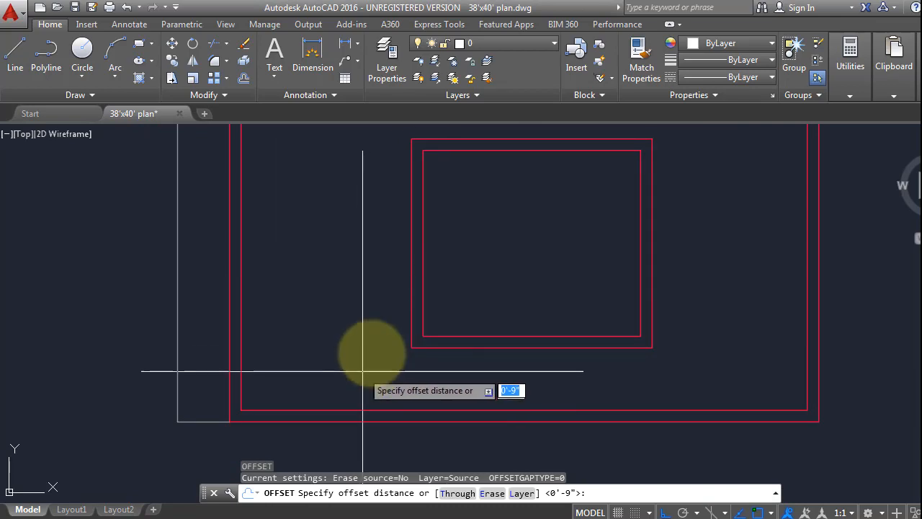
{"action": "scroll", "coordinate": [496, 259], "scroll_direction": "down", "scroll_amount": 4}
{"action": "scroll", "coordinate": [469, 333], "scroll_direction": "up", "scroll_amount": 3}
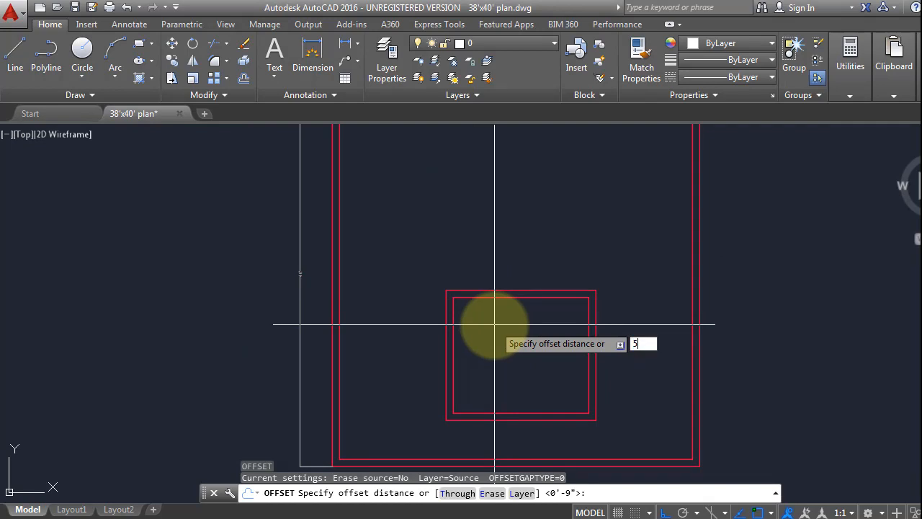
{"action": "key", "text": "Return"}
{"action": "scroll", "coordinate": [488, 334], "scroll_direction": "up", "scroll_amount": 3}
{"action": "middle_click_drag", "start_coordinate": [489, 334], "coordinate": [504, 282]}
{"action": "scroll", "coordinate": [503, 282], "scroll_direction": "down", "scroll_amount": 3}
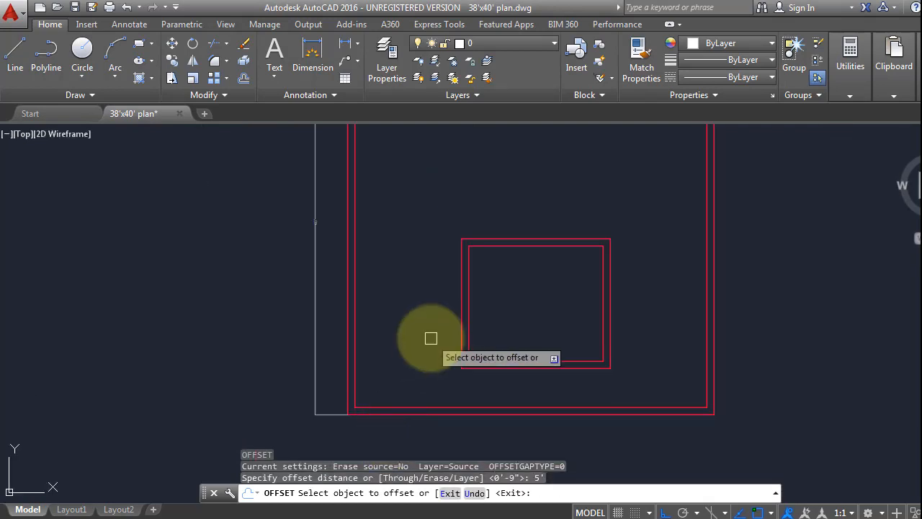
{"action": "left_click", "coordinate": [410, 407]}
{"action": "left_click", "coordinate": [410, 356]}
{"action": "key", "text": "Escape"}
{"action": "scroll", "coordinate": [425, 354], "scroll_direction": "up", "scroll_amount": 3}
{"action": "scroll", "coordinate": [450, 338], "scroll_direction": "down", "scroll_amount": 2}
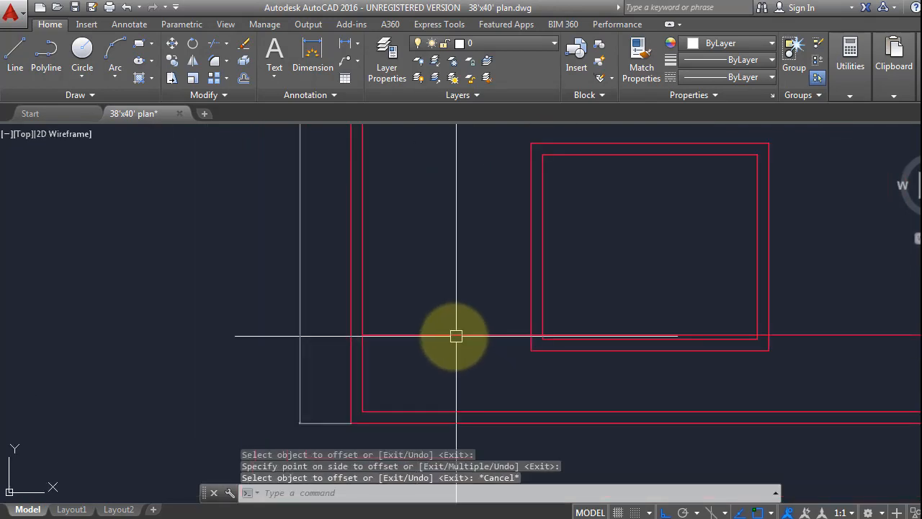
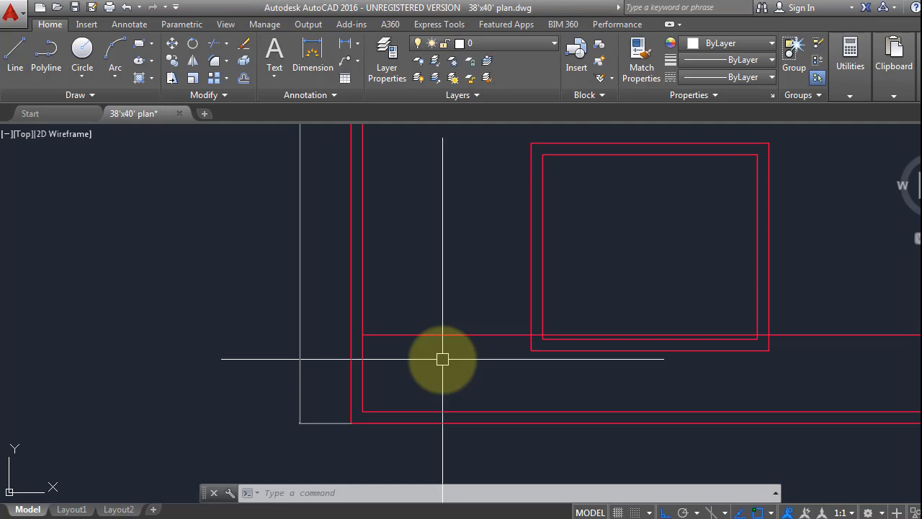
Offset the new horizontal line 9" upward to give the side room's front wall its thickness.
{"action": "middle_click_drag", "start_coordinate": [504, 318], "coordinate": [466, 348]}
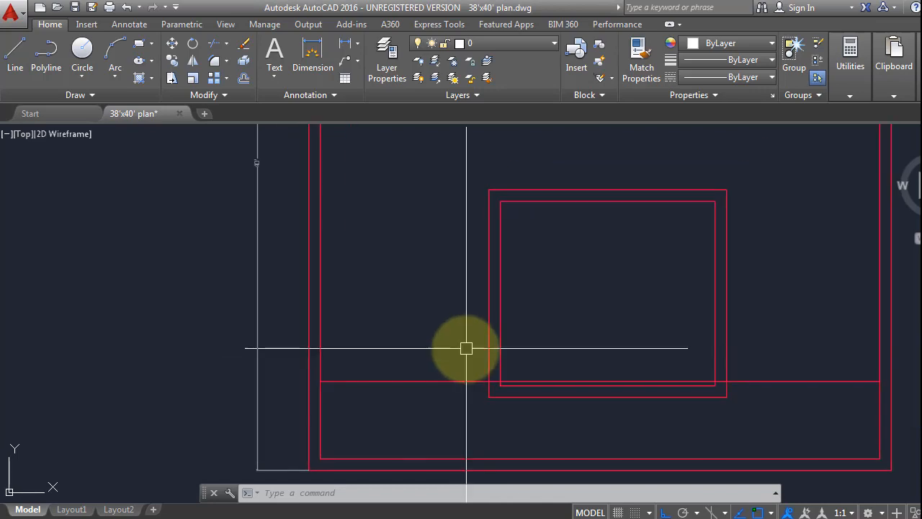
{"action": "key", "text": "Return"}
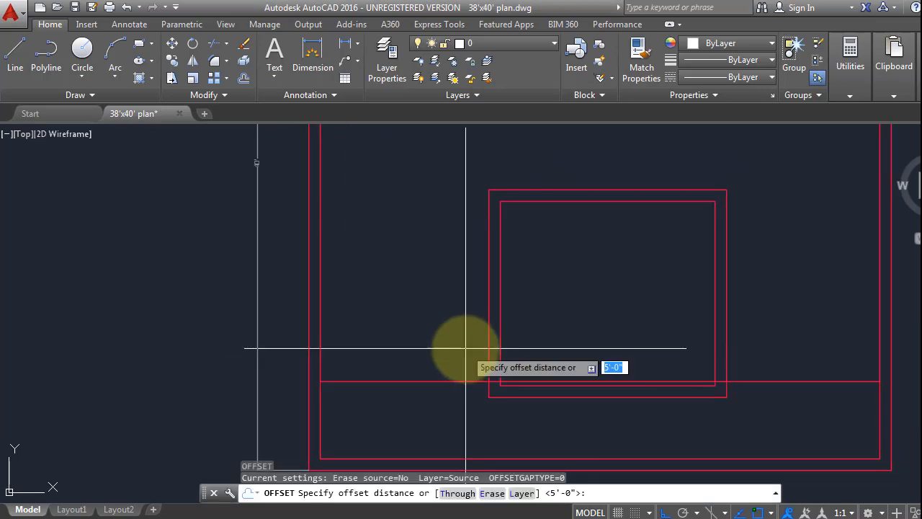
{"action": "key", "text": "Return"}
{"action": "left_click", "coordinate": [411, 381]}
{"action": "left_click", "coordinate": [432, 332]}
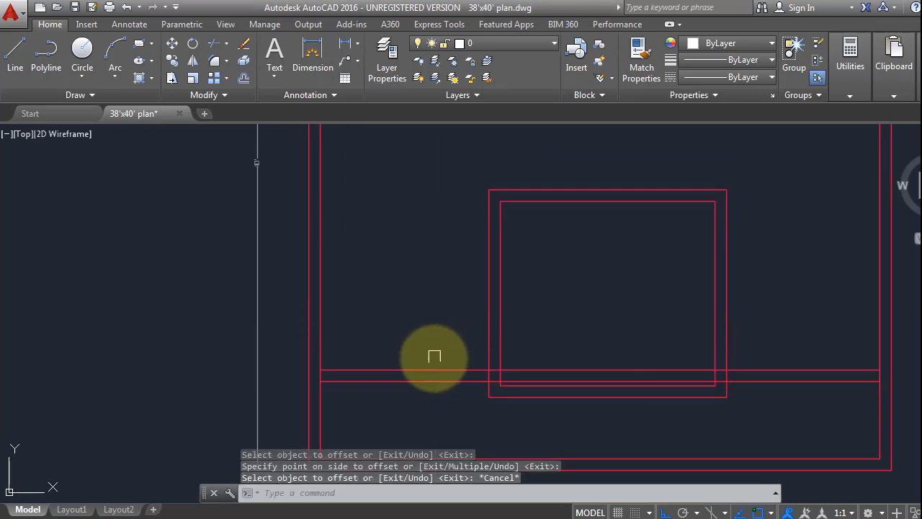
{"action": "key", "text": "Escape"}
Trim the crossing wall lines where the side room's front wall meets the middle room's left partition to open the junction.
{"action": "scroll", "coordinate": [432, 367], "scroll_direction": "up", "scroll_amount": 4}
{"action": "middle_click_drag", "start_coordinate": [449, 303], "coordinate": [449, 298]}
{"action": "key", "text": "Return"}
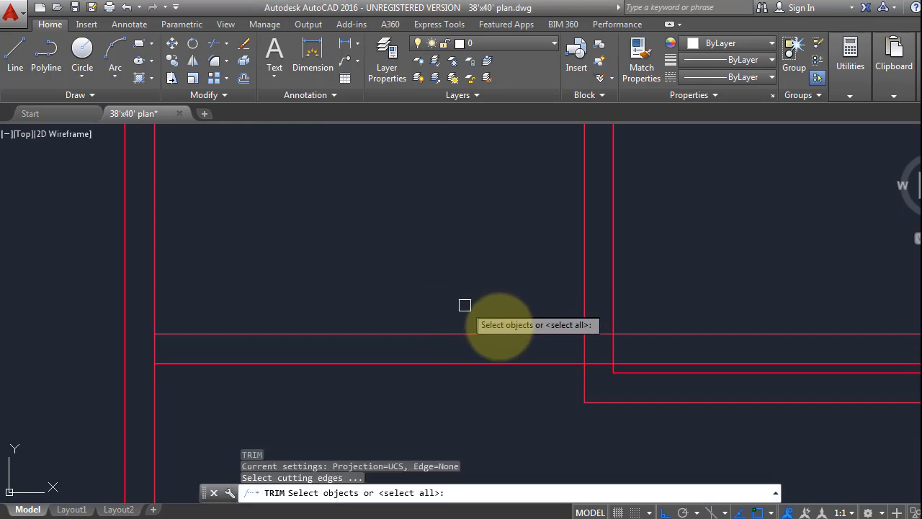
{"action": "key", "text": "Return"}
{"action": "left_click", "coordinate": [599, 359]}
{"action": "left_click", "coordinate": [583, 350]}
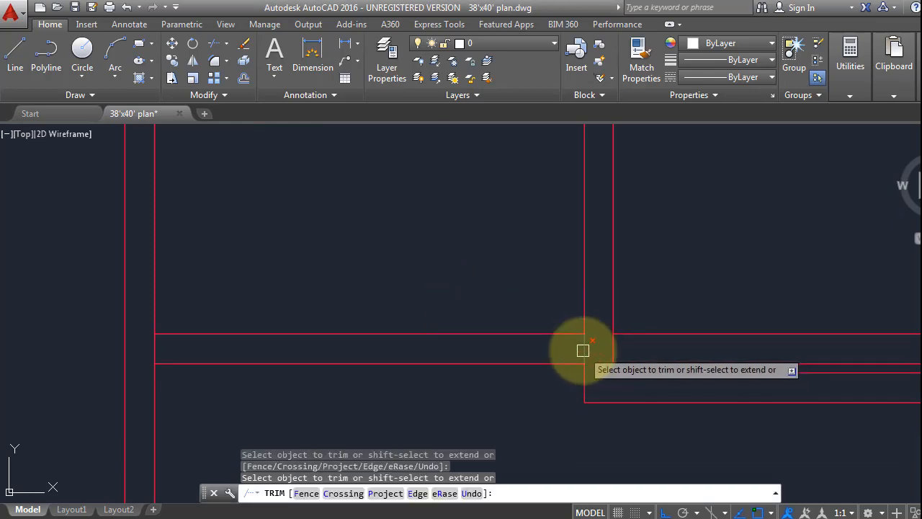
{"action": "key", "text": "Escape"}
{"action": "left_click", "coordinate": [720, 301]}
{"action": "left_click", "coordinate": [661, 365]}
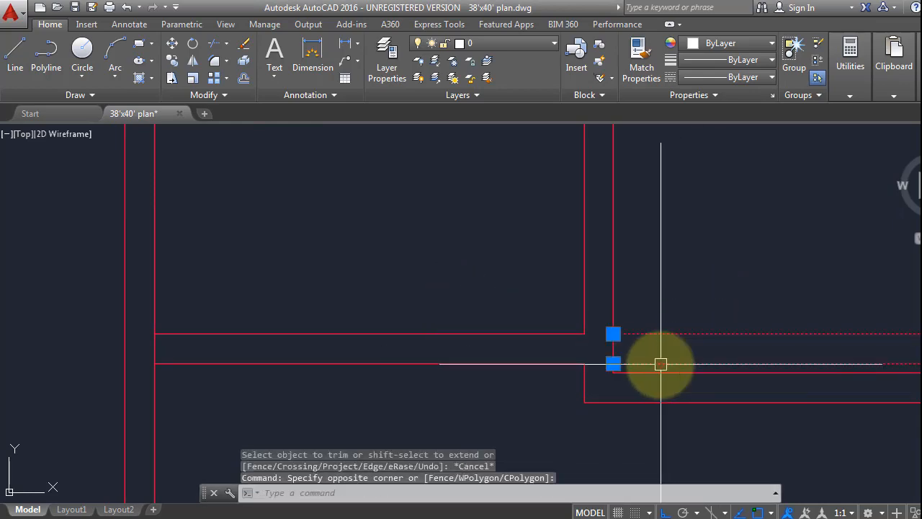
{"action": "middle_click_drag", "start_coordinate": [661, 355], "coordinate": [381, 350]}
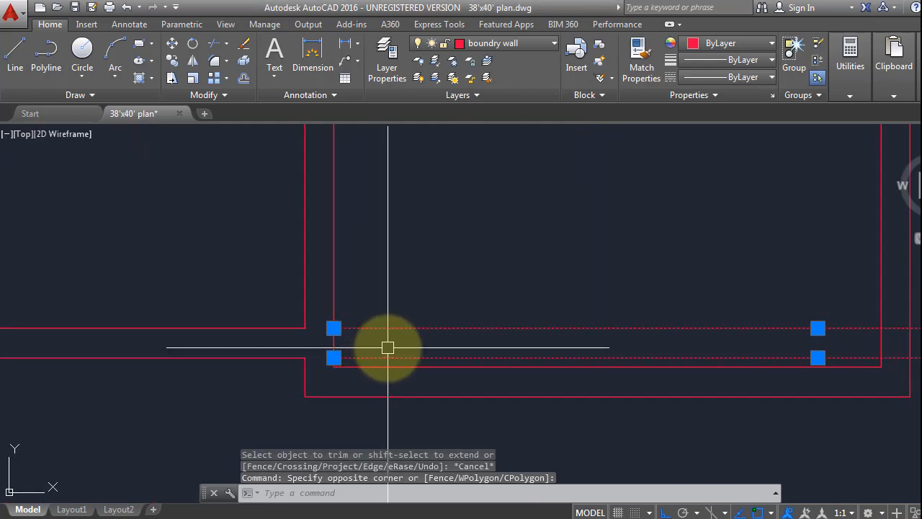
{"action": "type", "text": "tr"}
{"action": "key", "text": "Return"}
{"action": "scroll", "coordinate": [444, 323], "scroll_direction": "down", "scroll_amount": 4}
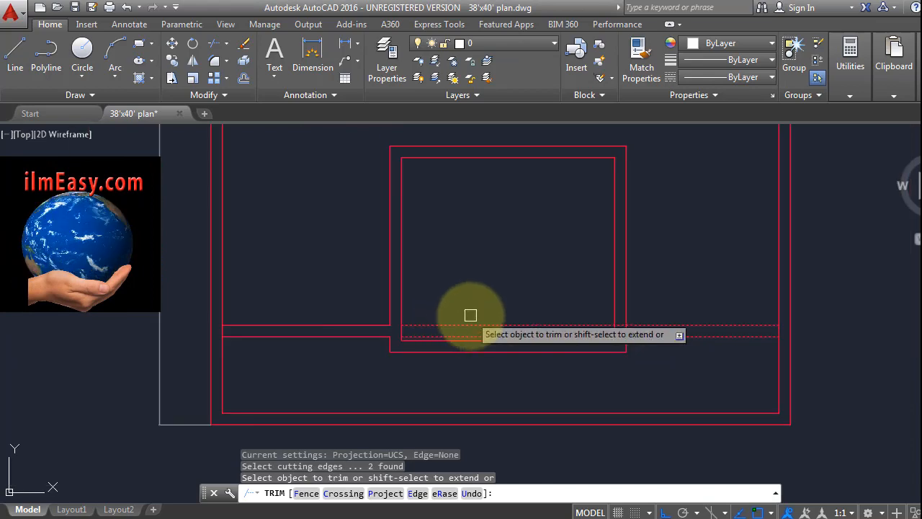
{"action": "key", "text": "Escape"}
Erase the two leftover horizontal lines that run from the middle room's left partition to the right boundary wall.
{"action": "left_click", "coordinate": [706, 281]}
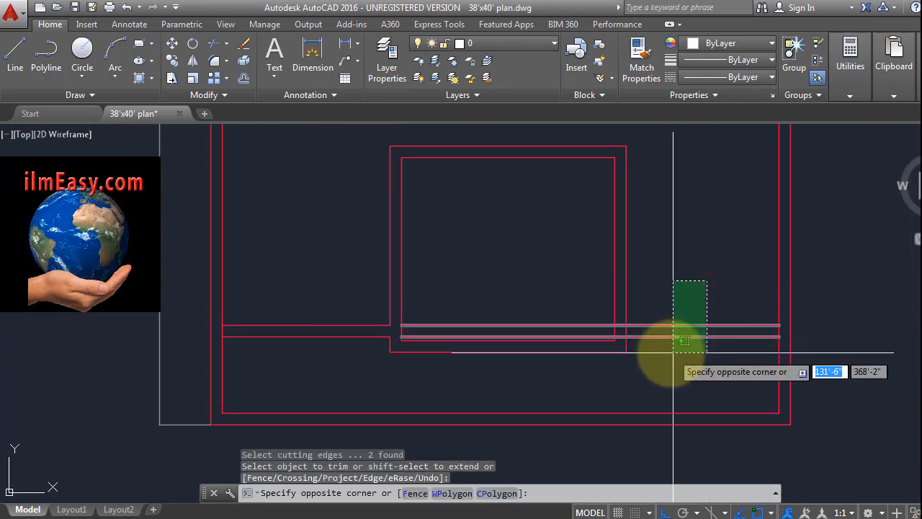
{"action": "left_click", "coordinate": [660, 353]}
{"action": "type", "text": "e"}
{"action": "key", "text": "Return"}
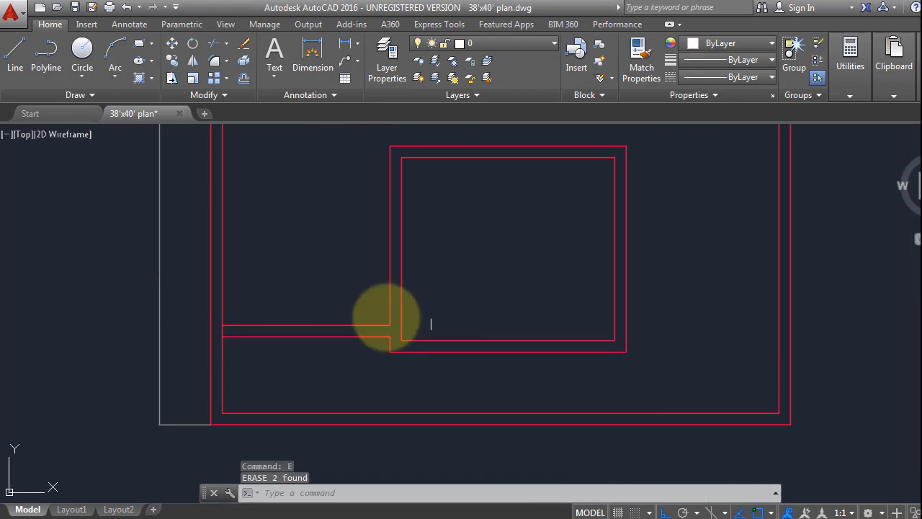
{"action": "key", "text": "Escape"}
Measure the middle room's left outer side down to the side room's front wall with a temporary linear dimension, and delete the dimension.
{"action": "scroll", "coordinate": [294, 322], "scroll_direction": "up", "scroll_amount": 3}
{"action": "middle_click_drag", "start_coordinate": [334, 267], "coordinate": [416, 318]}
{"action": "scroll", "coordinate": [416, 318], "scroll_direction": "down", "scroll_amount": 3}
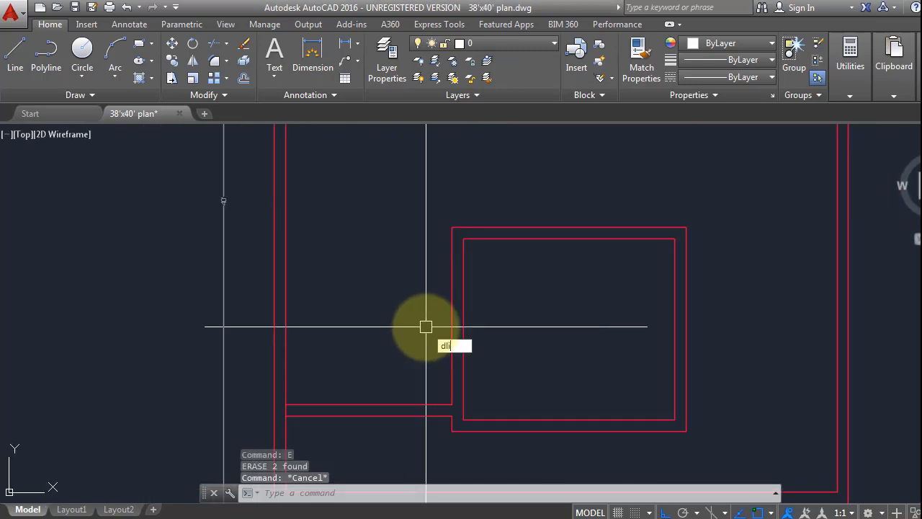
{"action": "key", "text": "Return"}
{"action": "left_click", "coordinate": [451, 227]}
{"action": "left_click", "coordinate": [452, 415]}
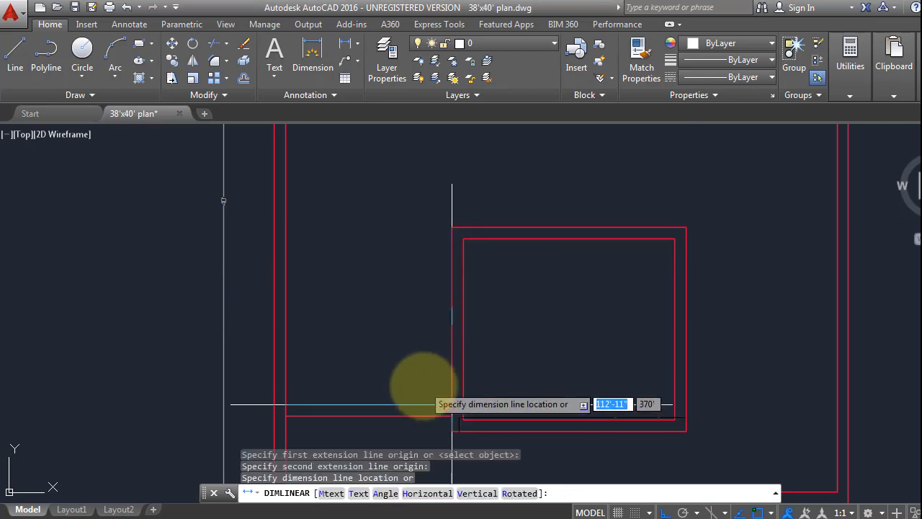
{"action": "left_click", "coordinate": [431, 311]}
{"action": "scroll", "coordinate": [432, 310], "scroll_direction": "up", "scroll_amount": 5}
{"action": "left_click", "coordinate": [309, 364]}
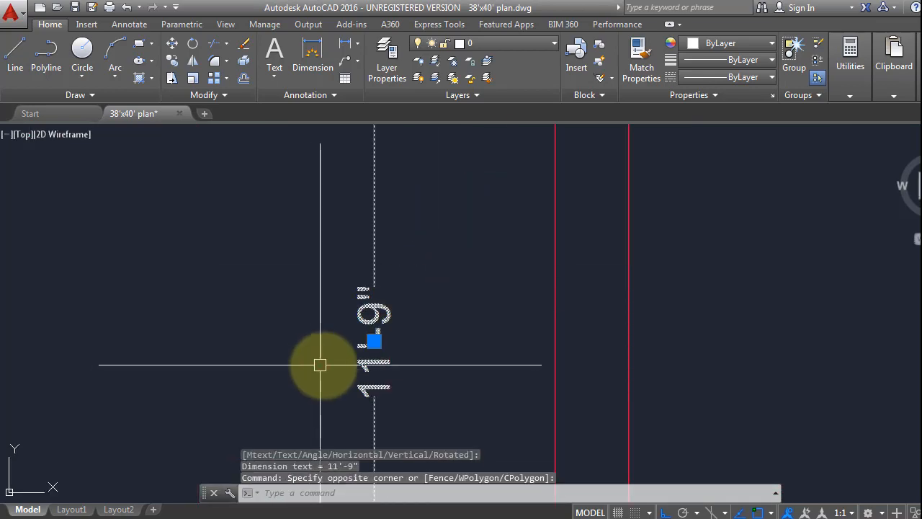
{"action": "key", "text": "Delete"}
Offset the middle room's outer rear wall line 4' upward.
{"action": "scroll", "coordinate": [319, 364], "scroll_direction": "down", "scroll_amount": 6}
{"action": "scroll", "coordinate": [434, 336], "scroll_direction": "up", "scroll_amount": 3}
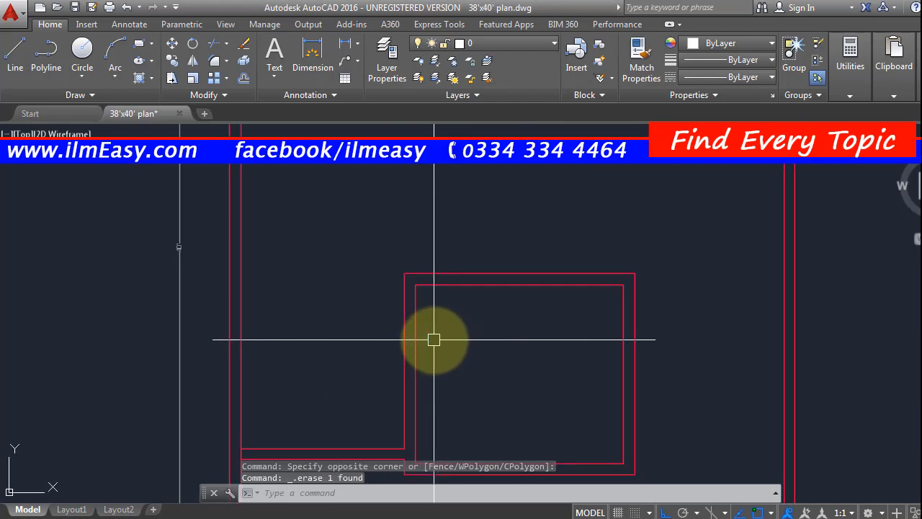
{"action": "middle_click_drag", "start_coordinate": [448, 335], "coordinate": [467, 376]}
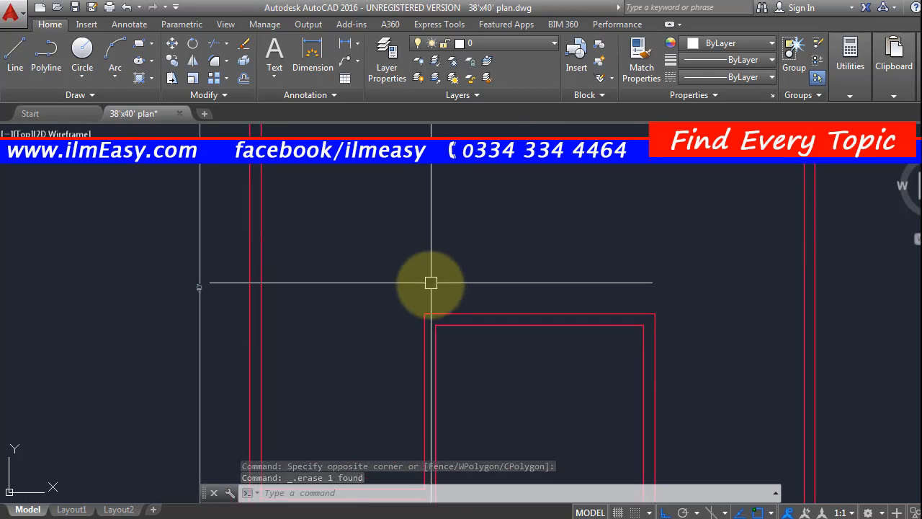
{"action": "scroll", "coordinate": [430, 251], "scroll_direction": "down", "scroll_amount": 3}
{"action": "middle_click_drag", "start_coordinate": [420, 272], "coordinate": [428, 284]}
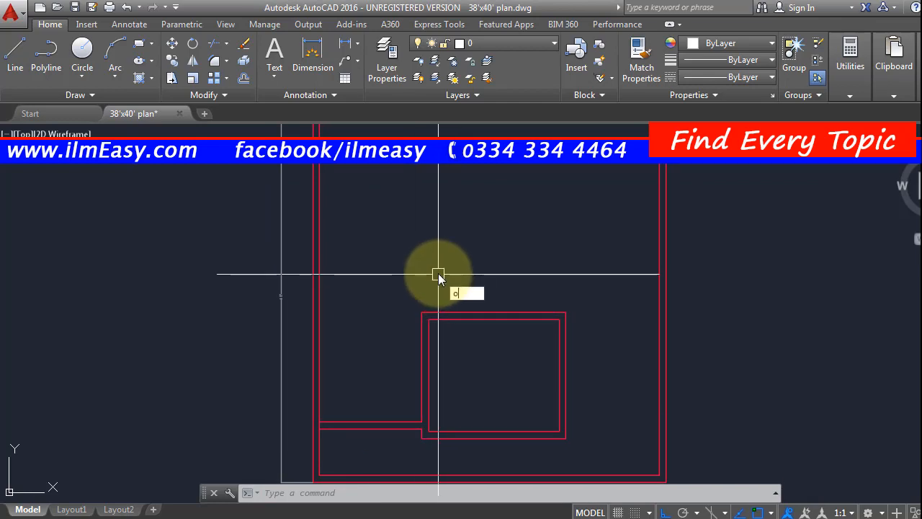
{"action": "key", "text": "Return"}
{"action": "type", "text": "4'"}
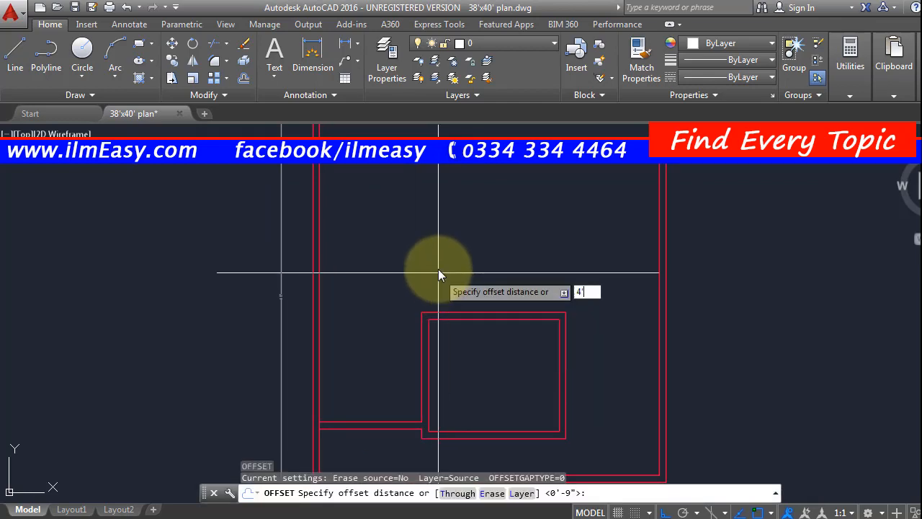
{"action": "key", "text": "Return"}
{"action": "left_click", "coordinate": [447, 313]}
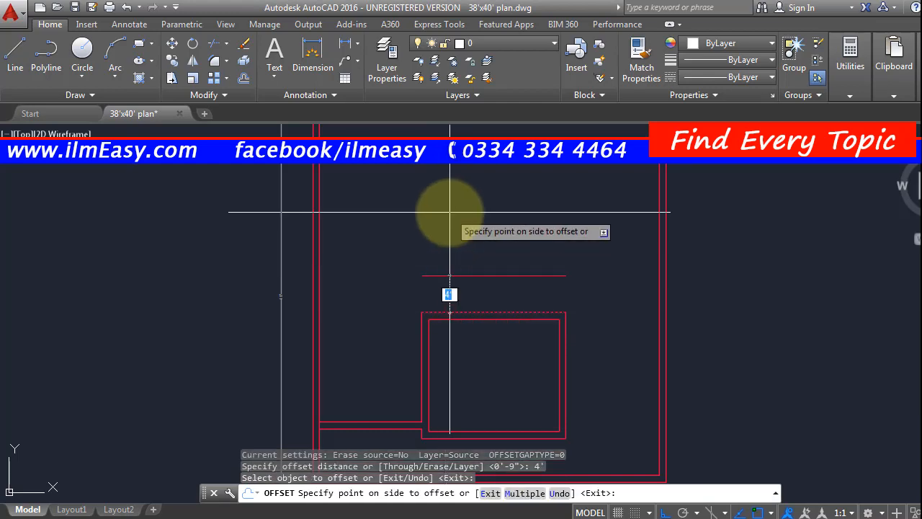
{"action": "left_click", "coordinate": [449, 212]}
{"action": "key", "text": "Escape"}
{"action": "key", "text": "Escape"}
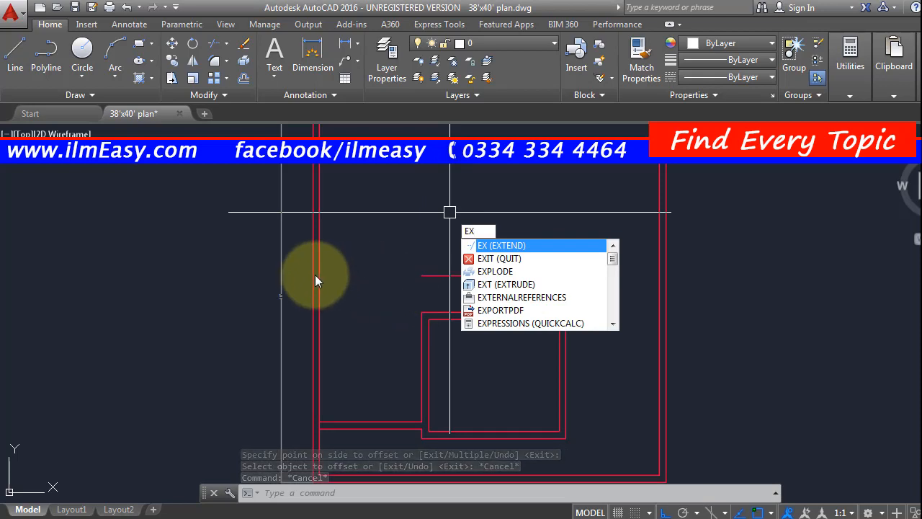
Extend the new horizontal line above the middle room to the left boundary wall's inner line.
{"action": "key", "text": "Return"}
{"action": "key", "text": "Return"}
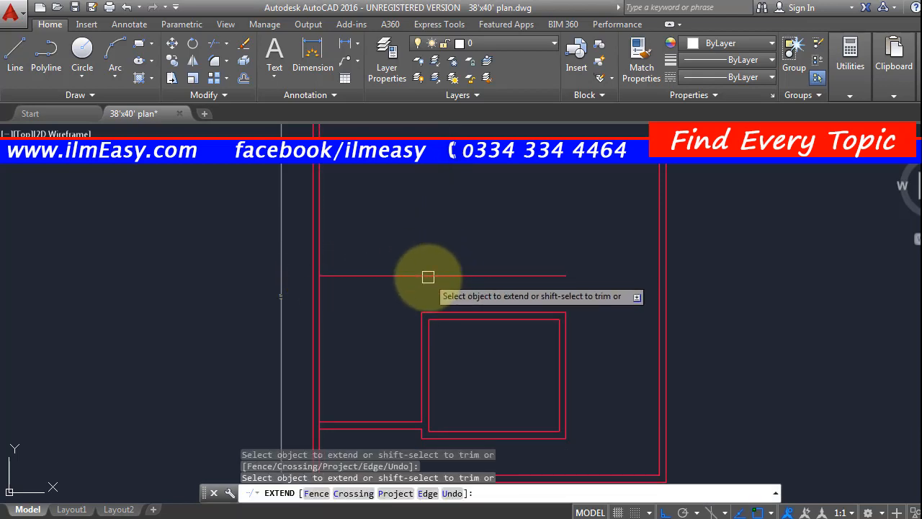
{"action": "key", "text": "Escape"}
Offset the extended horizontal line 9" upward to give the new wall its thickness.
{"action": "type", "text": "o"}
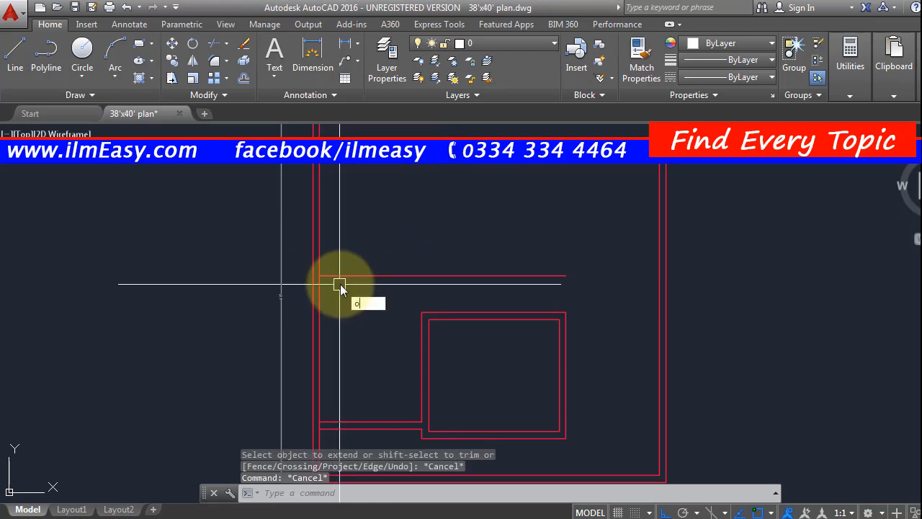
{"action": "key", "text": "Return"}
{"action": "type", "text": "9"}
{"action": "key", "text": "Return"}
{"action": "left_click", "coordinate": [369, 275]}
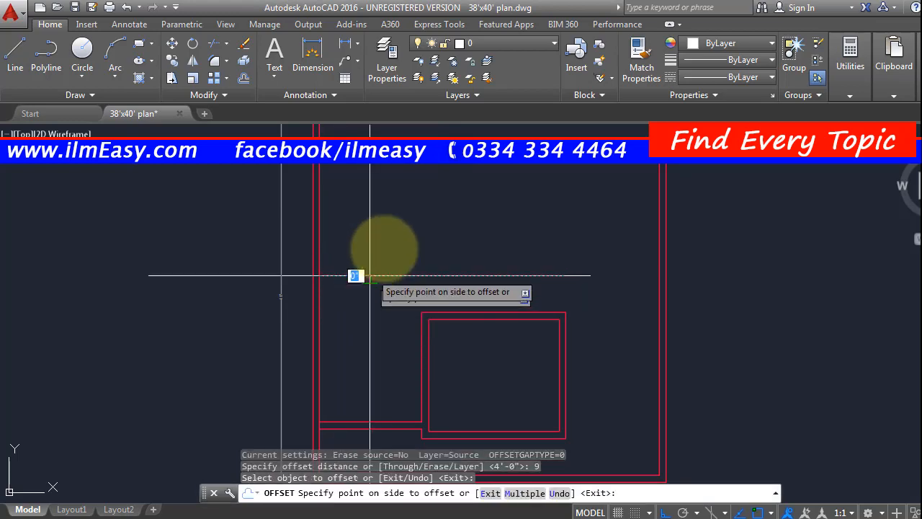
{"action": "left_click", "coordinate": [404, 212]}
{"action": "key", "text": "Escape"}
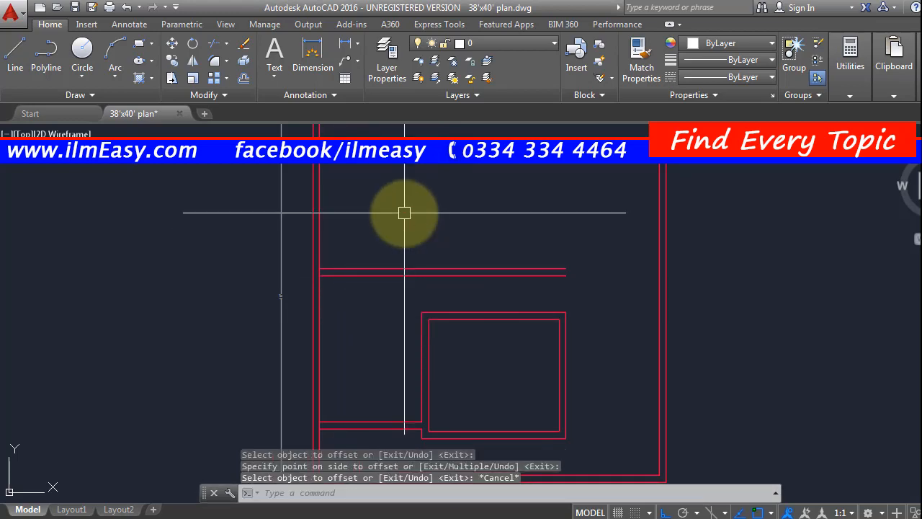
Measure the gap between the middle room's rear wall and the new horizontal wall with a temporary linear dimension, and delete the dimension.
{"action": "type", "text": "dli"}
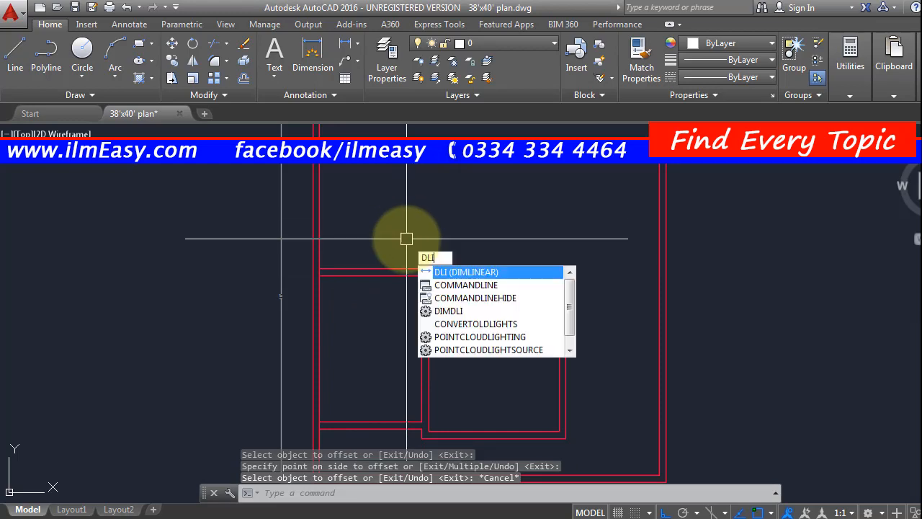
{"action": "key", "text": "Return"}
{"action": "scroll", "coordinate": [411, 295], "scroll_direction": "up", "scroll_amount": 4}
{"action": "left_click", "coordinate": [400, 309]}
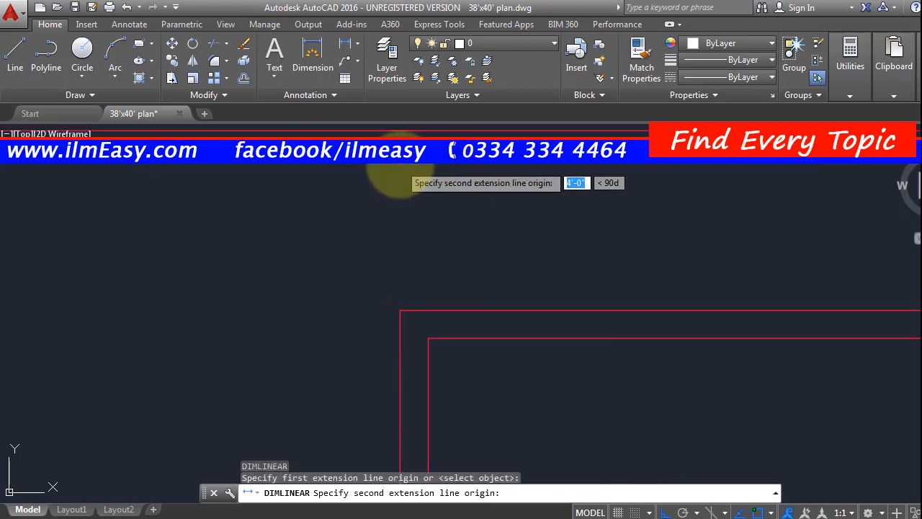
{"action": "left_click", "coordinate": [404, 189]}
{"action": "left_click", "coordinate": [405, 202]}
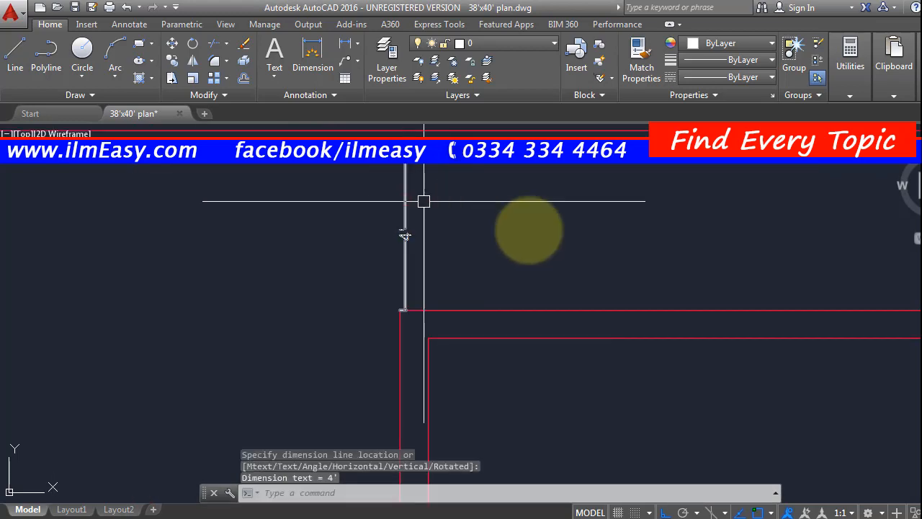
{"action": "left_click", "coordinate": [481, 192]}
{"action": "left_click", "coordinate": [336, 262]}
{"action": "key", "text": "Delete"}
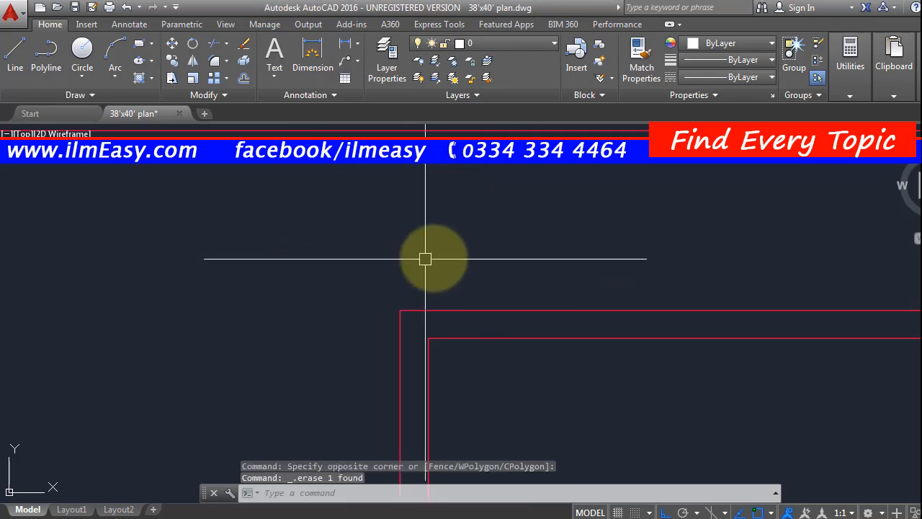
{"action": "scroll", "coordinate": [424, 257], "scroll_direction": "down", "scroll_amount": 2}
{"action": "key", "text": "Escape"}
{"action": "scroll", "coordinate": [433, 256], "scroll_direction": "up", "scroll_amount": 2}
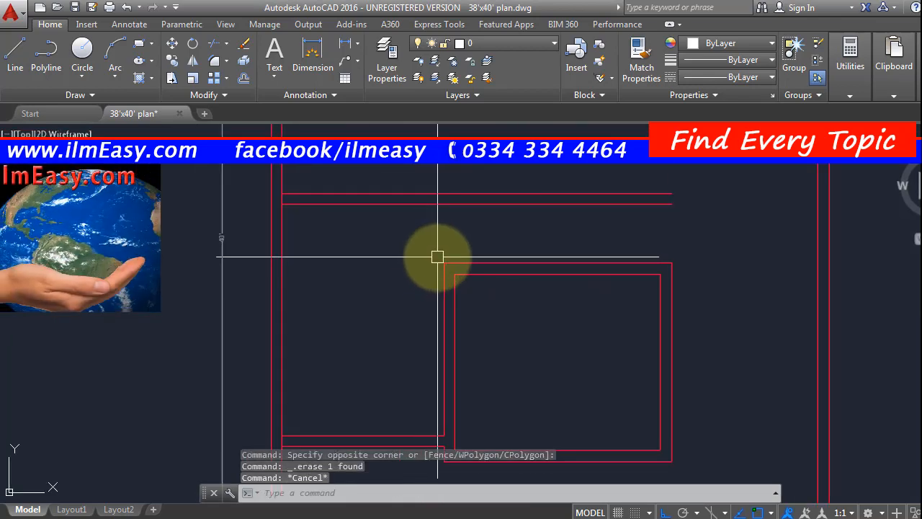
{"action": "type", "text": "ex"}
{"action": "key", "text": "Return"}
{"action": "key", "text": "Return"}
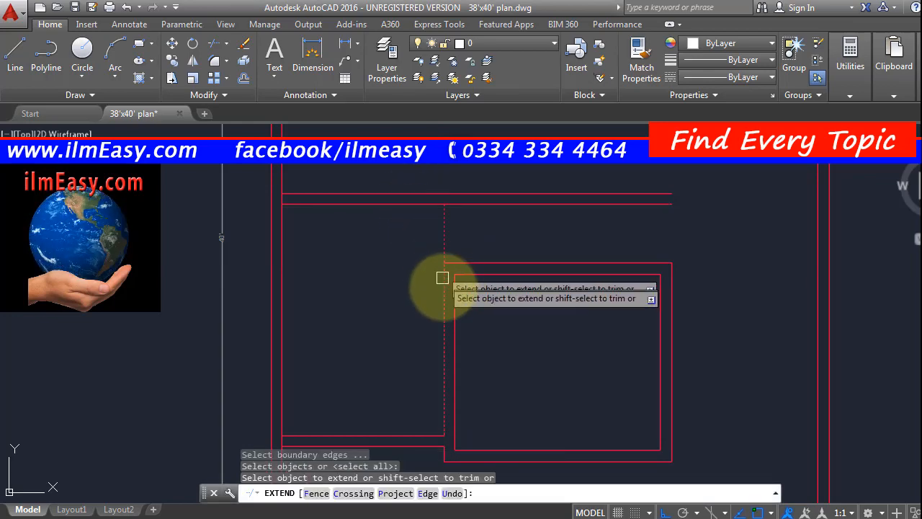
{"action": "key", "text": "Escape"}
Fillet the left room's two upper wall lines with the inner and outer lines of its right wall to form square corners.
{"action": "type", "text": "f"}
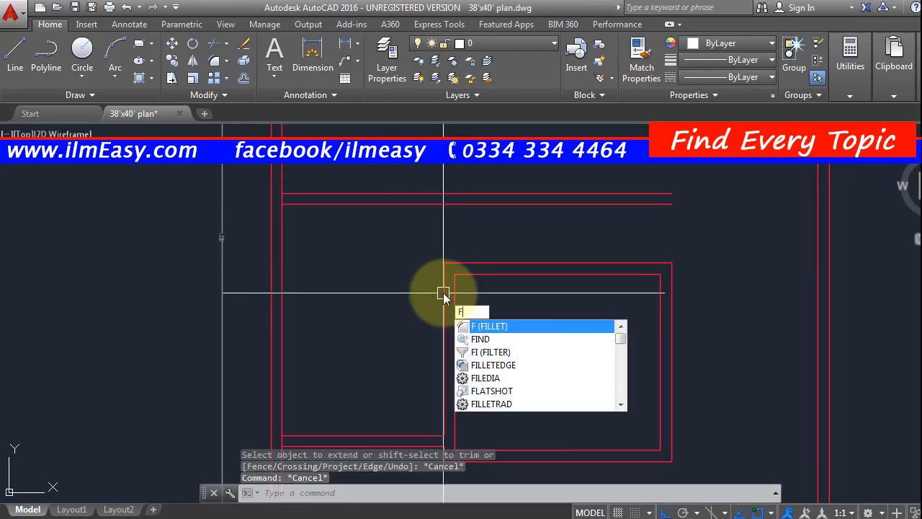
{"action": "key", "text": "Return"}
{"action": "left_click", "coordinate": [408, 204]}
{"action": "left_click", "coordinate": [442, 299]}
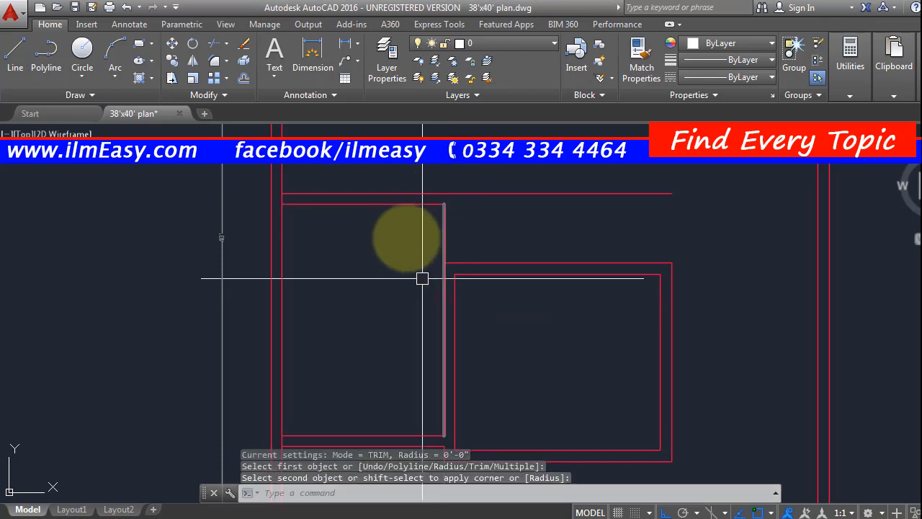
{"action": "key", "text": "Return"}
{"action": "left_click", "coordinate": [401, 193]}
{"action": "left_click", "coordinate": [456, 311]}
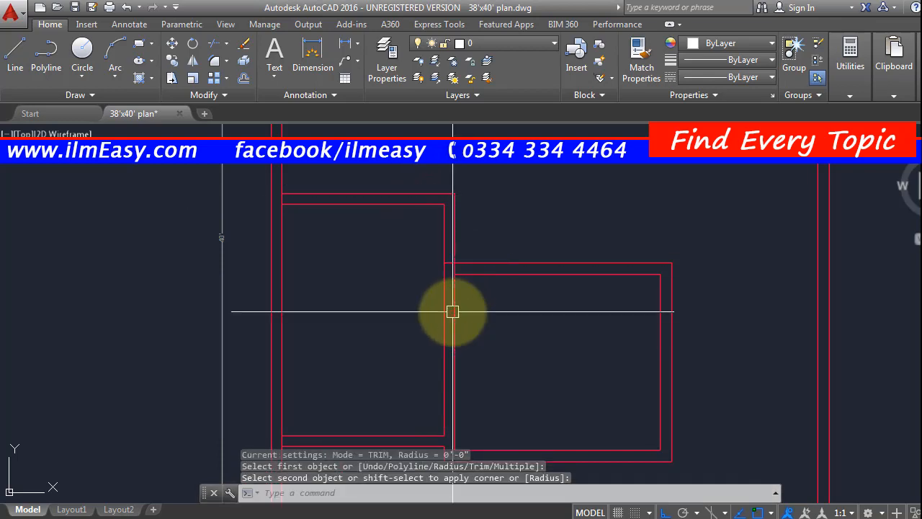
Trim the overlapping line segments where the left room's wall meets the middle room's upper wall, and save the drawing.
{"action": "key", "text": "Escape"}
{"action": "type", "text": "t"}
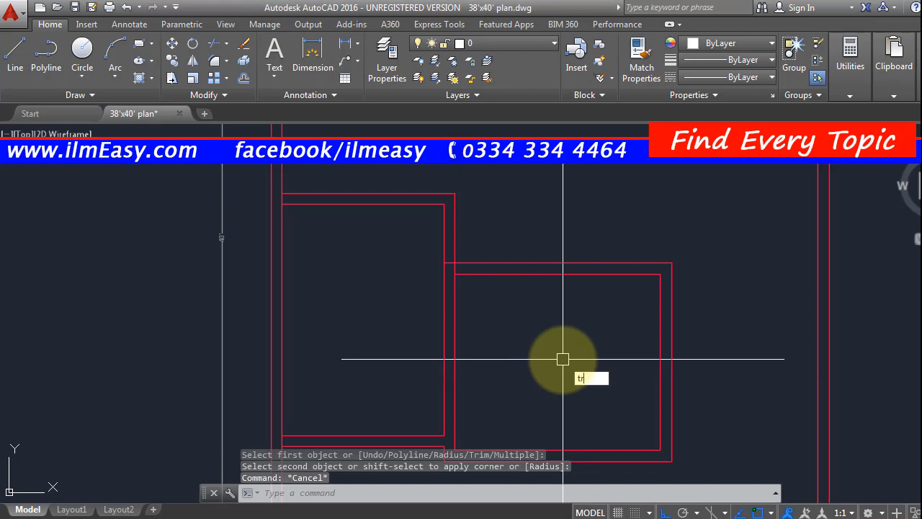
{"action": "type", "text": "r"}
{"action": "key", "text": "Return"}
{"action": "key", "text": "Return"}
{"action": "scroll", "coordinate": [447, 265], "scroll_direction": "up", "scroll_amount": 5}
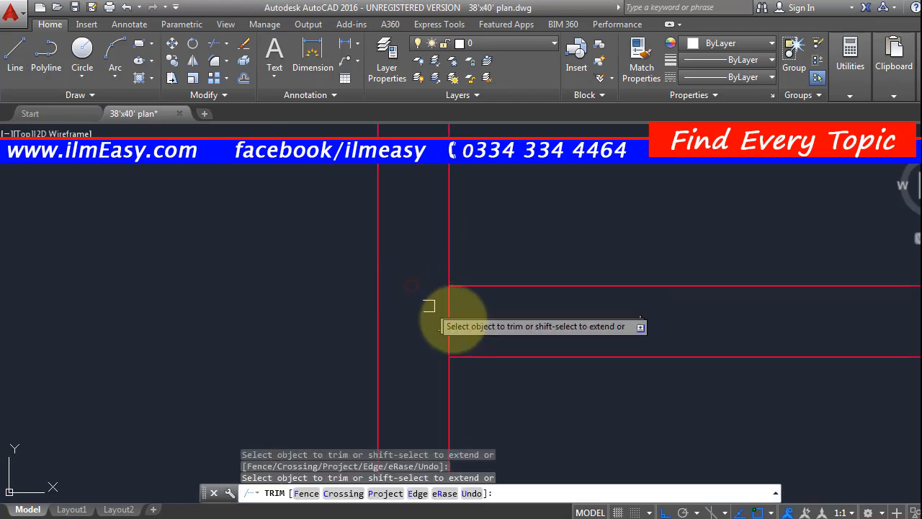
{"action": "left_click", "coordinate": [461, 311]}
{"action": "left_click", "coordinate": [440, 319]}
{"action": "scroll", "coordinate": [443, 319], "scroll_direction": "down", "scroll_amount": 4}
{"action": "key", "text": "Escape"}
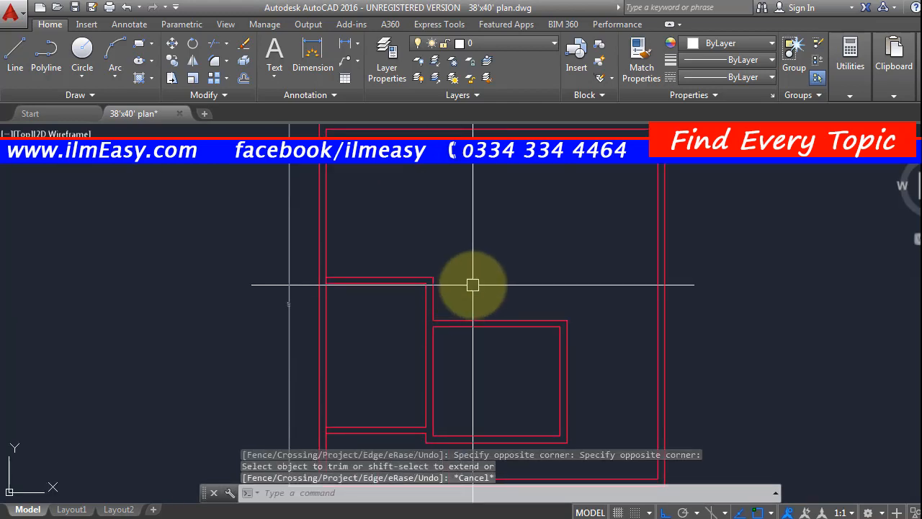
{"action": "key", "text": "ctrl+s"}
Extend both lines of the middle room's upper wall to the inner face of the right exterior wall.
{"action": "scroll", "coordinate": [494, 264], "scroll_direction": "down", "scroll_amount": 2}
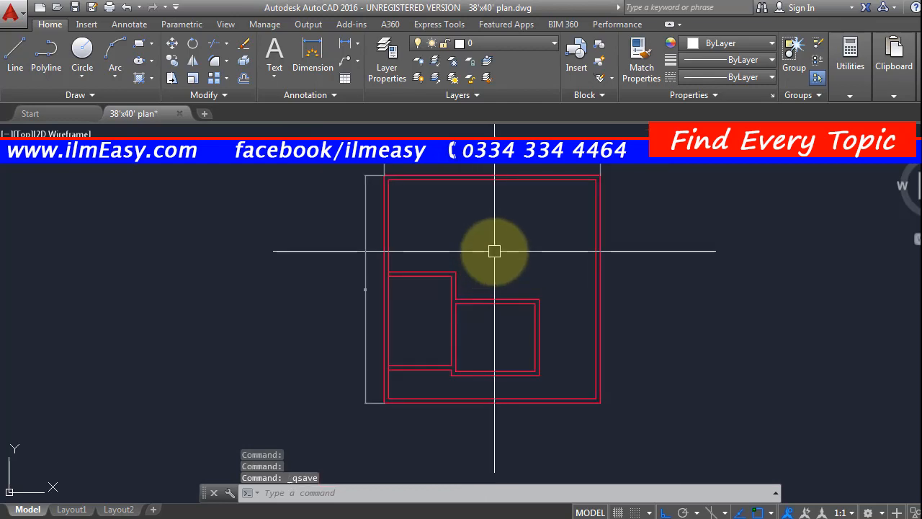
{"action": "scroll", "coordinate": [492, 251], "scroll_direction": "up", "scroll_amount": 3}
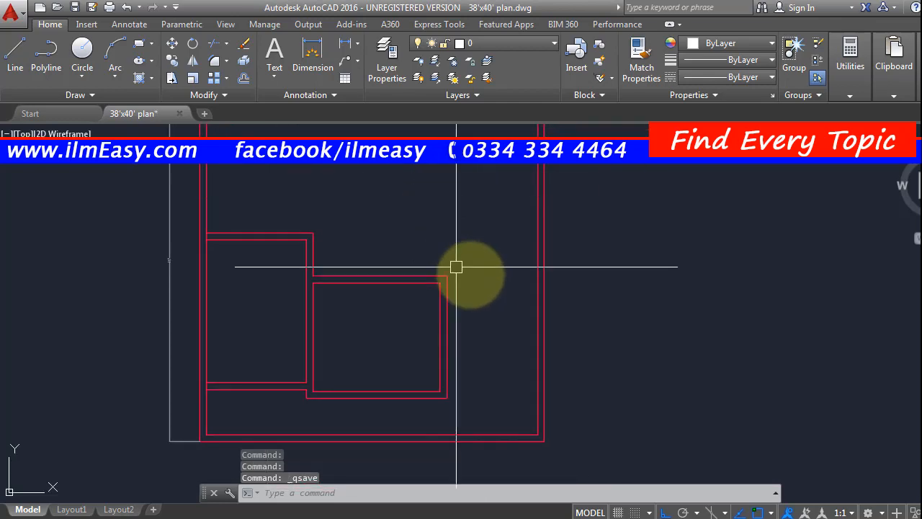
{"action": "mouse_move", "coordinate": [482, 236]}
{"action": "middle_mouse_down"}
{"action": "mouse_move", "coordinate": [477, 257]}
{"action": "mouse_move", "coordinate": [472, 223]}
{"action": "middle_mouse_up"}
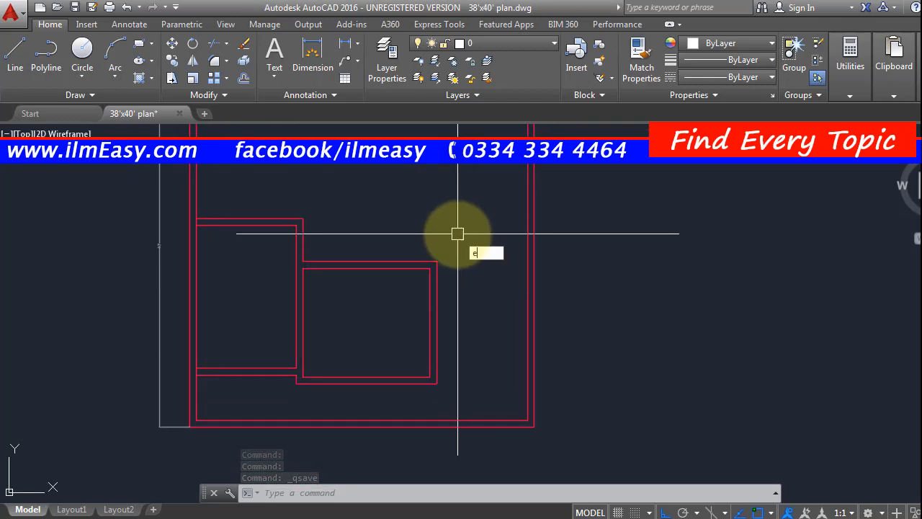
{"action": "key", "text": "Return"}
{"action": "key", "text": "Return"}
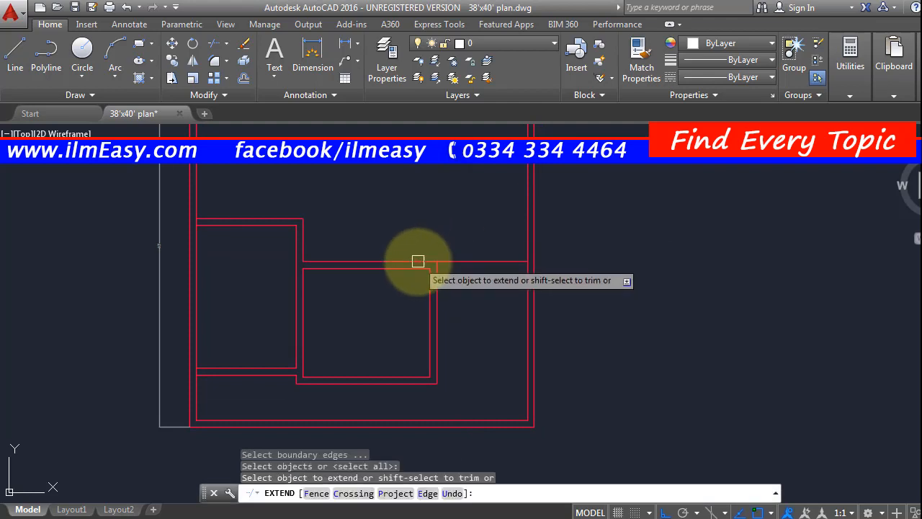
{"action": "left_click", "coordinate": [418, 260]}
{"action": "scroll", "coordinate": [418, 263], "scroll_direction": "up", "scroll_amount": 4}
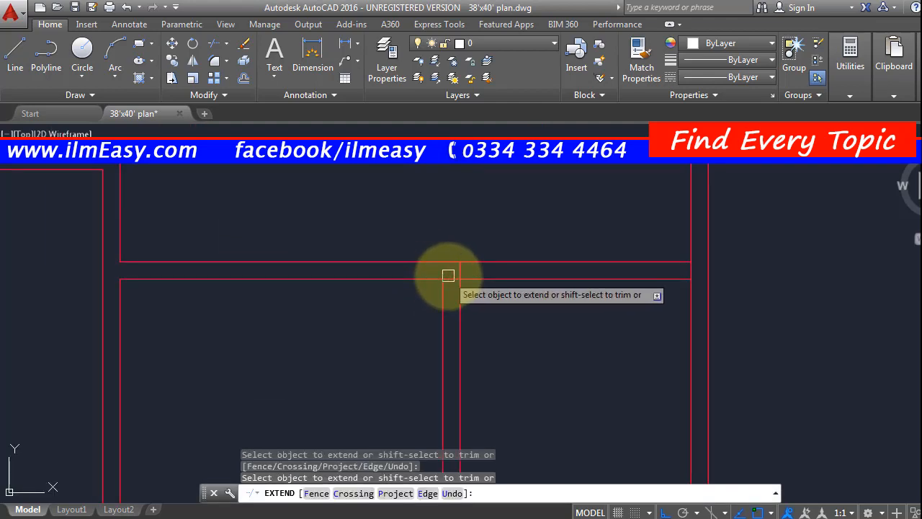
Trim the leftover line segments where the middle room's right wall meets the extended wall, and save the drawing.
{"action": "key", "text": "Escape"}
{"action": "type", "text": "tr"}
{"action": "key", "text": "Return"}
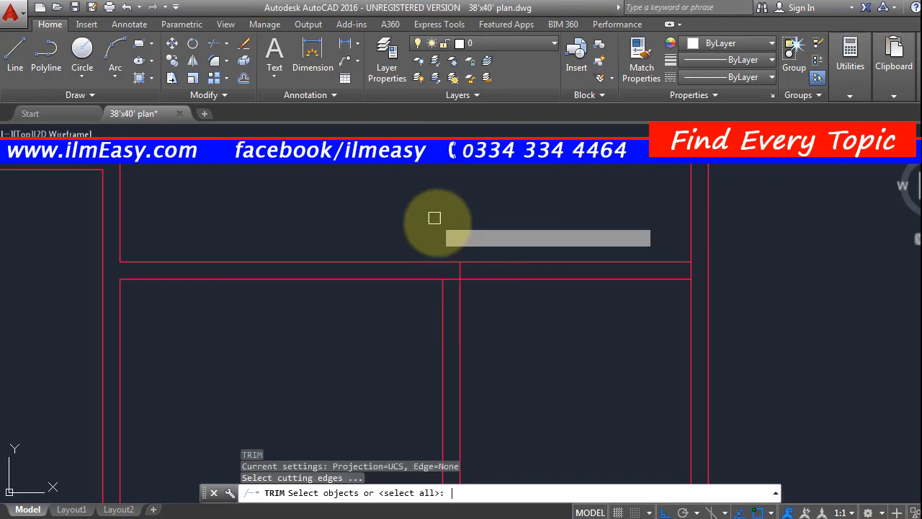
{"action": "key", "text": "Return"}
{"action": "scroll", "coordinate": [455, 259], "scroll_direction": "up", "scroll_amount": 3}
{"action": "left_click", "coordinate": [449, 322]}
{"action": "scroll", "coordinate": [449, 320], "scroll_direction": "down", "scroll_amount": 3}
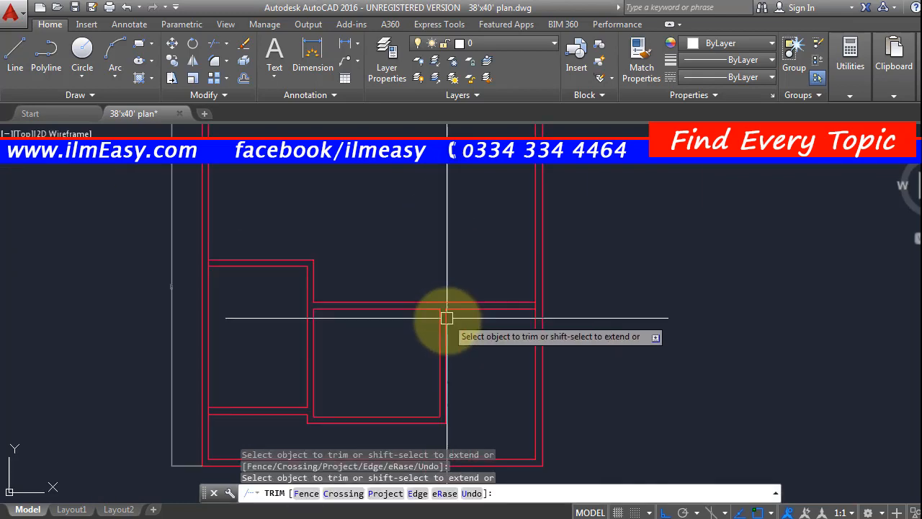
{"action": "key", "text": "Escape"}
{"action": "key", "text": "ctrl+s"}
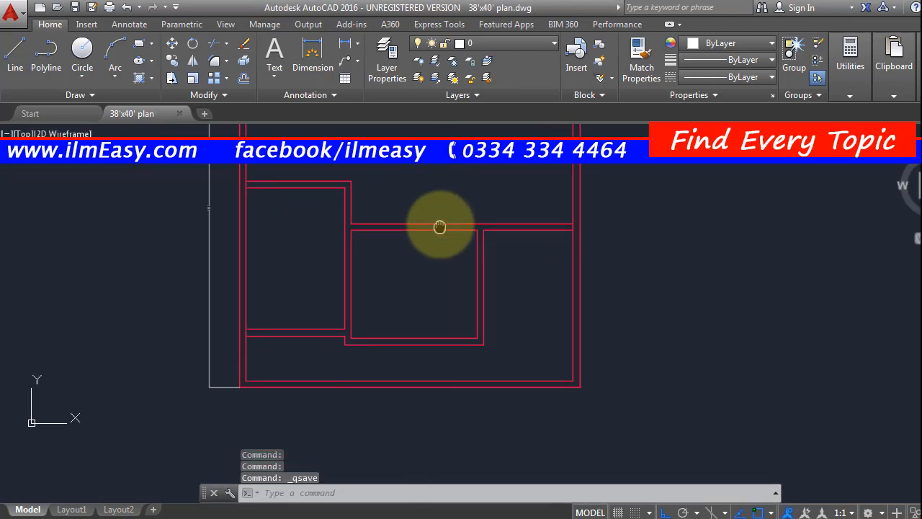
Offset the inner line of the plan's top exterior wall 5' downward.
{"action": "scroll", "coordinate": [444, 283], "scroll_direction": "down", "scroll_amount": 3}
{"action": "scroll", "coordinate": [456, 210], "scroll_direction": "up", "scroll_amount": 4}
{"action": "middle_click_drag", "start_coordinate": [456, 210], "coordinate": [464, 248]}
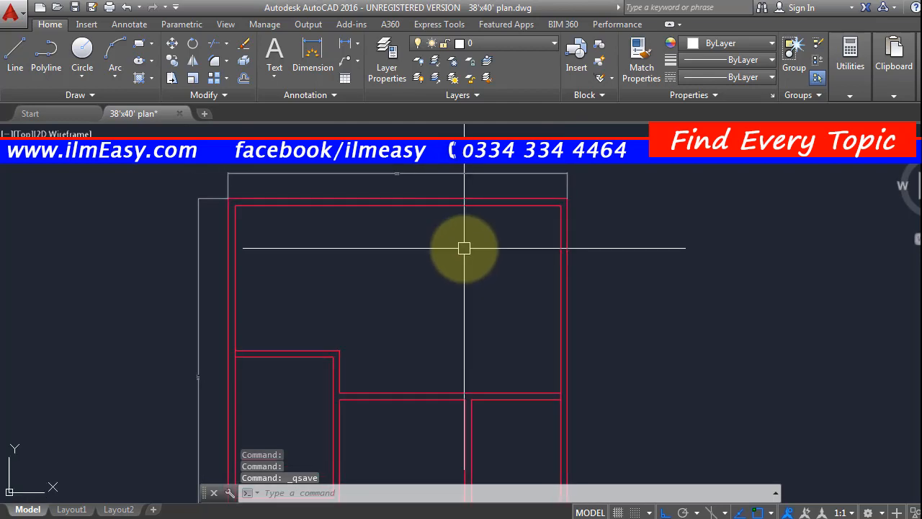
{"action": "key", "text": "Return"}
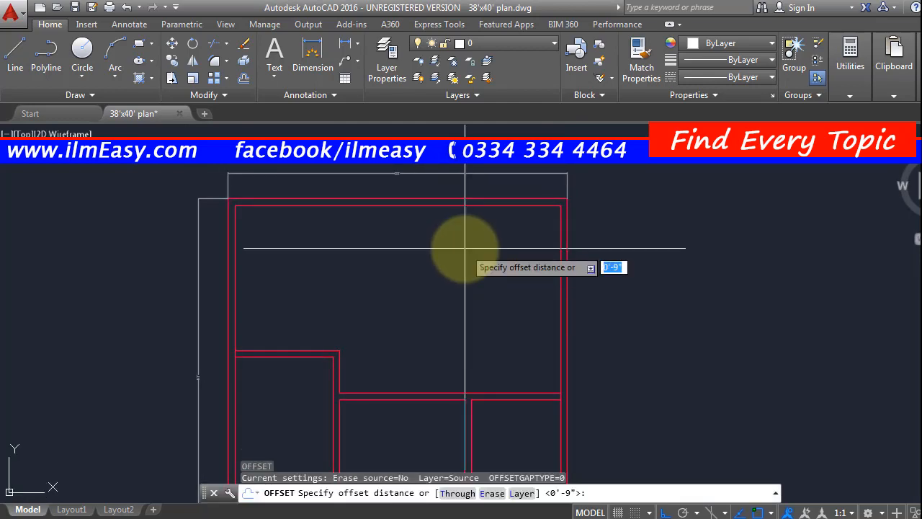
{"action": "key", "text": "Return"}
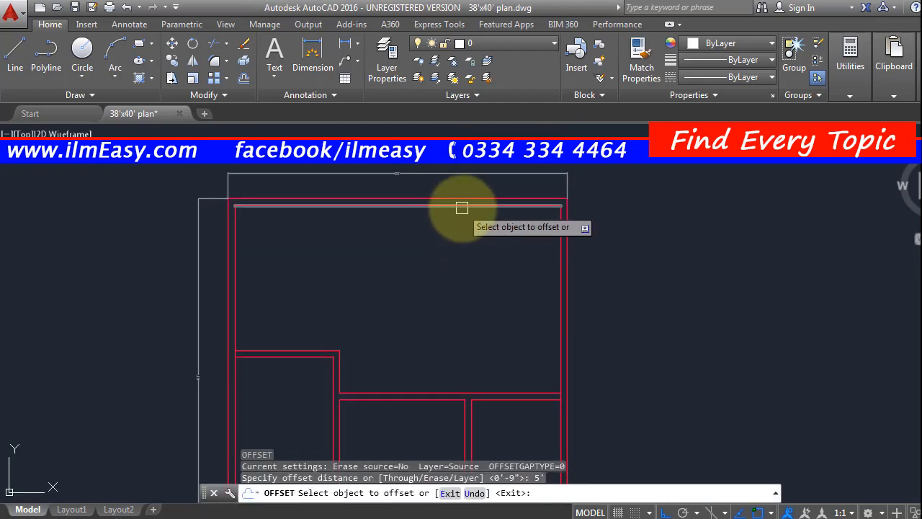
{"action": "left_click", "coordinate": [462, 206]}
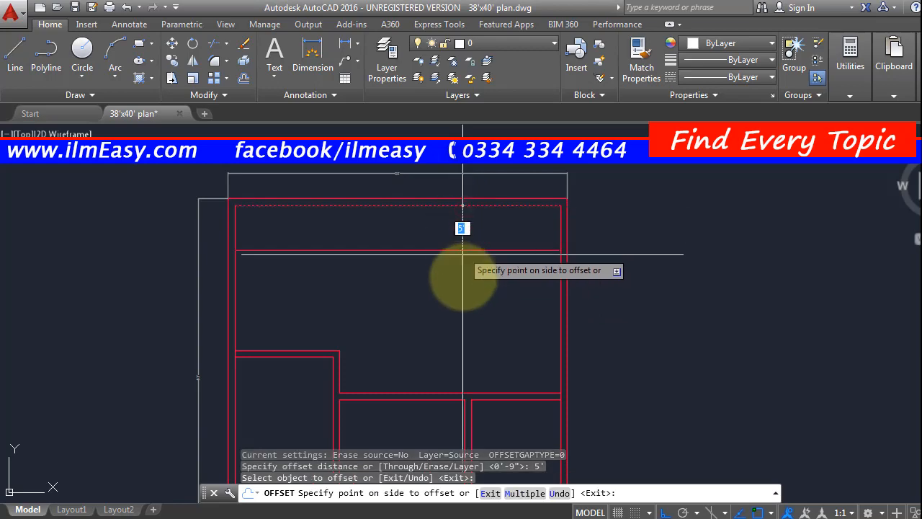
{"action": "left_click", "coordinate": [461, 292]}
{"action": "key", "text": "Escape"}
Offset the new horizontal line 4.5" downward to form a thin partition wall.
{"action": "key", "text": "Return"}
{"action": "type", "text": "4"}
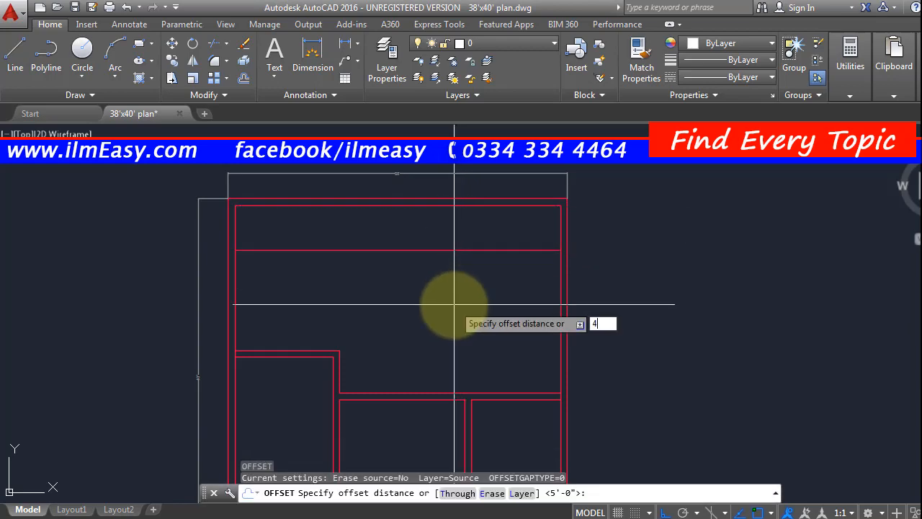
{"action": "type", "text": ".5"}
{"action": "key", "text": "Return"}
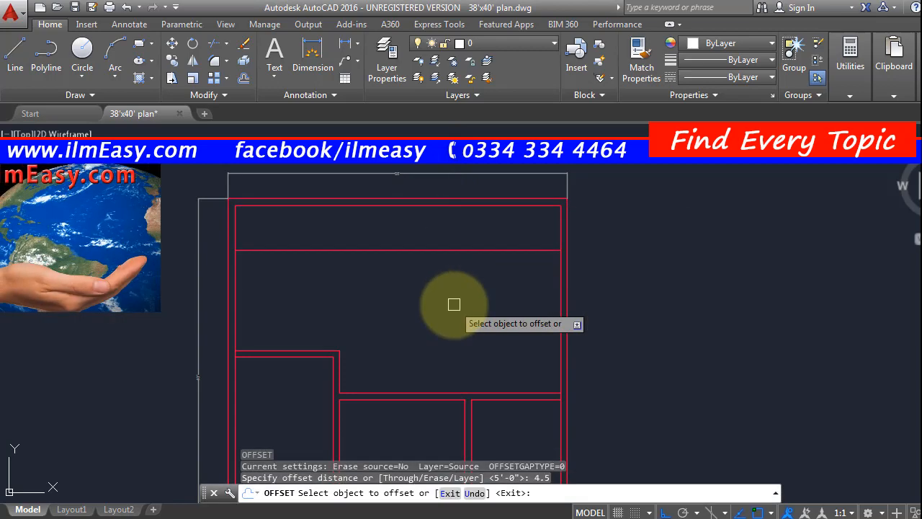
{"action": "left_click", "coordinate": [443, 251]}
{"action": "left_click", "coordinate": [448, 321]}
{"action": "key", "text": "Escape"}
Examine the new partition strip below the top exterior wall and the open area above the rooms.
{"action": "scroll", "coordinate": [309, 240], "scroll_direction": "up", "scroll_amount": 3}
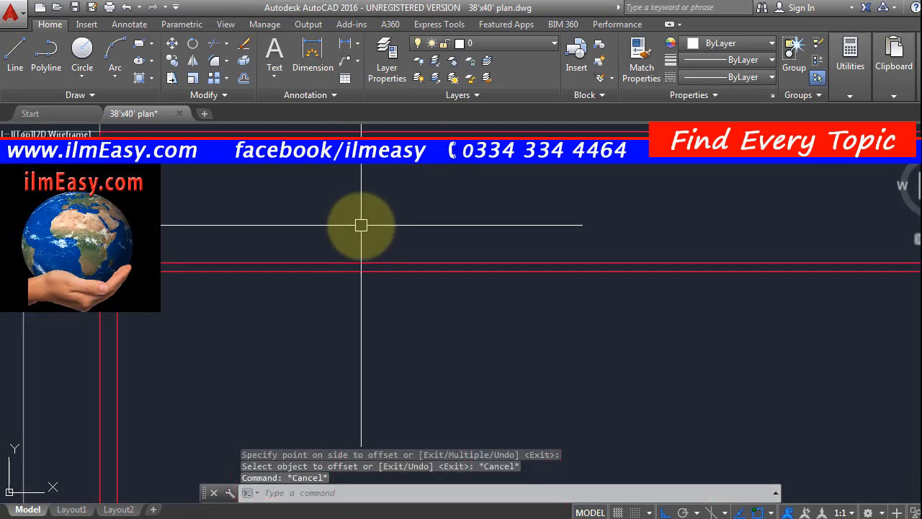
{"action": "middle_click_drag", "start_coordinate": [327, 224], "coordinate": [411, 217]}
{"action": "middle_click_drag", "start_coordinate": [574, 206], "coordinate": [397, 228]}
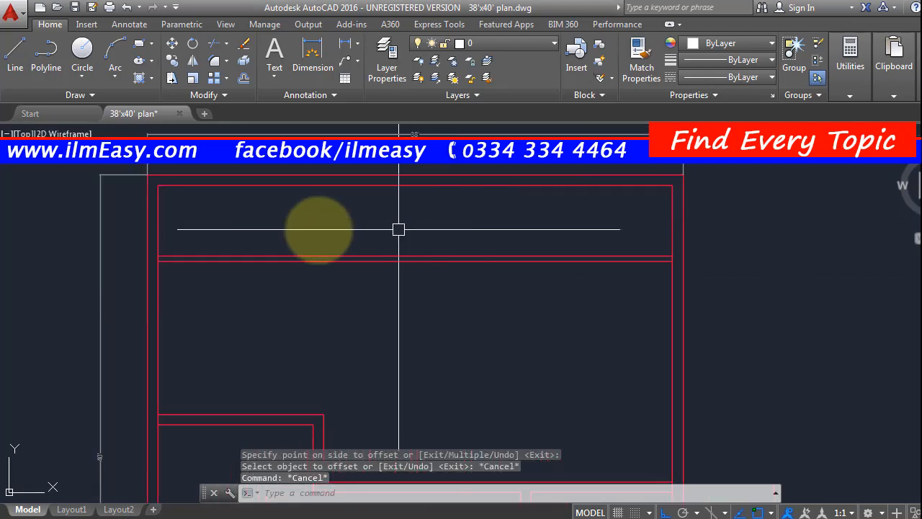
{"action": "scroll", "coordinate": [512, 223], "scroll_direction": "down", "scroll_amount": 4}
{"action": "scroll", "coordinate": [515, 221], "scroll_direction": "up", "scroll_amount": 4}
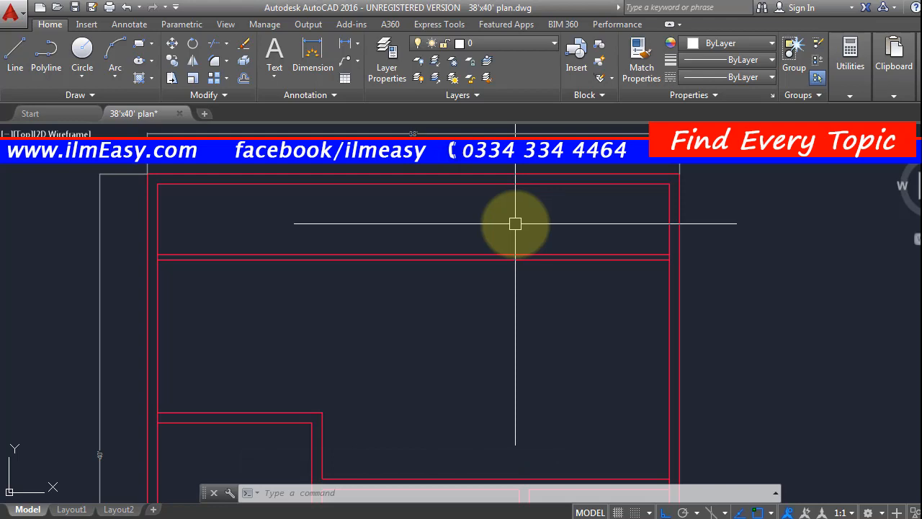
{"action": "scroll", "coordinate": [515, 223], "scroll_direction": "down", "scroll_amount": 2}
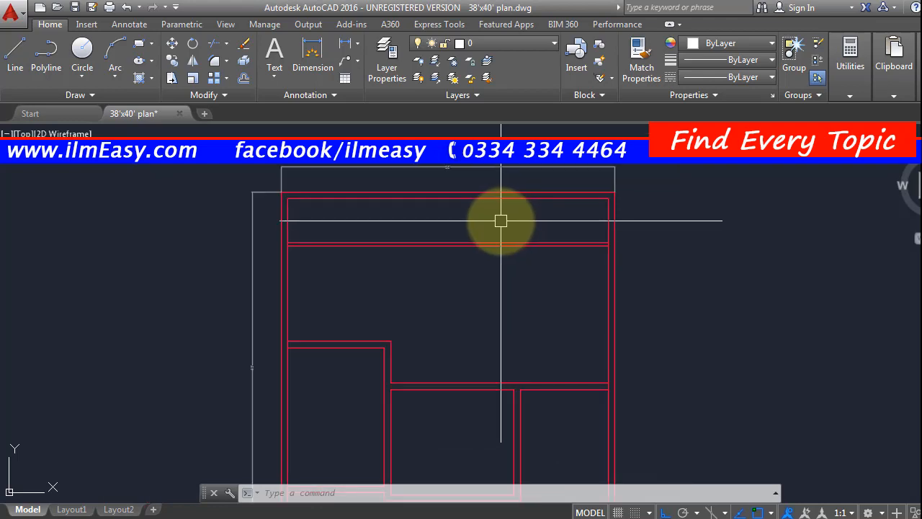
{"action": "scroll", "coordinate": [411, 317], "scroll_direction": "up", "scroll_amount": 4}
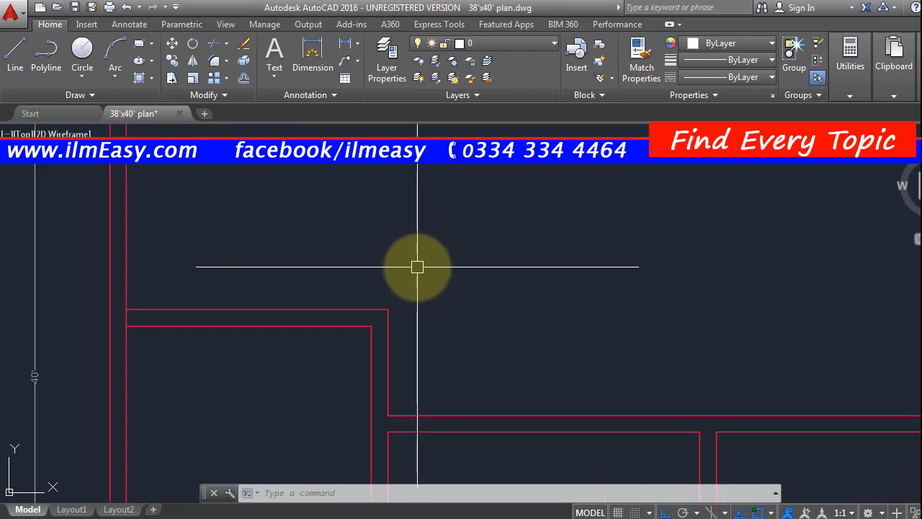
{"action": "key", "text": "Escape"}
{"action": "key", "text": "Escape"}
{"action": "scroll", "coordinate": [441, 274], "scroll_direction": "down", "scroll_amount": 3}
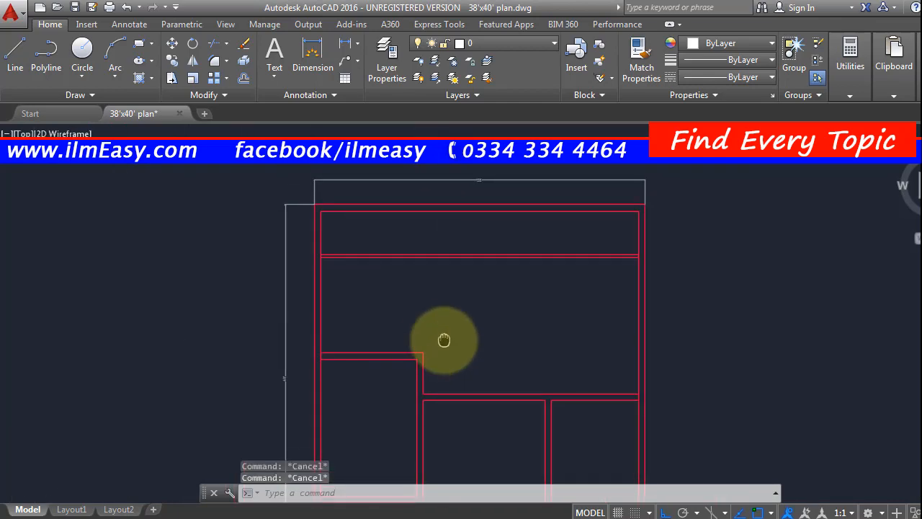
Add a vertical linear dimension along the left exterior wall from the left room's upper wall to the new partition.
{"action": "type", "text": "dl"}
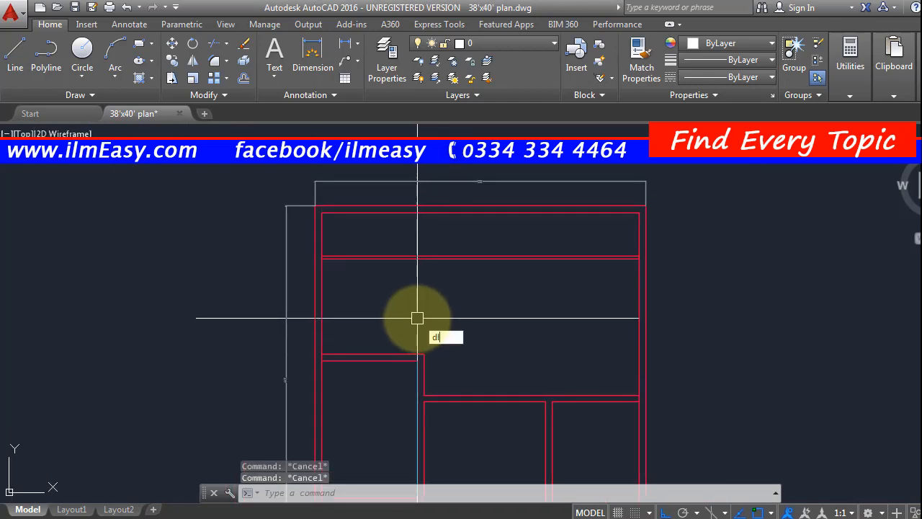
{"action": "type", "text": "i"}
{"action": "key", "text": "Return"}
{"action": "scroll", "coordinate": [310, 353], "scroll_direction": "up", "scroll_amount": 3}
{"action": "left_click", "coordinate": [322, 353]}
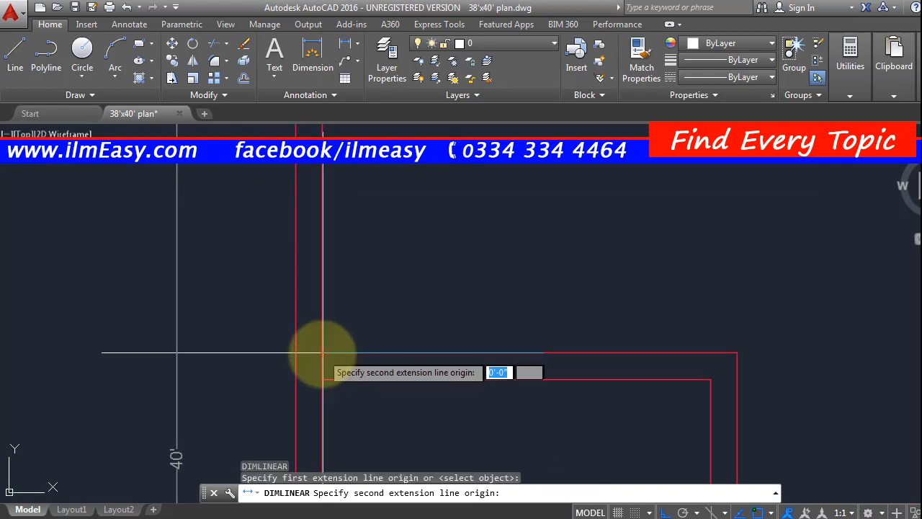
{"action": "scroll", "coordinate": [319, 294], "scroll_direction": "down", "scroll_amount": 3}
{"action": "scroll", "coordinate": [341, 247], "scroll_direction": "up", "scroll_amount": 3}
{"action": "left_click", "coordinate": [344, 252]}
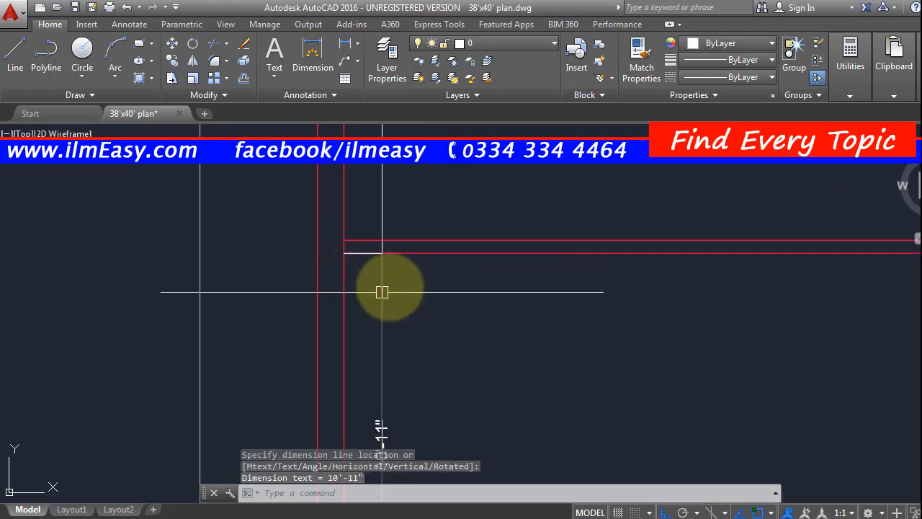
{"action": "scroll", "coordinate": [396, 293], "scroll_direction": "down", "scroll_amount": 3}
{"action": "scroll", "coordinate": [412, 303], "scroll_direction": "up", "scroll_amount": 3}
{"action": "middle_click_drag", "start_coordinate": [413, 329], "coordinate": [407, 240]}
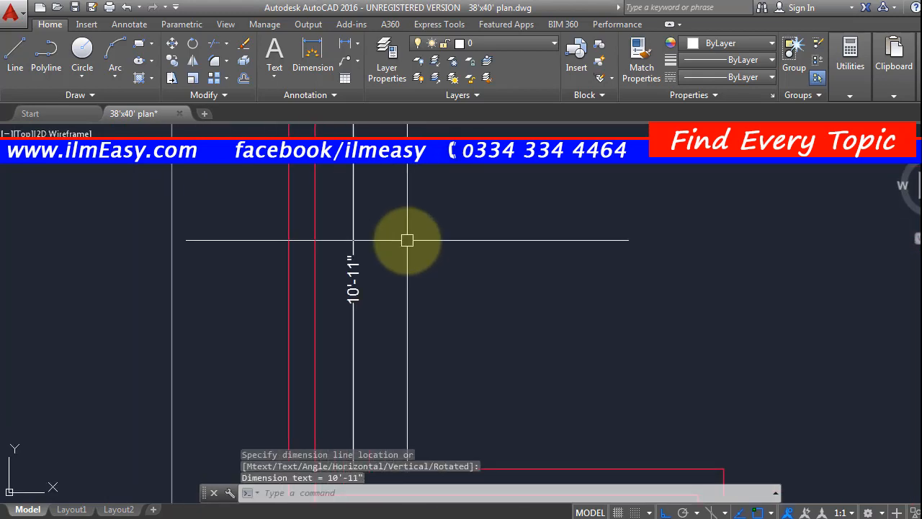
{"action": "left_click", "coordinate": [407, 240]}
{"action": "scroll", "coordinate": [407, 240], "scroll_direction": "down", "scroll_amount": 3}
{"action": "scroll", "coordinate": [339, 298], "scroll_direction": "up", "scroll_amount": 2}
Add a horizontal linear dimension along the left room's upper wall, from the exterior wall's inner face to the outer corner.
{"action": "key", "text": "Return"}
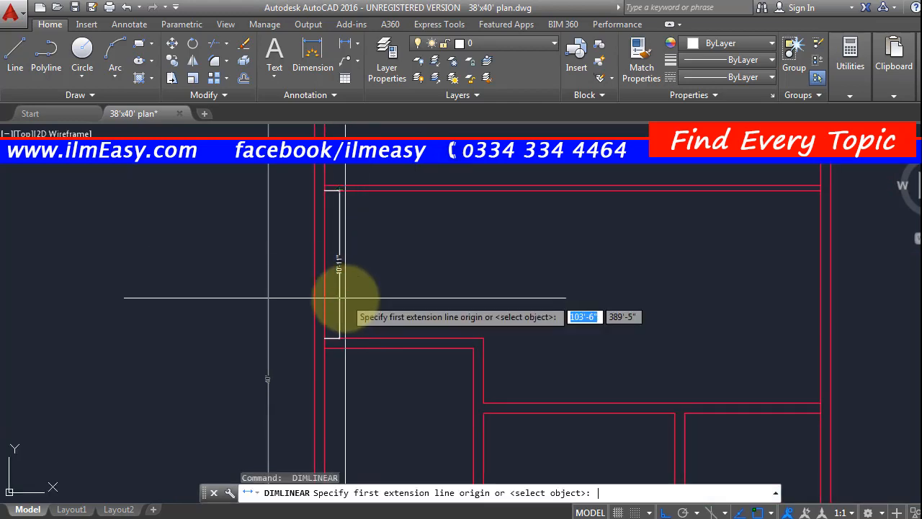
{"action": "scroll", "coordinate": [332, 355], "scroll_direction": "up", "scroll_amount": 3}
{"action": "left_click", "coordinate": [298, 285]}
{"action": "scroll", "coordinate": [305, 296], "scroll_direction": "down", "scroll_amount": 3}
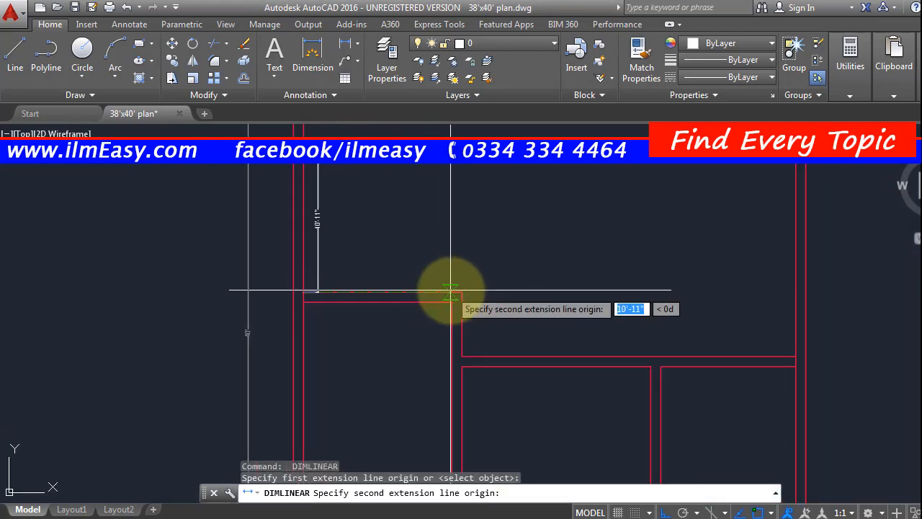
{"action": "scroll", "coordinate": [450, 290], "scroll_direction": "up", "scroll_amount": 3}
{"action": "left_click", "coordinate": [472, 293]}
{"action": "left_click", "coordinate": [391, 279]}
{"action": "key", "text": "Escape"}
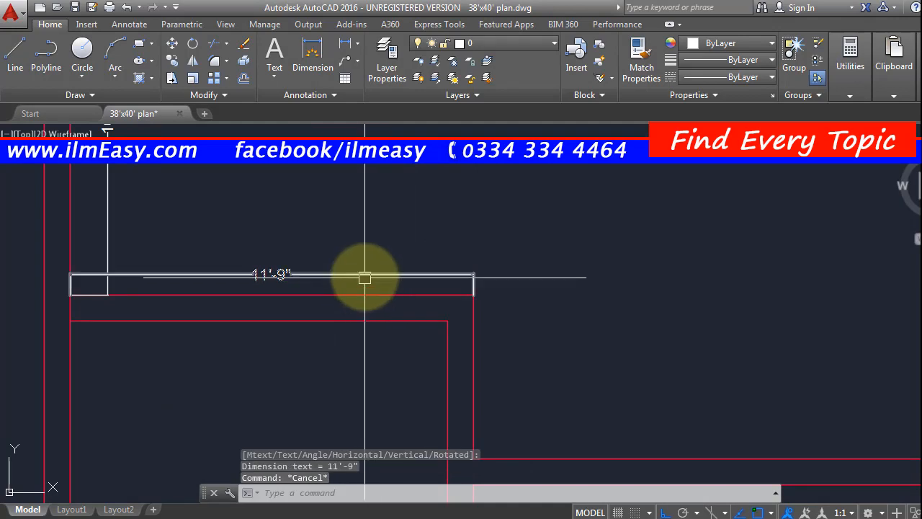
Erase the horizontal dimension on the left room's upper wall and the vertical dimension beside the left exterior wall.
{"action": "left_click", "coordinate": [365, 278]}
{"action": "key", "text": "Delete"}
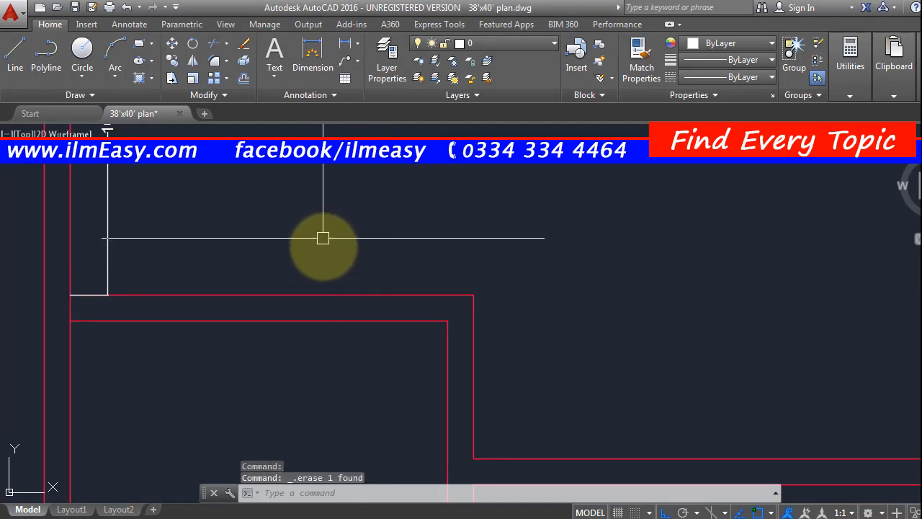
{"action": "left_click", "coordinate": [223, 181]}
{"action": "left_click", "coordinate": [113, 227]}
{"action": "key", "text": "Delete"}
{"action": "scroll", "coordinate": [385, 257], "scroll_direction": "down", "scroll_amount": 4}
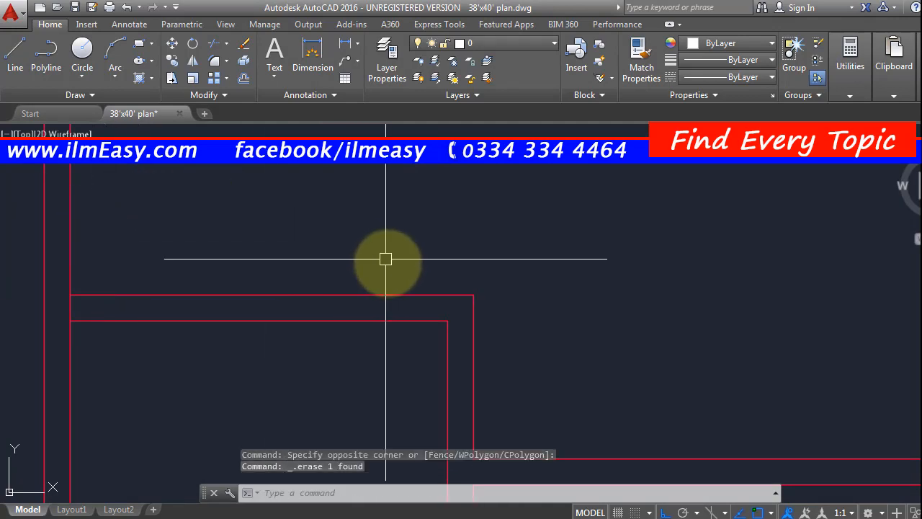
{"action": "scroll", "coordinate": [424, 235], "scroll_direction": "up", "scroll_amount": 4}
{"action": "key", "text": "Escape"}
{"action": "key", "text": "Escape"}
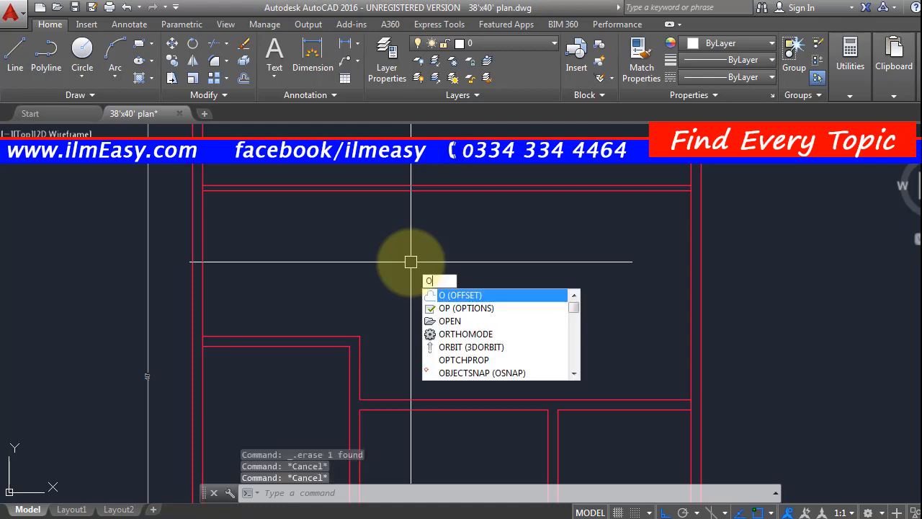
Offset the left room's short outer vertical wall line 4' to the right.
{"action": "key", "text": "Return"}
{"action": "type", "text": "4"}
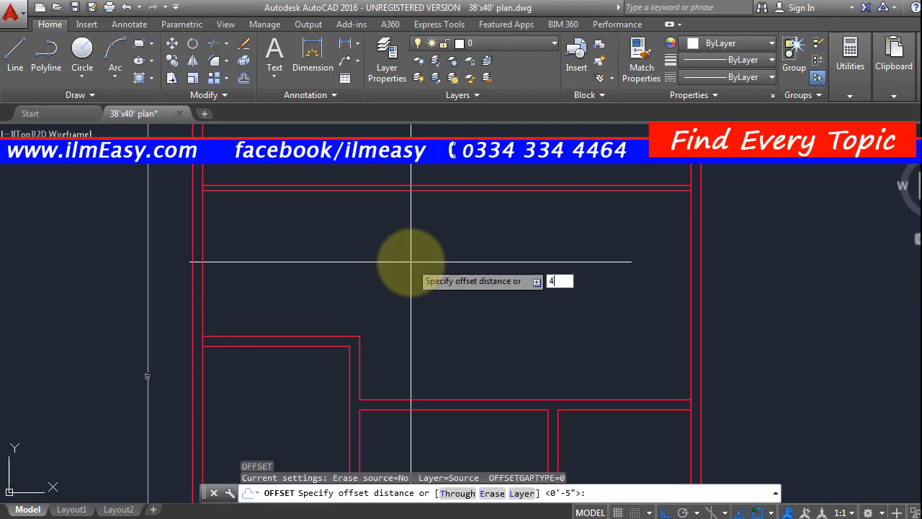
{"action": "type", "text": "'"}
{"action": "key", "text": "Return"}
{"action": "left_click", "coordinate": [361, 366]}
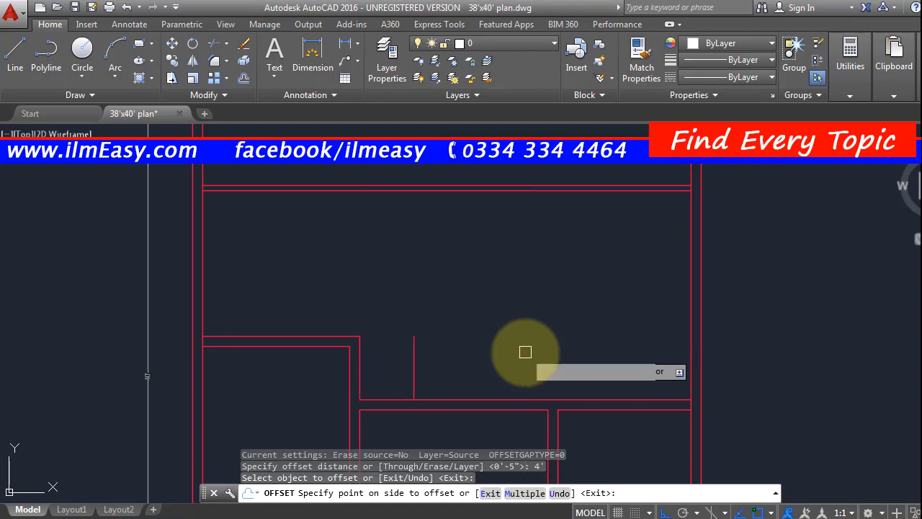
{"action": "left_click", "coordinate": [525, 351]}
{"action": "key", "text": "Escape"}
Offset the new vertical line 9" to the right to form a wall.
{"action": "key", "text": "Return"}
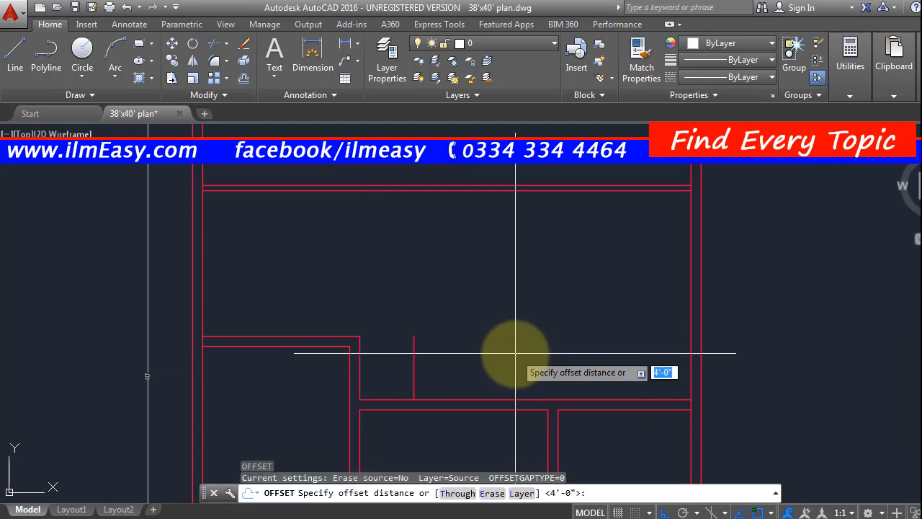
{"action": "type", "text": "9"}
{"action": "key", "text": "Return"}
{"action": "left_click", "coordinate": [414, 367]}
{"action": "left_click", "coordinate": [477, 351]}
{"action": "key", "text": "Escape"}
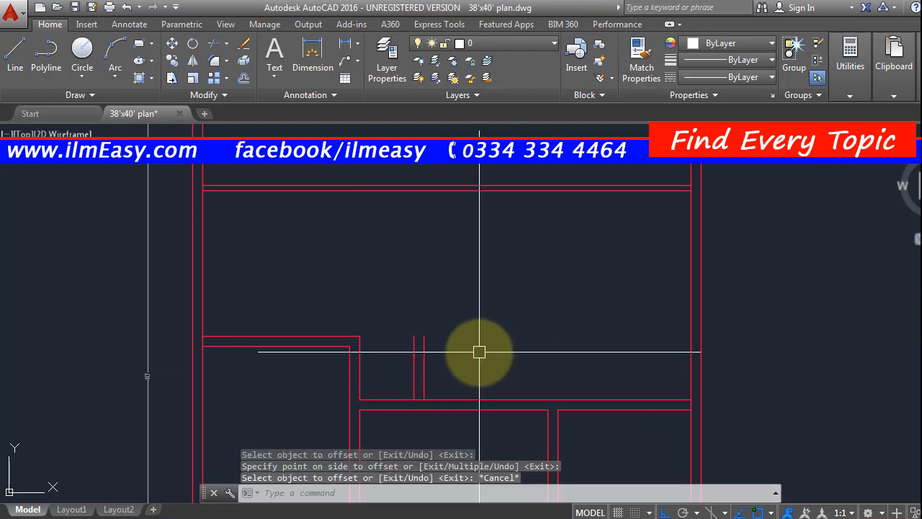
Extend both lines of the new vertical wall up to the thin partition's lower line and save the drawing.
{"action": "type", "text": "ex"}
{"action": "key", "text": "Return"}
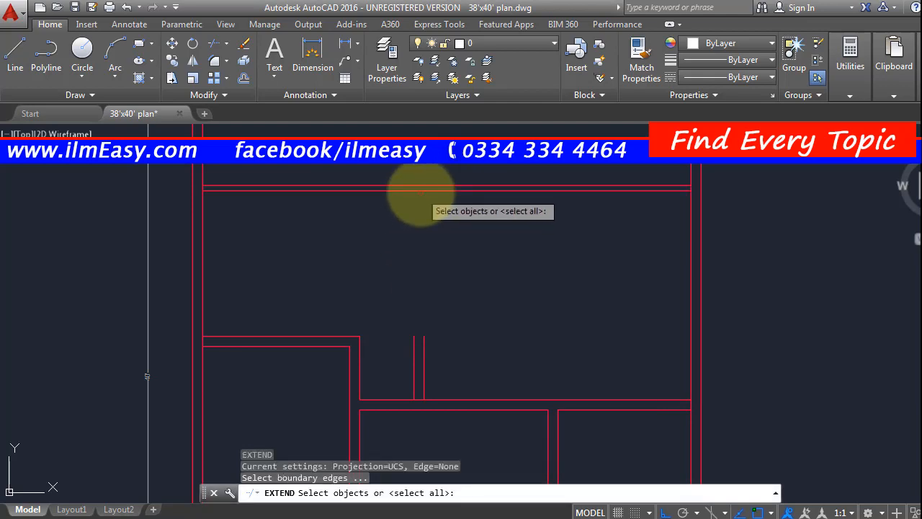
{"action": "left_click", "coordinate": [435, 190]}
{"action": "key", "text": "Return"}
{"action": "left_click", "coordinate": [449, 347]}
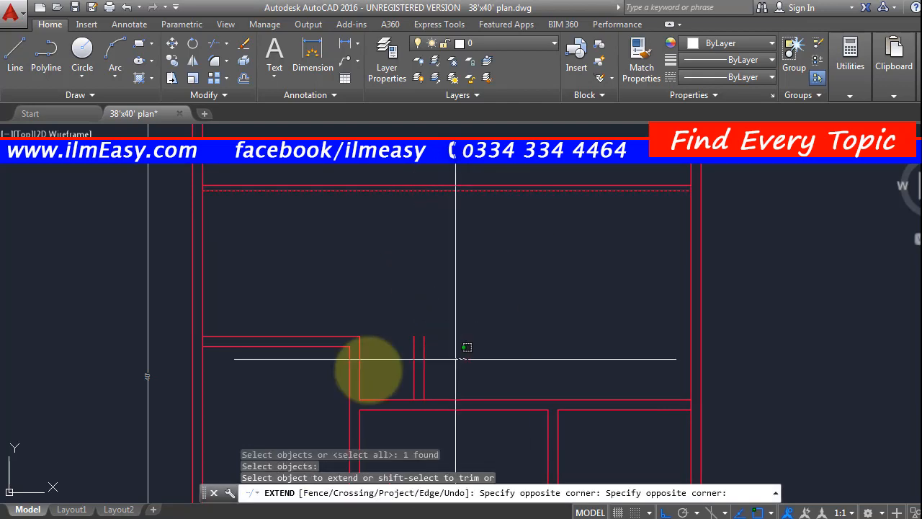
{"action": "left_click", "coordinate": [391, 364]}
{"action": "key", "text": "Escape"}
{"action": "key", "text": "Escape"}
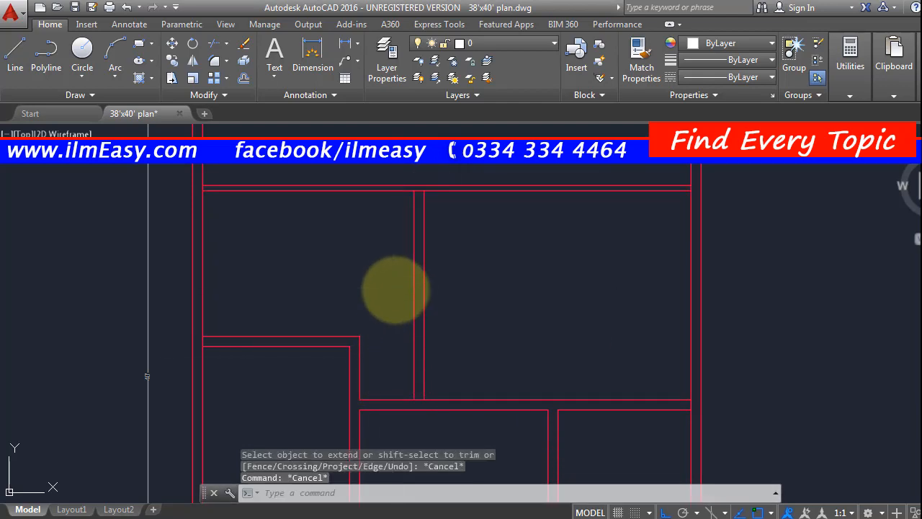
{"action": "key", "text": "ctrl+s"}
Fillet the left room's two upper wall lines with the new vertical wall's lines to form a corner with radius 0.
{"action": "middle_click_drag", "start_coordinate": [403, 256], "coordinate": [430, 241]}
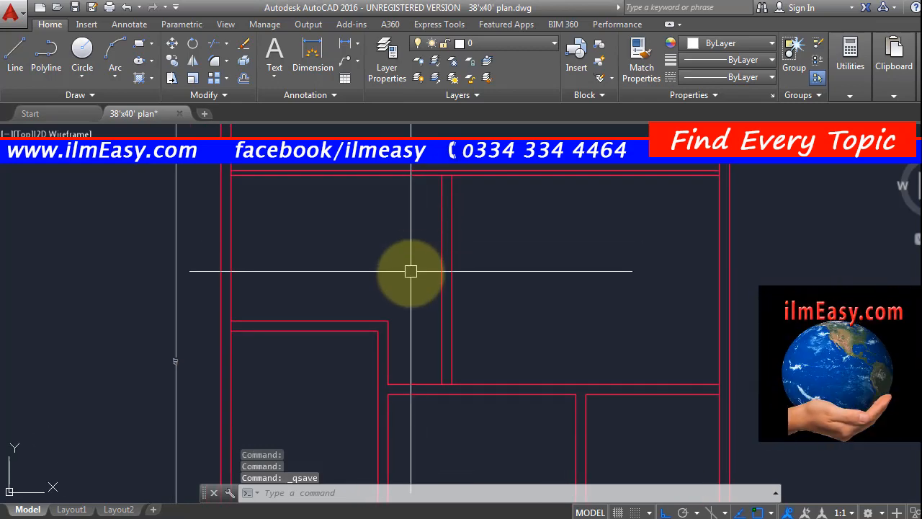
{"action": "key", "text": "Return"}
{"action": "left_click", "coordinate": [354, 320]}
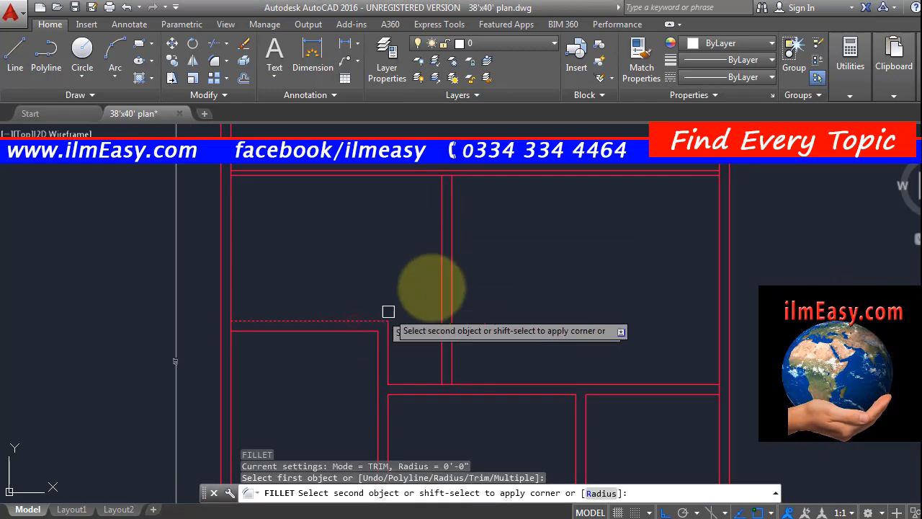
{"action": "left_click", "coordinate": [437, 245]}
{"action": "key", "text": "Return"}
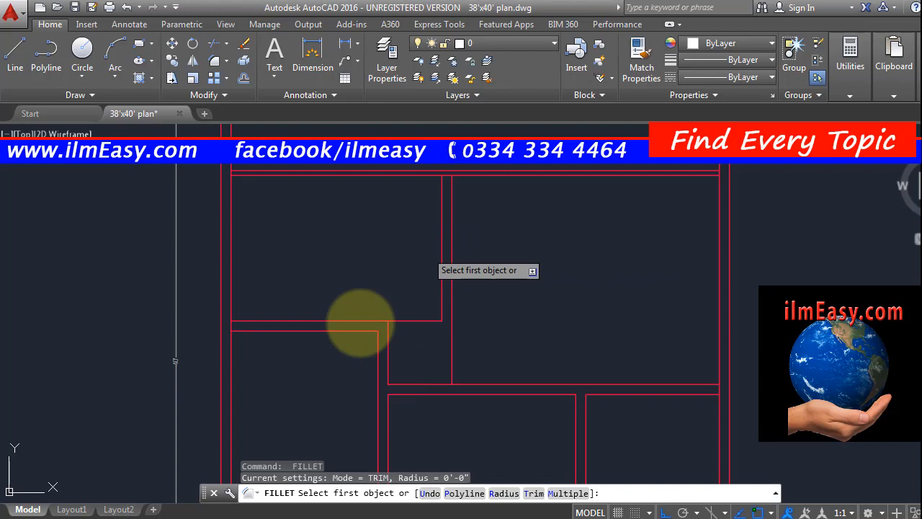
{"action": "left_click", "coordinate": [346, 331]}
{"action": "key", "text": "Escape"}
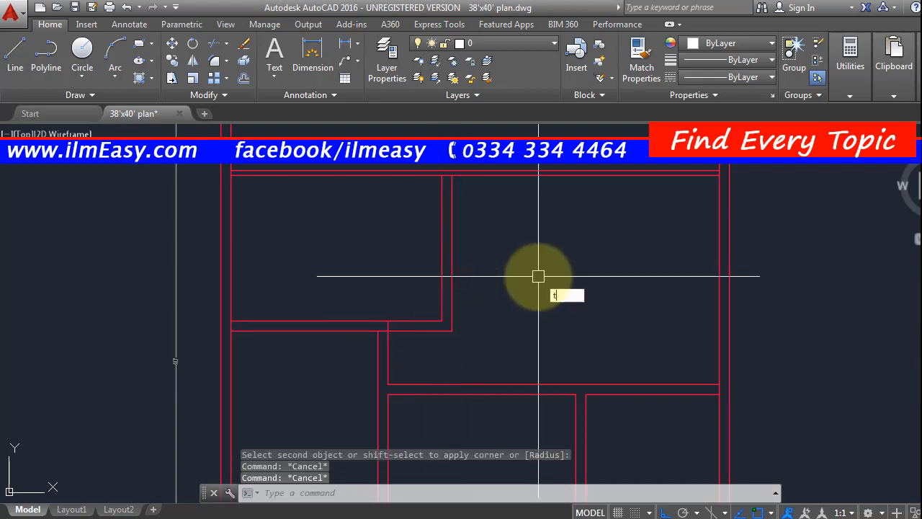
Trim the overlapping lines where the new room's lower wall meets the left room's vertical wall, and save the drawing.
{"action": "key", "text": "Return"}
{"action": "key", "text": "Return"}
{"action": "scroll", "coordinate": [380, 333], "scroll_direction": "up", "scroll_amount": 6}
{"action": "left_click", "coordinate": [387, 320]}
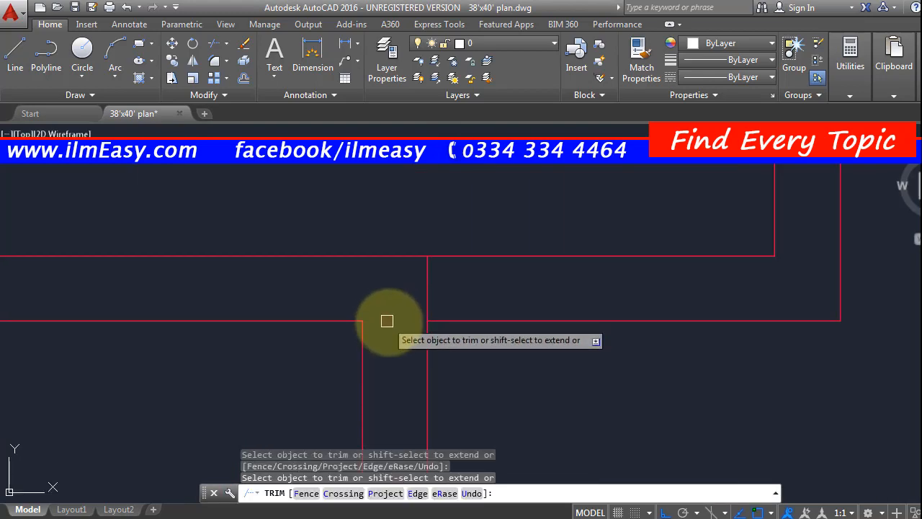
{"action": "scroll", "coordinate": [418, 303], "scroll_direction": "down", "scroll_amount": 8}
{"action": "key", "text": "Escape"}
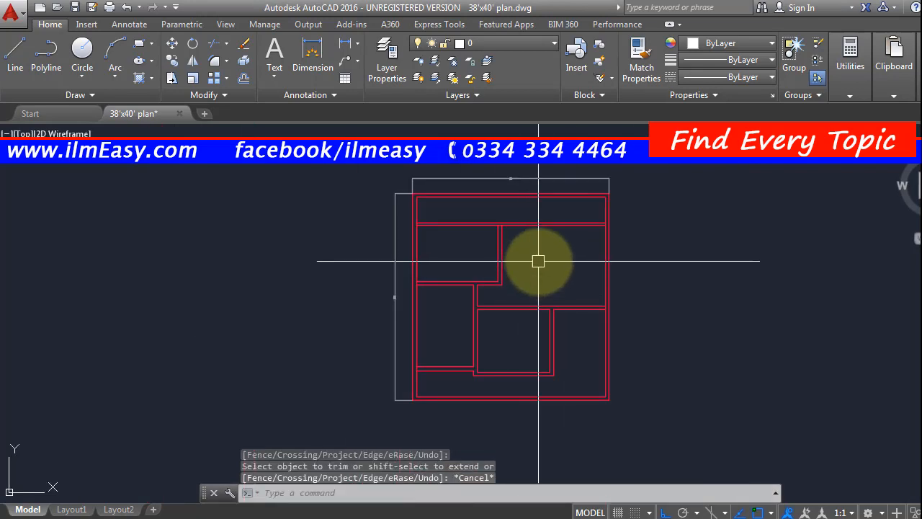
{"action": "scroll", "coordinate": [535, 261], "scroll_direction": "up", "scroll_amount": 2}
{"action": "middle_click_drag", "start_coordinate": [535, 262], "coordinate": [471, 262]}
{"action": "key", "text": "ctrl+s"}
Offset the long horizontal wall line above the two lower rooms 12' upward.
{"action": "scroll", "coordinate": [453, 304], "scroll_direction": "up", "scroll_amount": 5}
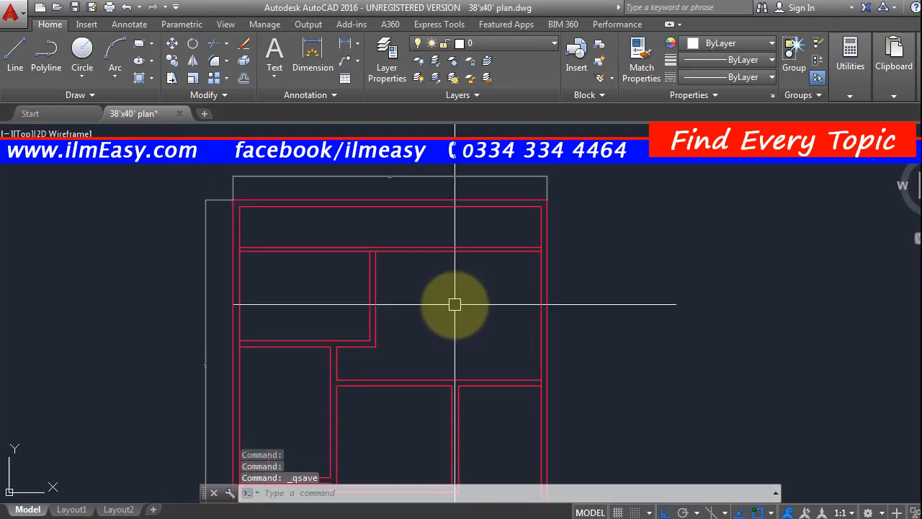
{"action": "scroll", "coordinate": [508, 236], "scroll_direction": "down", "scroll_amount": 4}
{"action": "scroll", "coordinate": [509, 267], "scroll_direction": "up", "scroll_amount": 5}
{"action": "type", "text": "o"}
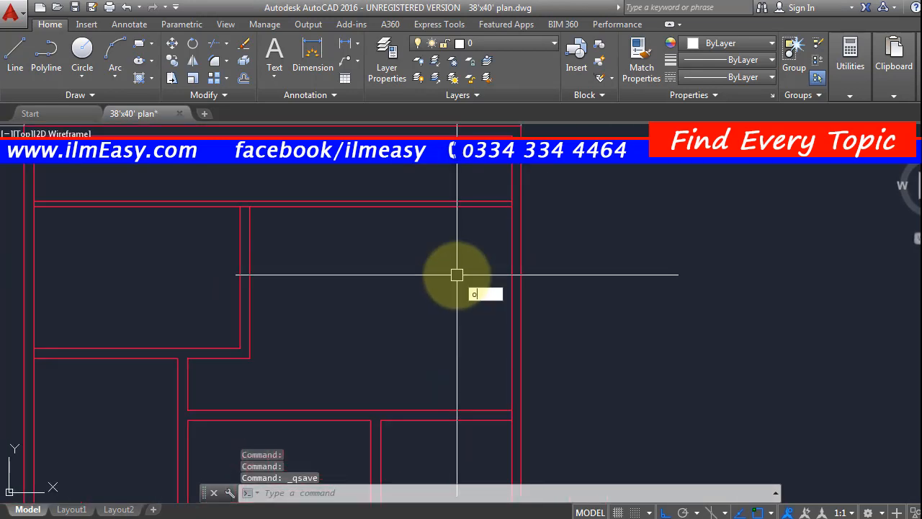
{"action": "key", "text": "Return"}
{"action": "type", "text": "12"}
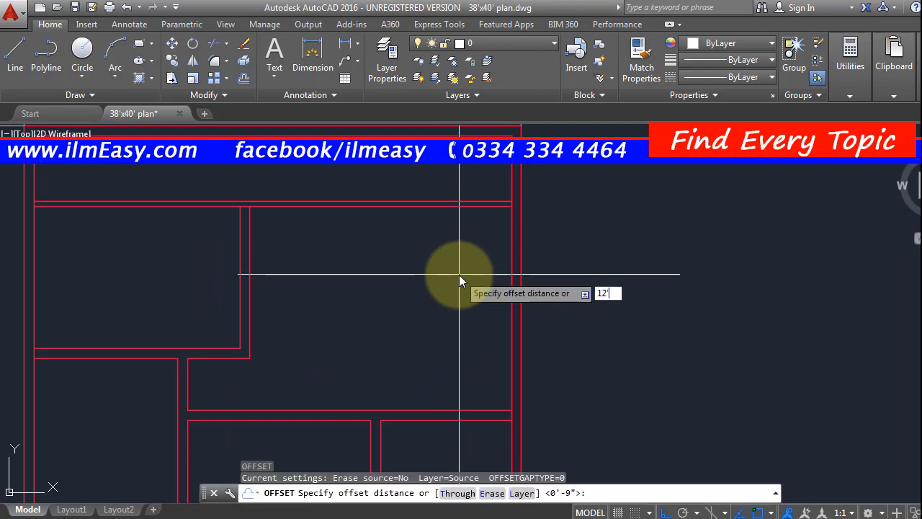
{"action": "type", "text": "'"}
{"action": "key", "text": "Return"}
{"action": "left_click", "coordinate": [470, 409]}
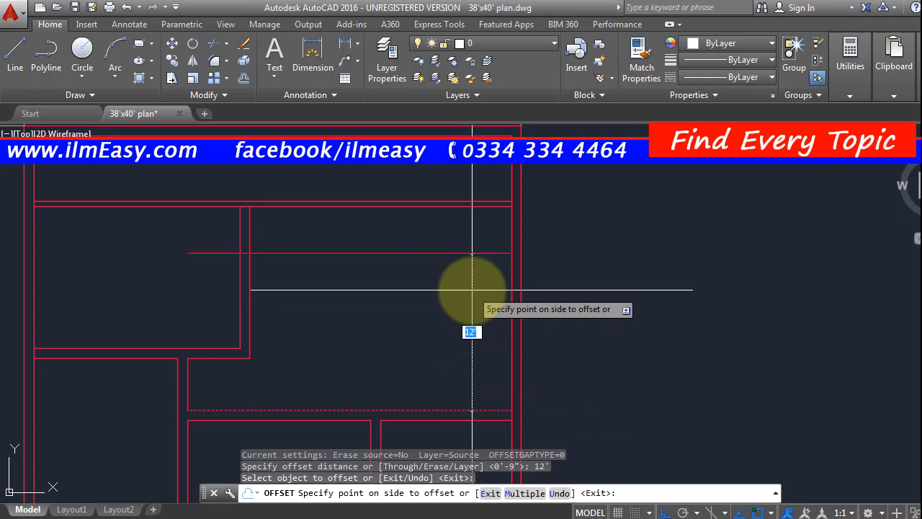
{"action": "left_click", "coordinate": [471, 290]}
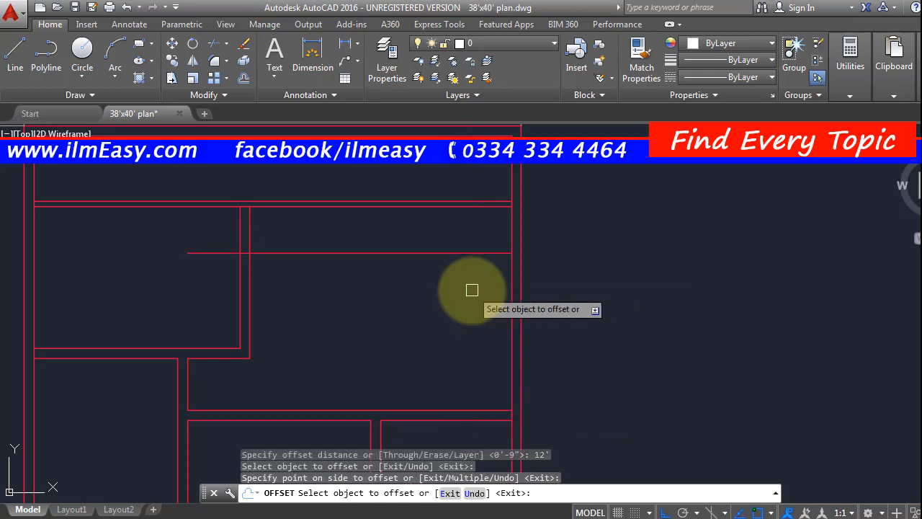
{"action": "key", "text": "Escape"}
Check the new line's spacing with a temporary vertical dimension along the right exterior wall, and erase that dimension.
{"action": "middle_click_drag", "start_coordinate": [491, 328], "coordinate": [496, 293]}
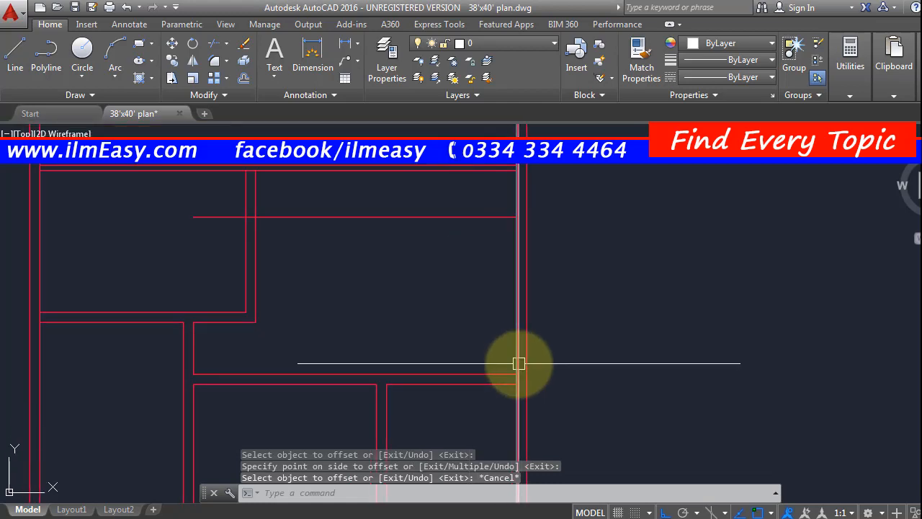
{"action": "left_click", "coordinate": [517, 216]}
{"action": "left_click", "coordinate": [517, 373]}
{"action": "left_click", "coordinate": [498, 360]}
{"action": "scroll", "coordinate": [474, 288], "scroll_direction": "up", "scroll_amount": 5}
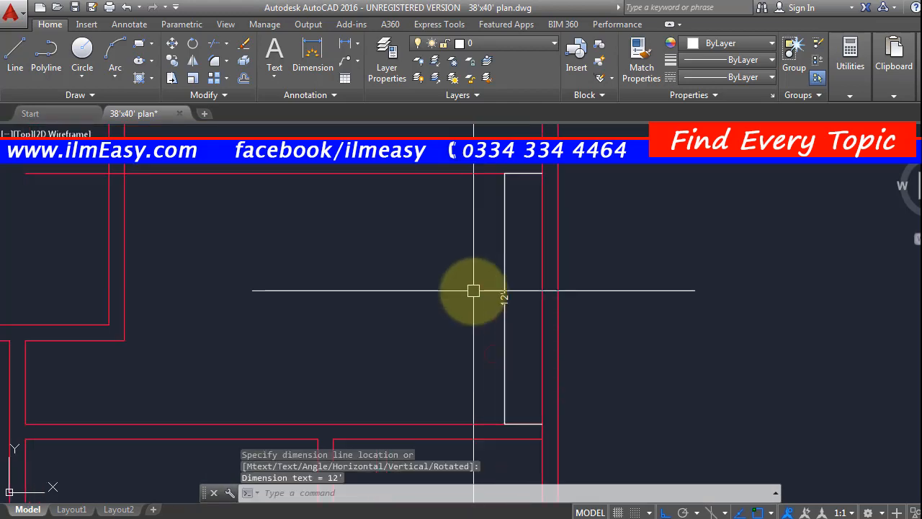
{"action": "key", "text": "Escape"}
{"action": "left_click", "coordinate": [497, 310]}
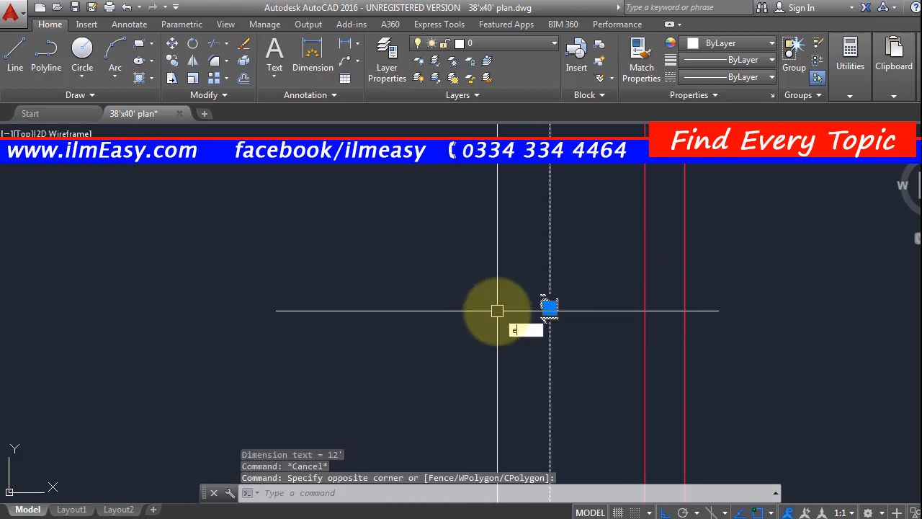
{"action": "key", "text": "Return"}
{"action": "scroll", "coordinate": [498, 310], "scroll_direction": "down", "scroll_amount": 5}
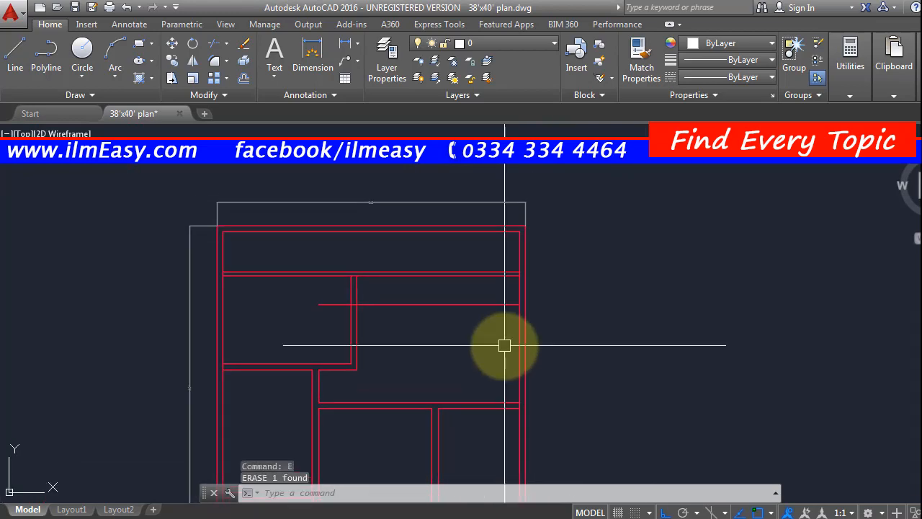
Offset the new horizontal line 9" upward to form a wall.
{"action": "key", "text": "Return"}
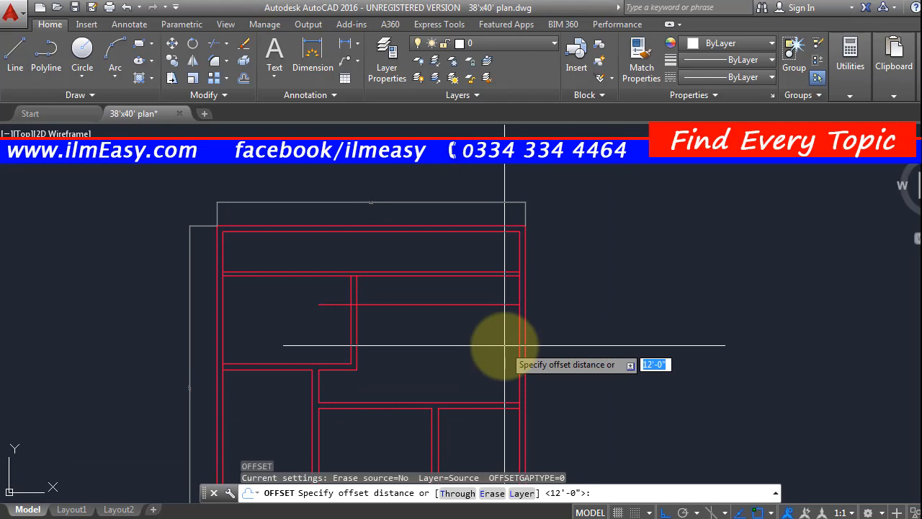
{"action": "type", "text": "9"}
{"action": "key", "text": "Return"}
{"action": "scroll", "coordinate": [505, 343], "scroll_direction": "up", "scroll_amount": 4}
{"action": "left_click", "coordinate": [468, 295]}
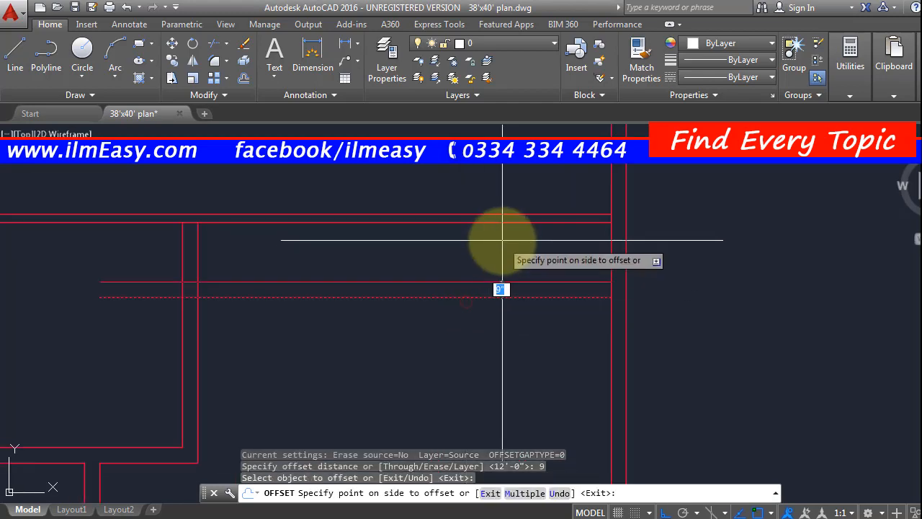
{"action": "left_click", "coordinate": [502, 240]}
{"action": "key", "text": "Escape"}
Fillet the thin partition's two lines with the upper-left room's right wall lines to form a corner with radius 0.
{"action": "scroll", "coordinate": [503, 291], "scroll_direction": "down", "scroll_amount": 4}
{"action": "scroll", "coordinate": [530, 249], "scroll_direction": "up", "scroll_amount": 2}
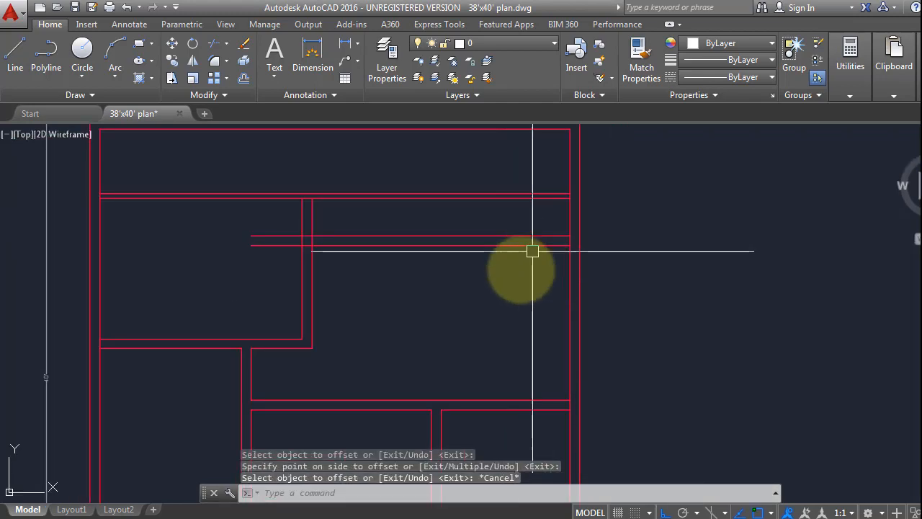
{"action": "middle_click_drag", "start_coordinate": [528, 269], "coordinate": [529, 323]}
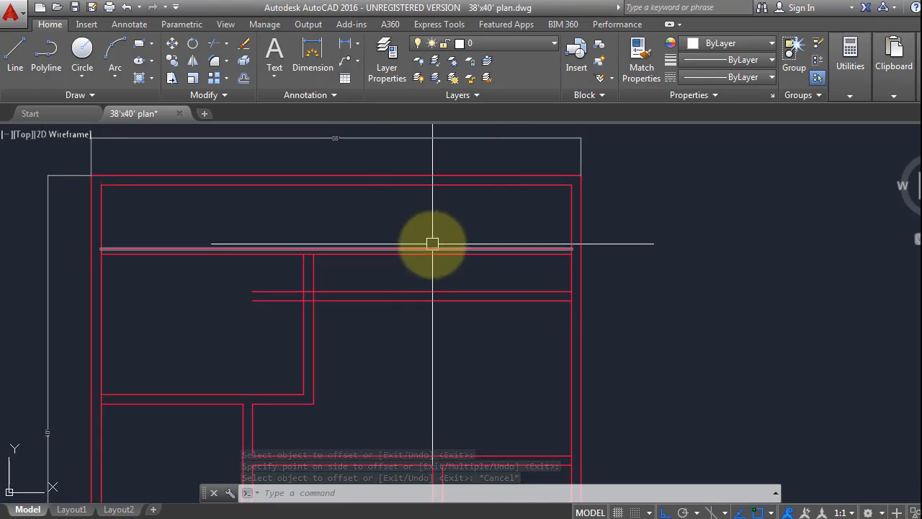
{"action": "type", "text": "f"}
{"action": "key", "text": "Return"}
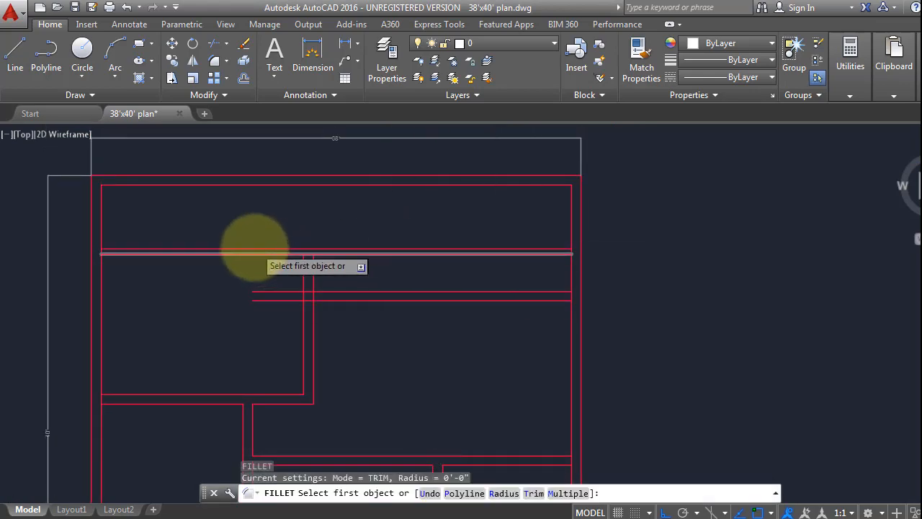
{"action": "scroll", "coordinate": [254, 246], "scroll_direction": "up", "scroll_amount": 4}
{"action": "left_click", "coordinate": [306, 252]}
{"action": "left_click", "coordinate": [404, 280]}
{"action": "key", "text": "Return"}
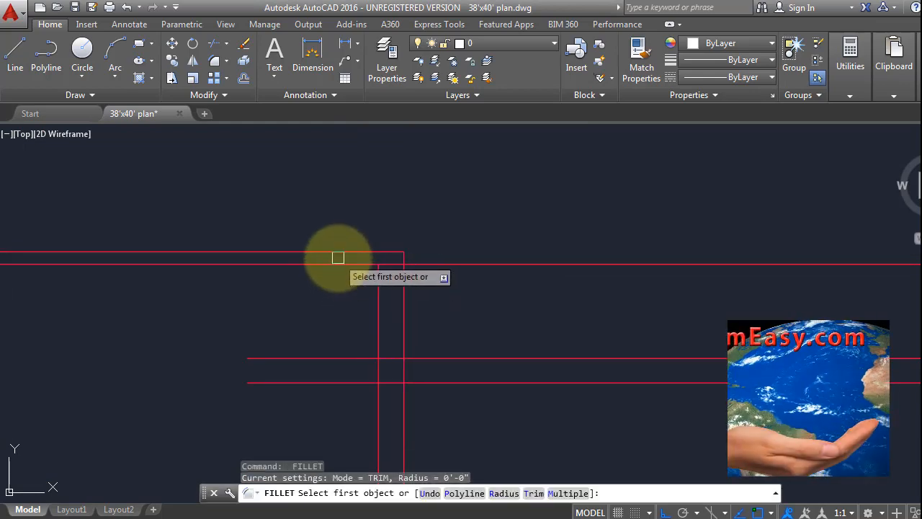
{"action": "left_click", "coordinate": [339, 263]}
{"action": "left_click", "coordinate": [376, 298]}
{"action": "key", "text": "Escape"}
{"action": "key", "text": "Escape"}
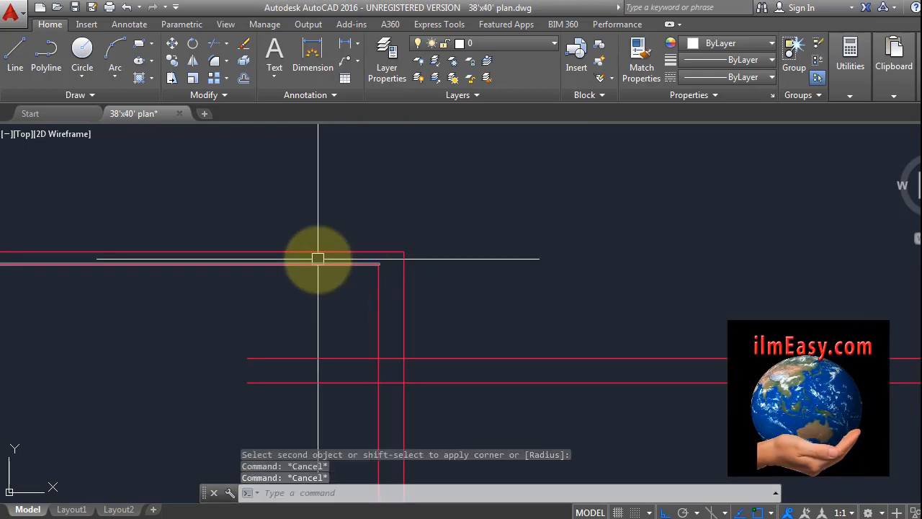
Trim the overlapping line segments where the new horizontal wall crosses the upper-left room's right wall.
{"action": "type", "text": "tr"}
{"action": "key", "text": "Return"}
{"action": "key", "text": "Return"}
{"action": "scroll", "coordinate": [376, 281], "scroll_direction": "up", "scroll_amount": 3}
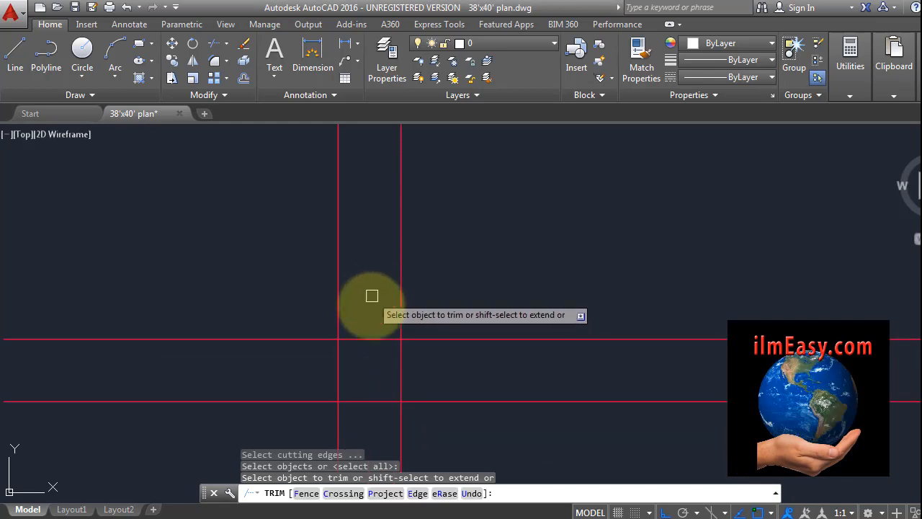
{"action": "scroll", "coordinate": [370, 335], "scroll_direction": "down", "scroll_amount": 4}
{"action": "scroll", "coordinate": [370, 339], "scroll_direction": "up", "scroll_amount": 2}
{"action": "left_click", "coordinate": [370, 346]}
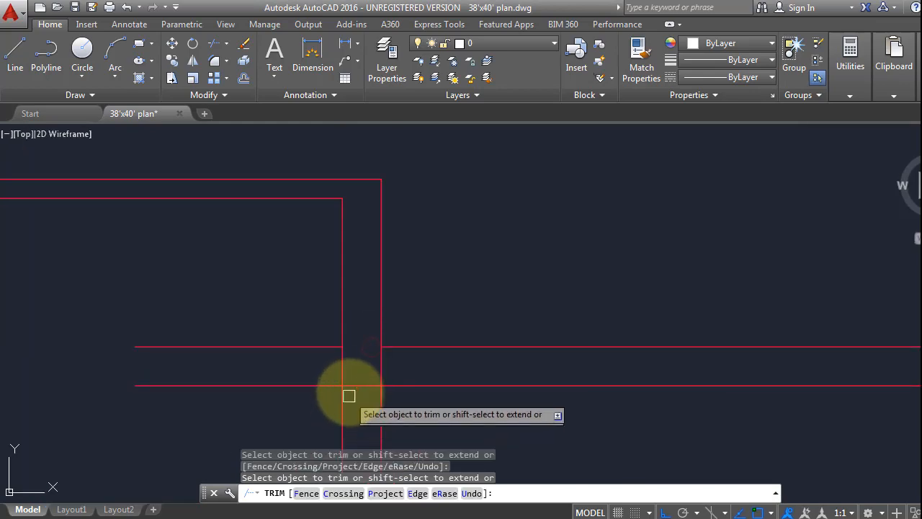
{"action": "left_click", "coordinate": [350, 358]}
{"action": "left_click", "coordinate": [335, 368]}
{"action": "key", "text": "Escape"}
Erase the two leftover horizontal line stubs inside the upper-left room.
{"action": "left_click", "coordinate": [309, 292]}
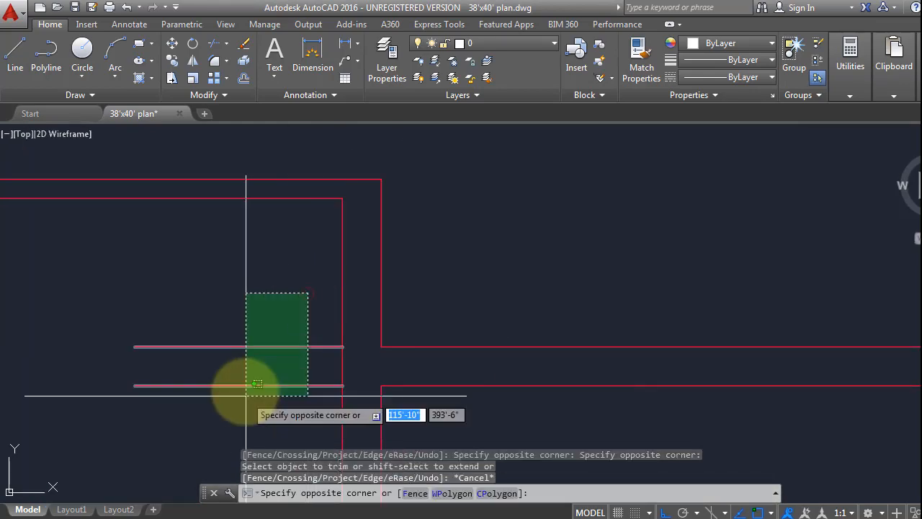
{"action": "left_click", "coordinate": [247, 394]}
{"action": "middle_click_drag", "start_coordinate": [252, 366], "coordinate": [280, 302]}
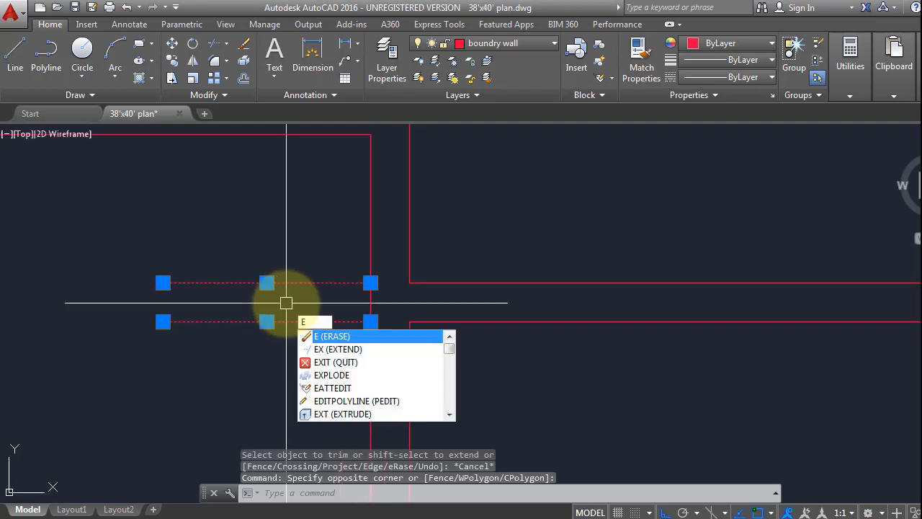
{"action": "key", "text": "Return"}
{"action": "scroll", "coordinate": [296, 303], "scroll_direction": "down", "scroll_amount": 3}
{"action": "key", "text": "Escape"}
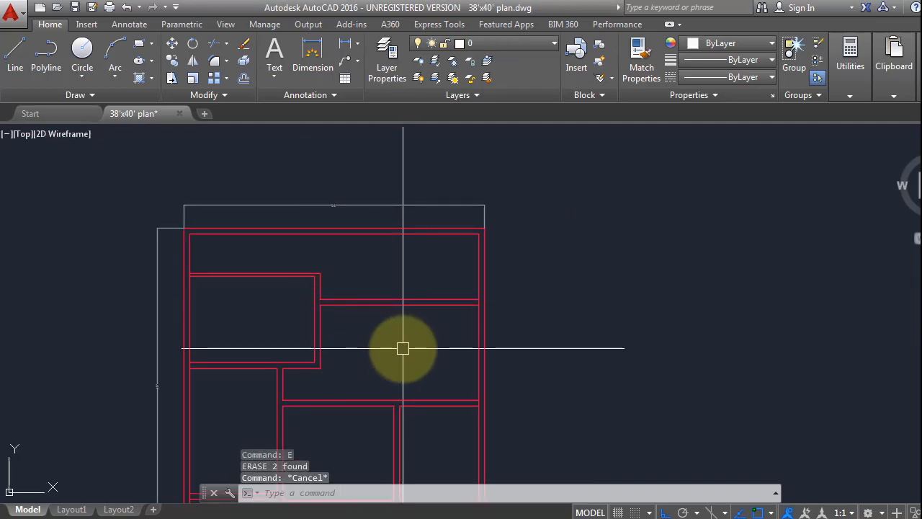
Review the wall layout across the whole floor plan and save the drawing.
{"action": "middle_click_drag", "start_coordinate": [454, 332], "coordinate": [456, 256]}
{"action": "middle_click_drag", "start_coordinate": [434, 408], "coordinate": [465, 343]}
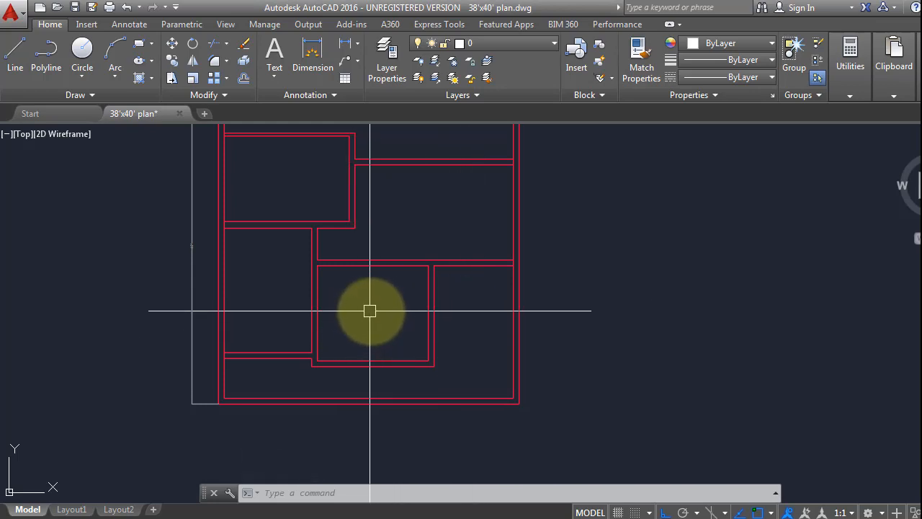
{"action": "middle_click_drag", "start_coordinate": [278, 257], "coordinate": [283, 294]}
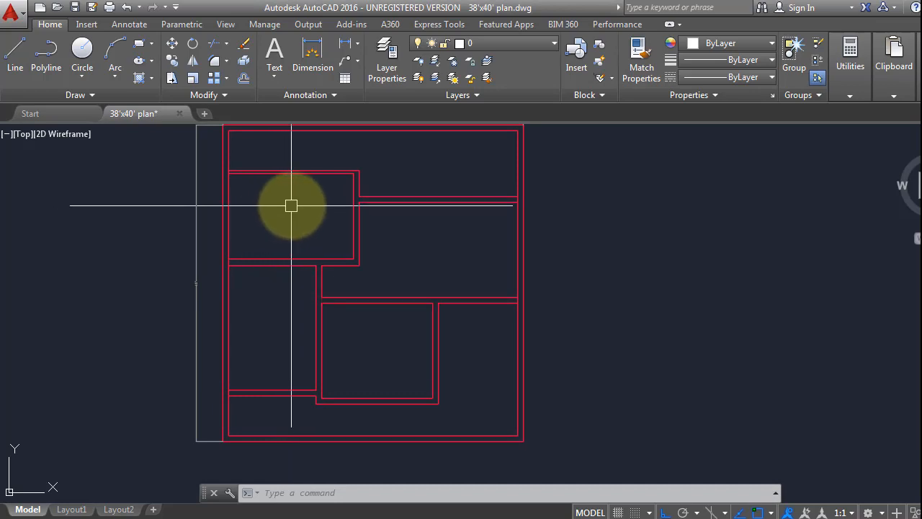
{"action": "middle_click_drag", "start_coordinate": [436, 231], "coordinate": [438, 295]}
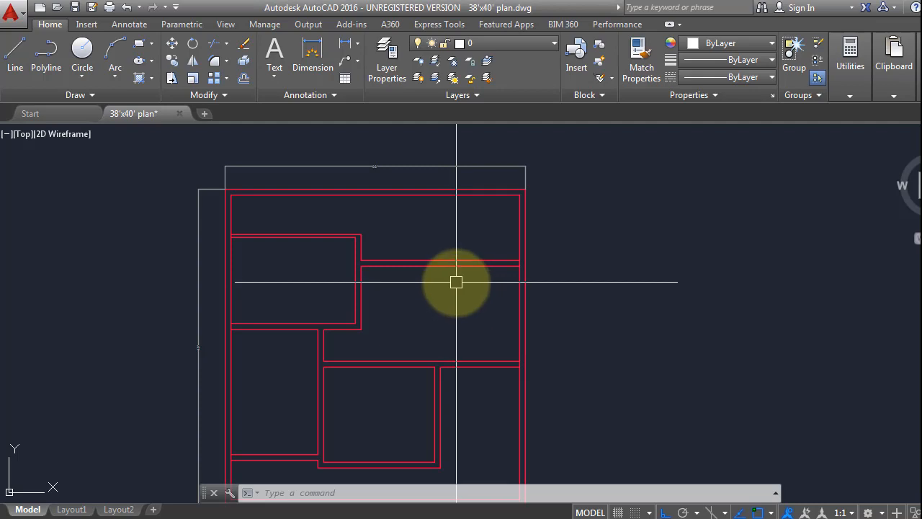
{"action": "scroll", "coordinate": [504, 236], "scroll_direction": "up", "scroll_amount": 2}
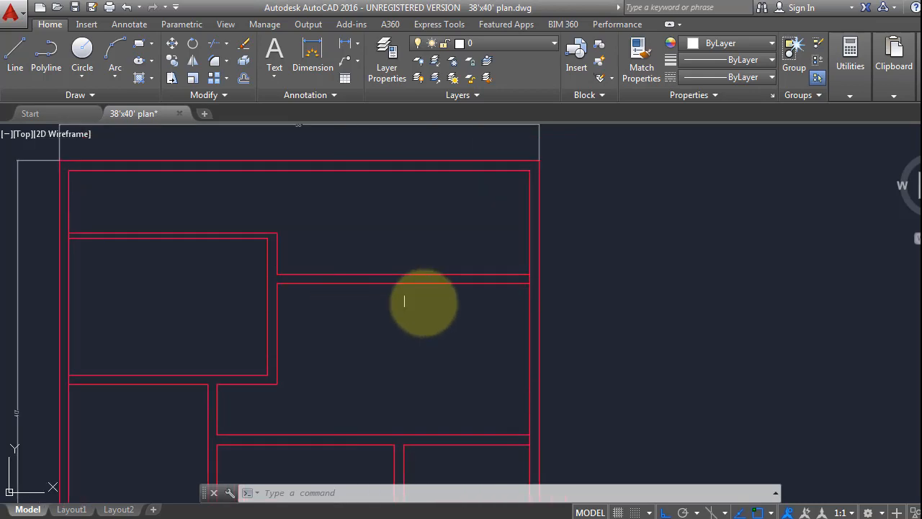
{"action": "middle_click_drag", "start_coordinate": [434, 310], "coordinate": [399, 319]}
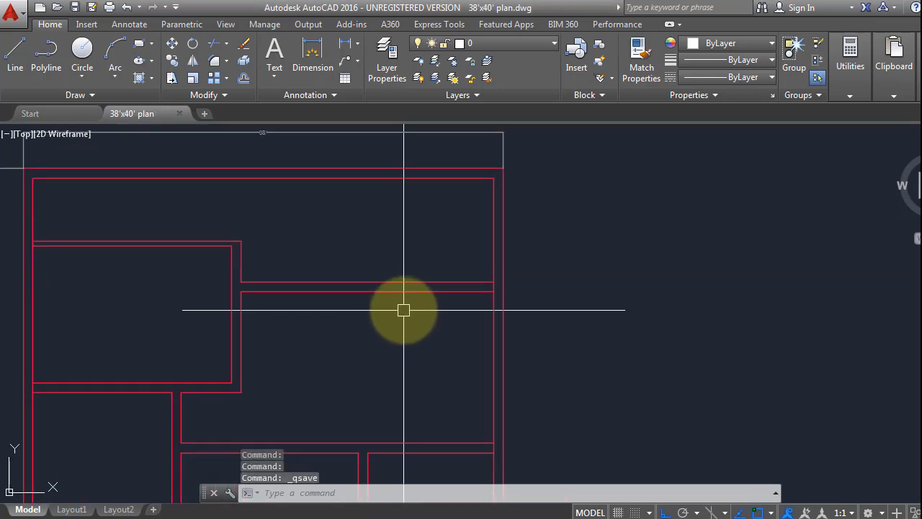
{"action": "scroll", "coordinate": [407, 298], "scroll_direction": "down", "scroll_amount": 2}
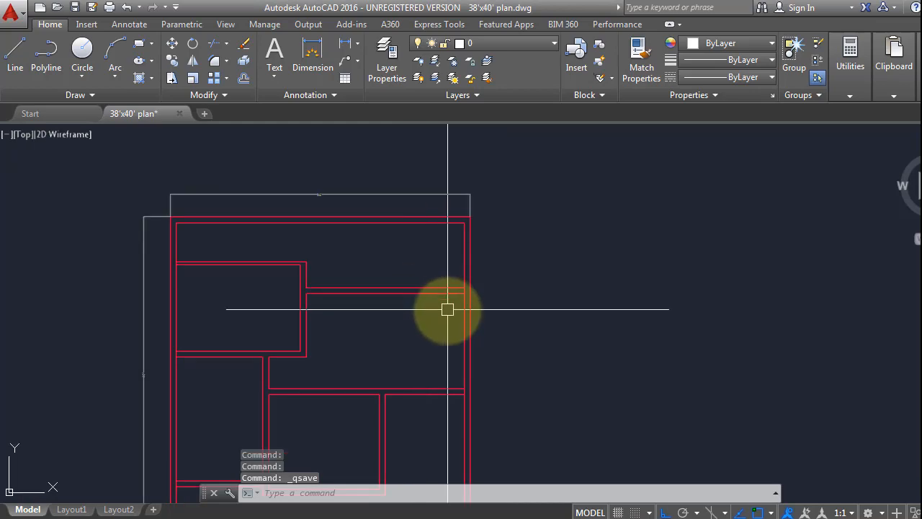
{"action": "scroll", "coordinate": [449, 321], "scroll_direction": "up", "scroll_amount": 2}
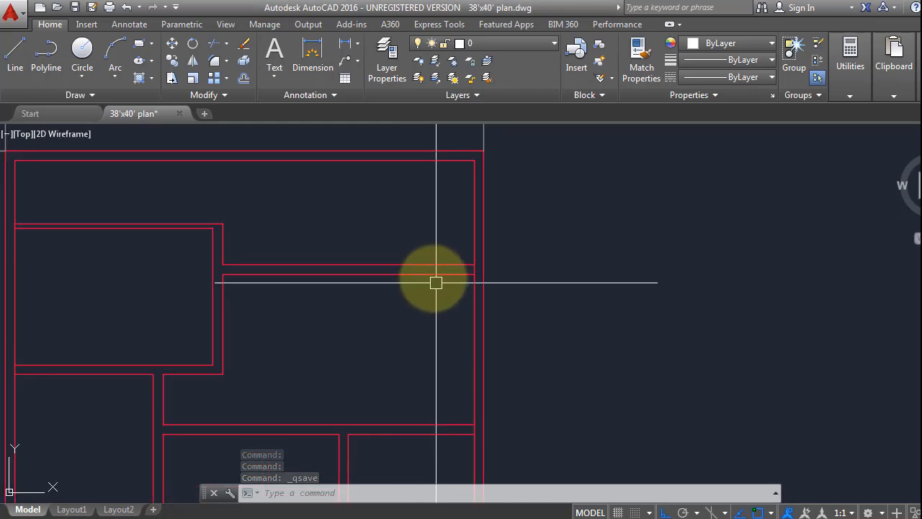
{"action": "middle_click_drag", "start_coordinate": [434, 280], "coordinate": [439, 329]}
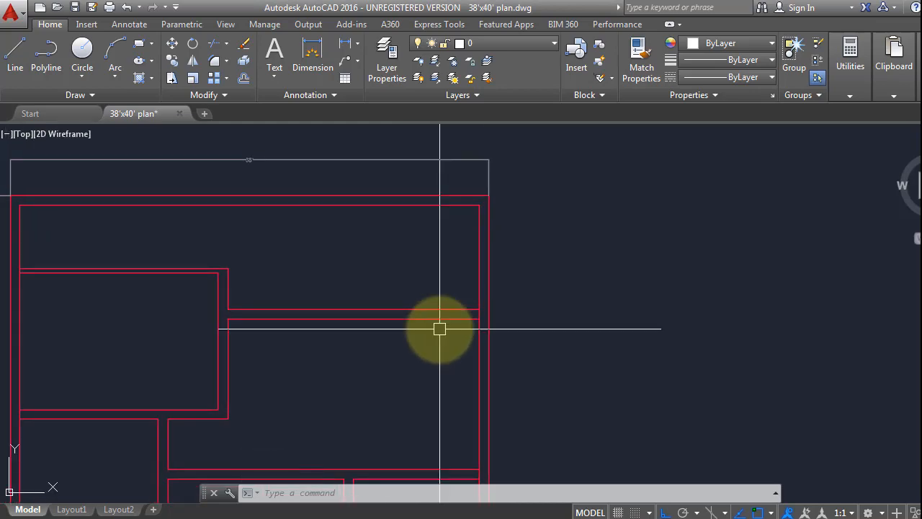
{"action": "scroll", "coordinate": [443, 321], "scroll_direction": "down", "scroll_amount": 2}
{"action": "scroll", "coordinate": [450, 351], "scroll_direction": "up", "scroll_amount": 2}
{"action": "middle_click_drag", "start_coordinate": [452, 365], "coordinate": [461, 323]}
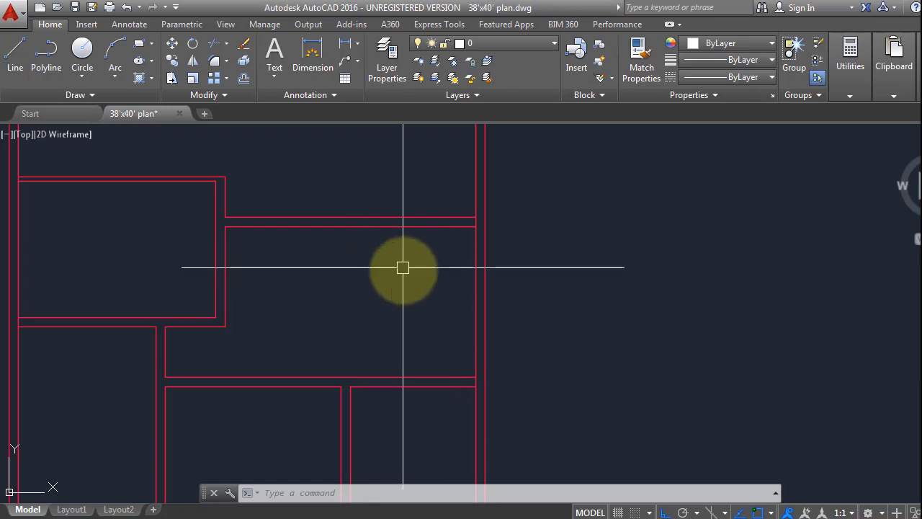
{"action": "middle_click_drag", "start_coordinate": [403, 268], "coordinate": [420, 361]}
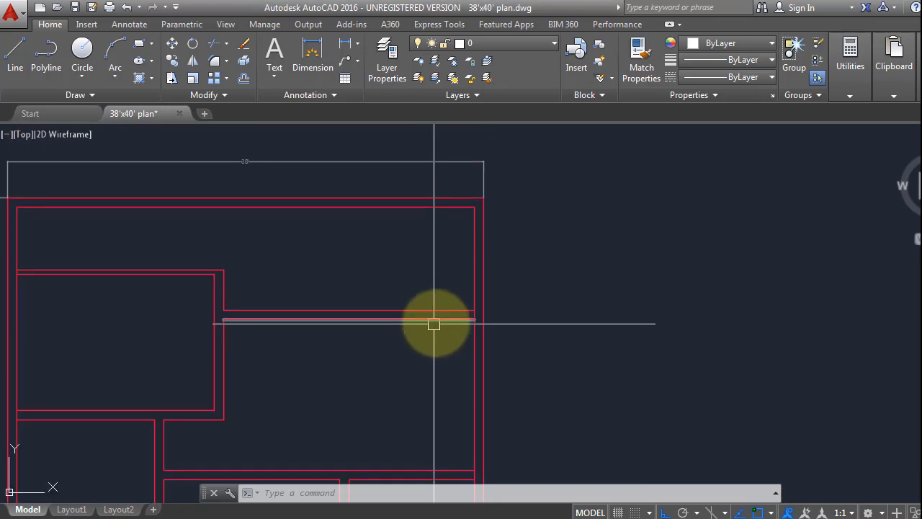
{"action": "scroll", "coordinate": [437, 322], "scroll_direction": "up", "scroll_amount": 2}
{"action": "scroll", "coordinate": [437, 321], "scroll_direction": "down", "scroll_amount": 2}
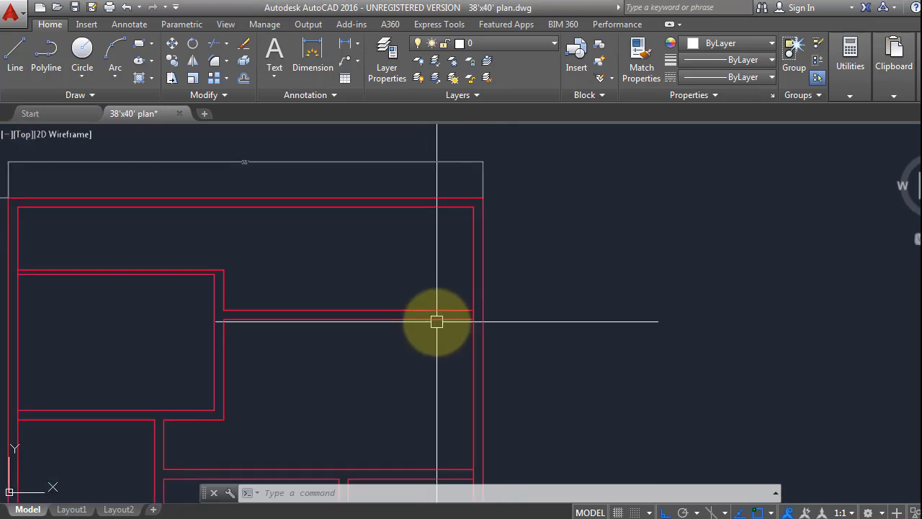
{"action": "scroll", "coordinate": [391, 318], "scroll_direction": "up", "scroll_amount": 2}
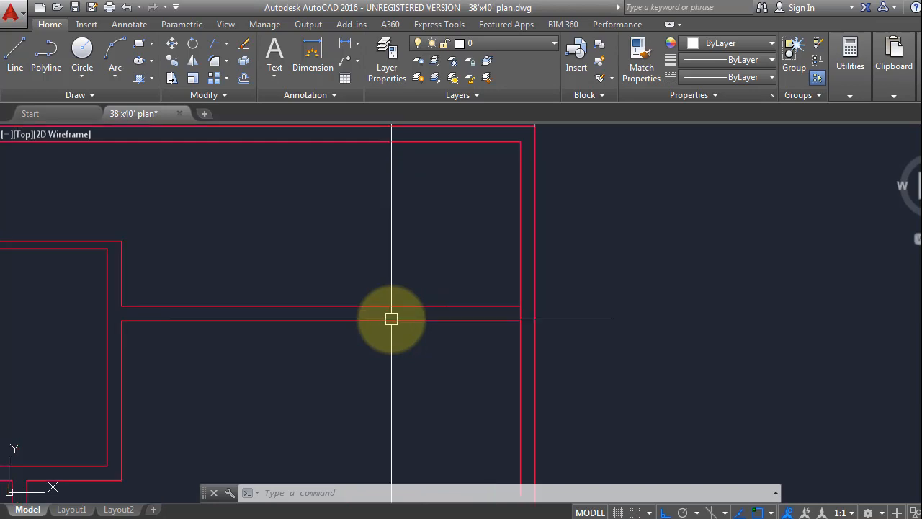
{"action": "scroll", "coordinate": [391, 318], "scroll_direction": "down", "scroll_amount": 1}
{"action": "scroll", "coordinate": [416, 308], "scroll_direction": "down", "scroll_amount": 1}
{"action": "scroll", "coordinate": [407, 315], "scroll_direction": "up", "scroll_amount": 2}
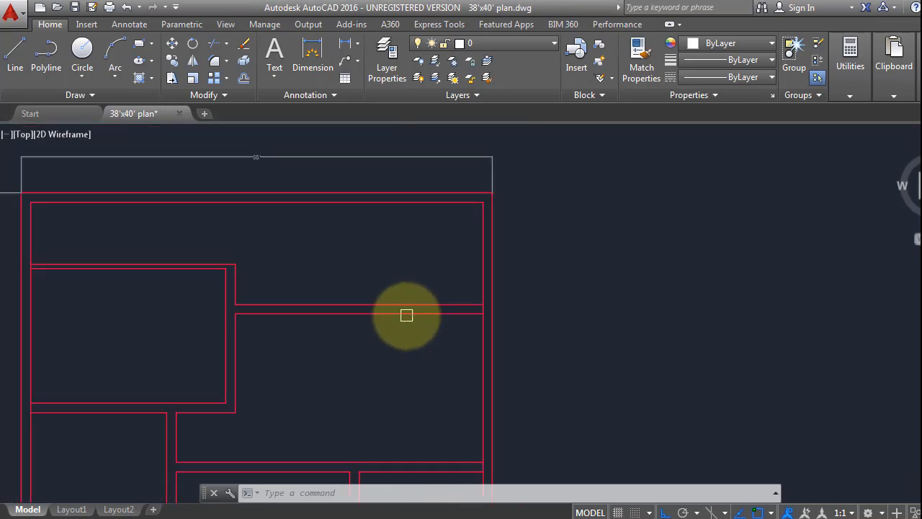
{"action": "scroll", "coordinate": [460, 308], "scroll_direction": "down", "scroll_amount": 2}
{"action": "scroll", "coordinate": [404, 315], "scroll_direction": "up", "scroll_amount": 2}
{"action": "scroll", "coordinate": [497, 308], "scroll_direction": "down", "scroll_amount": 1}
{"action": "scroll", "coordinate": [497, 308], "scroll_direction": "up", "scroll_amount": 2}
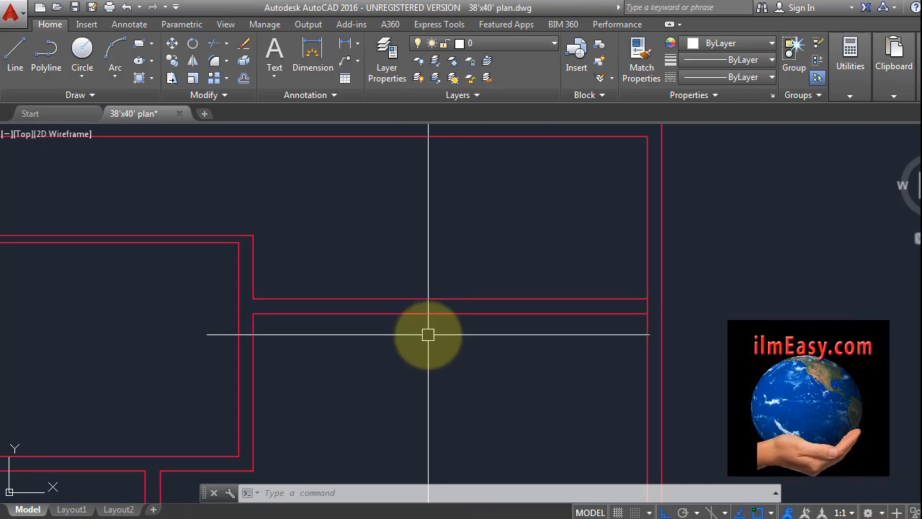
{"action": "scroll", "coordinate": [488, 337], "scroll_direction": "down", "scroll_amount": 2}
{"action": "scroll", "coordinate": [498, 321], "scroll_direction": "up", "scroll_amount": 4}
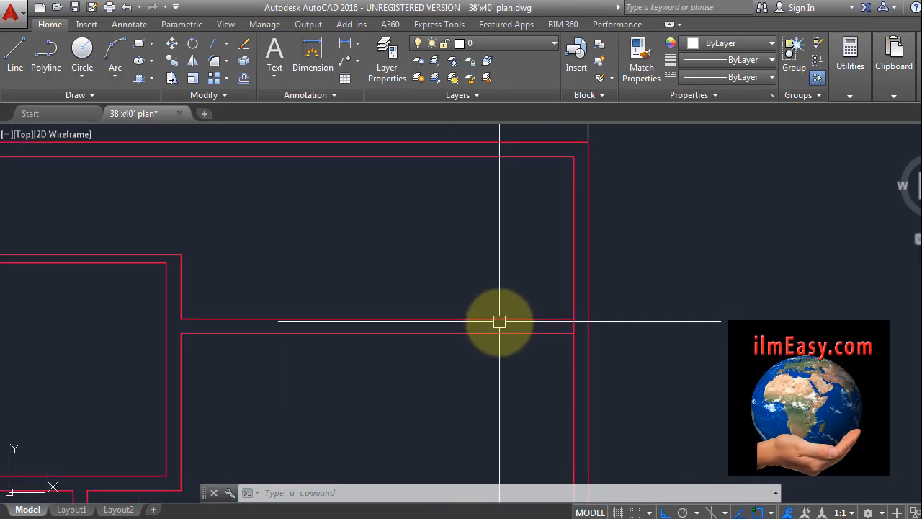
Check the spacing between the top exterior wall and the new horizontal wall with a temporary vertical dimension, and erase that dimension.
{"action": "type", "text": "dli"}
{"action": "key", "text": "Return"}
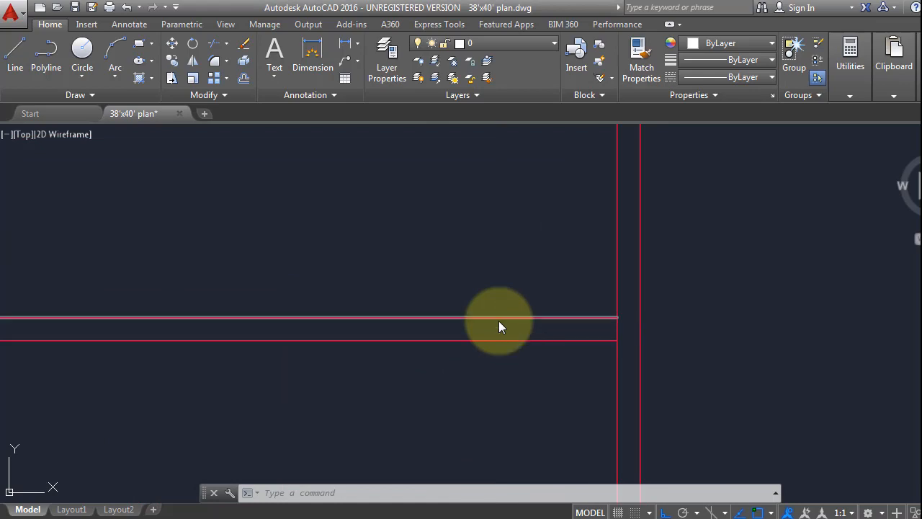
{"action": "scroll", "coordinate": [501, 317], "scroll_direction": "down", "scroll_amount": 3}
{"action": "scroll", "coordinate": [552, 199], "scroll_direction": "up", "scroll_amount": 3}
{"action": "left_click", "coordinate": [552, 201]}
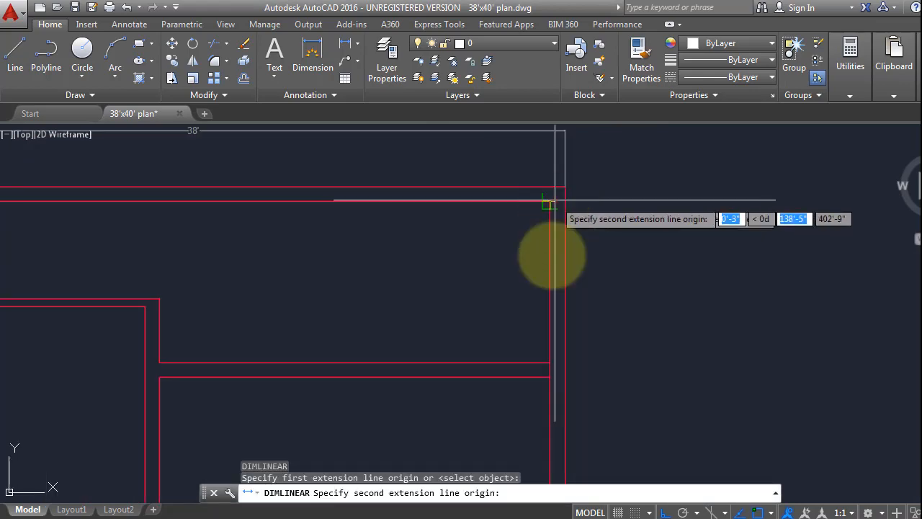
{"action": "left_click", "coordinate": [551, 362]}
{"action": "left_click", "coordinate": [519, 282]}
{"action": "key", "text": "Escape"}
{"action": "scroll", "coordinate": [521, 281], "scroll_direction": "up", "scroll_amount": 6}
{"action": "left_click_drag", "start_coordinate": [555, 246], "coordinate": [443, 314]}
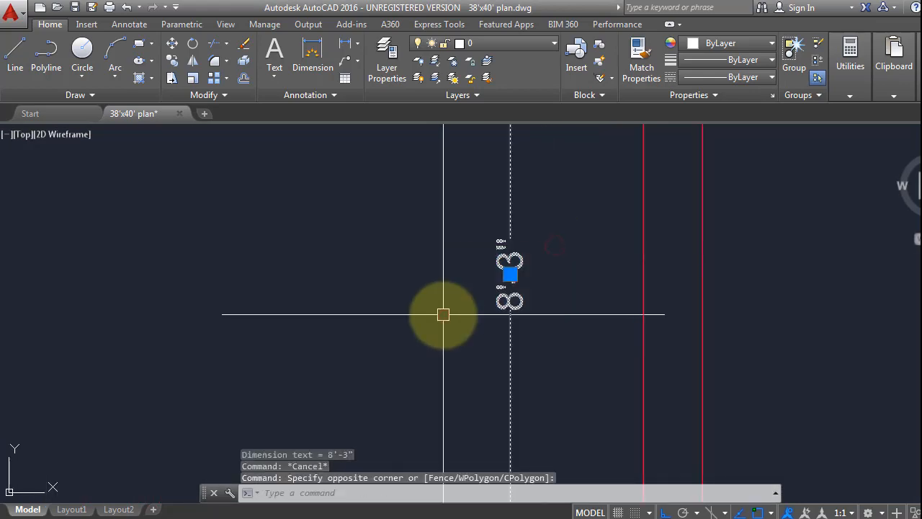
{"action": "key", "text": "Delete"}
{"action": "scroll", "coordinate": [486, 276], "scroll_direction": "down", "scroll_amount": 5}
{"action": "key", "text": "Escape"}
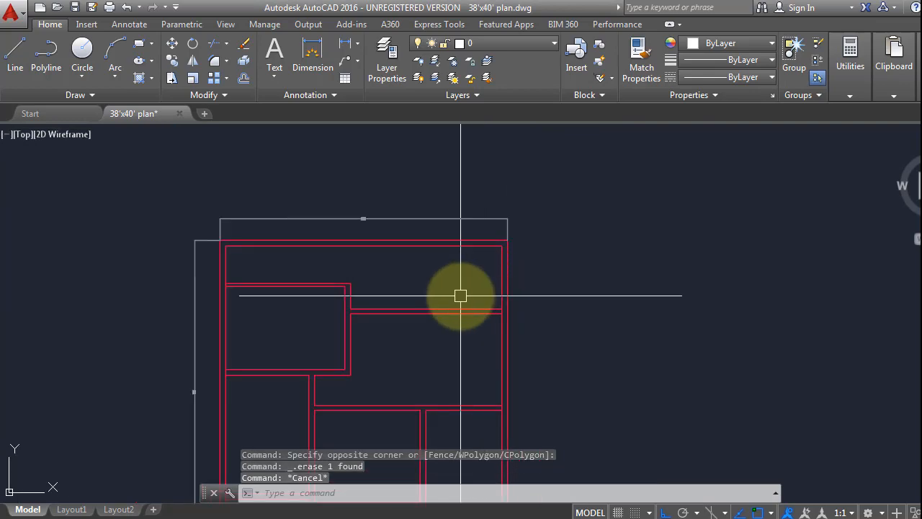
Offset the right exterior wall's inner line 8' to the left, into the upper-right area.
{"action": "scroll", "coordinate": [461, 295], "scroll_direction": "up", "scroll_amount": 4}
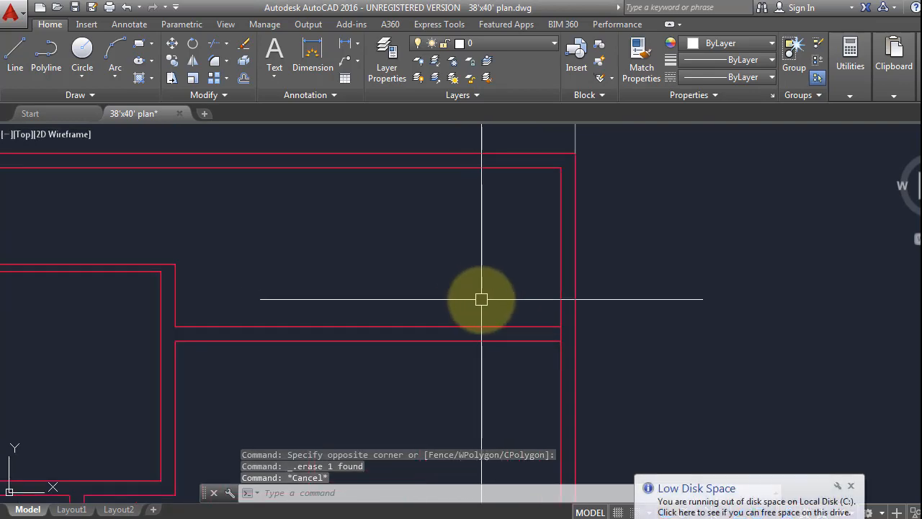
{"action": "key", "text": "Escape"}
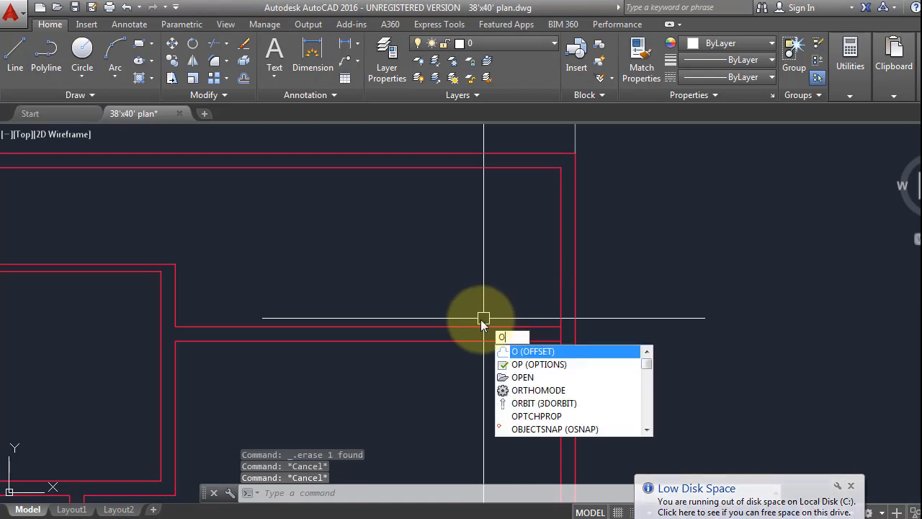
{"action": "key", "text": "Return"}
{"action": "type", "text": "8"}
{"action": "key", "text": "Return"}
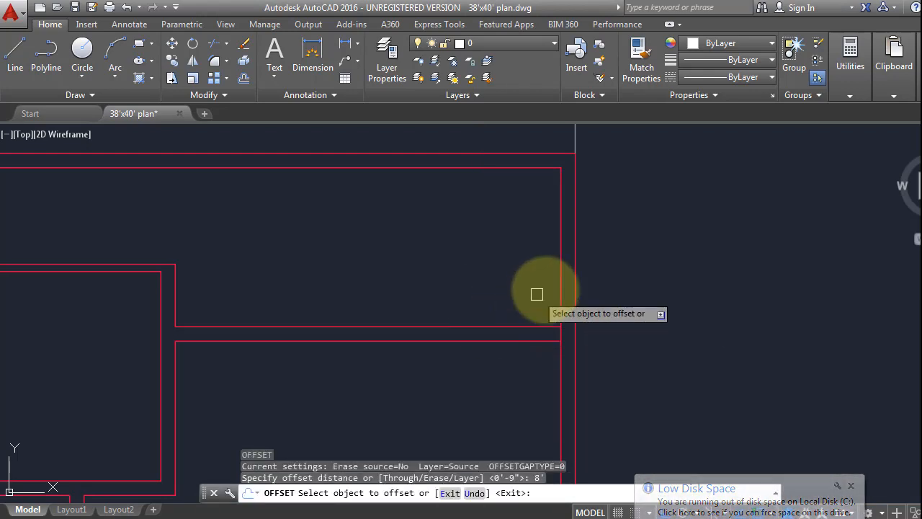
{"action": "left_click", "coordinate": [558, 283]}
{"action": "left_click", "coordinate": [516, 283]}
{"action": "key", "text": "Escape"}
{"action": "key", "text": "Escape"}
{"action": "key", "text": "Escape"}
{"action": "scroll", "coordinate": [493, 285], "scroll_direction": "down", "scroll_amount": 4}
{"action": "scroll", "coordinate": [490, 287], "scroll_direction": "up", "scroll_amount": 4}
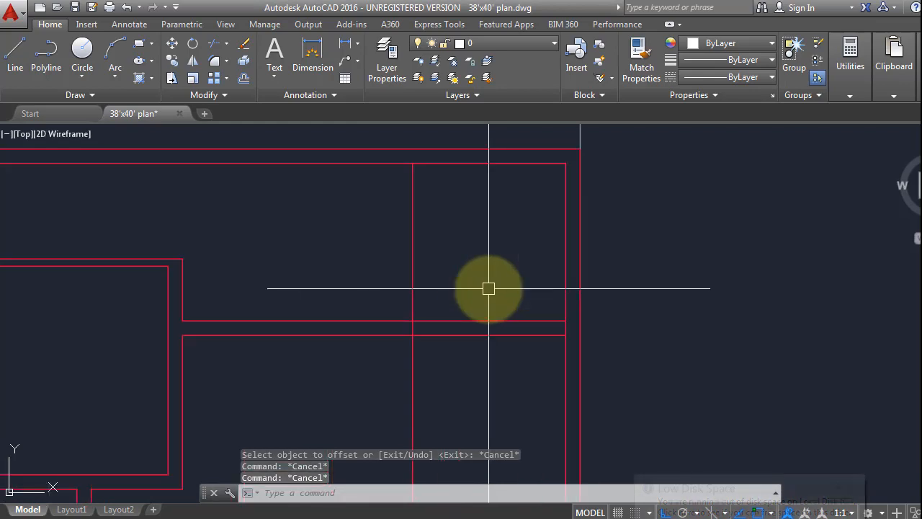
Fillet the new vertical line with the horizontal wall's upper line to form the upper-right room's inner corner with radius 0.
{"action": "type", "text": "f"}
{"action": "key", "text": "Return"}
{"action": "left_click", "coordinate": [414, 296]}
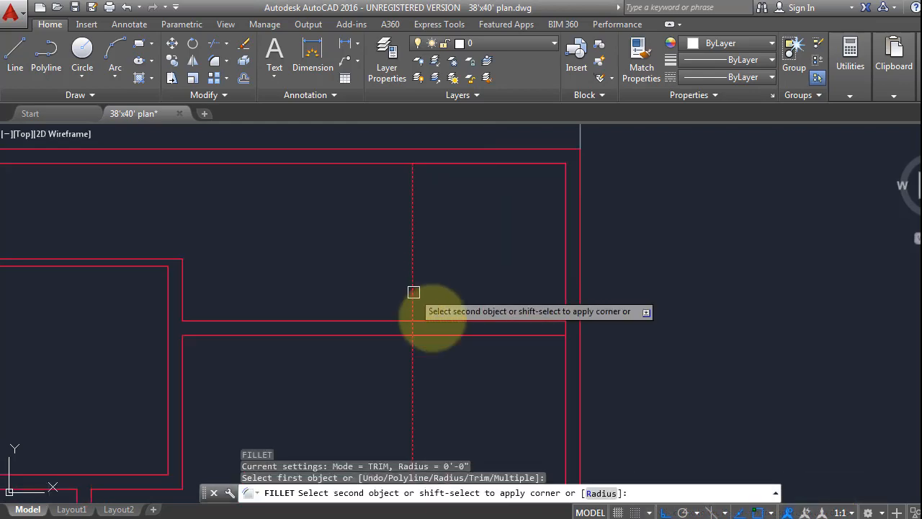
{"action": "left_click", "coordinate": [458, 320]}
{"action": "key", "text": "Escape"}
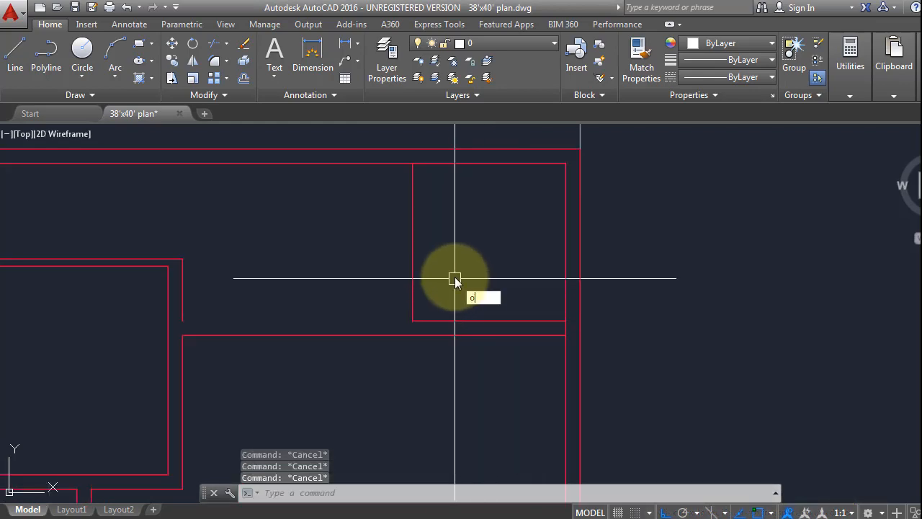
Offset the upper-right room's new vertical line 9" to the left to form a wall.
{"action": "type", "text": "o"}
{"action": "key", "text": "Return"}
{"action": "key", "text": "Return"}
{"action": "left_click", "coordinate": [412, 274]}
{"action": "left_click", "coordinate": [345, 281]}
{"action": "key", "text": "Escape"}
{"action": "key", "text": "Escape"}
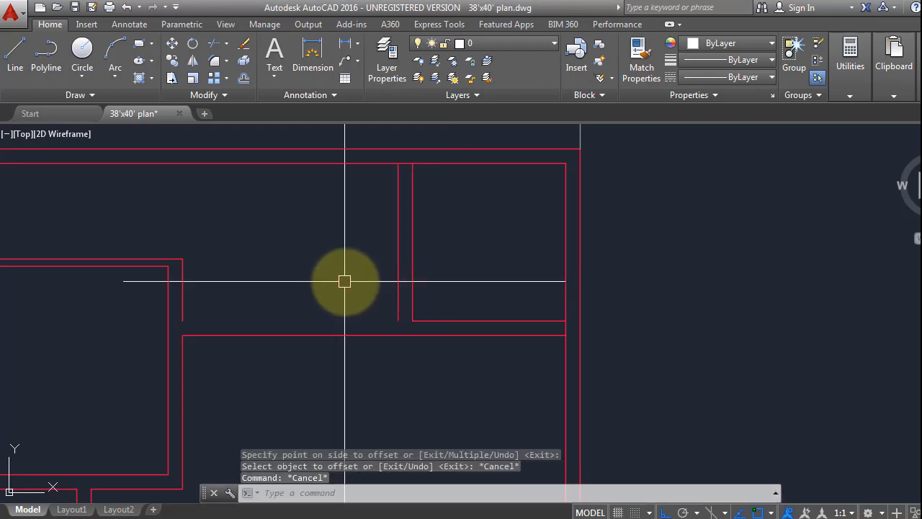
Fillet the outer vertical line with the horizontal wall's lower line to close the upper-right room's outer corner.
{"action": "type", "text": "f"}
{"action": "key", "text": "Return"}
{"action": "left_click", "coordinate": [397, 273]}
{"action": "left_click", "coordinate": [478, 334]}
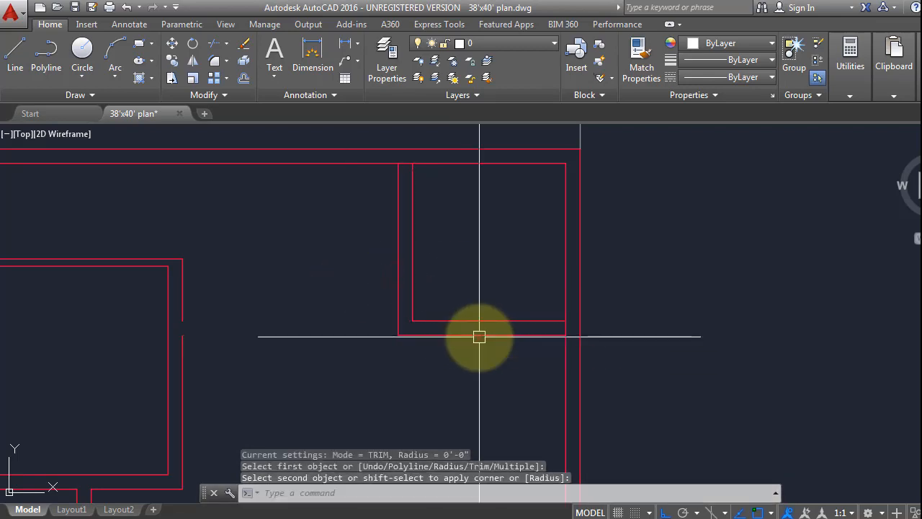
{"action": "key", "text": "Escape"}
{"action": "key", "text": "Escape"}
Join the two collinear segments of the upper-left room's outer right wall line into a single line.
{"action": "middle_click_drag", "start_coordinate": [313, 330], "coordinate": [360, 325]}
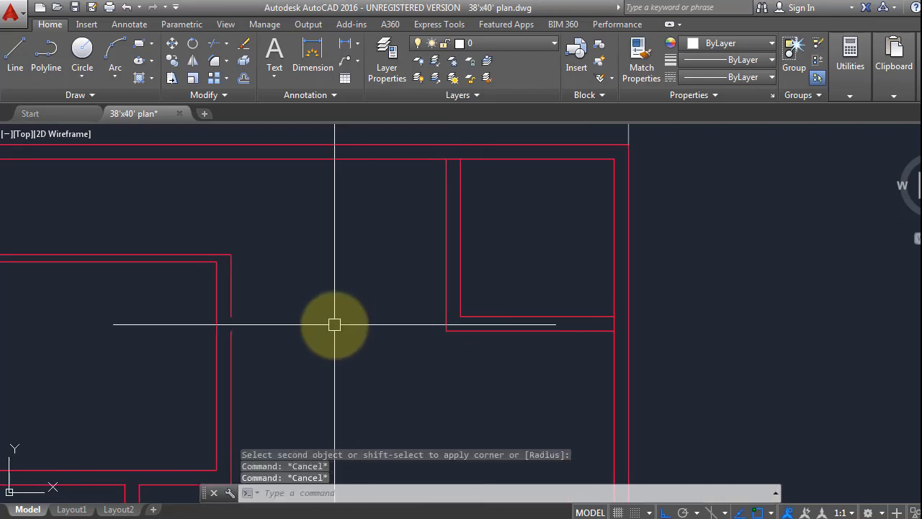
{"action": "left_click", "coordinate": [231, 331]}
{"action": "left_click", "coordinate": [231, 295]}
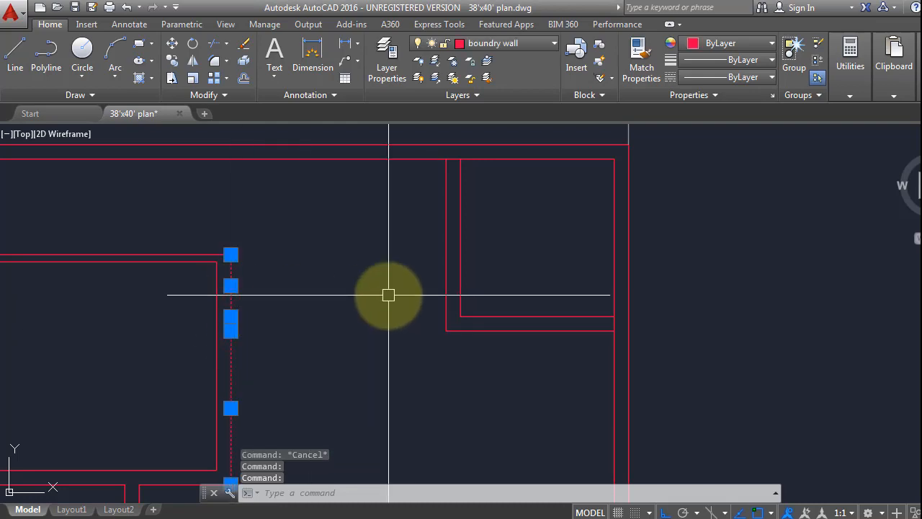
{"action": "key", "text": "Escape"}
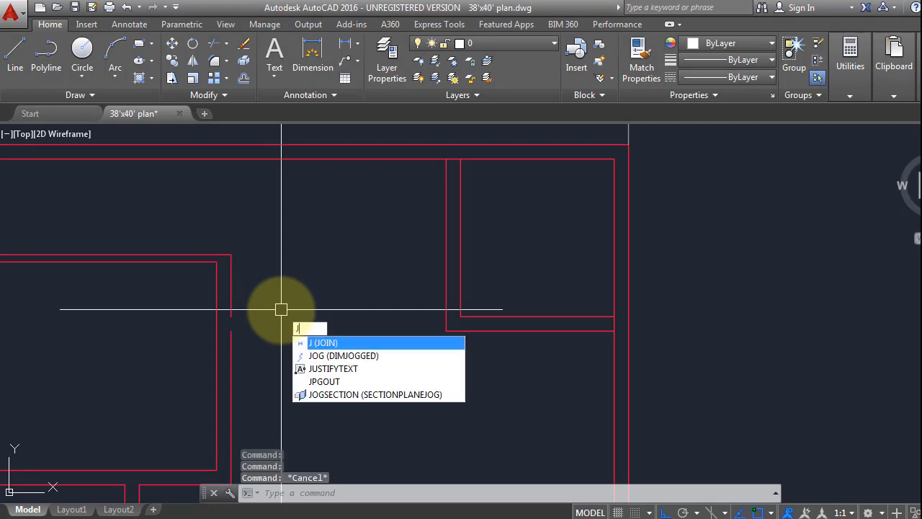
{"action": "key", "text": "Return"}
{"action": "left_click", "coordinate": [232, 376]}
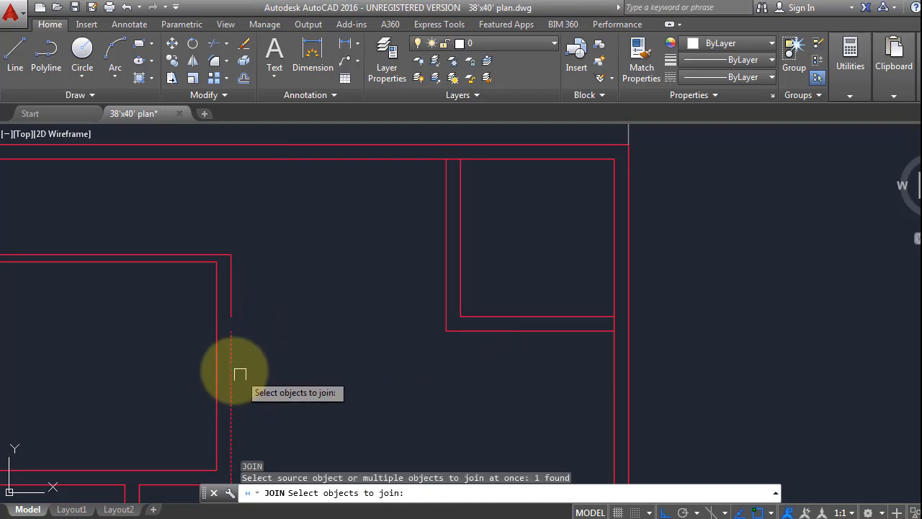
{"action": "left_click", "coordinate": [232, 290]}
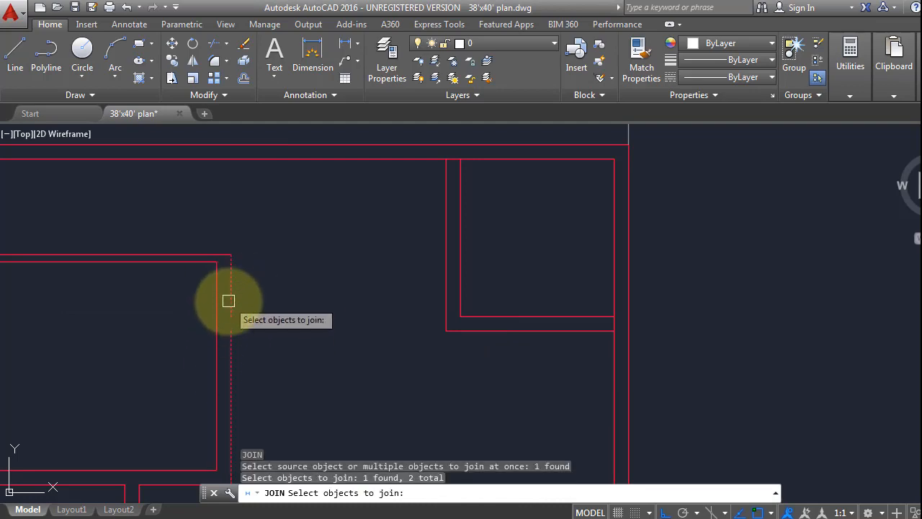
{"action": "key", "text": "Return"}
{"action": "key", "text": "Escape"}
Extend the upper-left room's two top wall lines to the right until they meet the upper-right room's outer left wall line.
{"action": "scroll", "coordinate": [228, 320], "scroll_direction": "down", "scroll_amount": 4}
{"action": "middle_click_drag", "start_coordinate": [227, 323], "coordinate": [291, 310]}
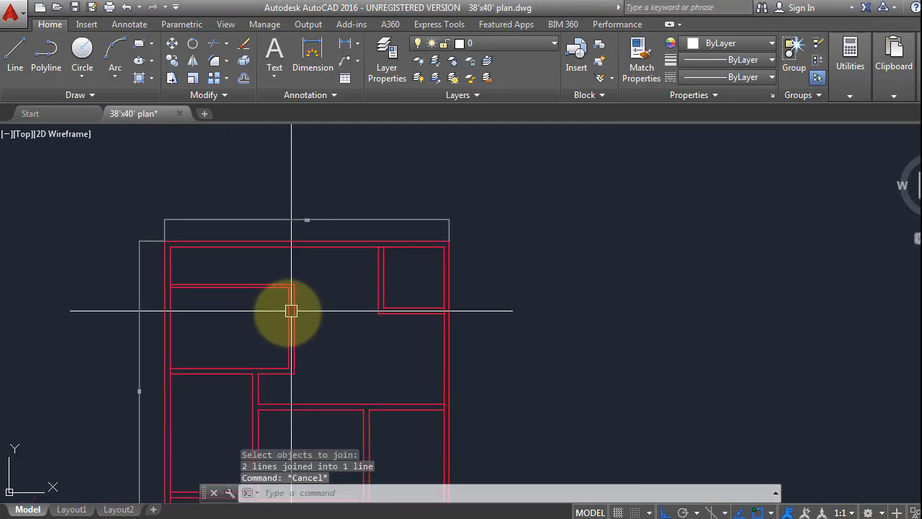
{"action": "scroll", "coordinate": [291, 310], "scroll_direction": "up", "scroll_amount": 4}
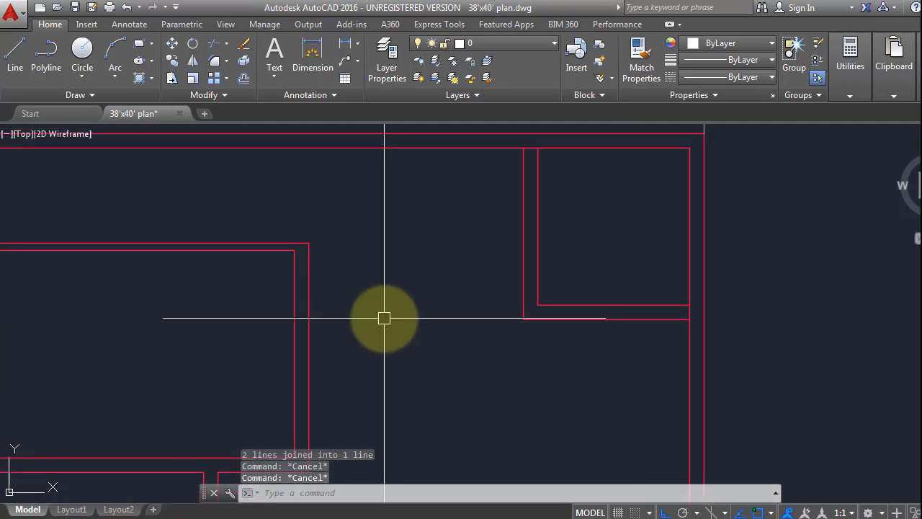
{"action": "key", "text": "Return"}
{"action": "left_click", "coordinate": [520, 262]}
{"action": "key", "text": "Return"}
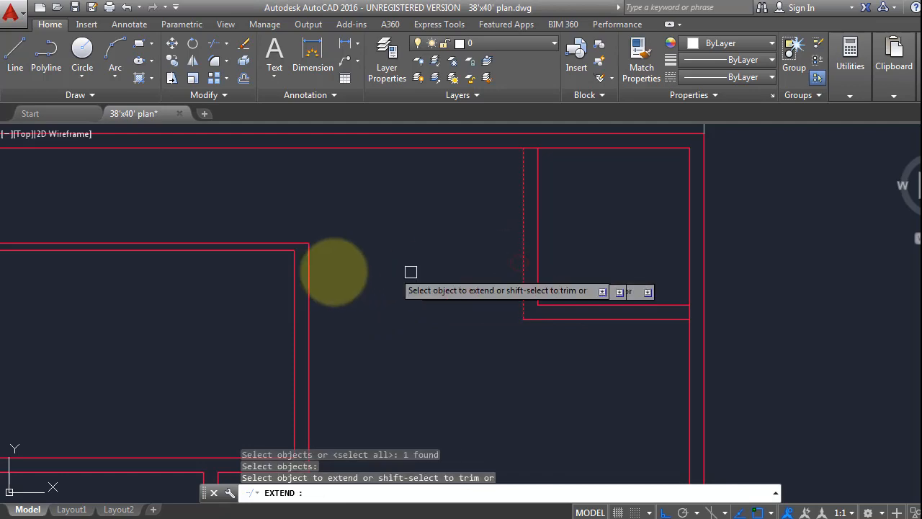
{"action": "key", "text": "Escape"}
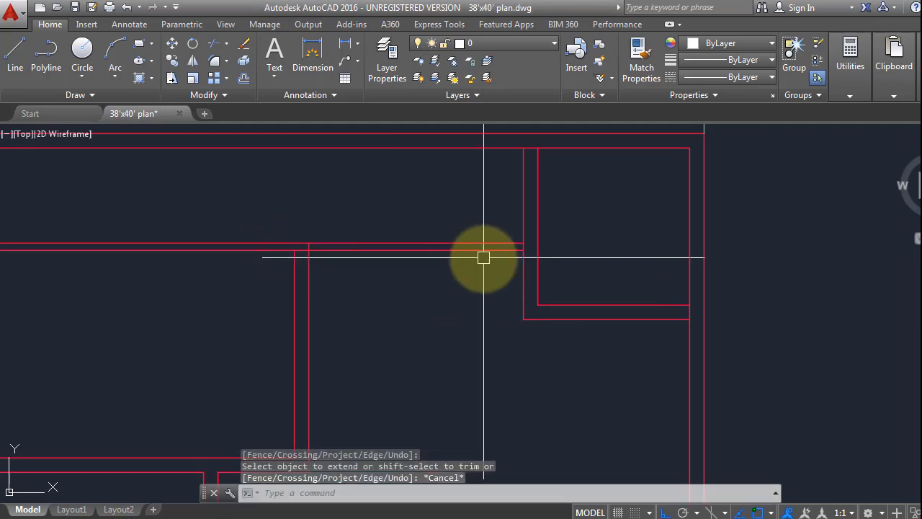
Trim the vertical line pieces inside the extended horizontal wall at both of its junctions, and save the drawing.
{"action": "key", "text": "Return"}
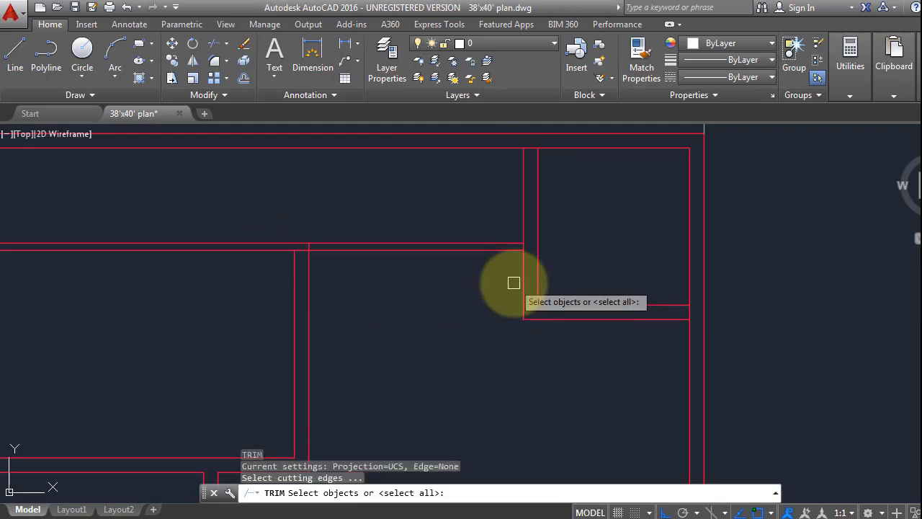
{"action": "key", "text": "Return"}
{"action": "scroll", "coordinate": [299, 256], "scroll_direction": "up", "scroll_amount": 3}
{"action": "left_click", "coordinate": [340, 250]}
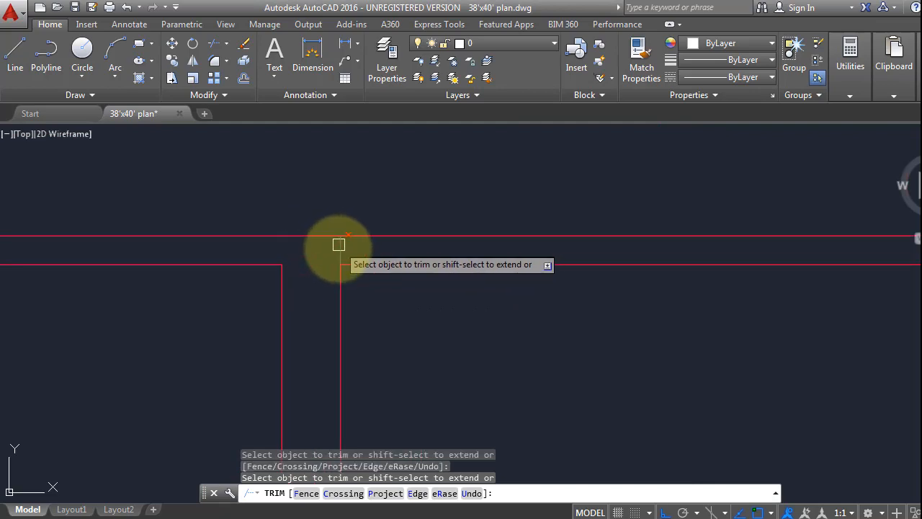
{"action": "scroll", "coordinate": [339, 279], "scroll_direction": "down", "scroll_amount": 5}
{"action": "scroll", "coordinate": [469, 274], "scroll_direction": "up", "scroll_amount": 5}
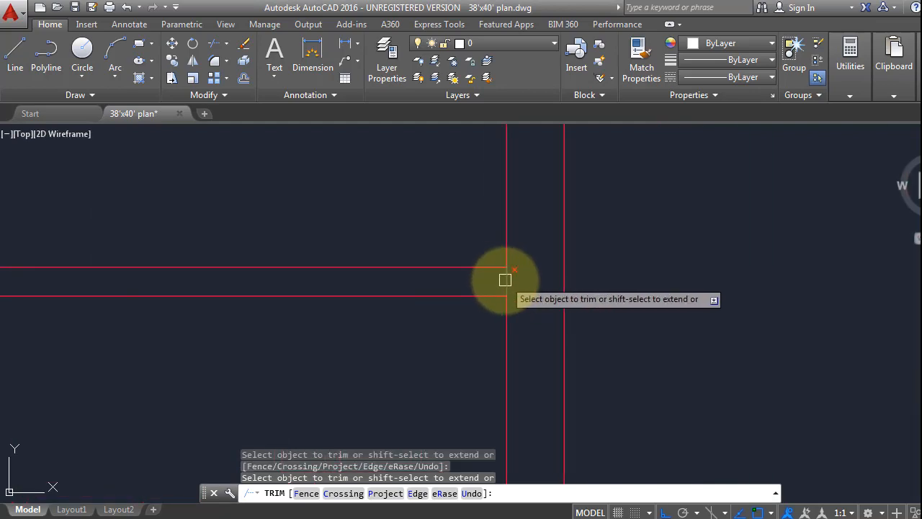
{"action": "scroll", "coordinate": [505, 280], "scroll_direction": "down", "scroll_amount": 5}
{"action": "key", "text": "Escape"}
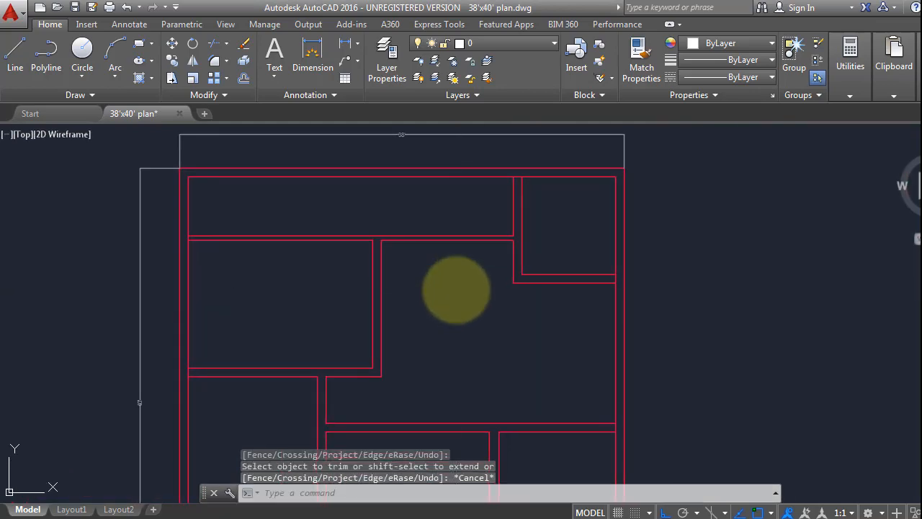
{"action": "key", "text": "ctrl+s"}
{"action": "middle_click_drag", "start_coordinate": [456, 292], "coordinate": [474, 283]}
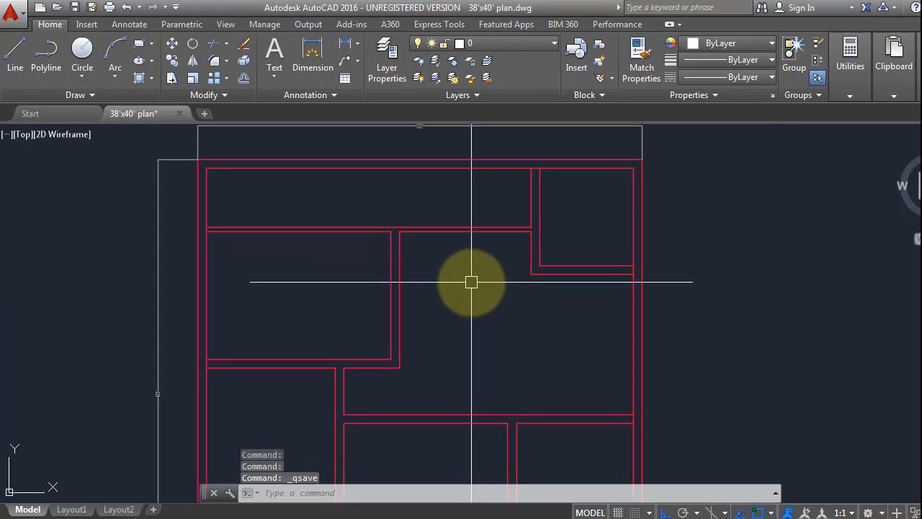
Examine the wall layout from the lower rooms up to the upper-left area of the plan.
{"action": "scroll", "coordinate": [472, 282], "scroll_direction": "down", "scroll_amount": 2}
{"action": "scroll", "coordinate": [502, 293], "scroll_direction": "up", "scroll_amount": 2}
{"action": "middle_click_drag", "start_coordinate": [531, 308], "coordinate": [536, 218]}
{"action": "scroll", "coordinate": [535, 225], "scroll_direction": "down", "scroll_amount": 2}
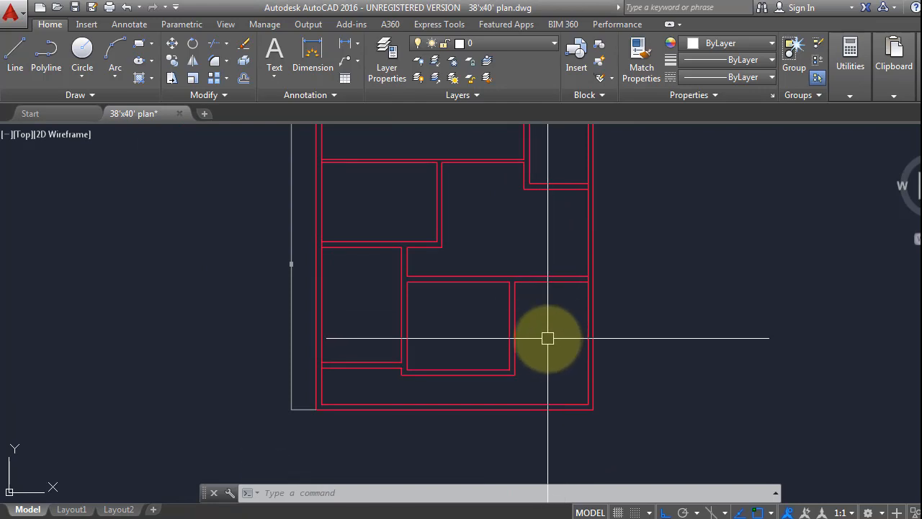
{"action": "scroll", "coordinate": [466, 331], "scroll_direction": "up", "scroll_amount": 2}
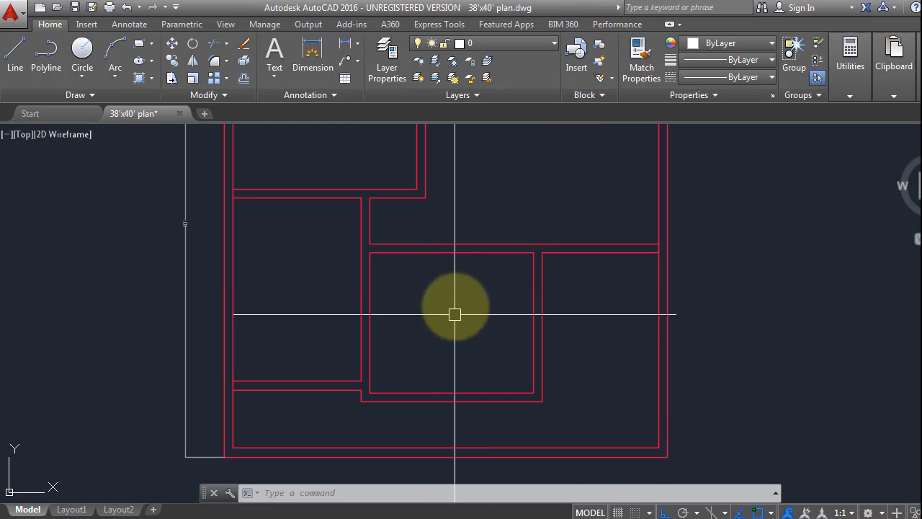
{"action": "middle_click_drag", "start_coordinate": [325, 262], "coordinate": [336, 366]}
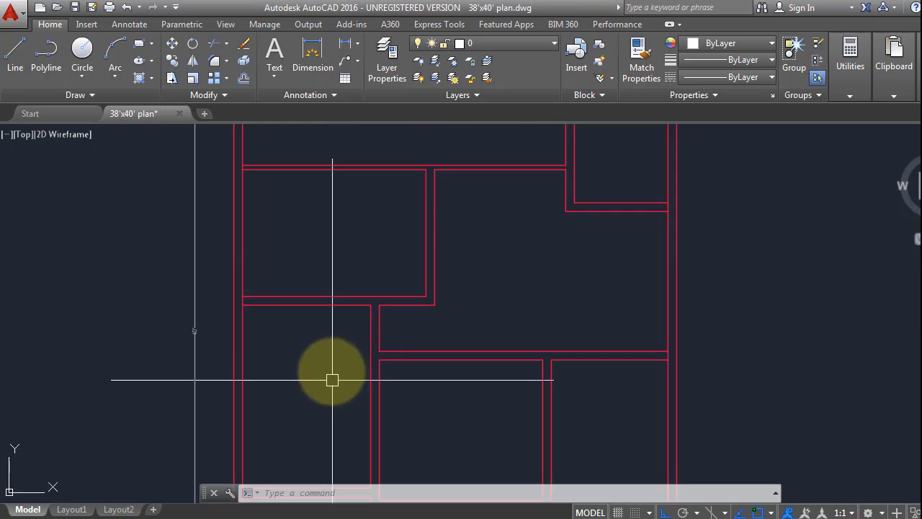
{"action": "middle_click_drag", "start_coordinate": [365, 208], "coordinate": [366, 288]}
{"action": "scroll", "coordinate": [353, 250], "scroll_direction": "up", "scroll_amount": 4}
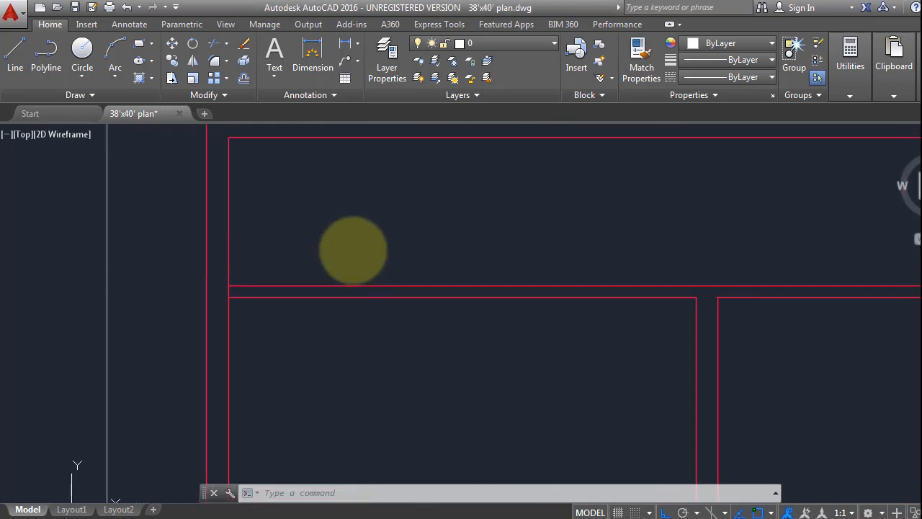
Save the drawing.
{"action": "key", "text": "ctrl+s"}
{"action": "key", "text": "Escape"}
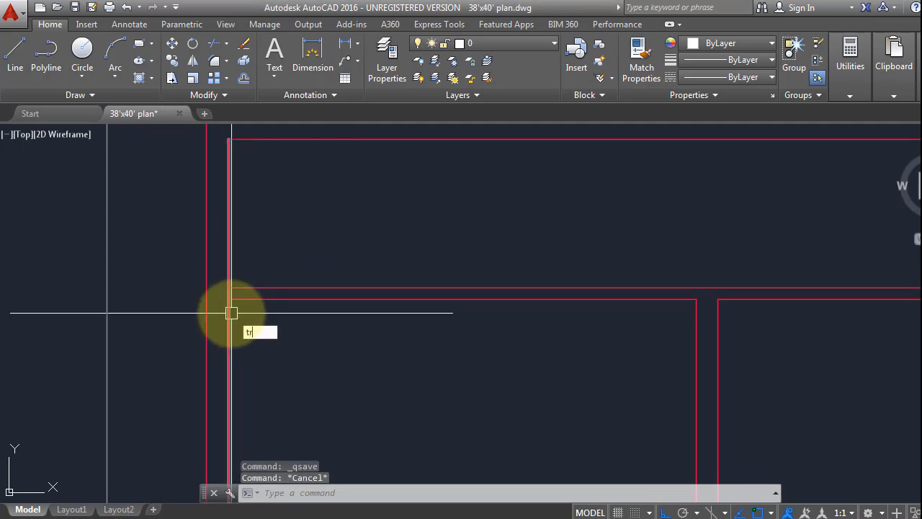
{"action": "type", "text": "tr"}
{"action": "key", "text": "Return"}
{"action": "key", "text": "Return"}
{"action": "scroll", "coordinate": [229, 286], "scroll_direction": "up", "scroll_amount": 2}
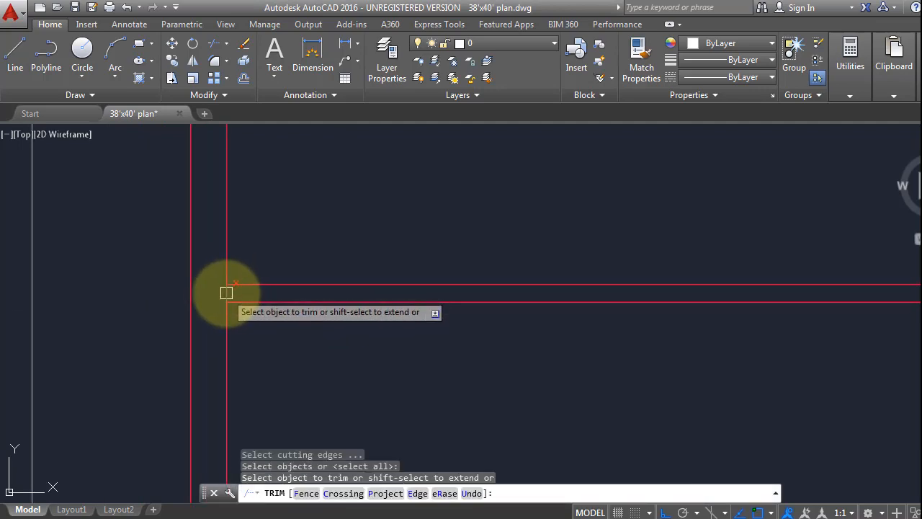
{"action": "scroll", "coordinate": [226, 292], "scroll_direction": "down", "scroll_amount": 3}
{"action": "key", "text": "Escape"}
{"action": "key", "text": "Escape"}
{"action": "key", "text": "Escape"}
Offset the left exterior wall's inner line 3' to the right, into the upper-left area.
{"action": "type", "text": "o"}
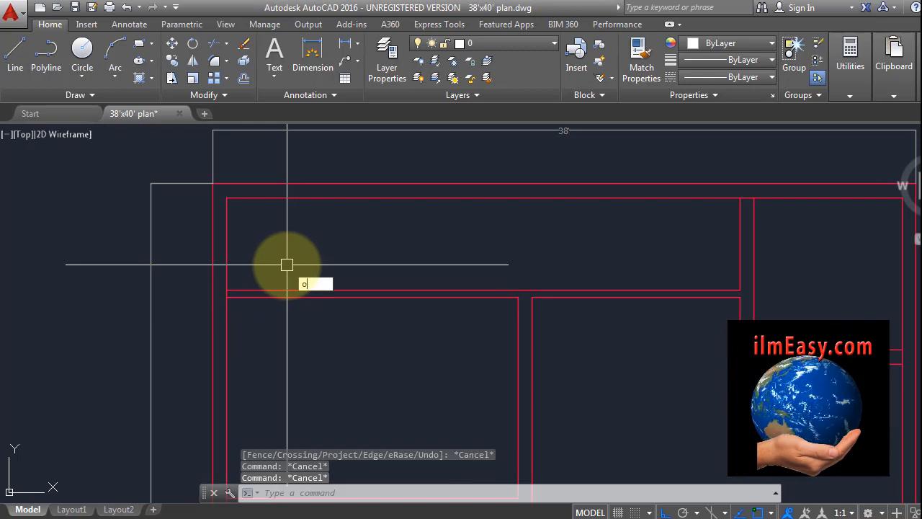
{"action": "key", "text": "Return"}
{"action": "type", "text": "3'"}
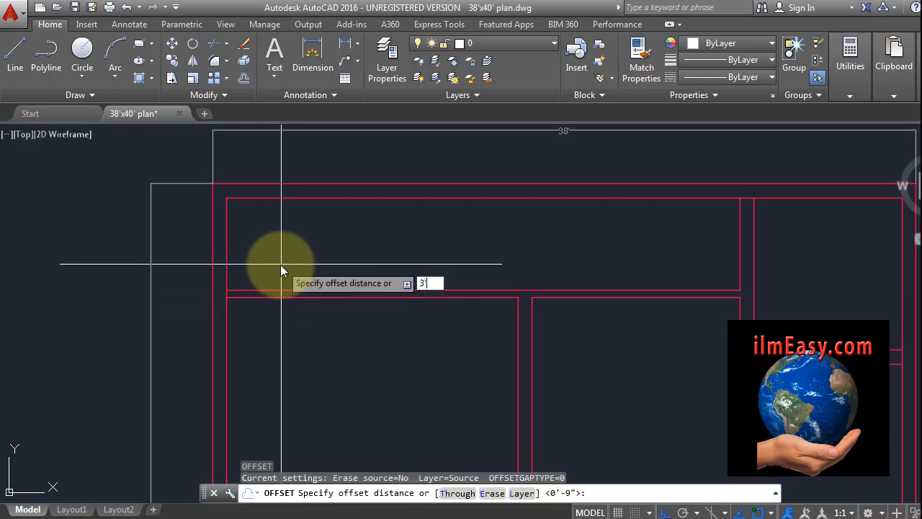
{"action": "key", "text": "Return"}
{"action": "left_click", "coordinate": [227, 257]}
{"action": "left_click", "coordinate": [332, 247]}
{"action": "key", "text": "Escape"}
Trim the new vertical line below the horizontal wall, and trim both horizontal wall lines to the left of it.
{"action": "type", "text": "t"}
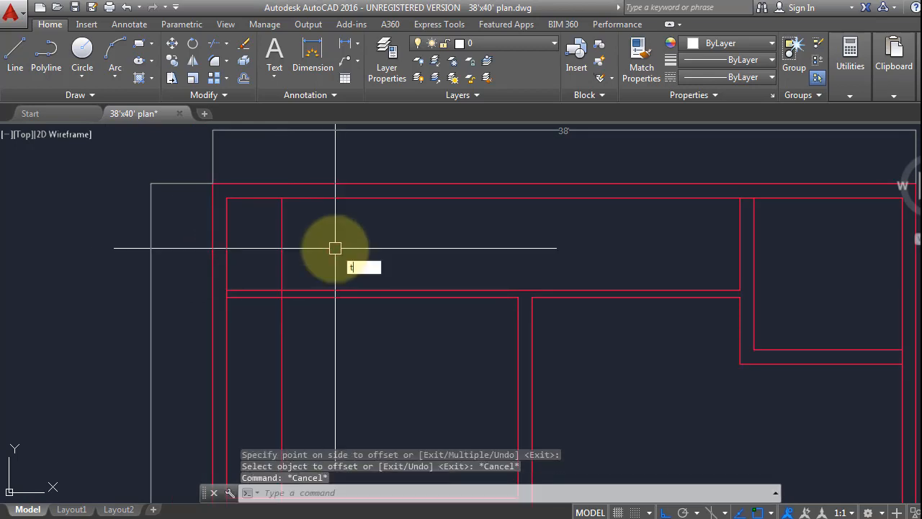
{"action": "type", "text": "e cor"}
{"action": "key", "text": "Return"}
{"action": "key", "text": "Return"}
{"action": "left_click", "coordinate": [313, 334]}
{"action": "left_click", "coordinate": [270, 367]}
{"action": "left_click", "coordinate": [259, 285]}
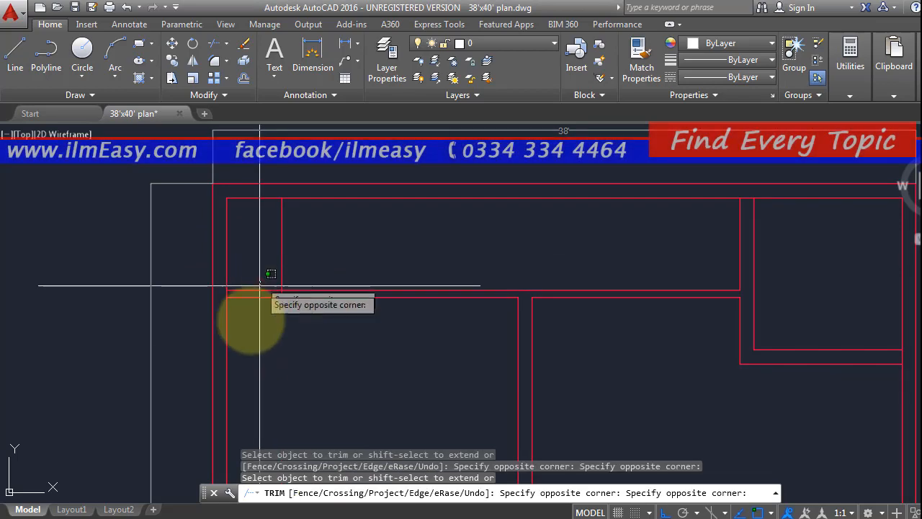
{"action": "left_click", "coordinate": [251, 322]}
{"action": "key", "text": "Escape"}
{"action": "key", "text": "Escape"}
Offset the trimmed vertical line 6' to the right within the top strip of the plan.
{"action": "middle_click_drag", "start_coordinate": [341, 241], "coordinate": [314, 265]}
{"action": "key", "text": "Return"}
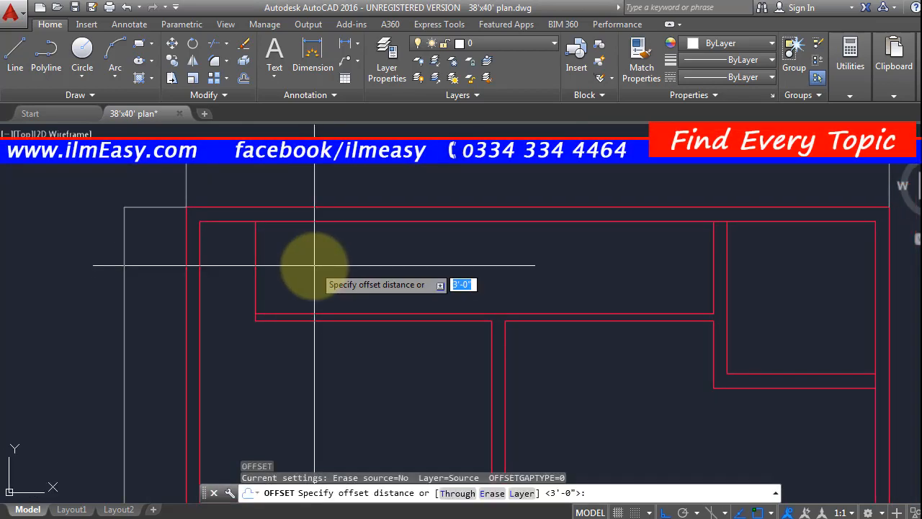
{"action": "type", "text": "6"}
{"action": "key", "text": "Return"}
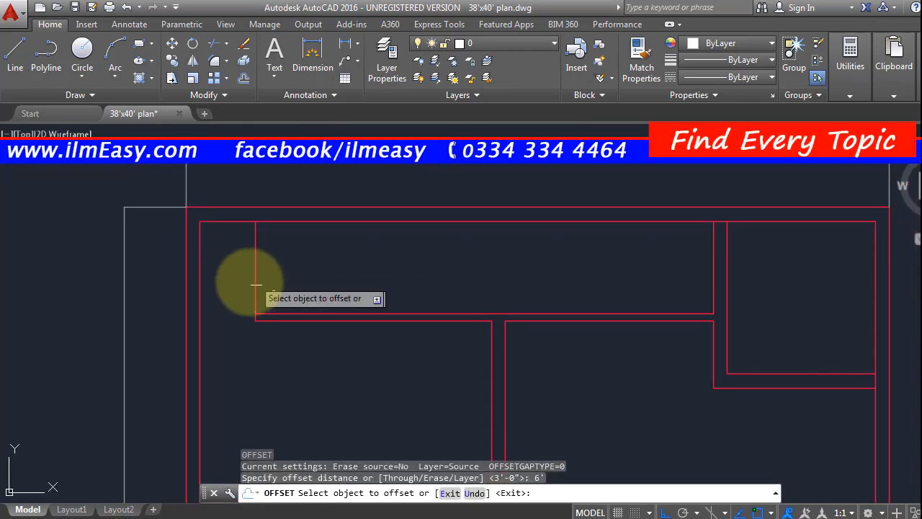
{"action": "left_click", "coordinate": [255, 269]}
{"action": "left_click", "coordinate": [309, 273]}
{"action": "key", "text": "Escape"}
{"action": "left_click", "coordinate": [402, 248]}
{"action": "left_click", "coordinate": [348, 268]}
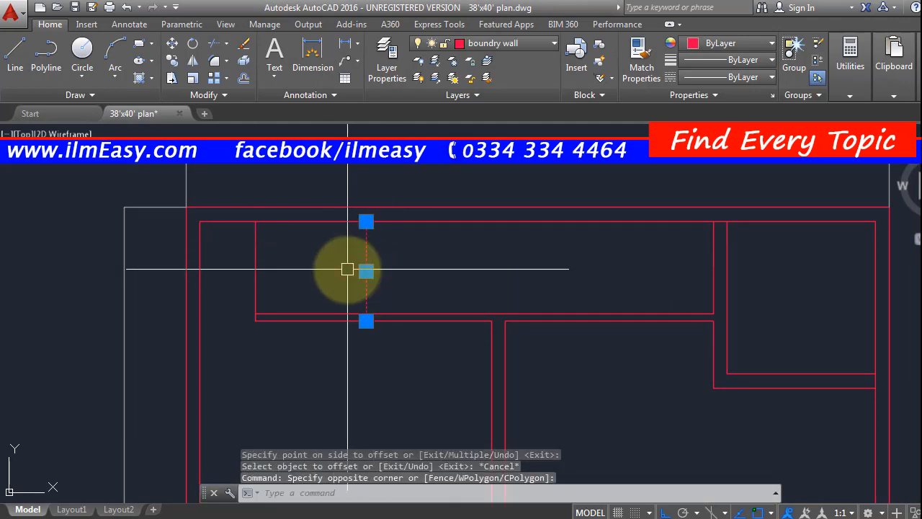
{"action": "key", "text": "Escape"}
Offset the new vertical line 4.5" to the right to form a partition wall.
{"action": "type", "text": "o"}
{"action": "key", "text": "Return"}
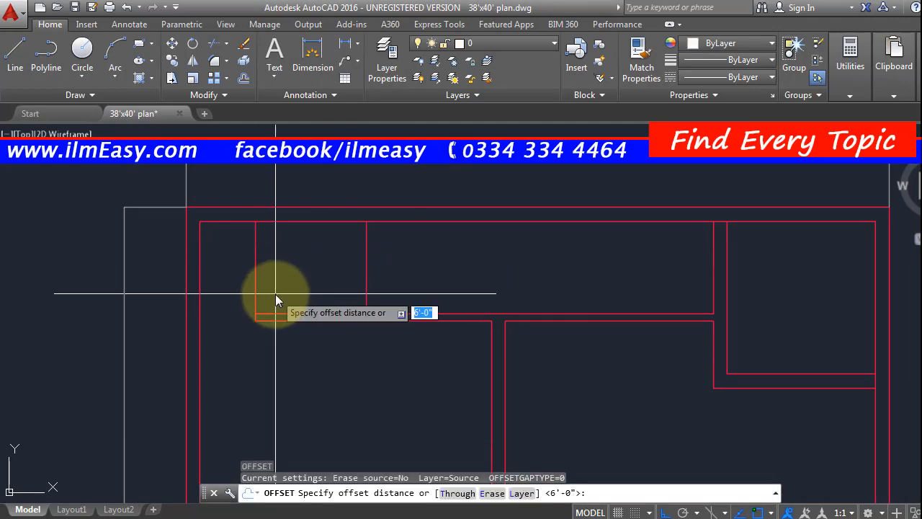
{"action": "type", "text": "4.5"}
{"action": "key", "text": "Return"}
{"action": "left_click", "coordinate": [367, 259]}
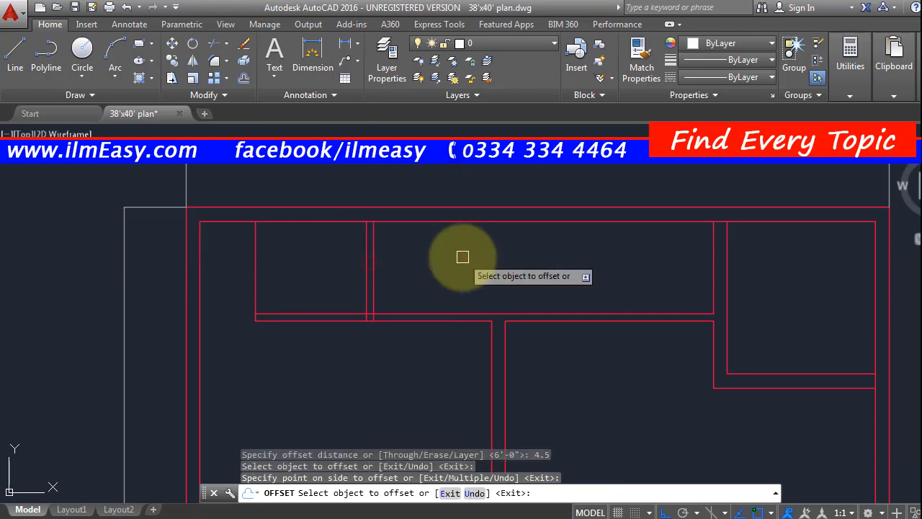
{"action": "left_click", "coordinate": [458, 258]}
{"action": "key", "text": "Escape"}
{"action": "key", "text": "Escape"}
{"action": "key", "text": "Escape"}
Measure the horizontal spacing from the partition's right line to the vertical wall below with a temporary linear dimension, and delete it.
{"action": "scroll", "coordinate": [453, 263], "scroll_direction": "up", "scroll_amount": 2}
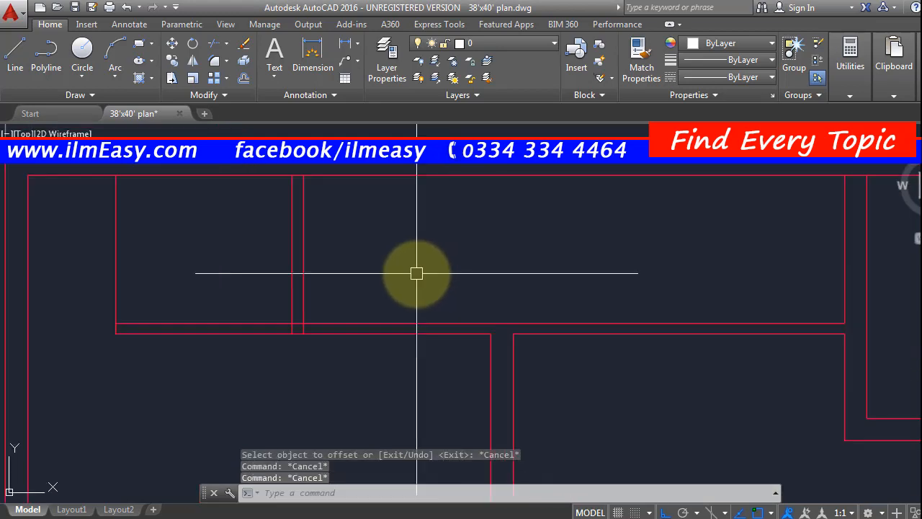
{"action": "key", "text": "Return"}
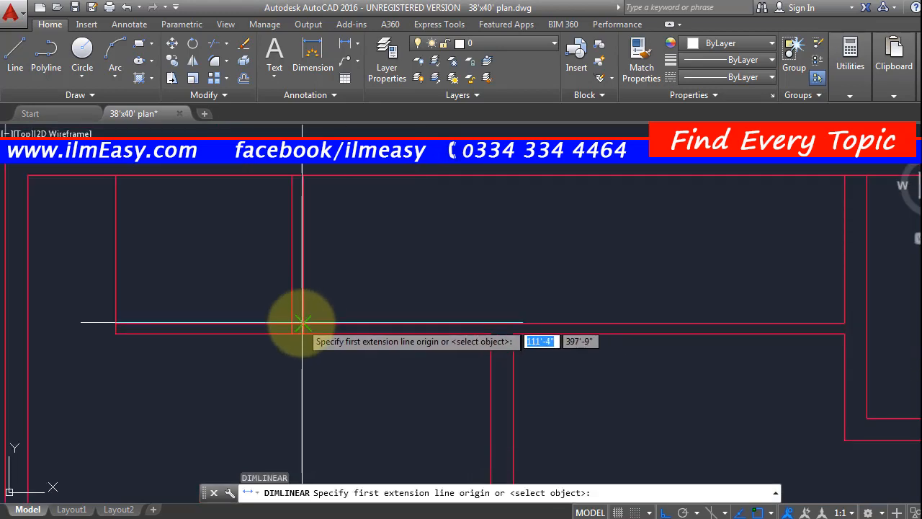
{"action": "left_click", "coordinate": [303, 333]}
{"action": "left_click", "coordinate": [490, 333]}
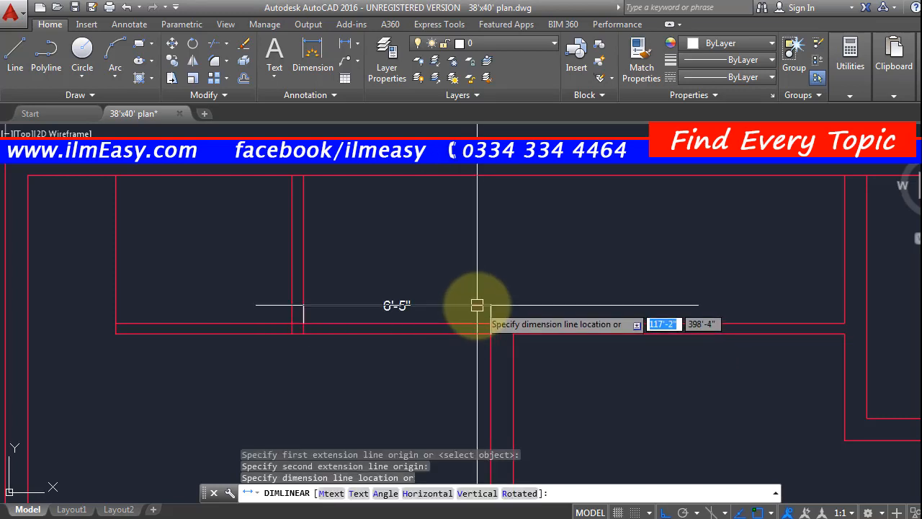
{"action": "left_click", "coordinate": [403, 306]}
{"action": "scroll", "coordinate": [400, 313], "scroll_direction": "up", "scroll_amount": 4}
{"action": "left_click", "coordinate": [435, 260]}
{"action": "left_click", "coordinate": [353, 300]}
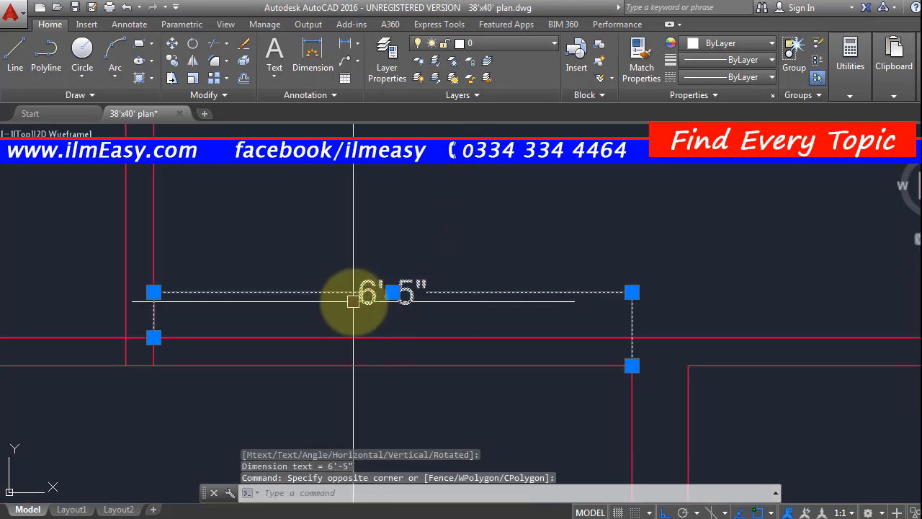
{"action": "key", "text": "Delete"}
Move both lines of the partition in the top strip 5" to the right.
{"action": "scroll", "coordinate": [391, 300], "scroll_direction": "down", "scroll_amount": 3}
{"action": "left_click", "coordinate": [376, 250]}
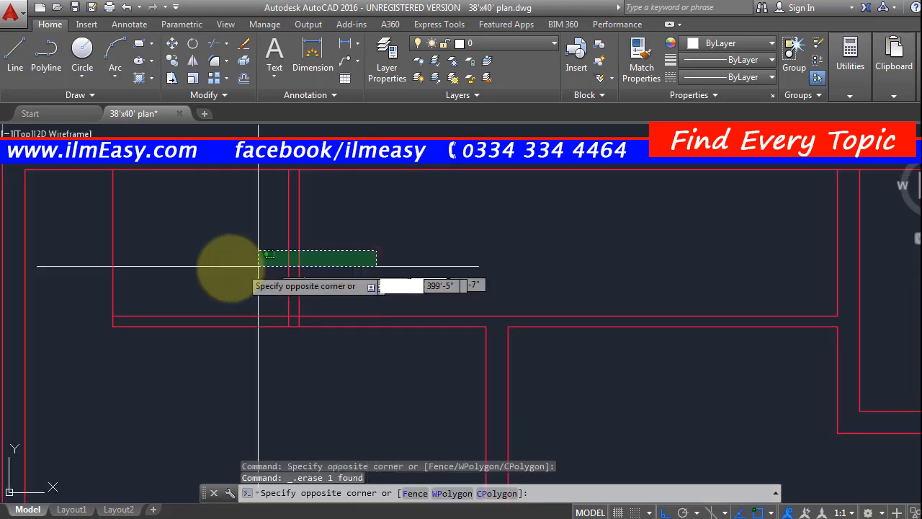
{"action": "left_click", "coordinate": [231, 268]}
{"action": "key", "text": "Return"}
{"action": "left_click", "coordinate": [199, 263]}
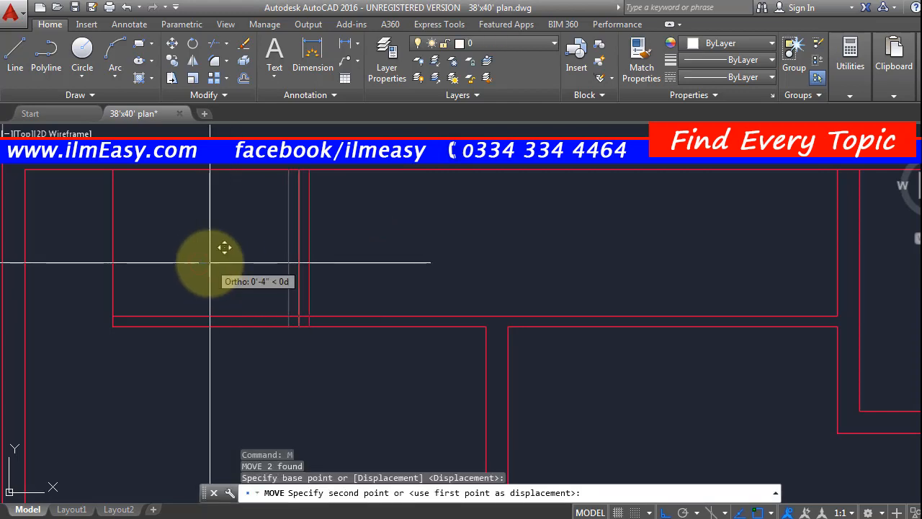
{"action": "key", "text": "Return"}
Measure from the moved partition's right line to the vertical wall below with a temporary linear dimension, and delete it.
{"action": "type", "text": "dl"}
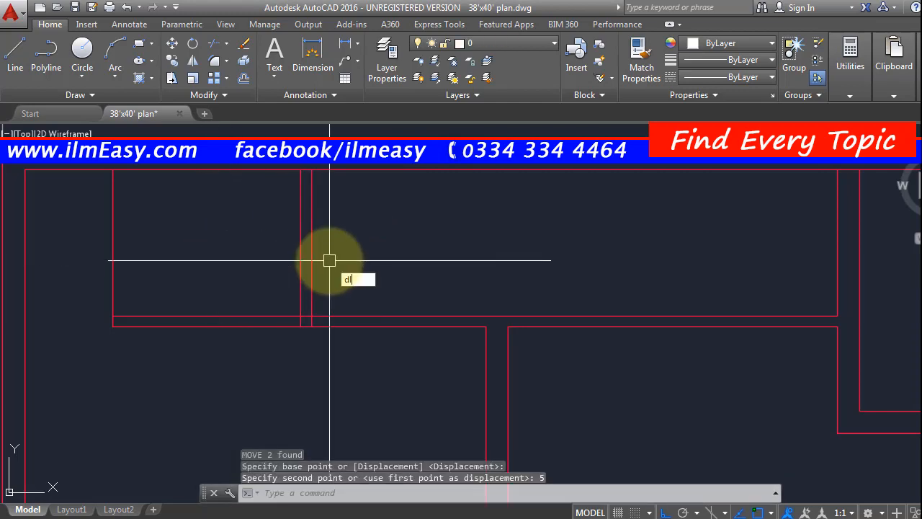
{"action": "type", "text": "i"}
{"action": "key", "text": "Return"}
{"action": "scroll", "coordinate": [292, 315], "scroll_direction": "up", "scroll_amount": 2}
{"action": "left_click", "coordinate": [348, 317]}
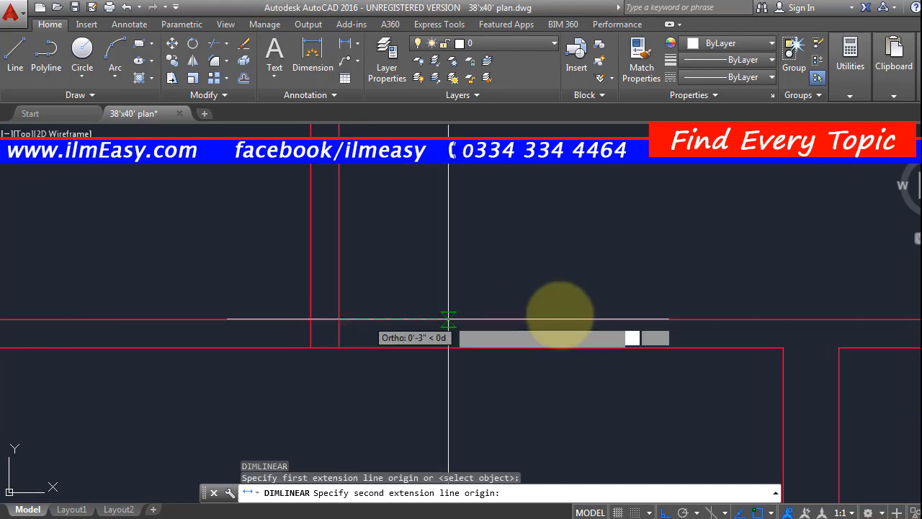
{"action": "left_click", "coordinate": [783, 347]}
{"action": "left_click", "coordinate": [743, 289]}
{"action": "key", "text": "Escape"}
{"action": "scroll", "coordinate": [473, 353], "scroll_direction": "down", "scroll_amount": 4}
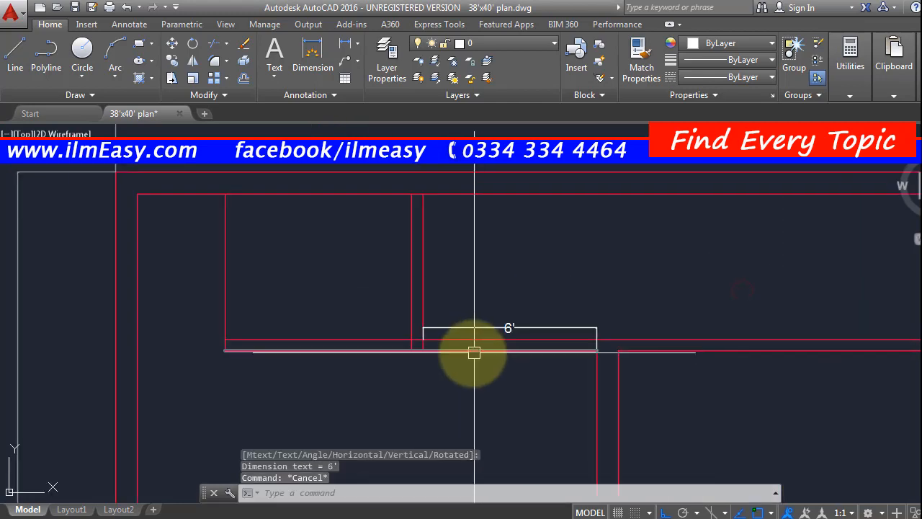
{"action": "middle_click_drag", "start_coordinate": [467, 381], "coordinate": [418, 346]}
{"action": "scroll", "coordinate": [418, 344], "scroll_direction": "up", "scroll_amount": 2}
{"action": "left_click", "coordinate": [458, 238]}
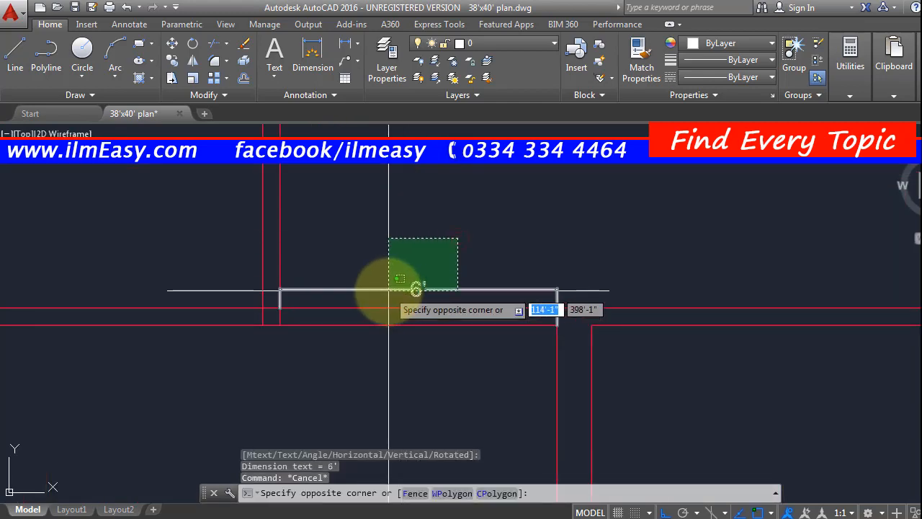
{"action": "left_click", "coordinate": [387, 289]}
{"action": "key", "text": "Delete"}
Offset the leftmost vertical line of the small top-strip room 4.5" to the right to form its side wall.
{"action": "scroll", "coordinate": [383, 335], "scroll_direction": "down", "scroll_amount": 3}
{"action": "middle_click_drag", "start_coordinate": [519, 316], "coordinate": [492, 310]}
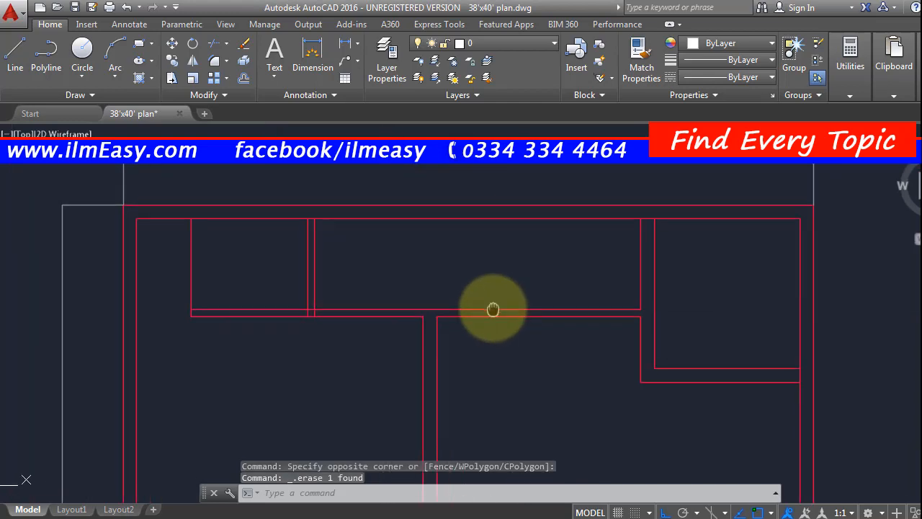
{"action": "scroll", "coordinate": [491, 310], "scroll_direction": "down", "scroll_amount": 2}
{"action": "key", "text": "Escape"}
{"action": "scroll", "coordinate": [358, 331], "scroll_direction": "up", "scroll_amount": 4}
{"action": "scroll", "coordinate": [358, 334], "scroll_direction": "down", "scroll_amount": 2}
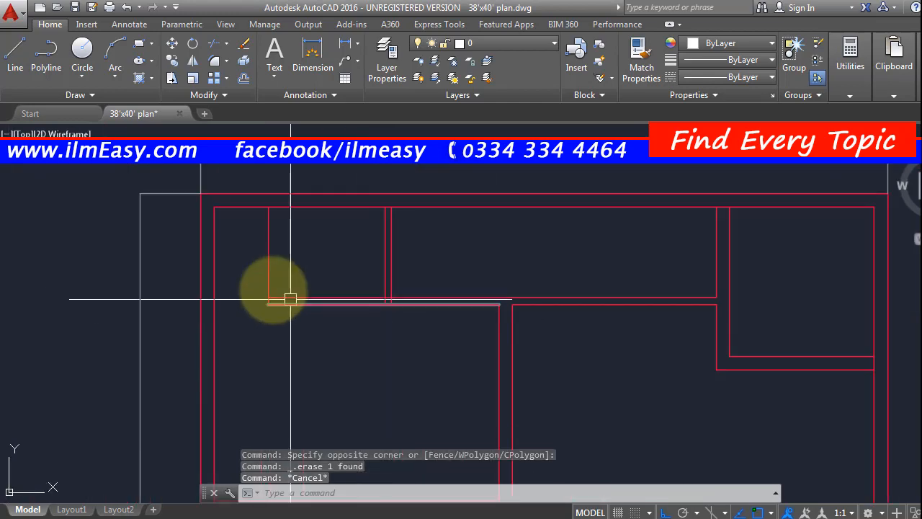
{"action": "scroll", "coordinate": [328, 257], "scroll_direction": "up", "scroll_amount": 2}
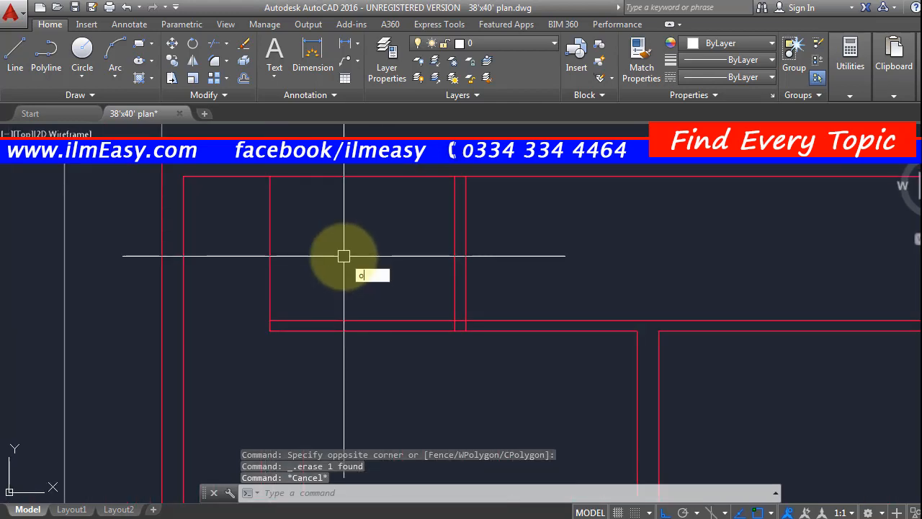
{"action": "key", "text": "Return"}
{"action": "type", "text": "4.5"}
{"action": "key", "text": "Return"}
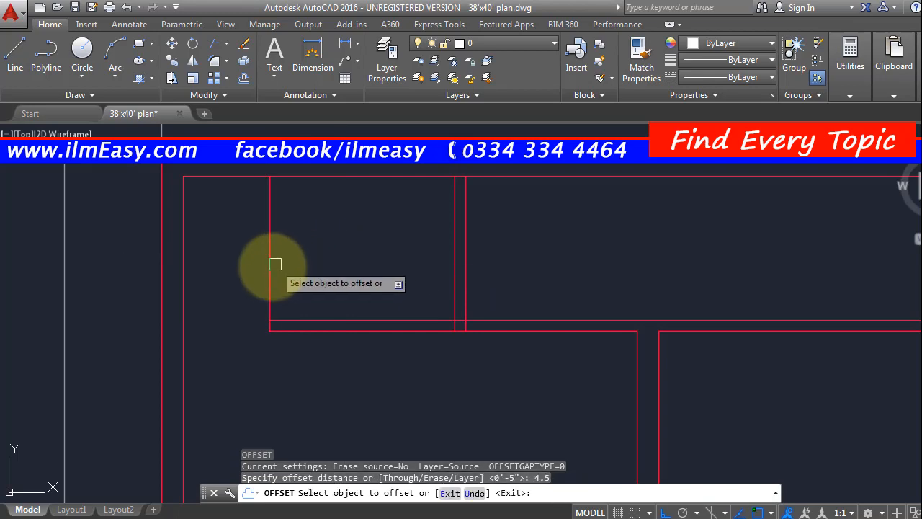
{"action": "left_click", "coordinate": [272, 265]}
{"action": "left_click", "coordinate": [395, 264]}
{"action": "key", "text": "Escape"}
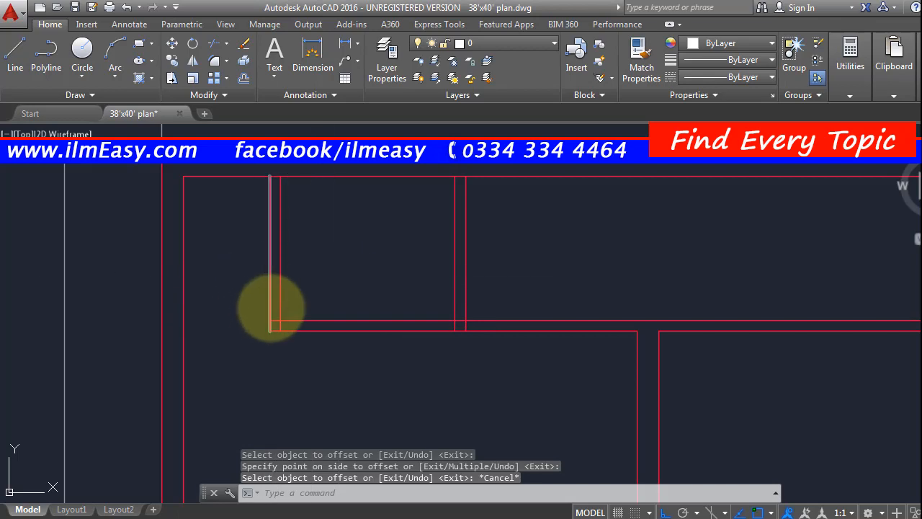
Trim the overlapping ends of the inner vertical and horizontal lines at the small room's lower-left wall corner.
{"action": "type", "text": "tr"}
{"action": "key", "text": "Return"}
{"action": "key", "text": "Return"}
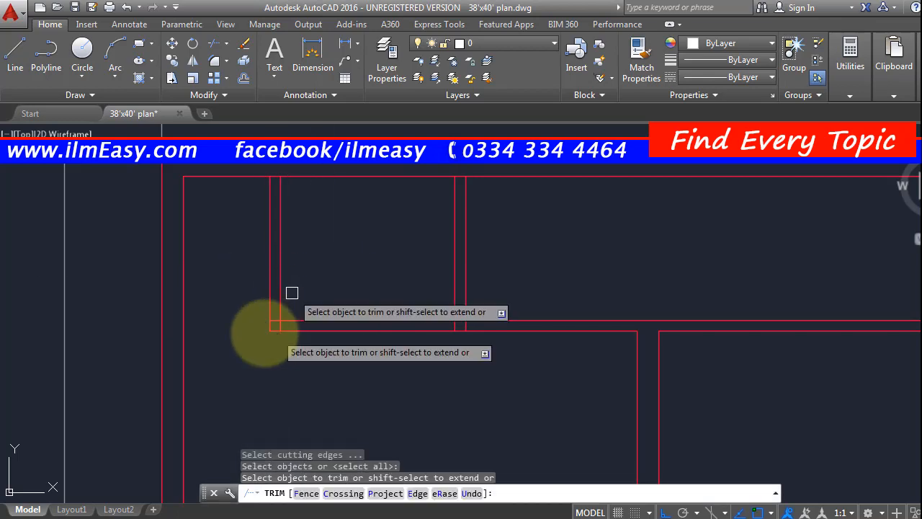
{"action": "scroll", "coordinate": [265, 332], "scroll_direction": "up", "scroll_amount": 3}
{"action": "left_click", "coordinate": [294, 287]}
{"action": "left_click", "coordinate": [326, 314]}
Trim the partition's line ends crossing the horizontal wall, and the wall's upper line between them, to open the junction.
{"action": "scroll", "coordinate": [319, 319], "scroll_direction": "down", "scroll_amount": 4}
{"action": "scroll", "coordinate": [426, 313], "scroll_direction": "up", "scroll_amount": 2}
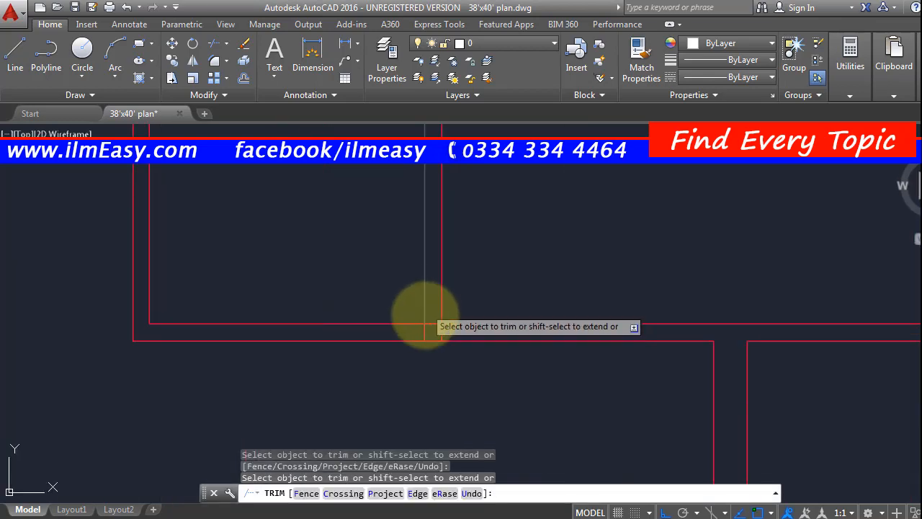
{"action": "scroll", "coordinate": [426, 310], "scroll_direction": "up", "scroll_amount": 3}
{"action": "left_click", "coordinate": [500, 385]}
{"action": "left_click", "coordinate": [413, 410]}
{"action": "left_click", "coordinate": [456, 366]}
{"action": "scroll", "coordinate": [424, 387], "scroll_direction": "down", "scroll_amount": 5}
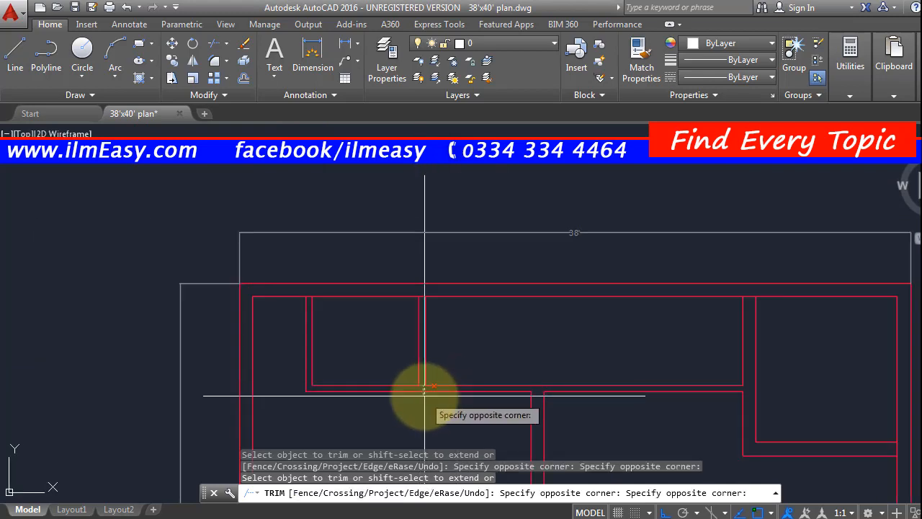
{"action": "scroll", "coordinate": [415, 386], "scroll_direction": "up", "scroll_amount": 4}
{"action": "left_click", "coordinate": [454, 410]}
{"action": "scroll", "coordinate": [400, 366], "scroll_direction": "down", "scroll_amount": 3}
{"action": "key", "text": "Escape"}
{"action": "scroll", "coordinate": [408, 301], "scroll_direction": "down", "scroll_amount": 2}
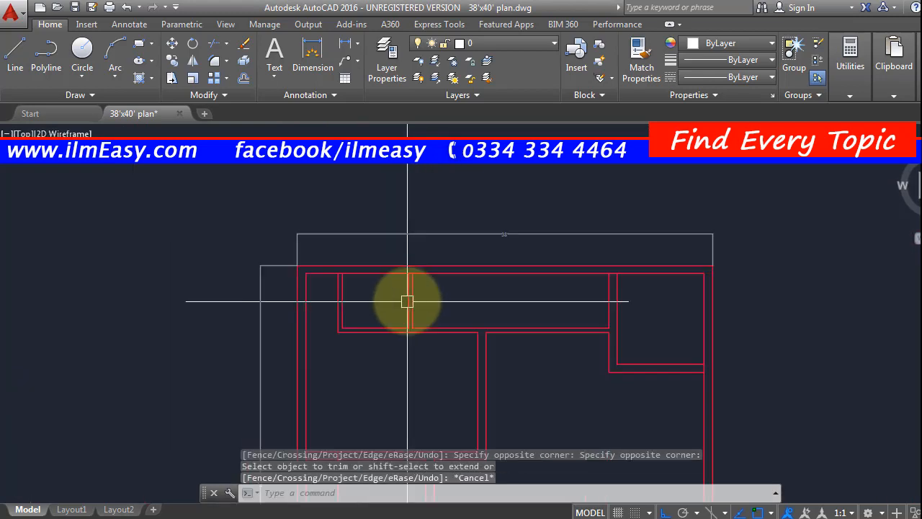
{"action": "scroll", "coordinate": [433, 288], "scroll_direction": "down", "scroll_amount": 2}
{"action": "key", "text": "Escape"}
{"action": "key", "text": "Escape"}
Chamfer the inner lower-left corner of the upper-right room with both distances set to 2'9".
{"action": "scroll", "coordinate": [393, 243], "scroll_direction": "up", "scroll_amount": 5}
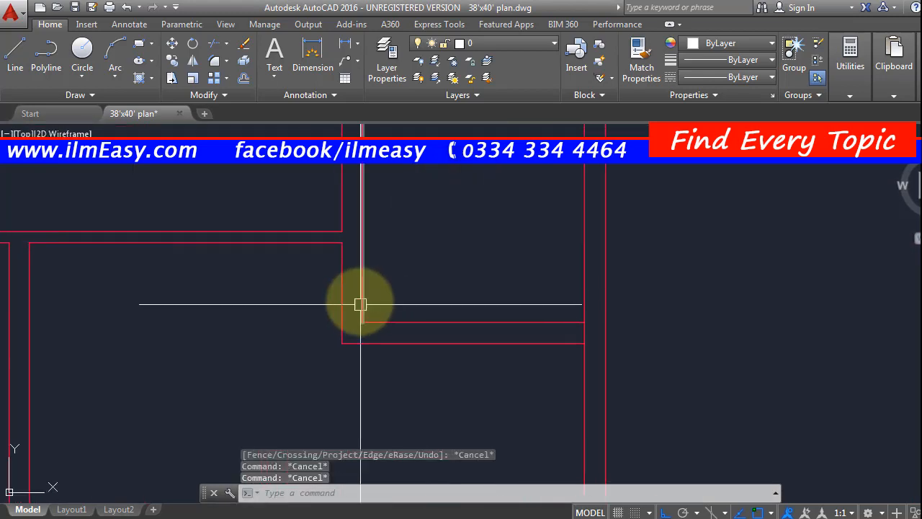
{"action": "scroll", "coordinate": [346, 288], "scroll_direction": "down", "scroll_amount": 2}
{"action": "scroll", "coordinate": [403, 302], "scroll_direction": "down", "scroll_amount": 3}
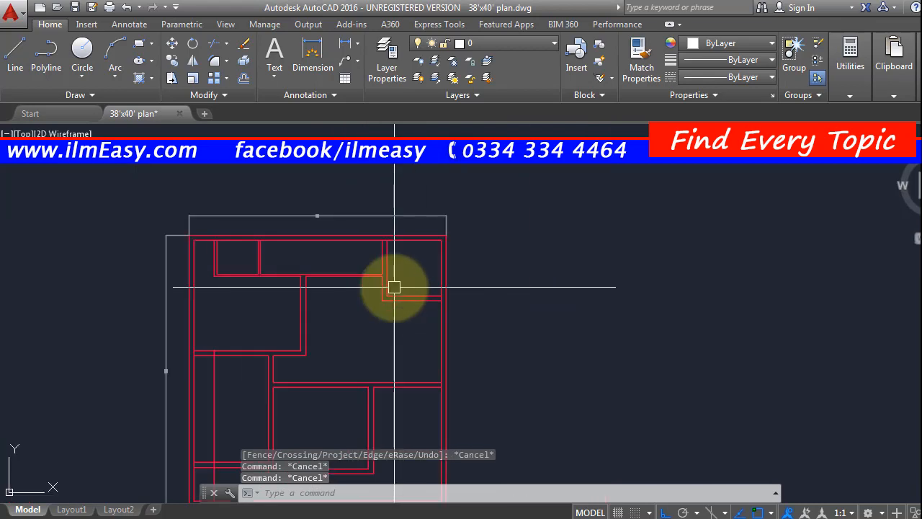
{"action": "scroll", "coordinate": [394, 286], "scroll_direction": "up", "scroll_amount": 5}
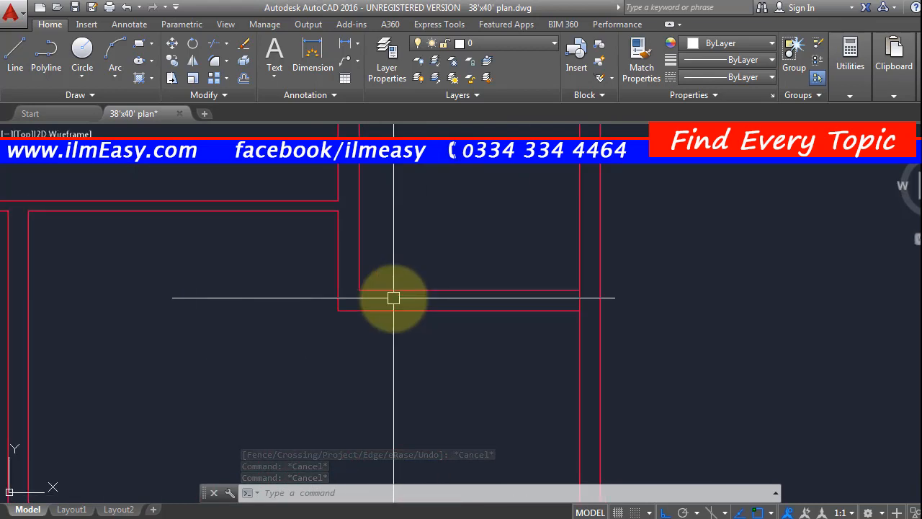
{"action": "scroll", "coordinate": [396, 291], "scroll_direction": "down", "scroll_amount": 2}
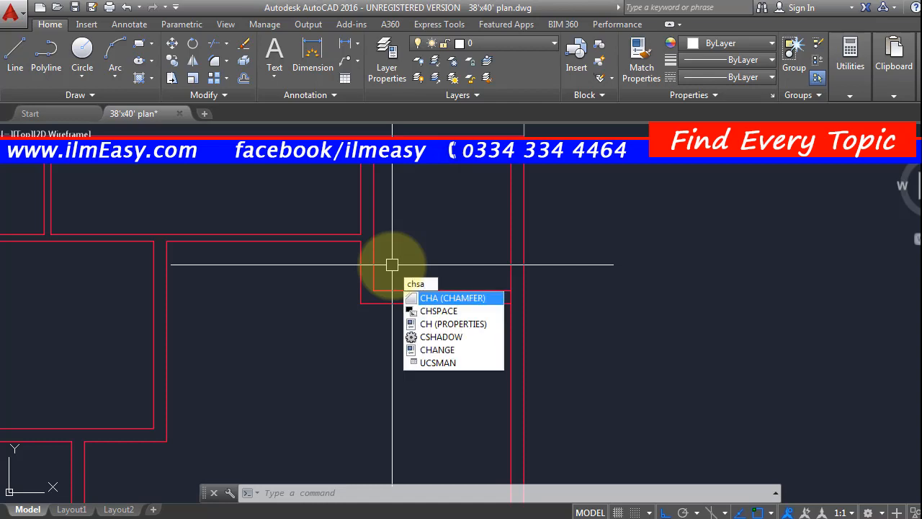
{"action": "key", "text": "BackSpace"}
{"action": "key", "text": "BackSpace"}
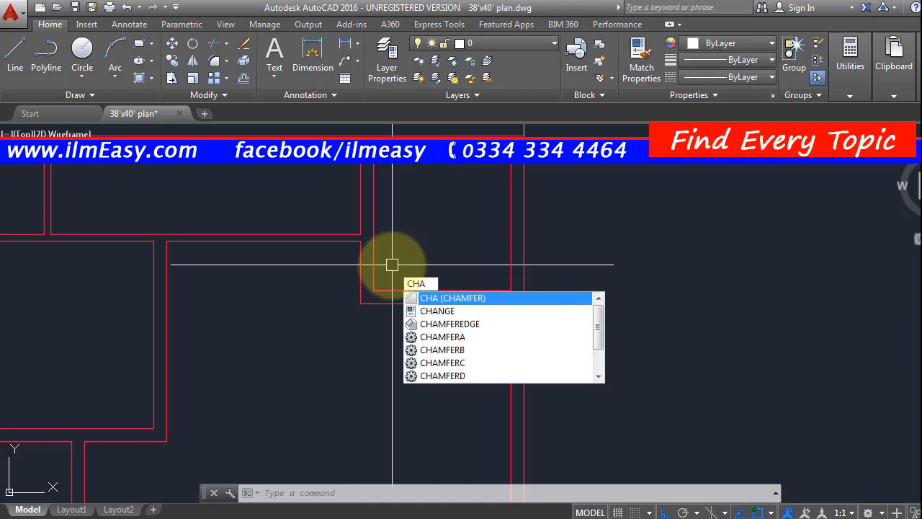
{"action": "key", "text": "Return"}
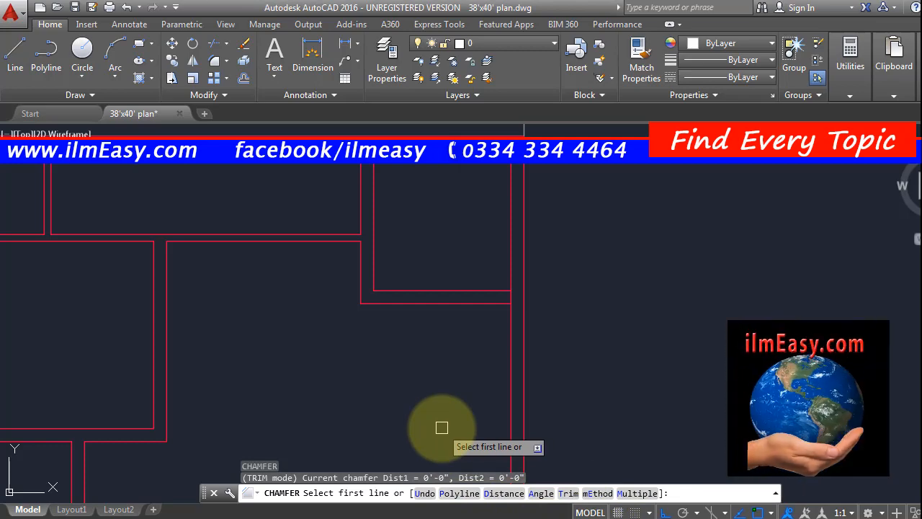
{"action": "type", "text": "d"}
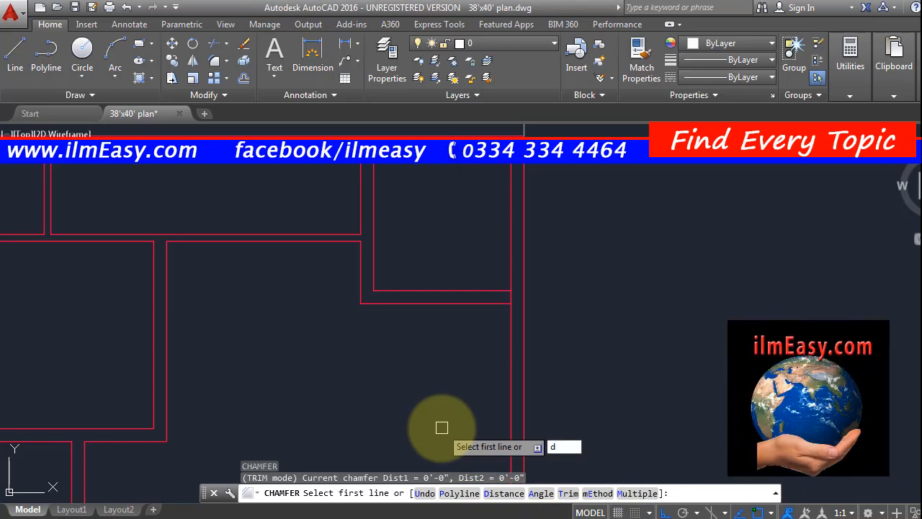
{"action": "key", "text": "Return"}
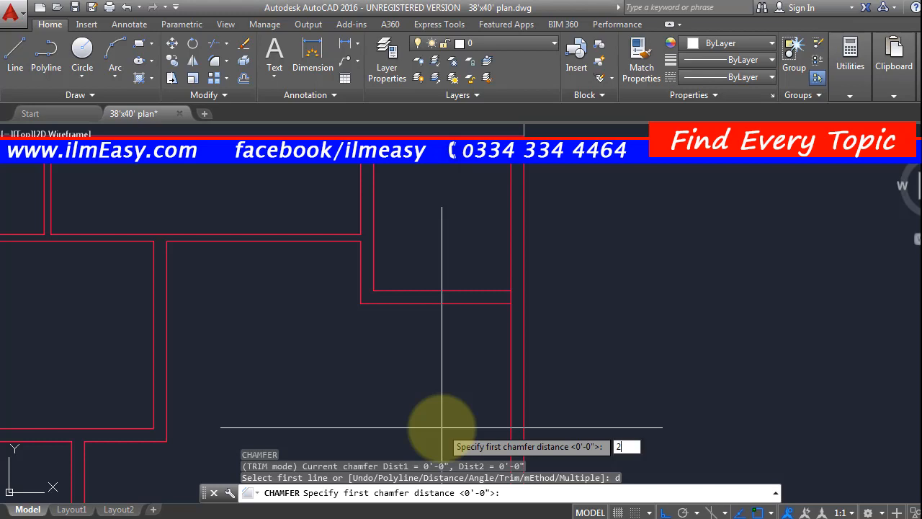
{"action": "key", "text": "Return"}
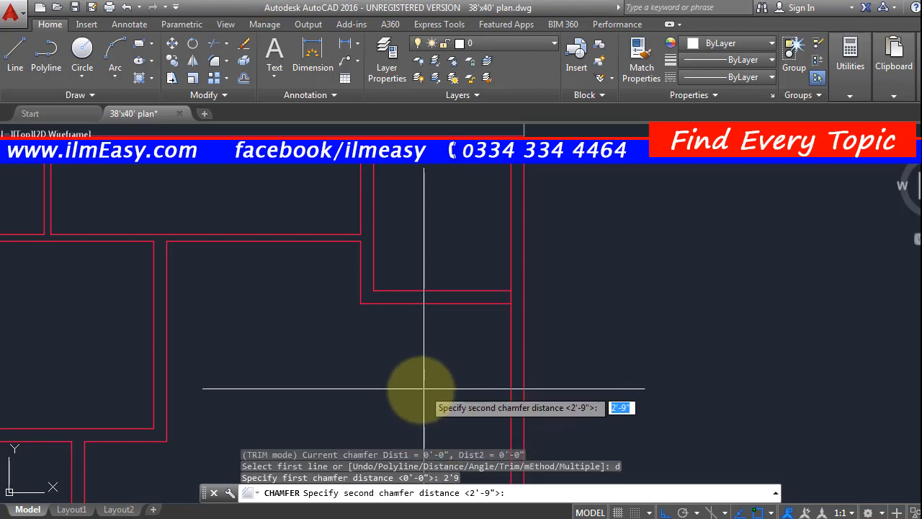
{"action": "key", "text": "Return"}
{"action": "left_click", "coordinate": [425, 292]}
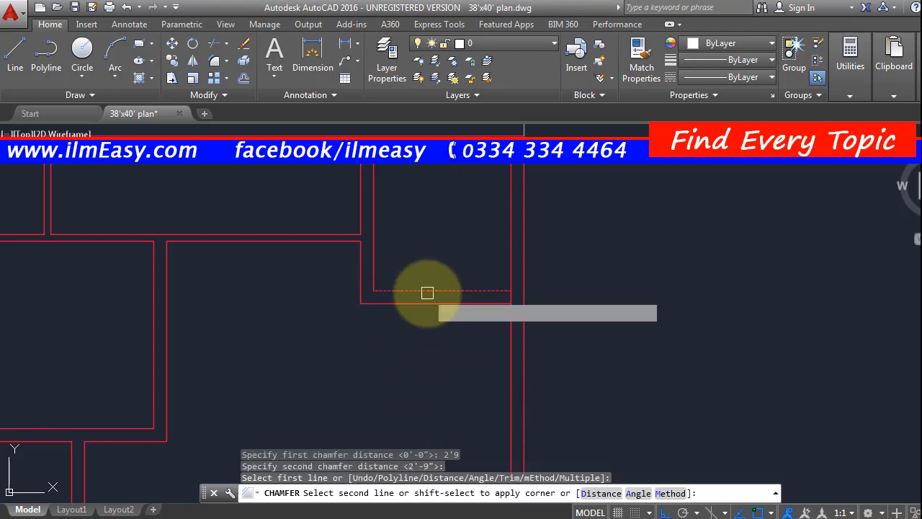
{"action": "left_click", "coordinate": [375, 266]}
{"action": "key", "text": "Escape"}
Offset the chamfer's diagonal line 9" toward the outside of the upper-right room.
{"action": "middle_click_drag", "start_coordinate": [397, 255], "coordinate": [438, 251]}
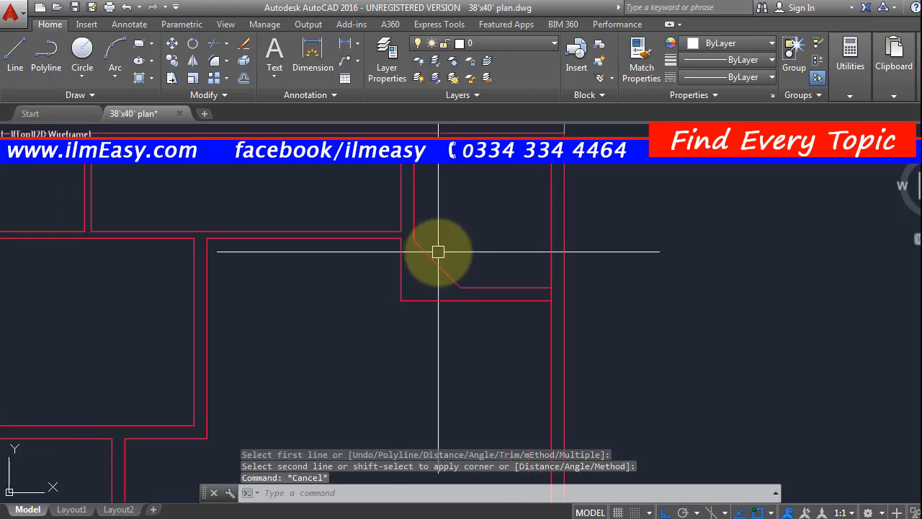
{"action": "type", "text": "o"}
{"action": "key", "text": "Return"}
{"action": "key", "text": "Return"}
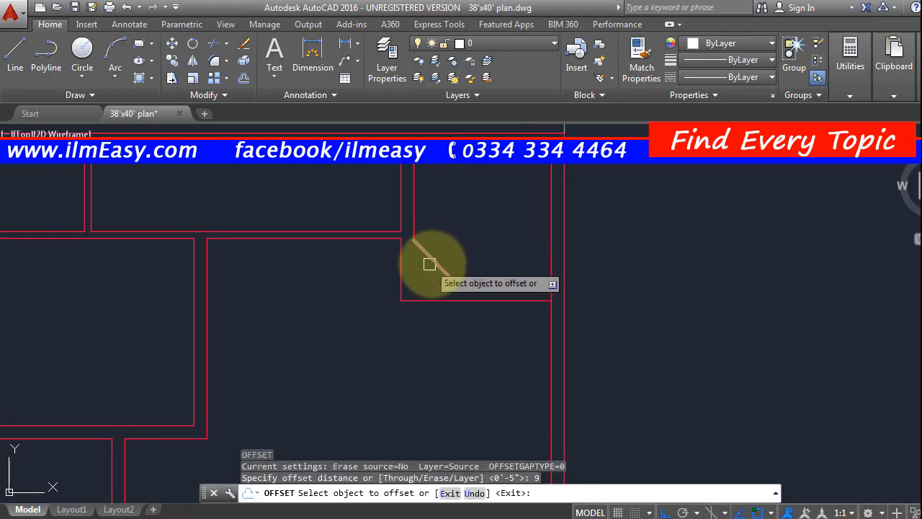
{"action": "left_click", "coordinate": [425, 258]}
{"action": "left_click", "coordinate": [415, 291]}
{"action": "key", "text": "Escape"}
Fillet the offset diagonal line to the outer vertical and horizontal wall lines at its ends, and save the drawing.
{"action": "type", "text": "f"}
{"action": "key", "text": "Return"}
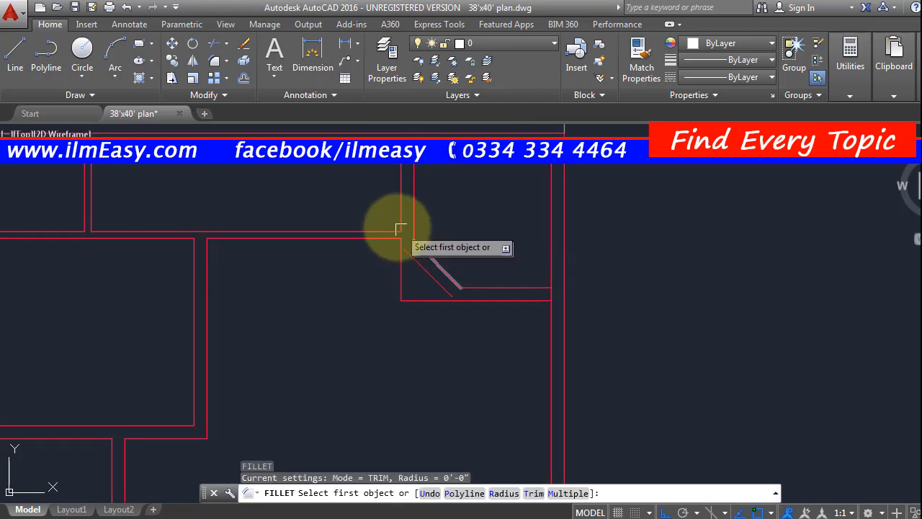
{"action": "scroll", "coordinate": [400, 227], "scroll_direction": "up", "scroll_amount": 4}
{"action": "left_click", "coordinate": [397, 311]}
{"action": "left_click", "coordinate": [428, 371]}
{"action": "scroll", "coordinate": [422, 324], "scroll_direction": "down", "scroll_amount": 5}
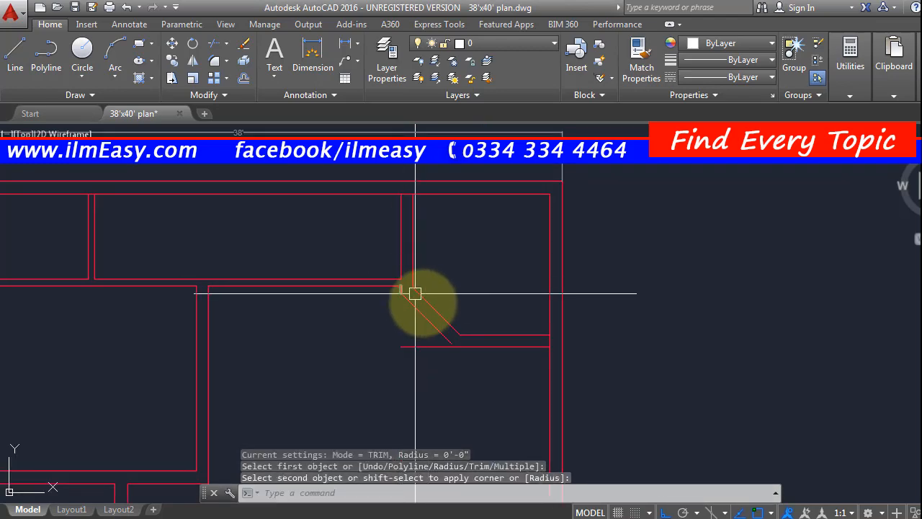
{"action": "key", "text": "Return"}
{"action": "left_click", "coordinate": [427, 321]}
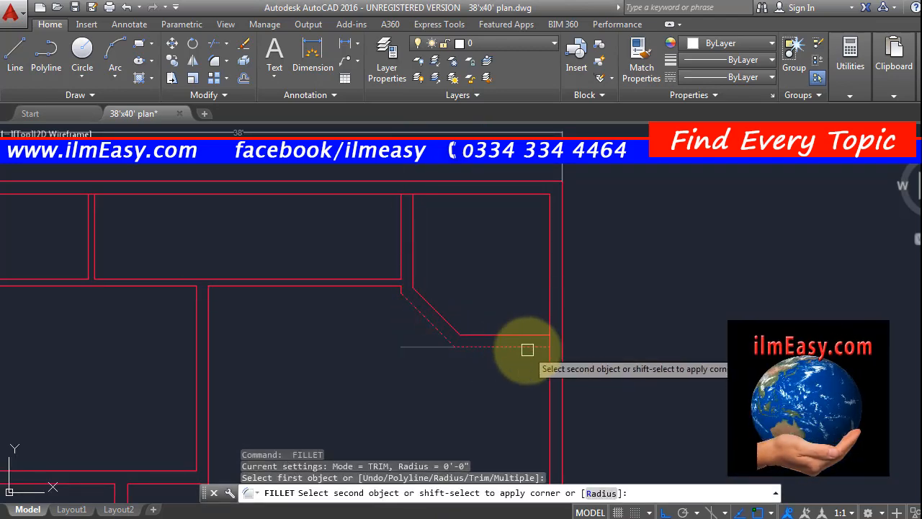
{"action": "key", "text": "Escape"}
{"action": "scroll", "coordinate": [447, 346], "scroll_direction": "down", "scroll_amount": 4}
{"action": "key", "text": "Escape"}
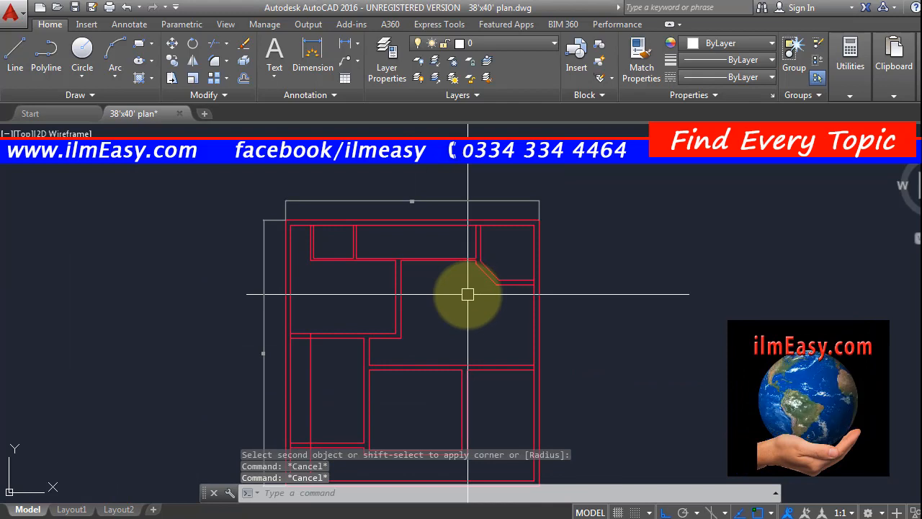
{"action": "key", "text": "ctrl+s"}
Offset the single vertical line running through the lower-left rooms 4.53" to the right.
{"action": "middle_click_drag", "start_coordinate": [319, 370], "coordinate": [369, 316]}
{"action": "scroll", "coordinate": [371, 325], "scroll_direction": "up", "scroll_amount": 2}
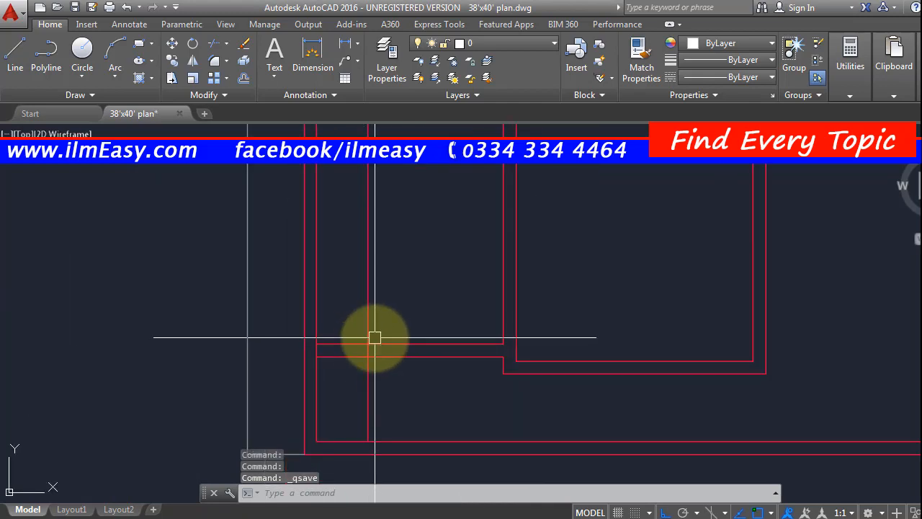
{"action": "key", "text": "Return"}
{"action": "type", "text": "4"}
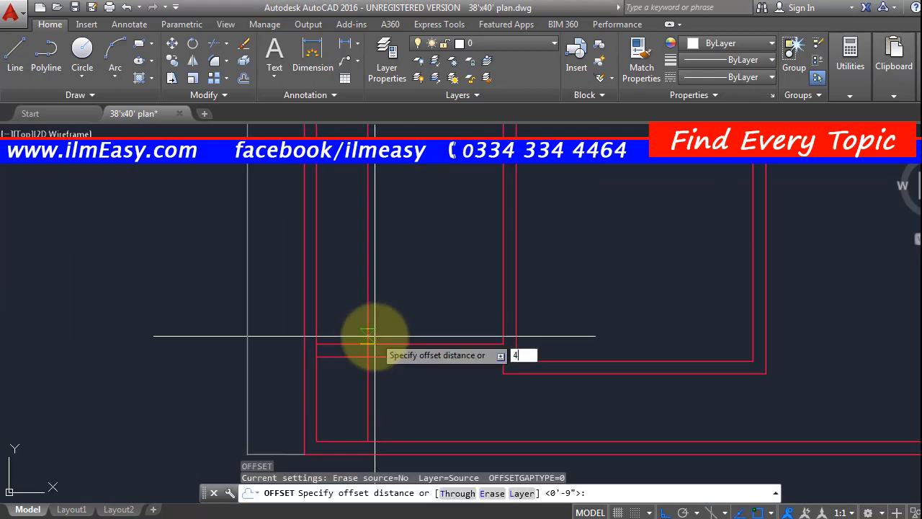
{"action": "type", "text": ".53"}
{"action": "key", "text": "Return"}
{"action": "left_click", "coordinate": [368, 300]}
{"action": "left_click", "coordinate": [444, 295]}
{"action": "key", "text": "Escape"}
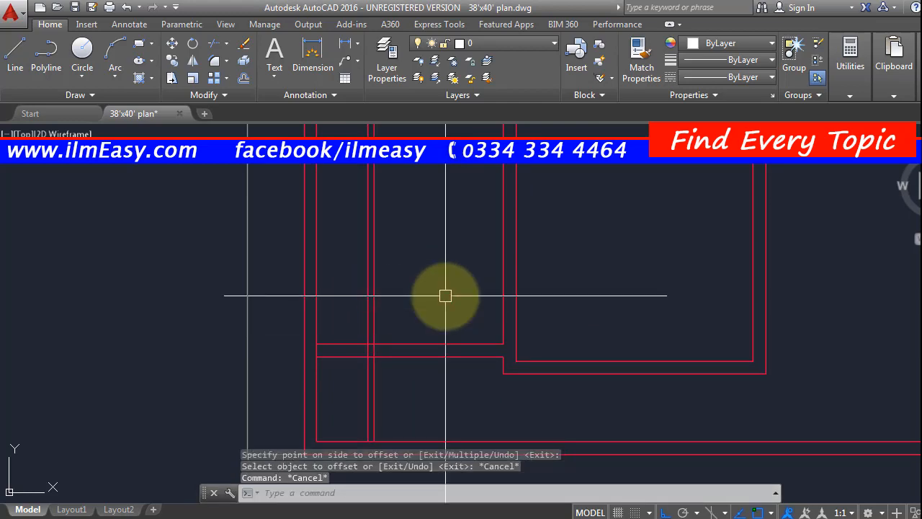
Trim the two lower-left partition lines above the horizontal wall, cleaning up their junction with it.
{"action": "key", "text": "Return"}
{"action": "key", "text": "Return"}
{"action": "left_click", "coordinate": [434, 238]}
{"action": "left_click", "coordinate": [351, 321]}
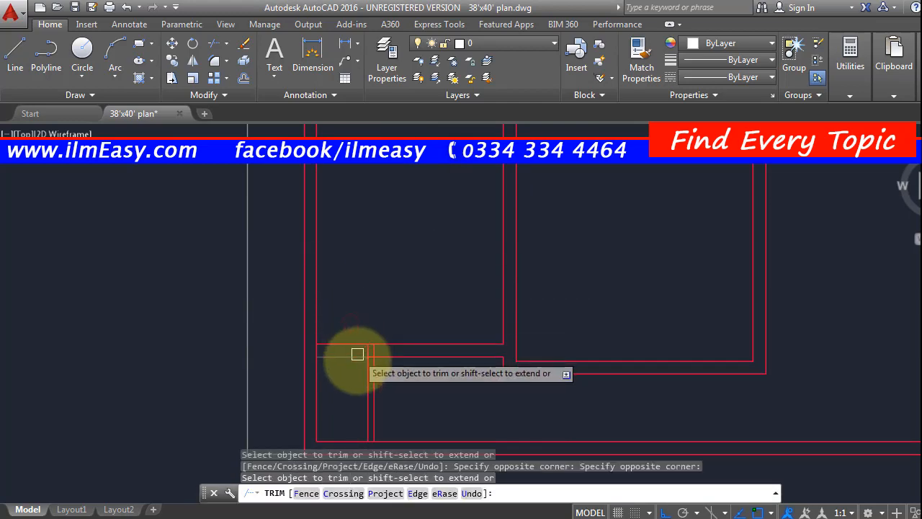
{"action": "scroll", "coordinate": [360, 355], "scroll_direction": "up", "scroll_amount": 5}
{"action": "scroll", "coordinate": [353, 264], "scroll_direction": "down", "scroll_amount": 5}
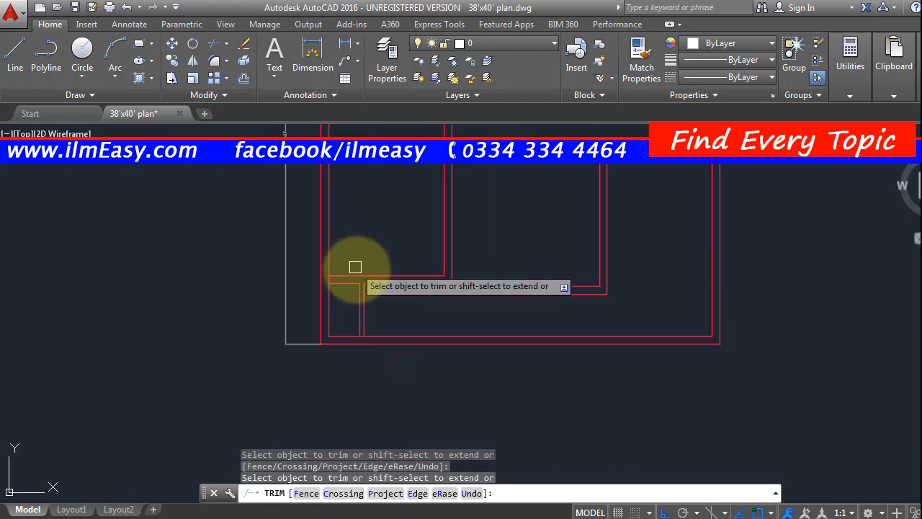
{"action": "scroll", "coordinate": [378, 311], "scroll_direction": "up", "scroll_amount": 2}
{"action": "key", "text": "Escape"}
{"action": "scroll", "coordinate": [379, 325], "scroll_direction": "down", "scroll_amount": 4}
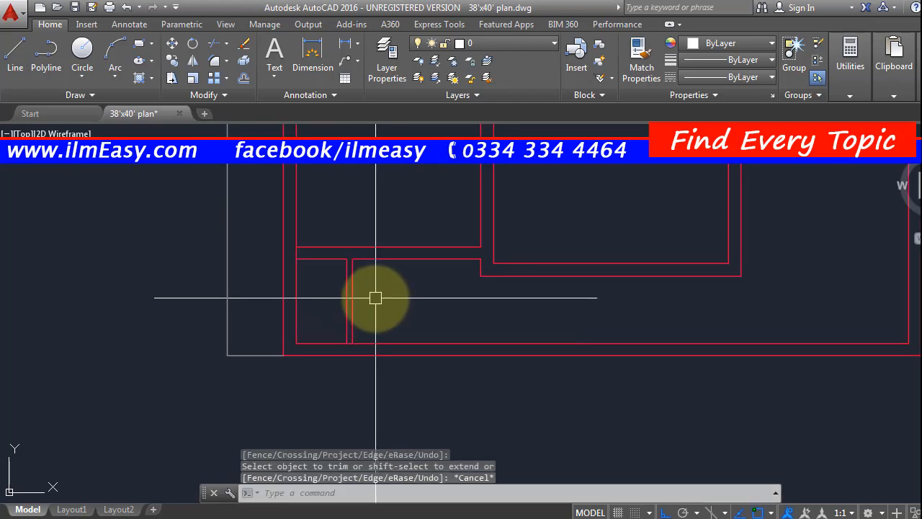
{"action": "scroll", "coordinate": [382, 374], "scroll_direction": "down", "scroll_amount": 4}
{"action": "scroll", "coordinate": [411, 325], "scroll_direction": "up", "scroll_amount": 5}
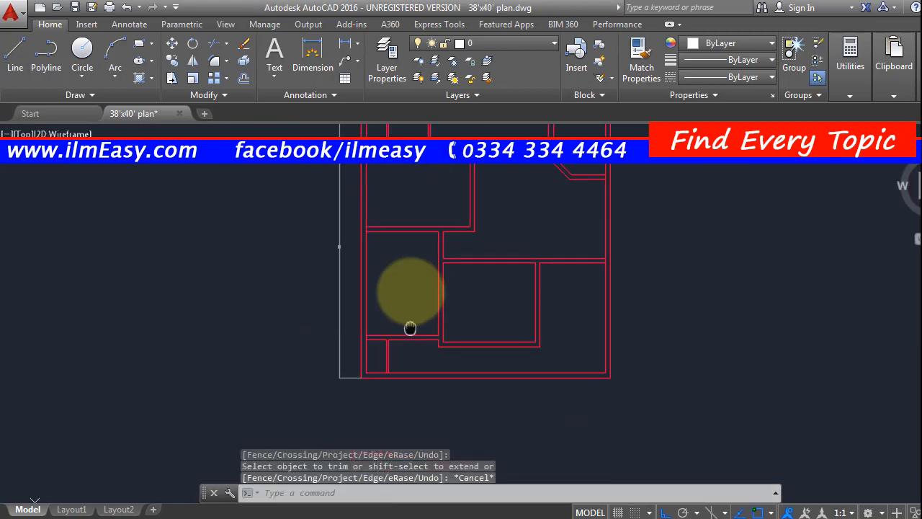
{"action": "scroll", "coordinate": [386, 298], "scroll_direction": "up", "scroll_amount": 2}
Undo the recent trims, the lower-left partition offset and the diagonal wall line's last fillet.
{"action": "type", "text": "u"}
{"action": "key", "text": "Return"}
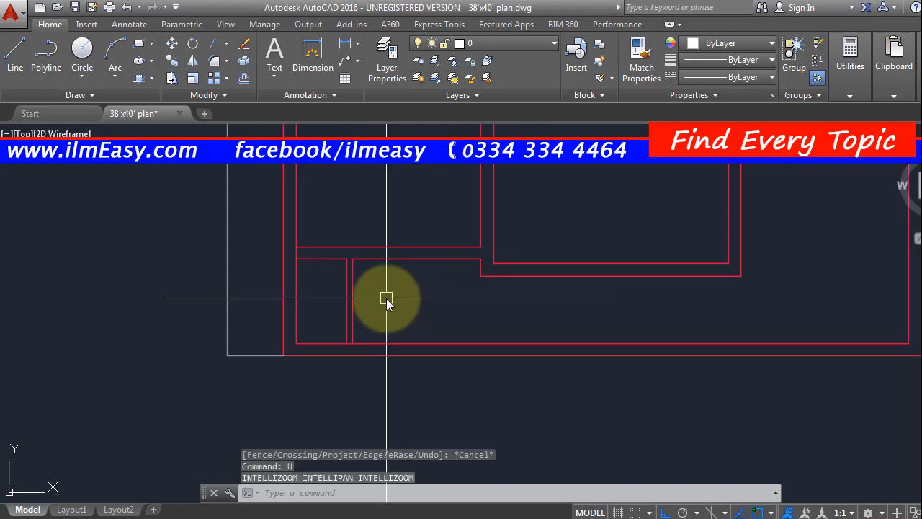
{"action": "key", "text": "Return"}
{"action": "key", "text": "Return"}
{"action": "key", "text": "Return"}
{"action": "key", "text": "Return"}
{"action": "middle_click_drag", "start_coordinate": [367, 337], "coordinate": [461, 267]}
{"action": "key", "text": "Escape"}
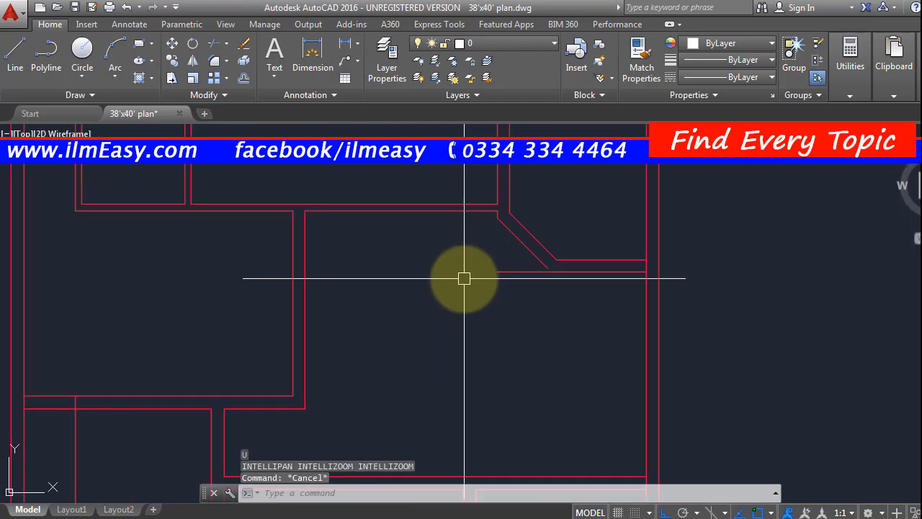
{"action": "key", "text": "ctrl+y"}
{"action": "key", "text": "Escape"}
Delete the single vertical line running through the lower-left rooms.
{"action": "scroll", "coordinate": [422, 292], "scroll_direction": "down", "scroll_amount": 4}
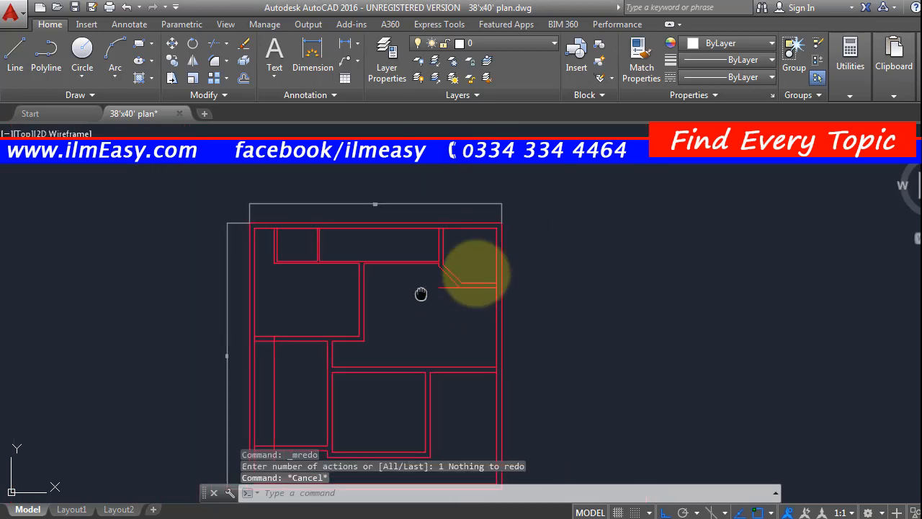
{"action": "scroll", "coordinate": [395, 347], "scroll_direction": "up", "scroll_amount": 5}
{"action": "left_click", "coordinate": [395, 347]}
{"action": "left_click", "coordinate": [237, 332]}
{"action": "key", "text": "Delete"}
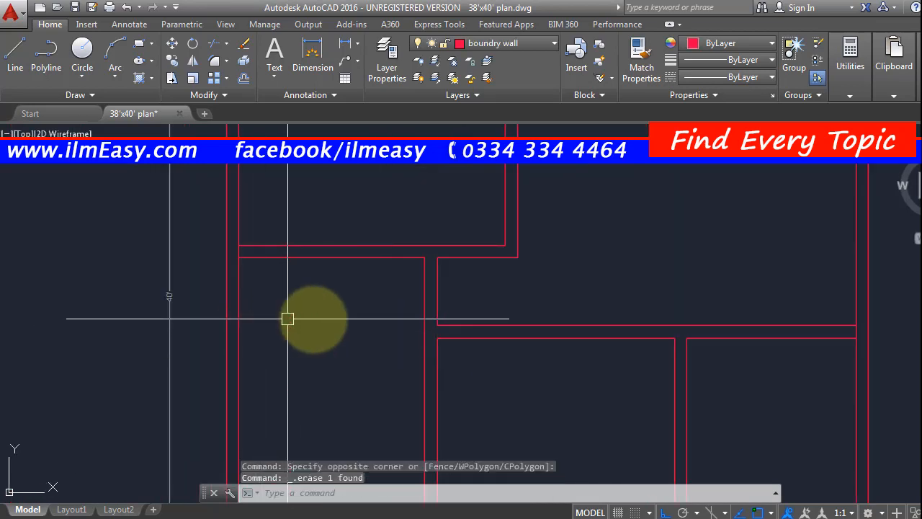
Fillet the outer diagonal line of the upper-right room to the outer horizontal wall line, and save the drawing.
{"action": "scroll", "coordinate": [346, 309], "scroll_direction": "down", "scroll_amount": 5}
{"action": "scroll", "coordinate": [364, 299], "scroll_direction": "up", "scroll_amount": 6}
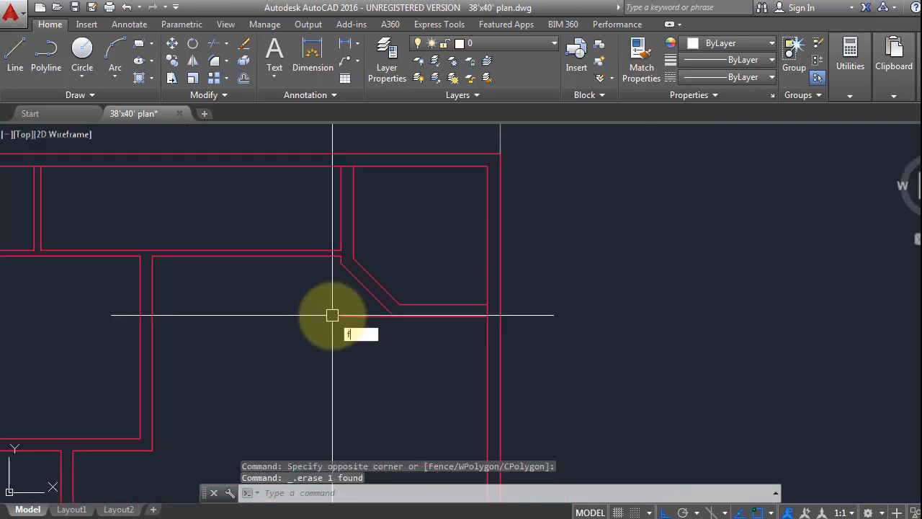
{"action": "key", "text": "Return"}
{"action": "scroll", "coordinate": [359, 296], "scroll_direction": "up", "scroll_amount": 3}
{"action": "left_click", "coordinate": [377, 283]}
{"action": "left_click", "coordinate": [569, 344]}
{"action": "key", "text": "Escape"}
{"action": "scroll", "coordinate": [446, 328], "scroll_direction": "down", "scroll_amount": 7}
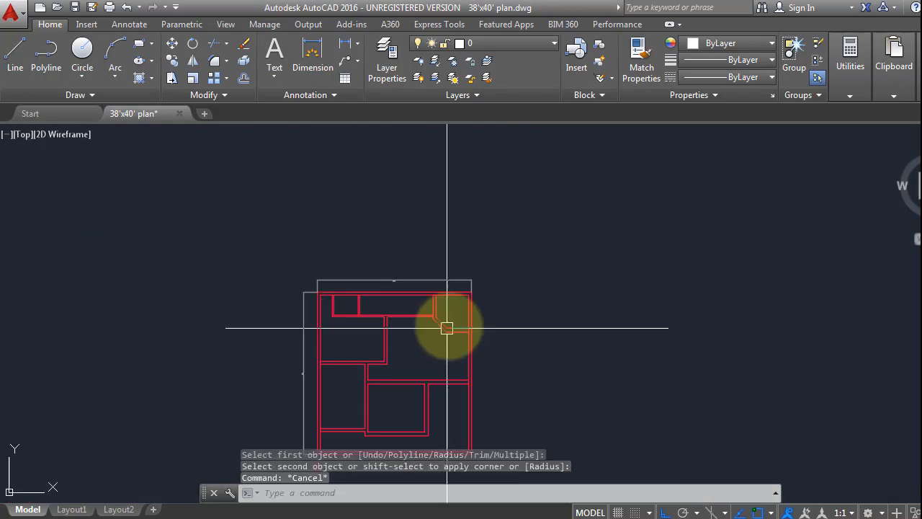
{"action": "key", "text": "ctrl+s"}
{"action": "middle_click_drag", "start_coordinate": [432, 352], "coordinate": [439, 260]}
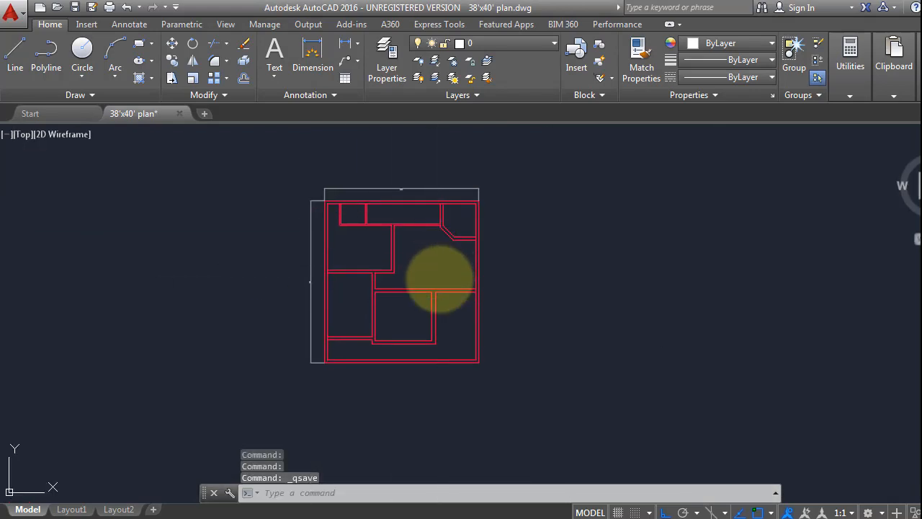
Offset the inner line of the left boundary wall 6' to the right in the lower-left area.
{"action": "scroll", "coordinate": [439, 279], "scroll_direction": "up", "scroll_amount": 7}
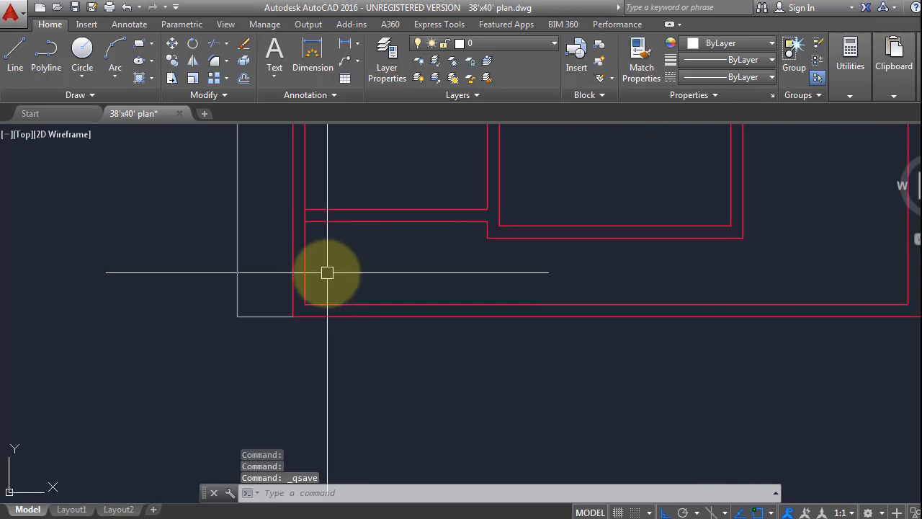
{"action": "scroll", "coordinate": [327, 272], "scroll_direction": "up", "scroll_amount": 4}
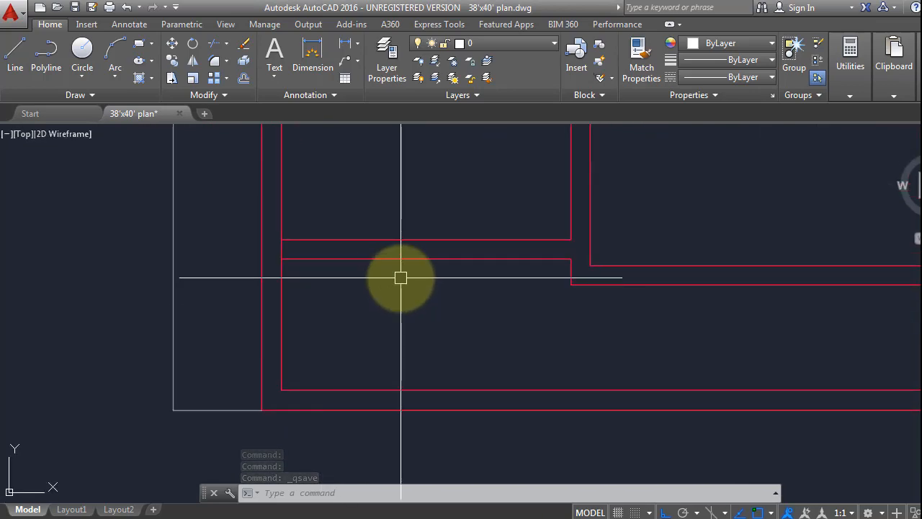
{"action": "scroll", "coordinate": [408, 296], "scroll_direction": "down", "scroll_amount": 3}
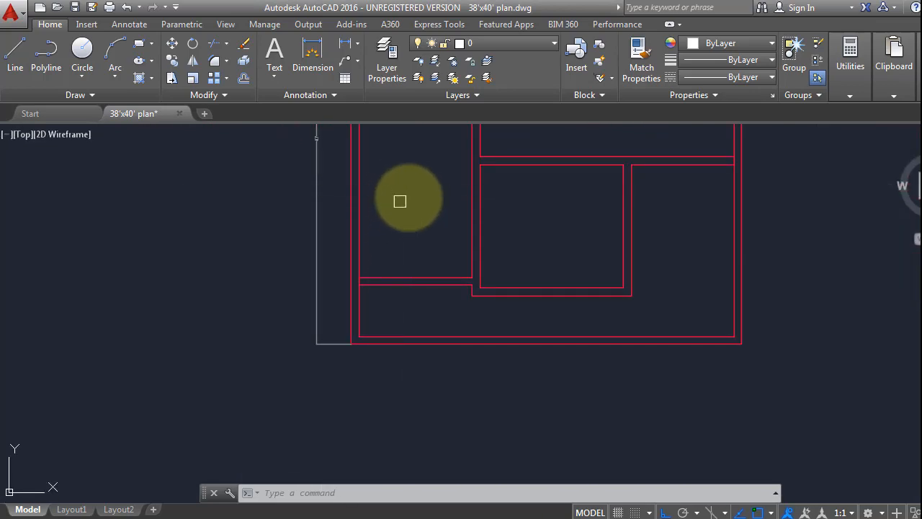
{"action": "scroll", "coordinate": [416, 315], "scroll_direction": "up", "scroll_amount": 5}
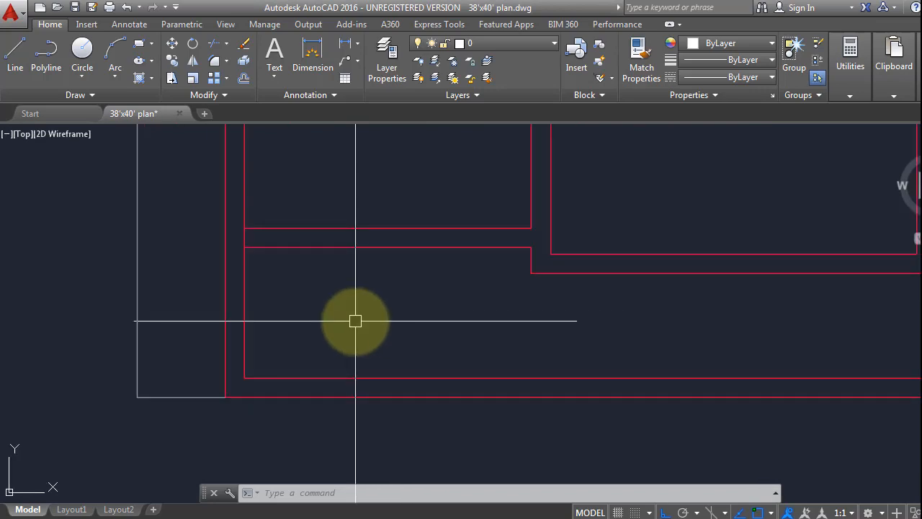
{"action": "scroll", "coordinate": [355, 320], "scroll_direction": "down", "scroll_amount": 4}
{"action": "scroll", "coordinate": [371, 379], "scroll_direction": "down", "scroll_amount": 2}
{"action": "scroll", "coordinate": [374, 333], "scroll_direction": "up", "scroll_amount": 6}
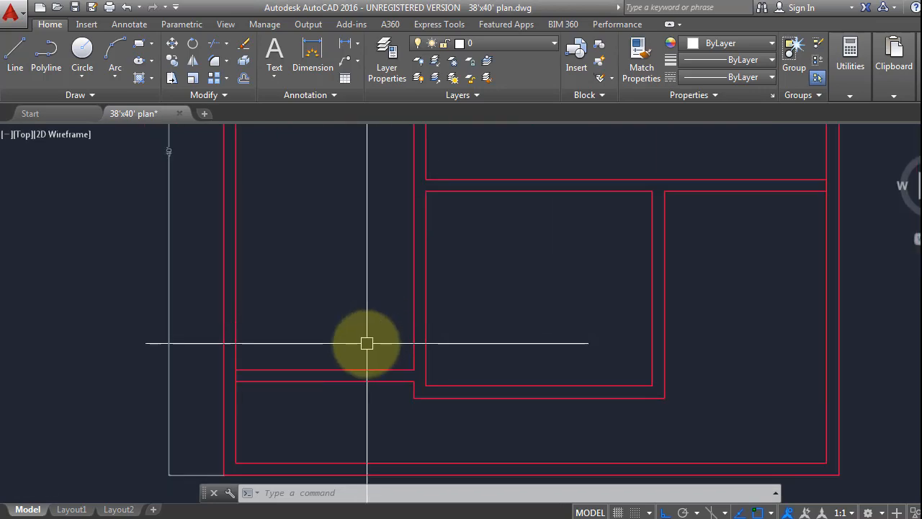
{"action": "scroll", "coordinate": [367, 343], "scroll_direction": "up", "scroll_amount": 2}
{"action": "key", "text": "Return"}
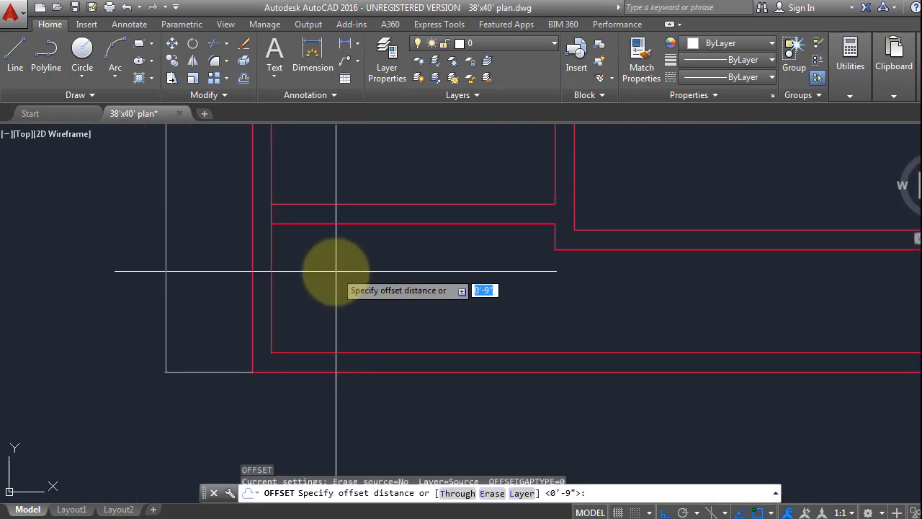
{"action": "type", "text": "6'"}
{"action": "key", "text": "Return"}
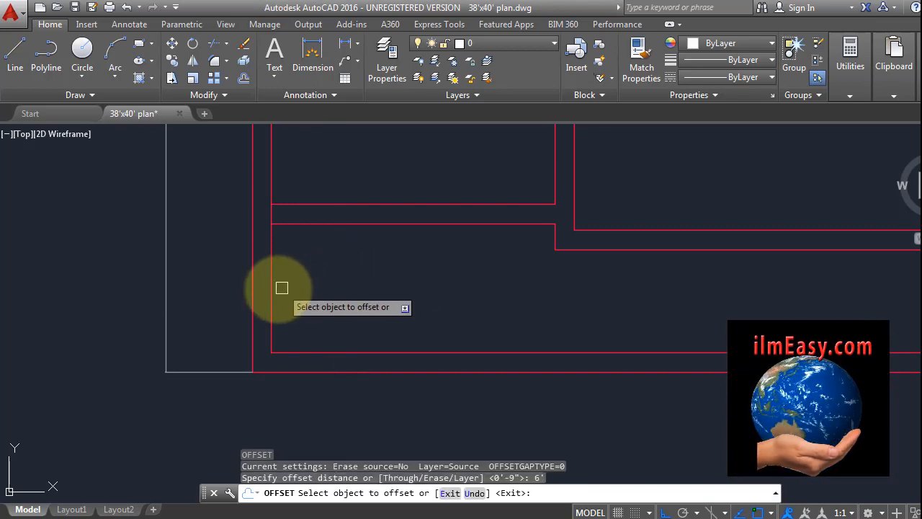
{"action": "left_click", "coordinate": [272, 288]}
{"action": "left_click", "coordinate": [427, 285]}
{"action": "key", "text": "Escape"}
{"action": "key", "text": "Escape"}
Offset the new vertical partition line 4.5" to the right.
{"action": "type", "text": "o"}
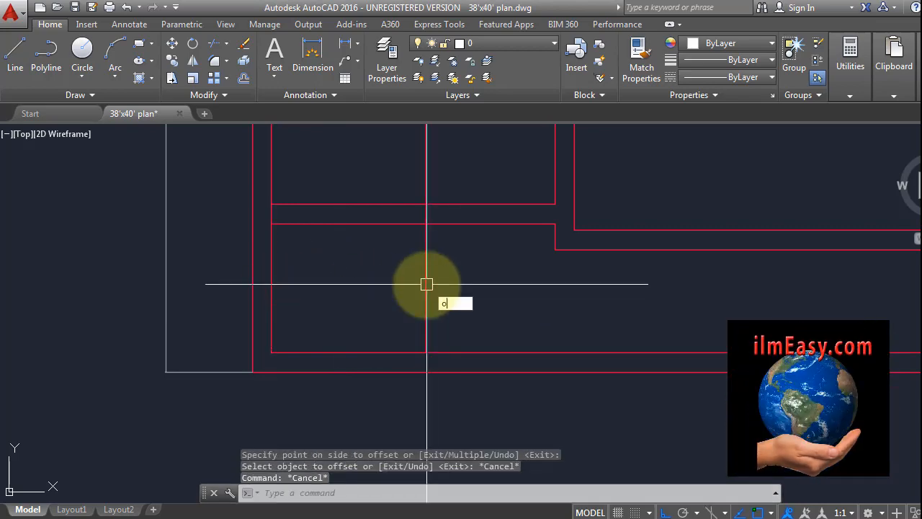
{"action": "key", "text": "Return"}
{"action": "type", "text": "4.5"}
{"action": "key", "text": "Return"}
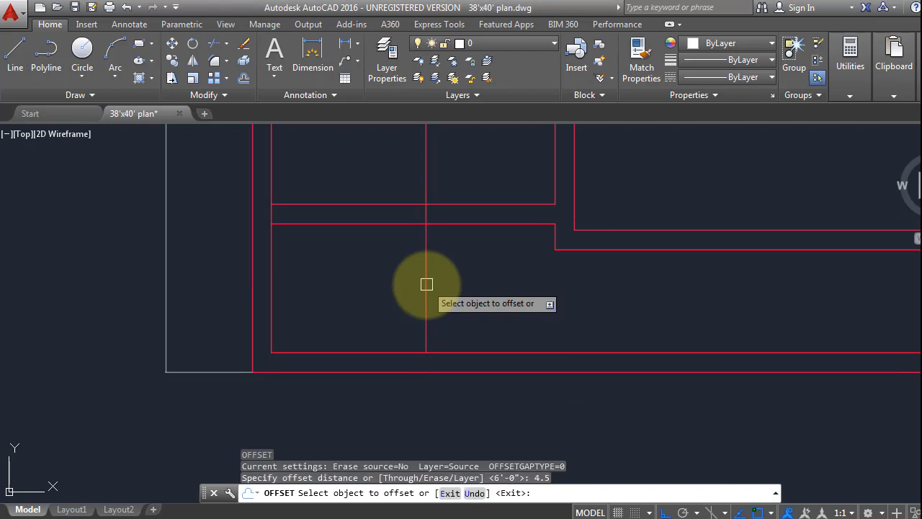
{"action": "left_click", "coordinate": [426, 283]}
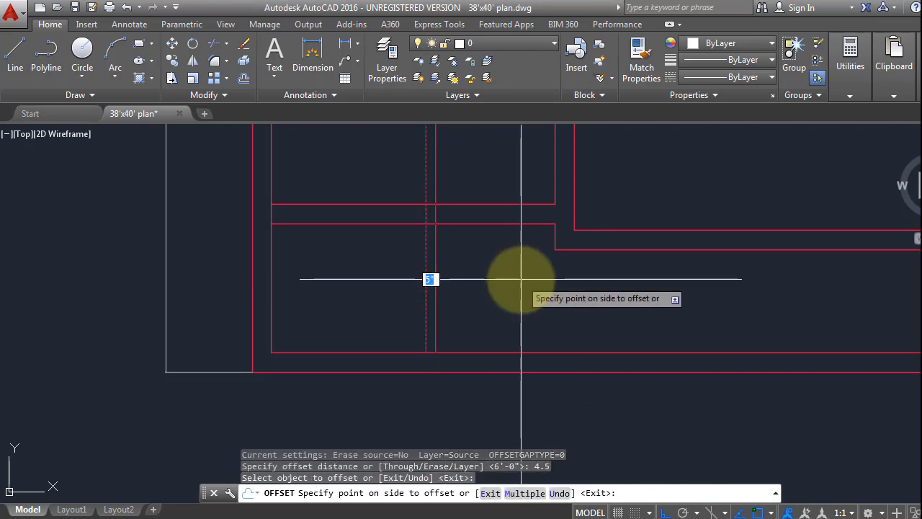
{"action": "left_click", "coordinate": [521, 279]}
{"action": "key", "text": "Escape"}
{"action": "key", "text": "Escape"}
Check the clear width between the left wall and the new partition with a linear dimension, and delete that dimension.
{"action": "type", "text": "dli"}
{"action": "key", "text": "Return"}
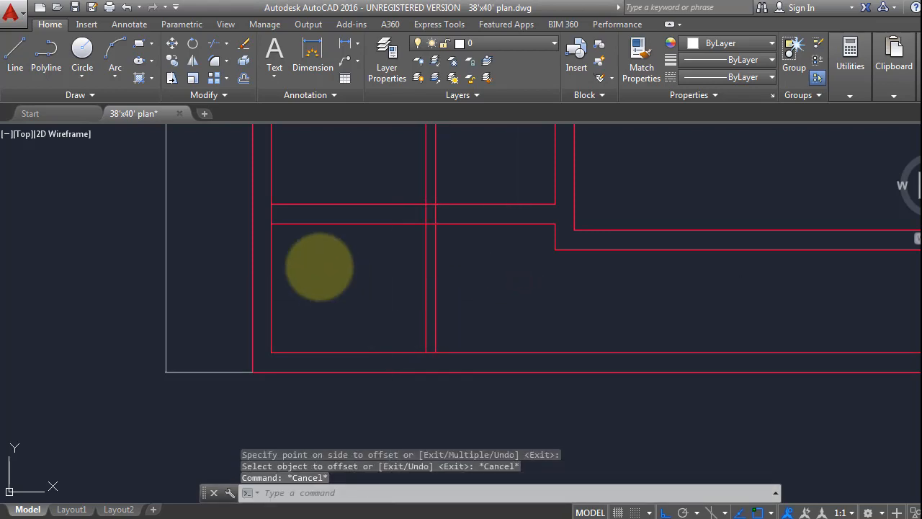
{"action": "left_click", "coordinate": [272, 223]}
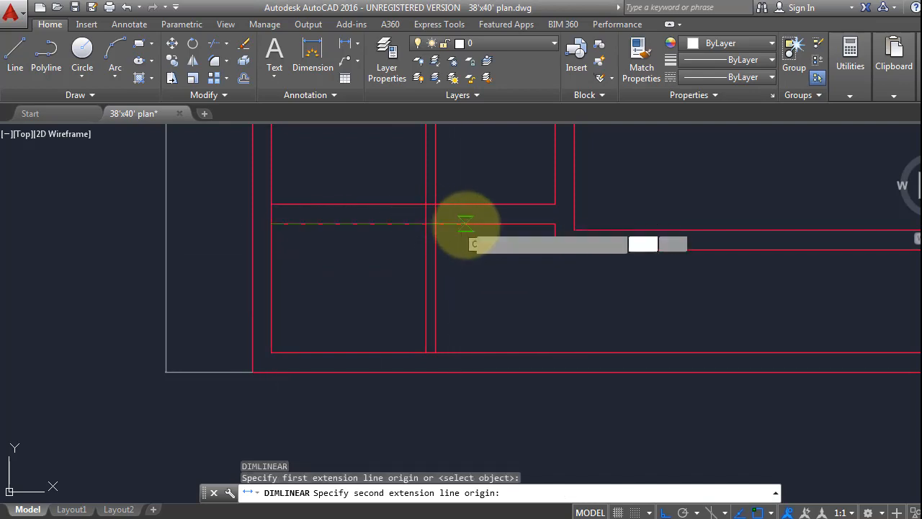
{"action": "left_click", "coordinate": [425, 223]}
{"action": "left_click", "coordinate": [375, 265]}
{"action": "key", "text": "Escape"}
{"action": "scroll", "coordinate": [171, 266], "scroll_direction": "up", "scroll_amount": 4}
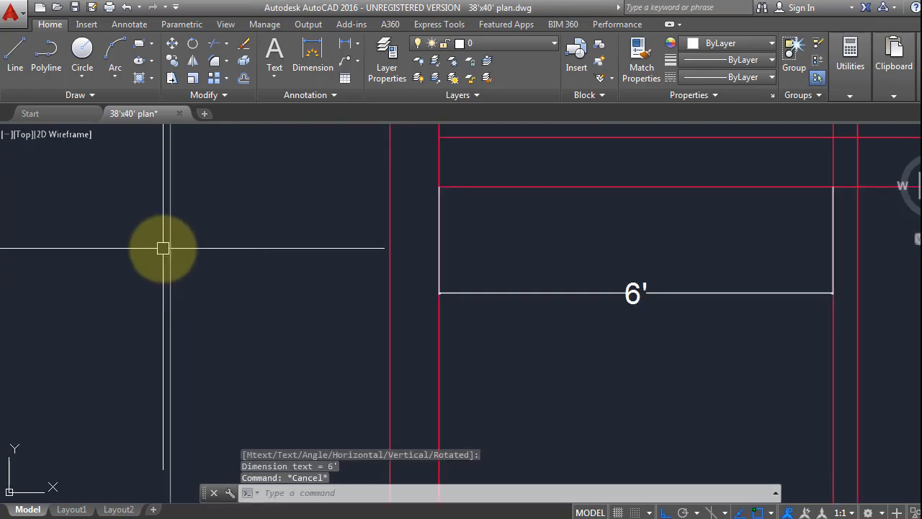
{"action": "left_click", "coordinate": [587, 230]}
{"action": "left_click", "coordinate": [536, 304]}
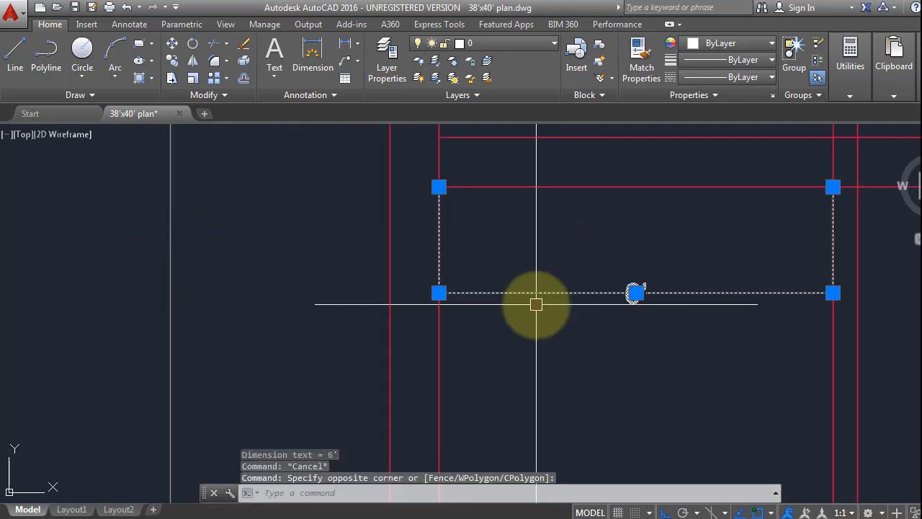
{"action": "key", "text": "Delete"}
Trim both new partition lines out of the room above the lower-left horizontal wall.
{"action": "scroll", "coordinate": [536, 304], "scroll_direction": "down", "scroll_amount": 3}
{"action": "type", "text": "TR"}
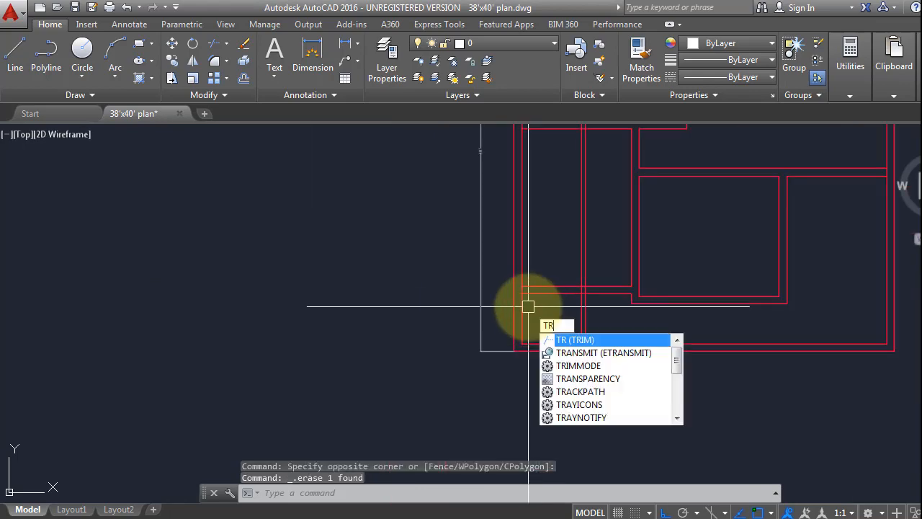
{"action": "key", "text": "Return"}
{"action": "key", "text": "Return"}
{"action": "left_click", "coordinate": [607, 224]}
{"action": "left_click", "coordinate": [561, 258]}
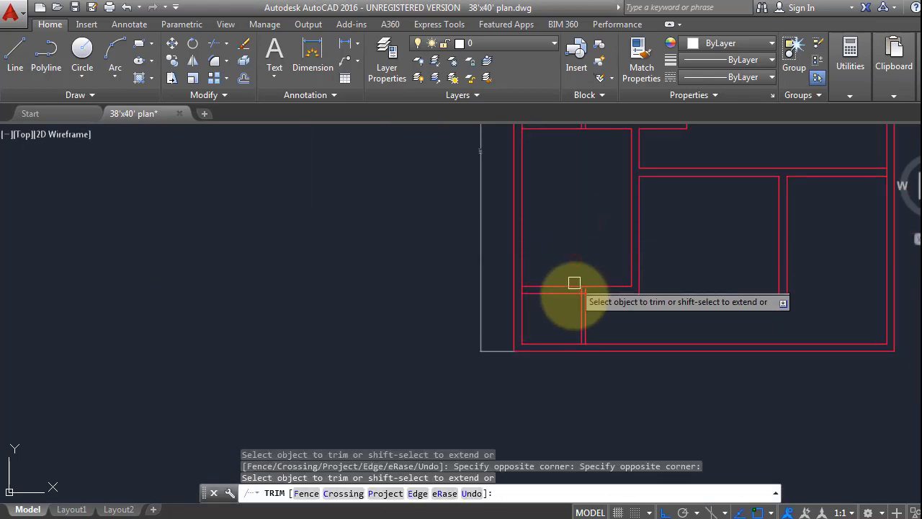
Trim the partition stubs inside the horizontal wall and the lower wall line between the two partition lines.
{"action": "scroll", "coordinate": [576, 296], "scroll_direction": "up", "scroll_amount": 5}
{"action": "left_click", "coordinate": [629, 266]}
{"action": "left_click", "coordinate": [590, 277]}
{"action": "left_click", "coordinate": [609, 287]}
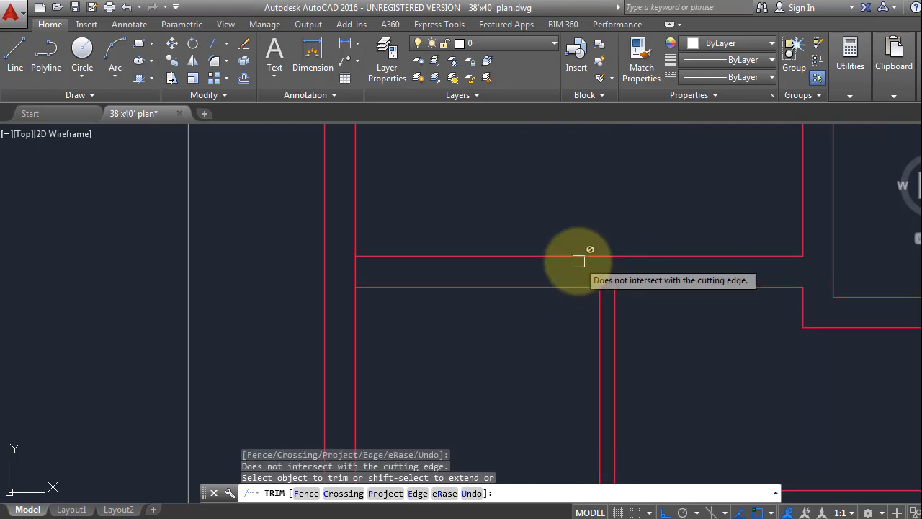
Trim the inner boundary wall line at the new partition's lower end and where the lower-left horizontal wall meets the left wall.
{"action": "scroll", "coordinate": [578, 262], "scroll_direction": "down", "scroll_amount": 5}
{"action": "scroll", "coordinate": [576, 307], "scroll_direction": "up", "scroll_amount": 4}
{"action": "left_click", "coordinate": [635, 370]}
{"action": "scroll", "coordinate": [631, 372], "scroll_direction": "down", "scroll_amount": 3}
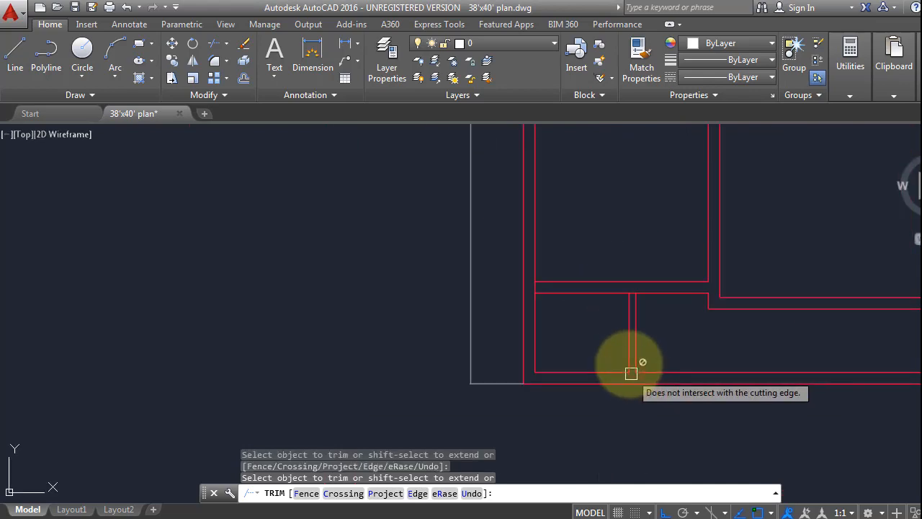
{"action": "scroll", "coordinate": [631, 296], "scroll_direction": "up", "scroll_amount": 4}
{"action": "scroll", "coordinate": [539, 264], "scroll_direction": "down", "scroll_amount": 3}
{"action": "scroll", "coordinate": [521, 235], "scroll_direction": "up", "scroll_amount": 5}
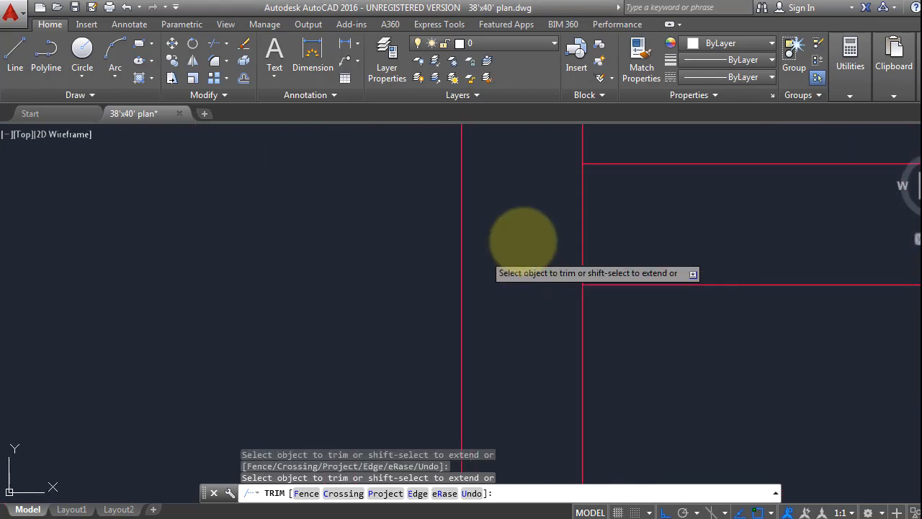
{"action": "left_click", "coordinate": [580, 217]}
Trim the inner top wall line between the lines of both partitions enclosing the small top-left room.
{"action": "scroll", "coordinate": [354, 334], "scroll_direction": "down", "scroll_amount": 8}
{"action": "middle_click_drag", "start_coordinate": [541, 241], "coordinate": [533, 484]}
{"action": "middle_click_drag", "start_coordinate": [548, 438], "coordinate": [548, 461]}
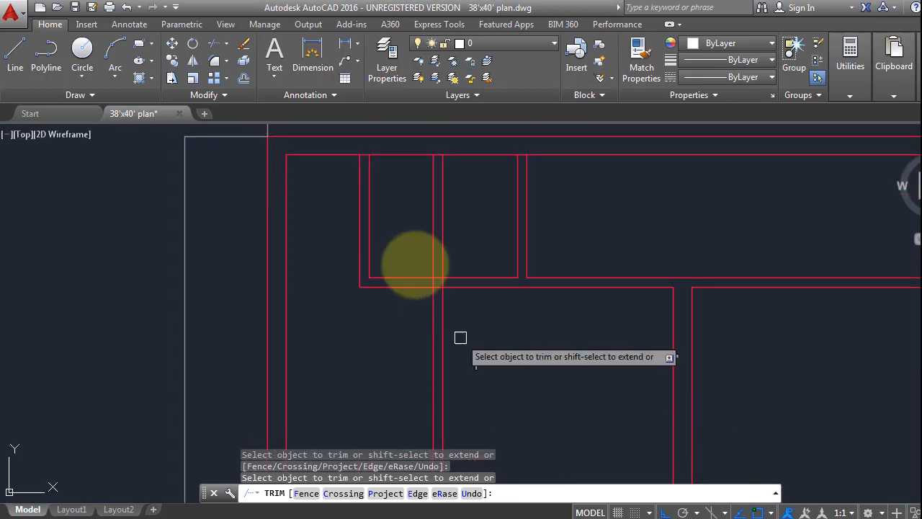
{"action": "scroll", "coordinate": [500, 148], "scroll_direction": "up", "scroll_amount": 6}
{"action": "left_click", "coordinate": [584, 172]}
{"action": "scroll", "coordinate": [427, 190], "scroll_direction": "down", "scroll_amount": 3}
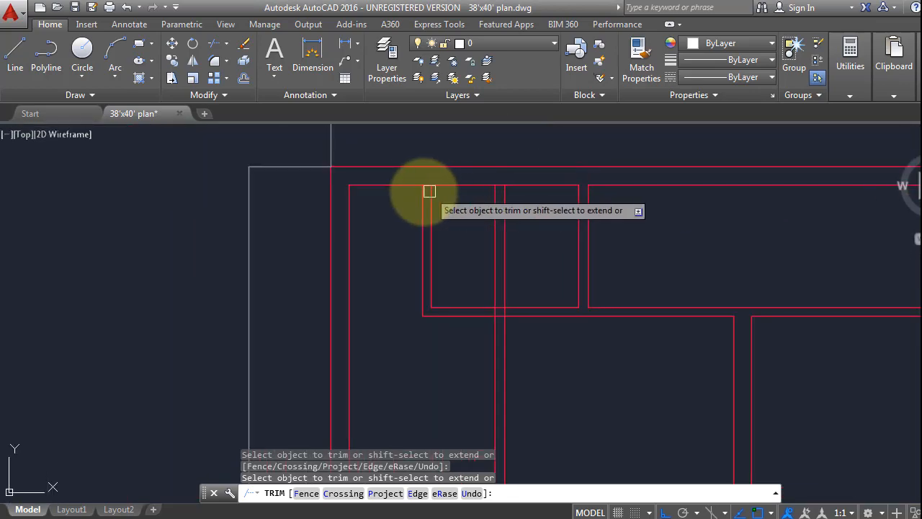
{"action": "scroll", "coordinate": [445, 181], "scroll_direction": "up", "scroll_amount": 3}
{"action": "scroll", "coordinate": [483, 188], "scroll_direction": "down", "scroll_amount": 2}
{"action": "scroll", "coordinate": [625, 273], "scroll_direction": "down", "scroll_amount": 2}
Trim the inner boundary wall lines where the chamfered upper-right room's walls meet the top and right walls.
{"action": "middle_click_drag", "start_coordinate": [621, 272], "coordinate": [329, 287]}
{"action": "scroll", "coordinate": [633, 227], "scroll_direction": "up", "scroll_amount": 6}
{"action": "scroll", "coordinate": [562, 230], "scroll_direction": "down", "scroll_amount": 5}
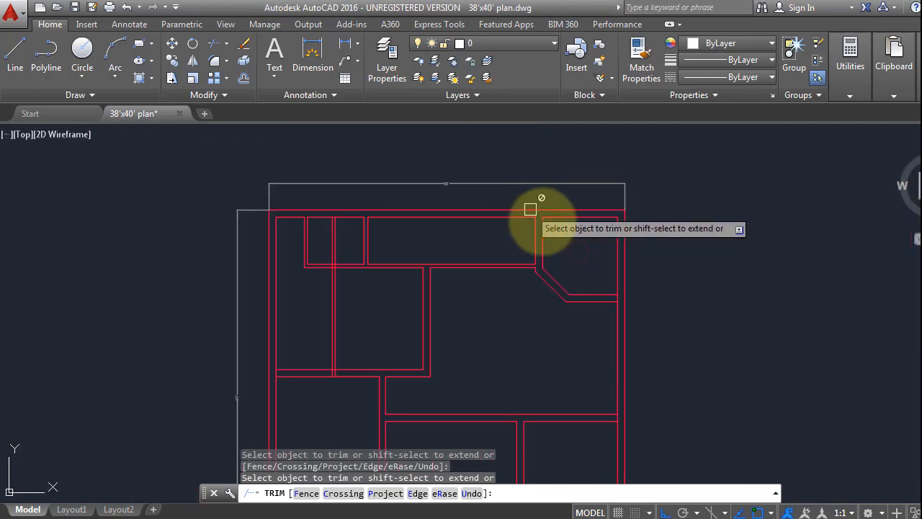
{"action": "scroll", "coordinate": [627, 309], "scroll_direction": "up", "scroll_amount": 5}
{"action": "scroll", "coordinate": [622, 287], "scroll_direction": "down", "scroll_amount": 4}
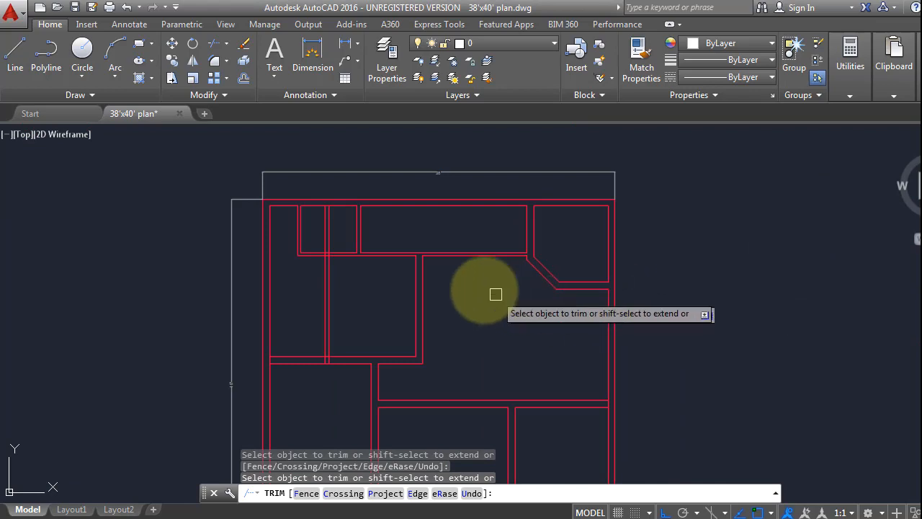
{"action": "scroll", "coordinate": [435, 252], "scroll_direction": "up", "scroll_amount": 4}
{"action": "scroll", "coordinate": [517, 216], "scroll_direction": "down", "scroll_amount": 4}
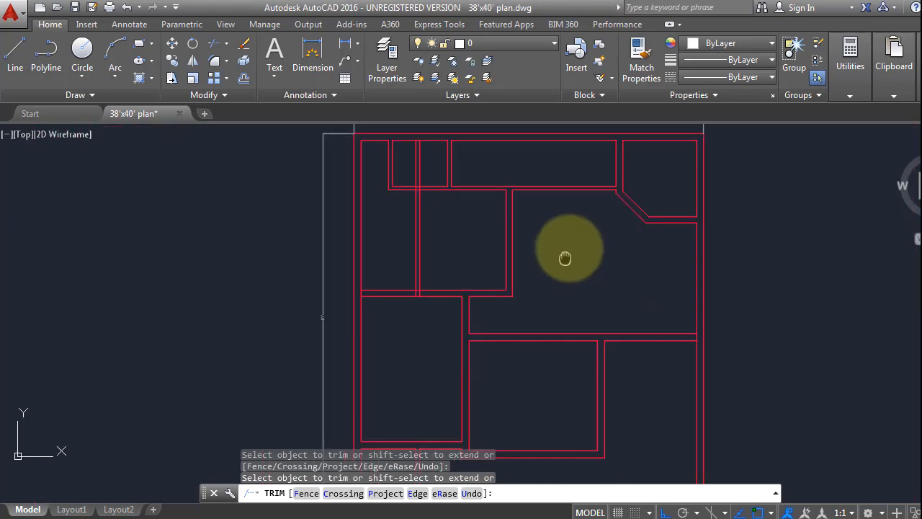
Trim the inner left and right boundary wall lines where the middle horizontal walls meet them, and end the trimming.
{"action": "scroll", "coordinate": [473, 268], "scroll_direction": "up", "scroll_amount": 5}
{"action": "scroll", "coordinate": [288, 249], "scroll_direction": "up", "scroll_amount": 4}
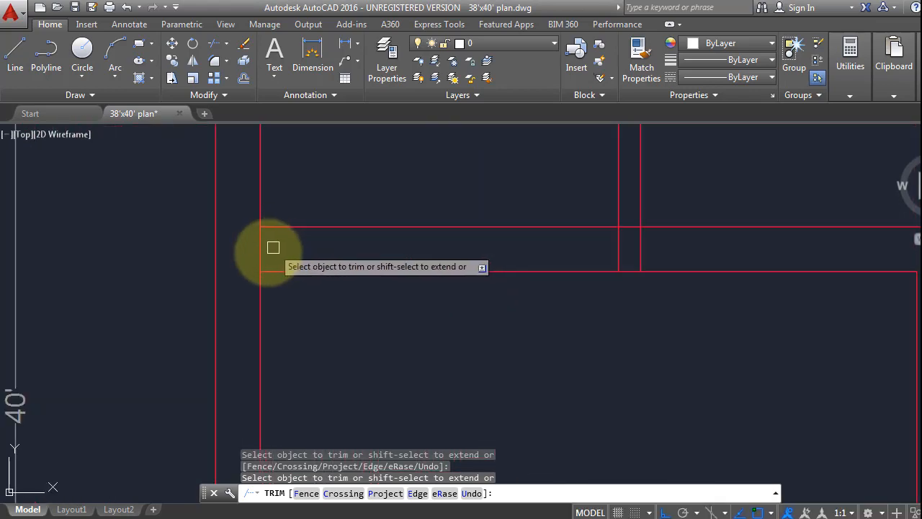
{"action": "scroll", "coordinate": [303, 245], "scroll_direction": "down", "scroll_amount": 6}
{"action": "middle_click_drag", "start_coordinate": [602, 342], "coordinate": [434, 287]}
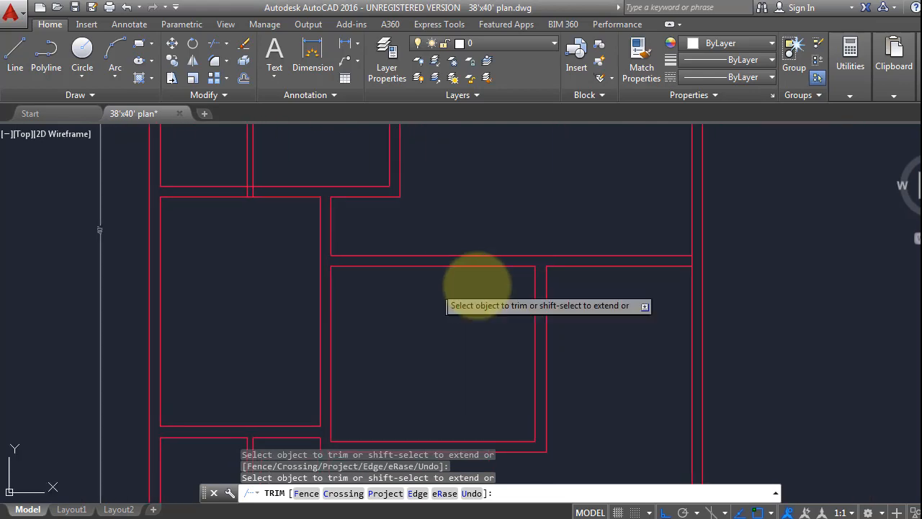
{"action": "scroll", "coordinate": [675, 265], "scroll_direction": "up", "scroll_amount": 3}
{"action": "left_click", "coordinate": [740, 243]}
{"action": "scroll", "coordinate": [675, 228], "scroll_direction": "down", "scroll_amount": 4}
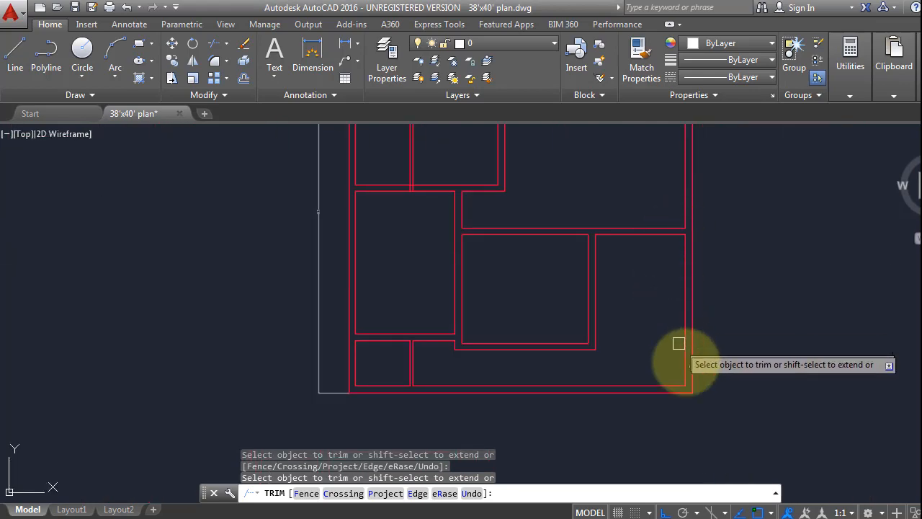
{"action": "middle_click_drag", "start_coordinate": [453, 263], "coordinate": [559, 372]}
{"action": "key", "text": "Escape"}
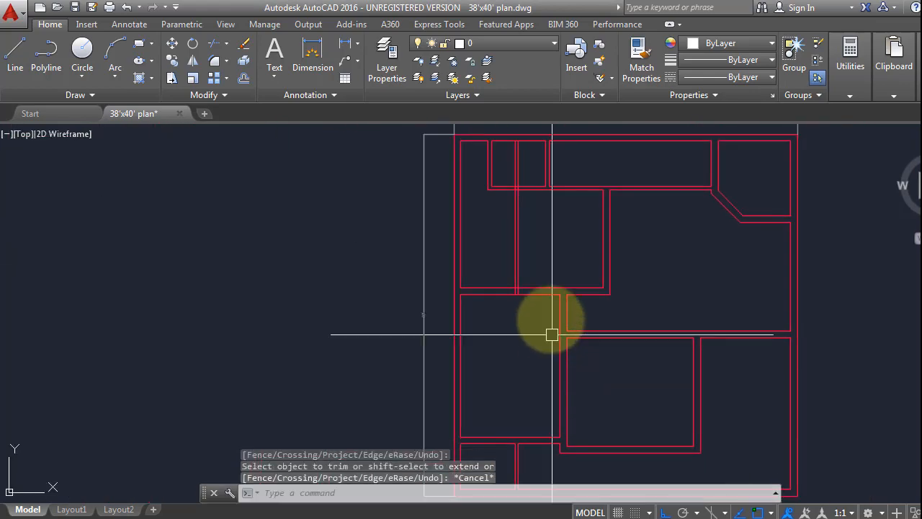
Delete the two leftover vertical lines running through the upper-left rooms and save the drawing.
{"action": "left_click", "coordinate": [553, 228]}
{"action": "left_click", "coordinate": [480, 265]}
{"action": "key", "text": "Delete"}
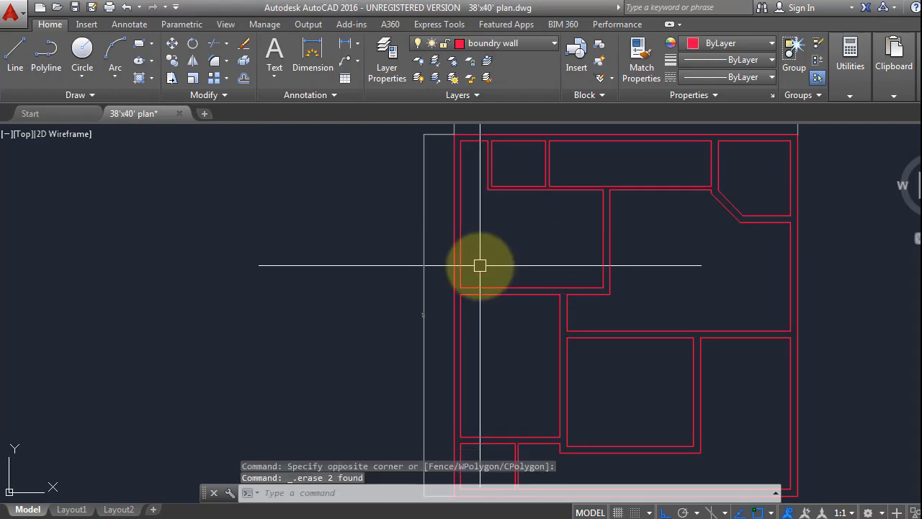
{"action": "key", "text": "Escape"}
{"action": "key", "text": "ctrl+s"}
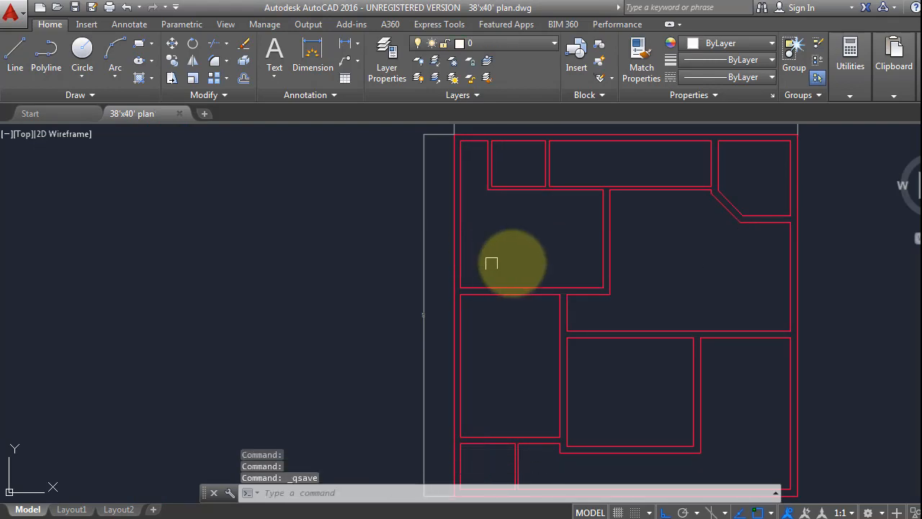
Examine the trimmed wall junctions across the whole floor plan.
{"action": "scroll", "coordinate": [531, 274], "scroll_direction": "down", "scroll_amount": 1}
{"action": "scroll", "coordinate": [558, 361], "scroll_direction": "up", "scroll_amount": 6}
{"action": "scroll", "coordinate": [554, 358], "scroll_direction": "down", "scroll_amount": 4}
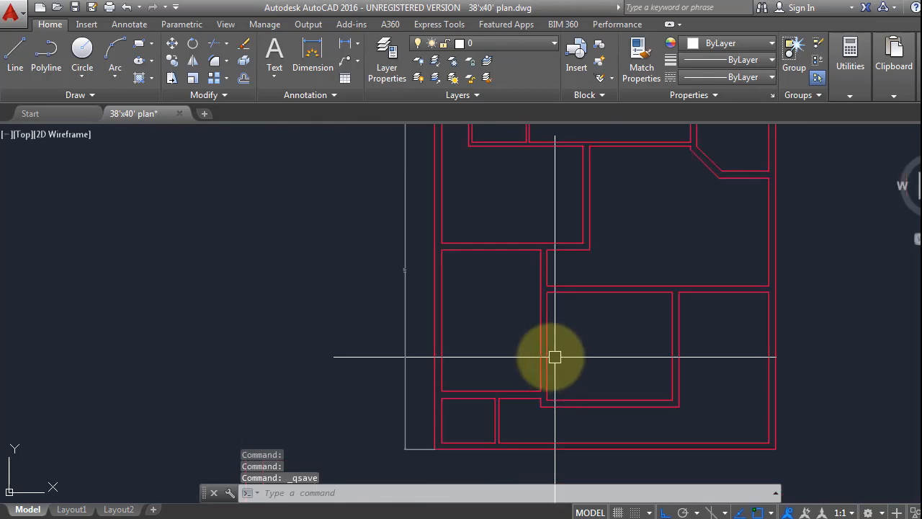
{"action": "scroll", "coordinate": [492, 319], "scroll_direction": "up", "scroll_amount": 4}
{"action": "scroll", "coordinate": [492, 319], "scroll_direction": "down", "scroll_amount": 4}
{"action": "middle_click_drag", "start_coordinate": [508, 217], "coordinate": [477, 348]}
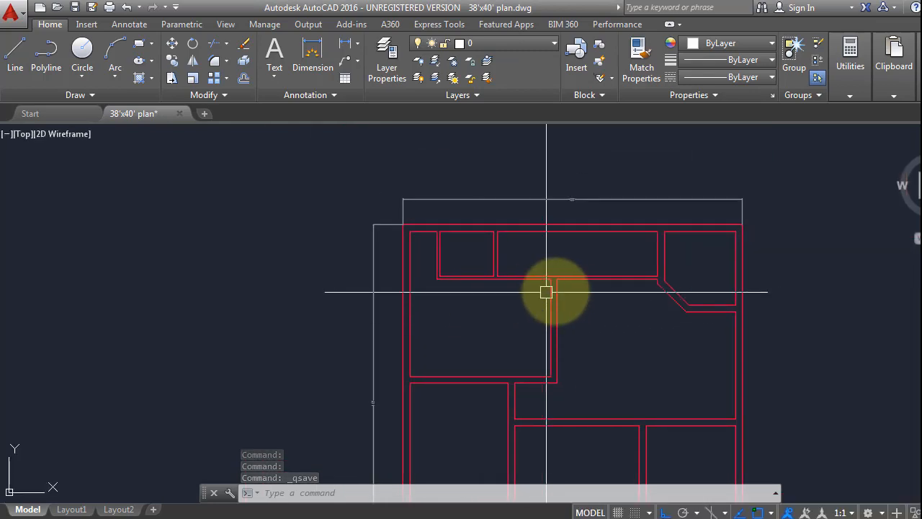
{"action": "scroll", "coordinate": [601, 317], "scroll_direction": "up", "scroll_amount": 3}
{"action": "middle_click_drag", "start_coordinate": [621, 322], "coordinate": [510, 245]}
{"action": "scroll", "coordinate": [515, 322], "scroll_direction": "down", "scroll_amount": 4}
{"action": "scroll", "coordinate": [533, 351], "scroll_direction": "up", "scroll_amount": 2}
{"action": "scroll", "coordinate": [507, 250], "scroll_direction": "down", "scroll_amount": 2}
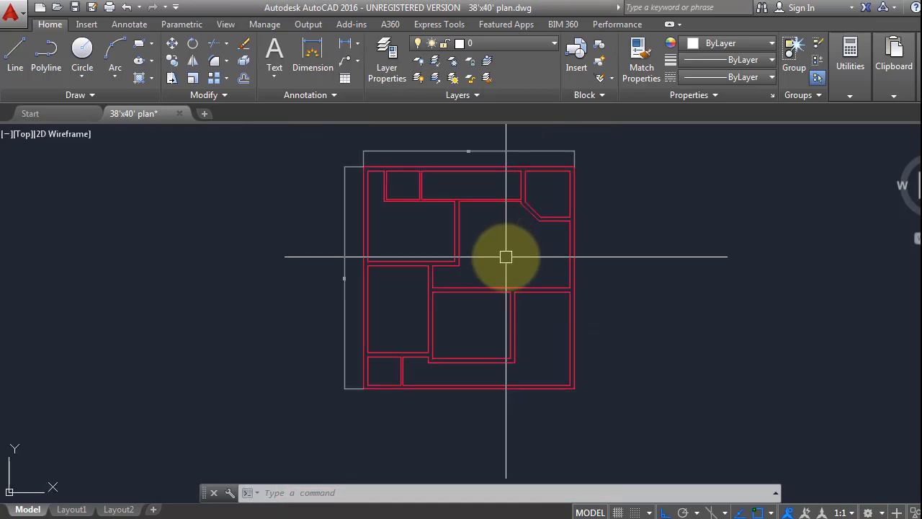
Add a linear dimension for the inner width of the lower-middle room, placed inside it below its upper wall.
{"action": "scroll", "coordinate": [499, 336], "scroll_direction": "up", "scroll_amount": 4}
{"action": "middle_click_drag", "start_coordinate": [498, 336], "coordinate": [463, 343]}
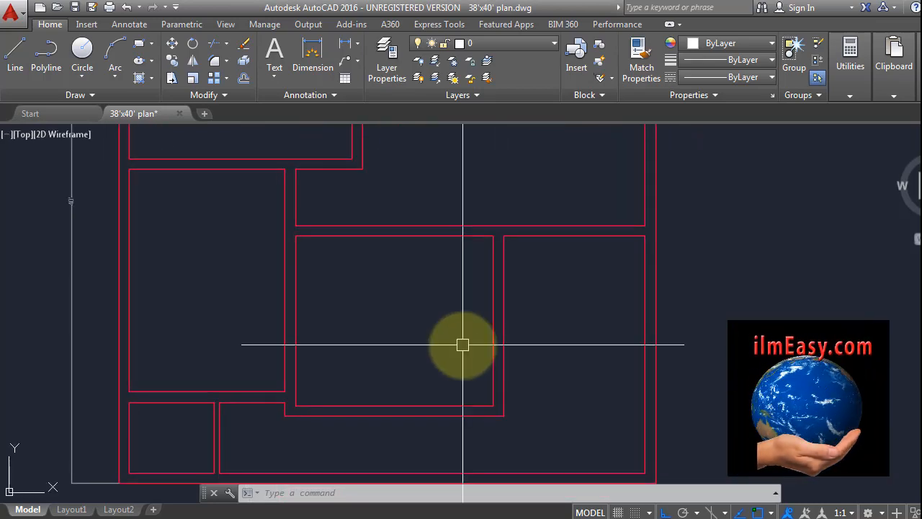
{"action": "type", "text": "d"}
{"action": "key", "text": "Return"}
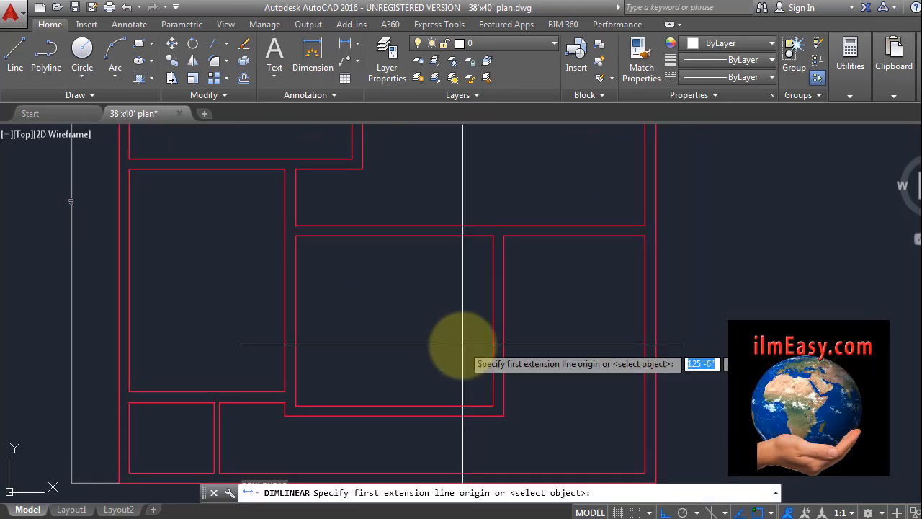
{"action": "left_click", "coordinate": [295, 235]}
{"action": "left_click", "coordinate": [493, 236]}
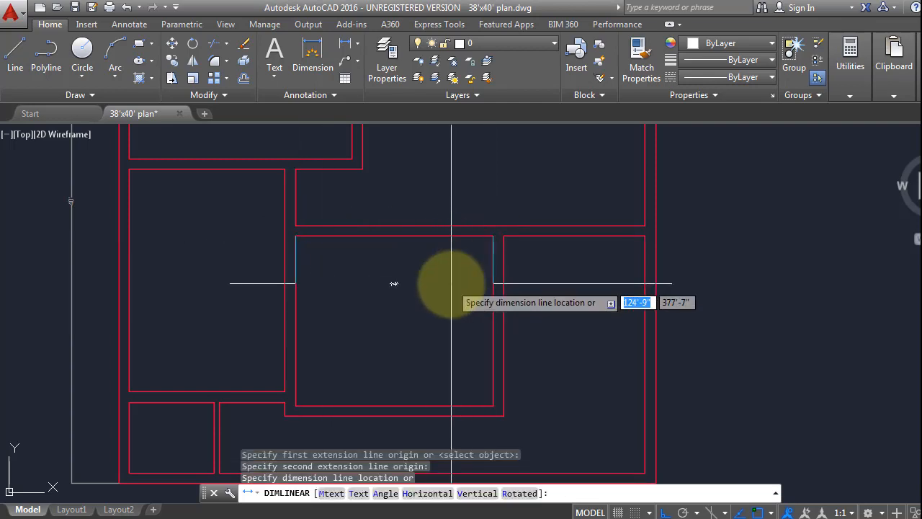
{"action": "left_click", "coordinate": [453, 279]}
{"action": "scroll", "coordinate": [393, 312], "scroll_direction": "up", "scroll_amount": 3}
{"action": "scroll", "coordinate": [379, 214], "scroll_direction": "up", "scroll_amount": 2}
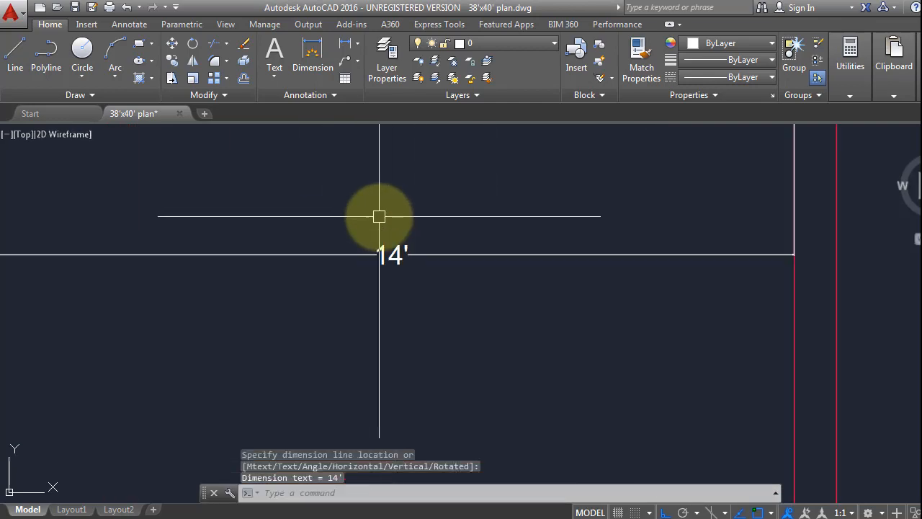
{"action": "scroll", "coordinate": [453, 270], "scroll_direction": "down", "scroll_amount": 5}
Add a vertical linear dimension for the inner height of the lower-middle room, placed inside near its right wall.
{"action": "key", "text": "Return"}
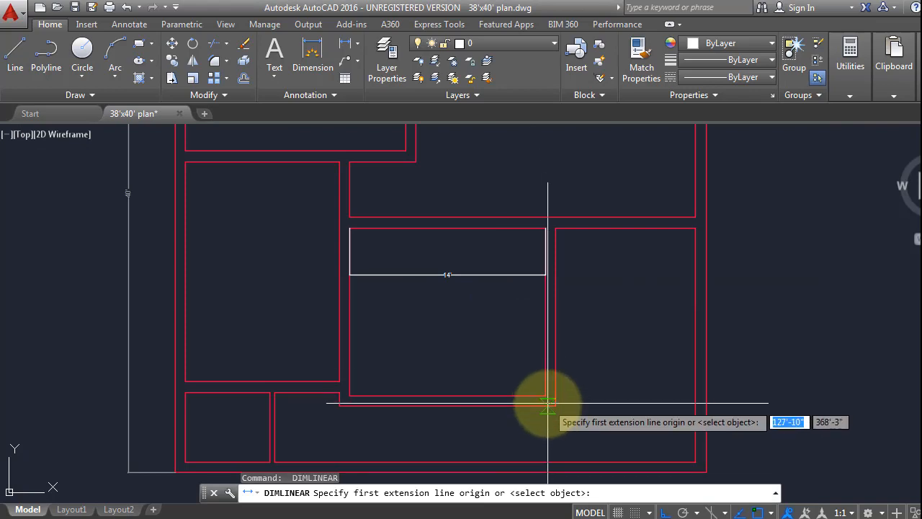
{"action": "left_click", "coordinate": [543, 394]}
{"action": "left_click", "coordinate": [546, 228]}
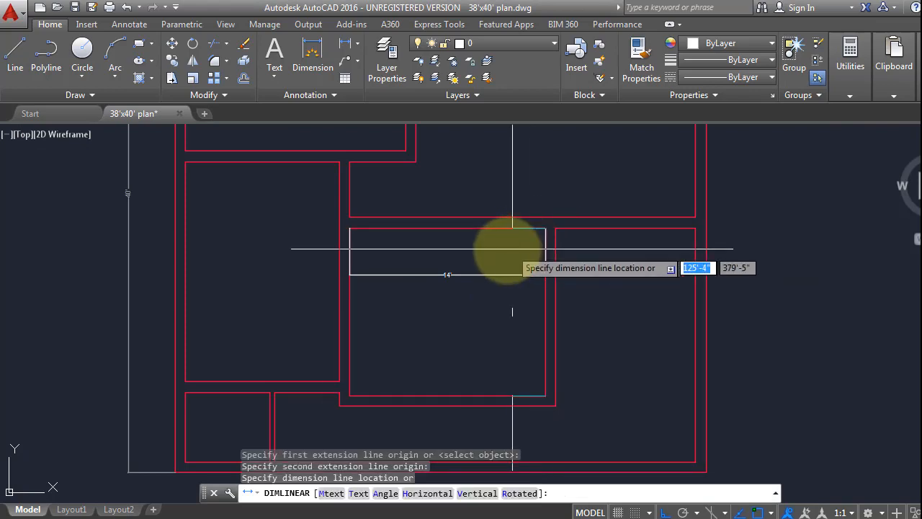
{"action": "left_click", "coordinate": [510, 326]}
{"action": "scroll", "coordinate": [516, 322], "scroll_direction": "up", "scroll_amount": 4}
{"action": "scroll", "coordinate": [514, 317], "scroll_direction": "down", "scroll_amount": 5}
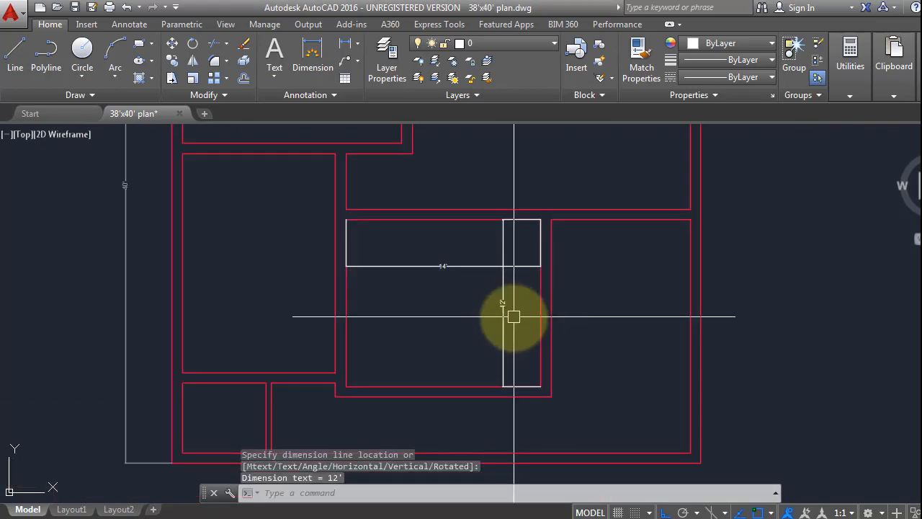
{"action": "middle_click_drag", "start_coordinate": [511, 315], "coordinate": [490, 313]}
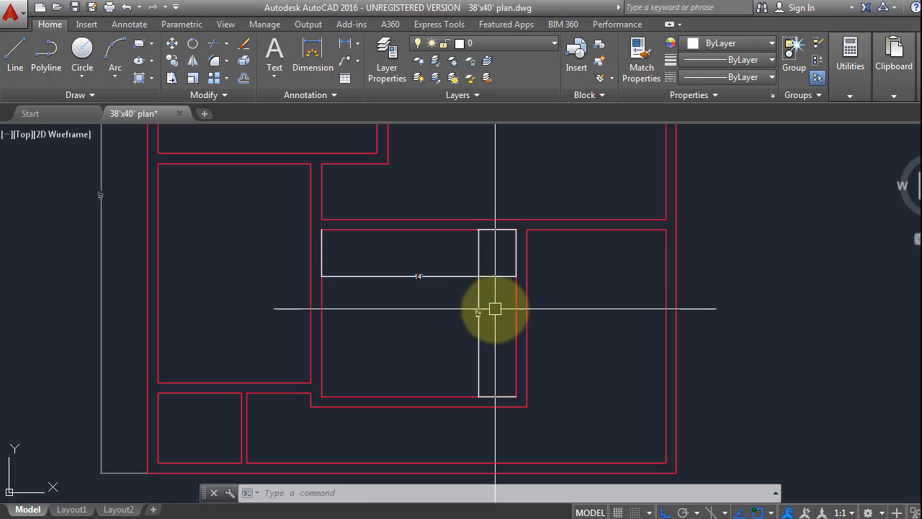
{"action": "key", "text": "Escape"}
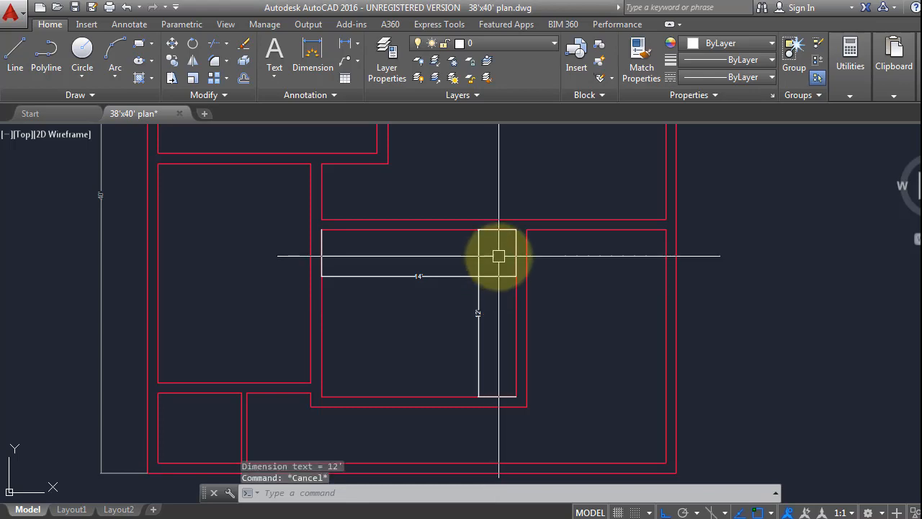
Move the lower-middle room's two dimensions to the dimension layer.
{"action": "left_click", "coordinate": [502, 252]}
{"action": "left_click", "coordinate": [422, 312]}
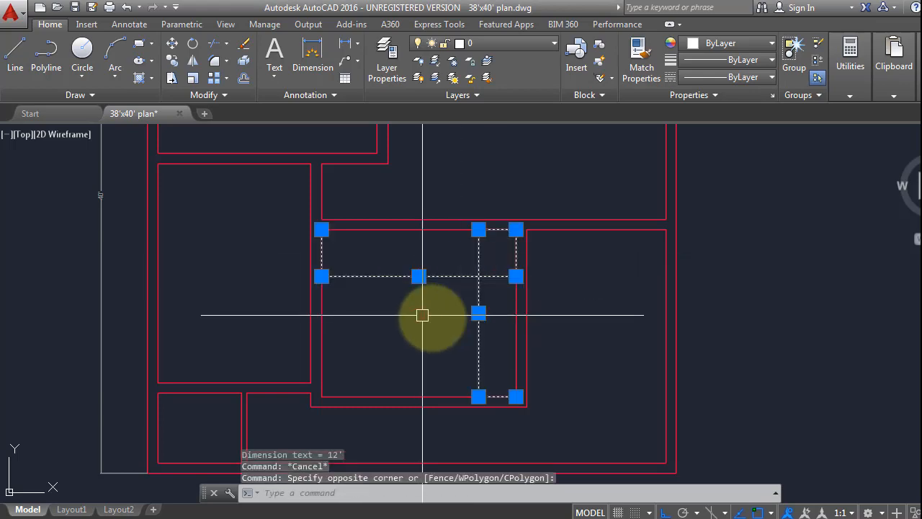
{"action": "left_click", "coordinate": [432, 43]}
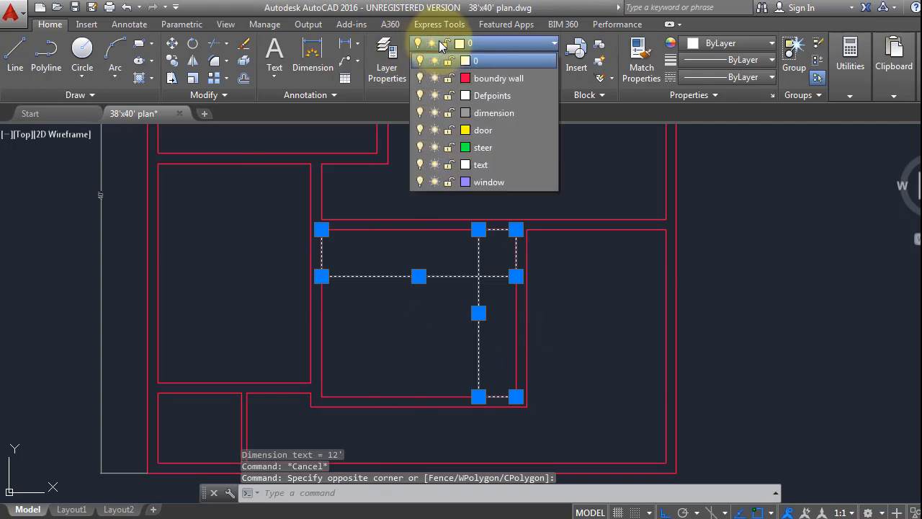
{"action": "left_click", "coordinate": [514, 113]}
{"action": "scroll", "coordinate": [502, 276], "scroll_direction": "down", "scroll_amount": 5}
{"action": "key", "text": "Escape"}
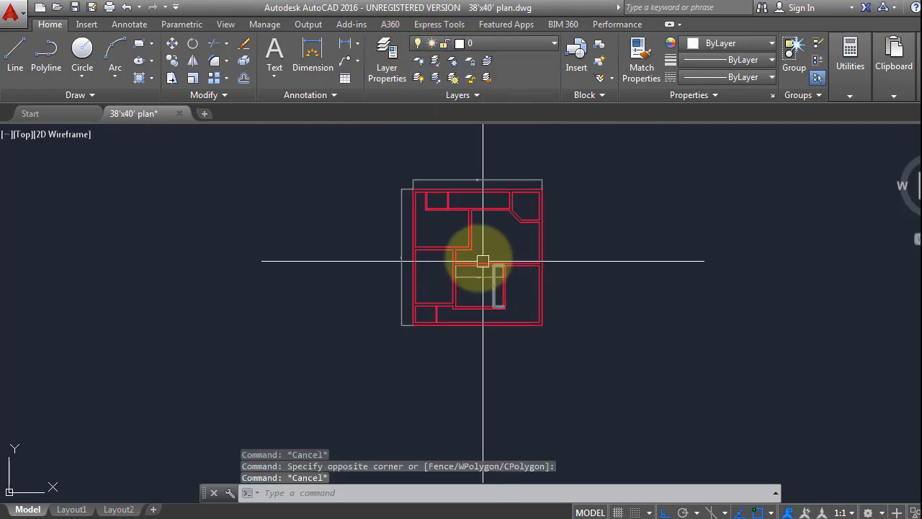
Add a linear dimension for the inner width of the large upper-left room, placed just above its lower wall.
{"action": "scroll", "coordinate": [539, 292], "scroll_direction": "up", "scroll_amount": 6}
{"action": "scroll", "coordinate": [536, 289], "scroll_direction": "down", "scroll_amount": 2}
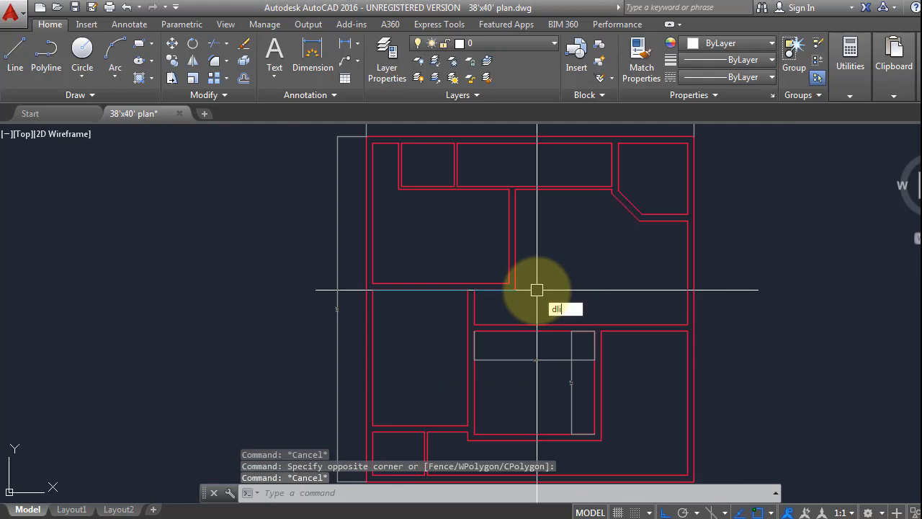
{"action": "key", "text": "Return"}
{"action": "scroll", "coordinate": [471, 269], "scroll_direction": "up", "scroll_amount": 4}
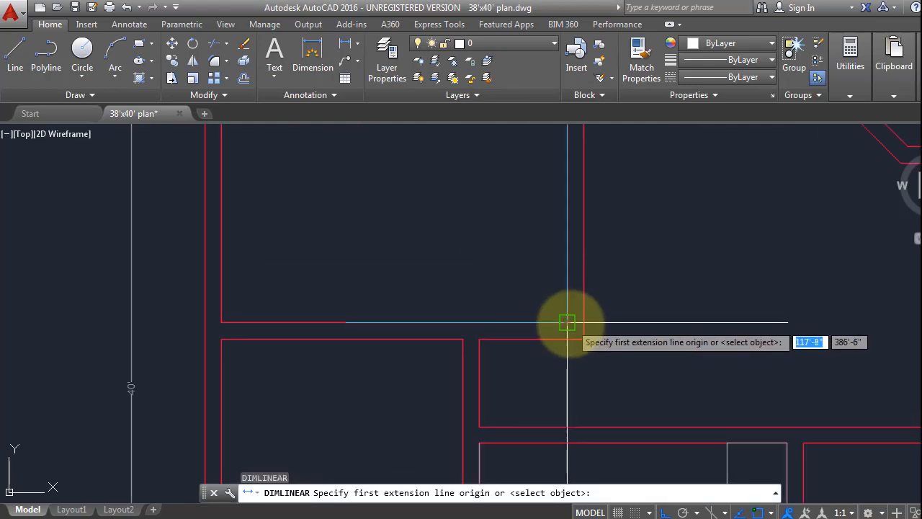
{"action": "left_click", "coordinate": [567, 322]}
{"action": "left_click", "coordinate": [221, 321]}
{"action": "left_click", "coordinate": [339, 286]}
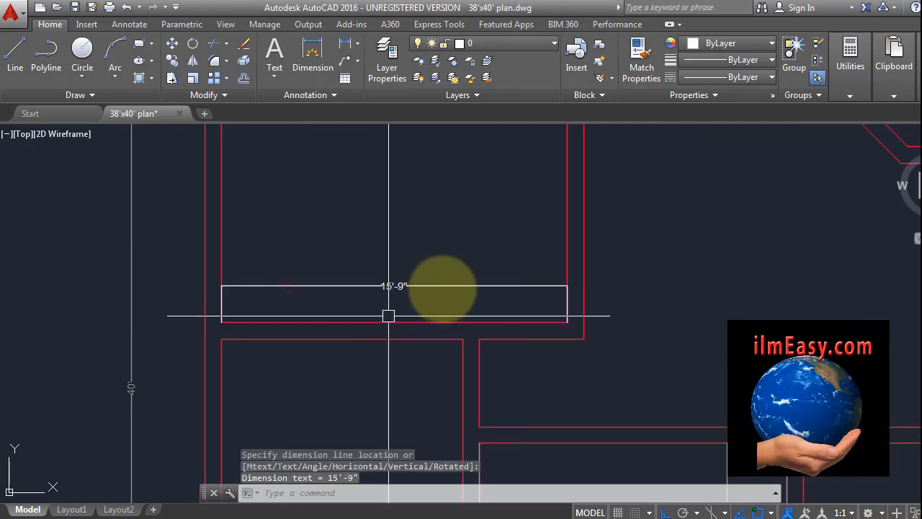
Add a vertical linear dimension for the large upper-left room's height at its right wall, placed inside the room.
{"action": "middle_click_drag", "start_coordinate": [466, 247], "coordinate": [437, 383]}
{"action": "key", "text": "Return"}
{"action": "left_click", "coordinate": [538, 218]}
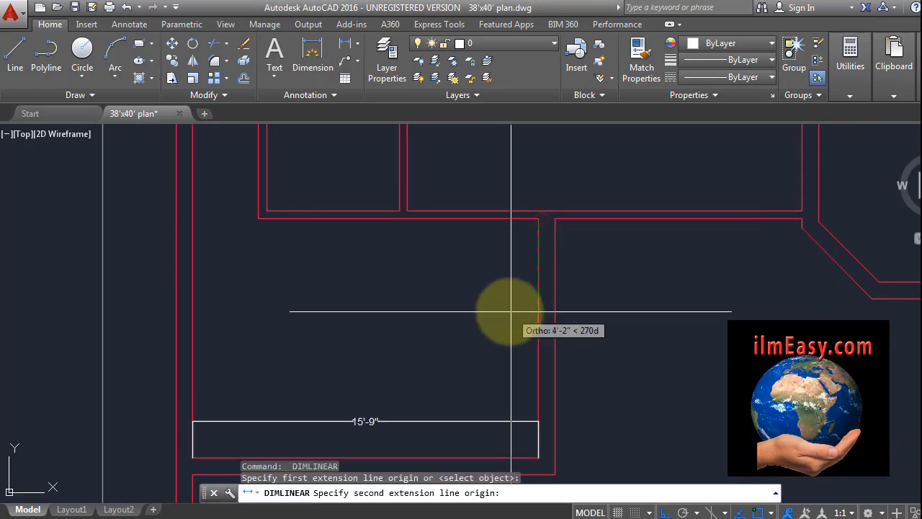
{"action": "middle_click_drag", "start_coordinate": [512, 360], "coordinate": [520, 251]}
{"action": "left_click", "coordinate": [545, 348]}
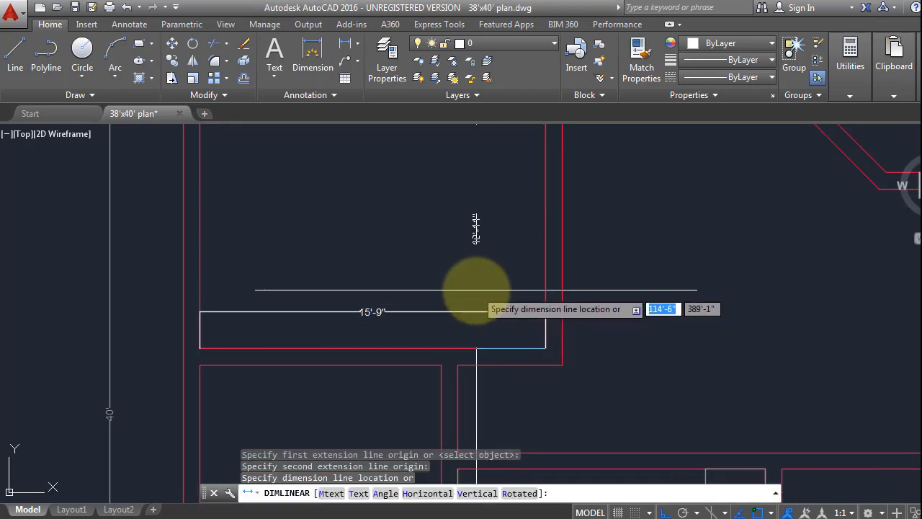
{"action": "left_click", "coordinate": [476, 290]}
{"action": "key", "text": "Escape"}
Add linear dimensions for the inner width and height of the small room between the two top-left partitions.
{"action": "middle_click_drag", "start_coordinate": [373, 243], "coordinate": [414, 413]}
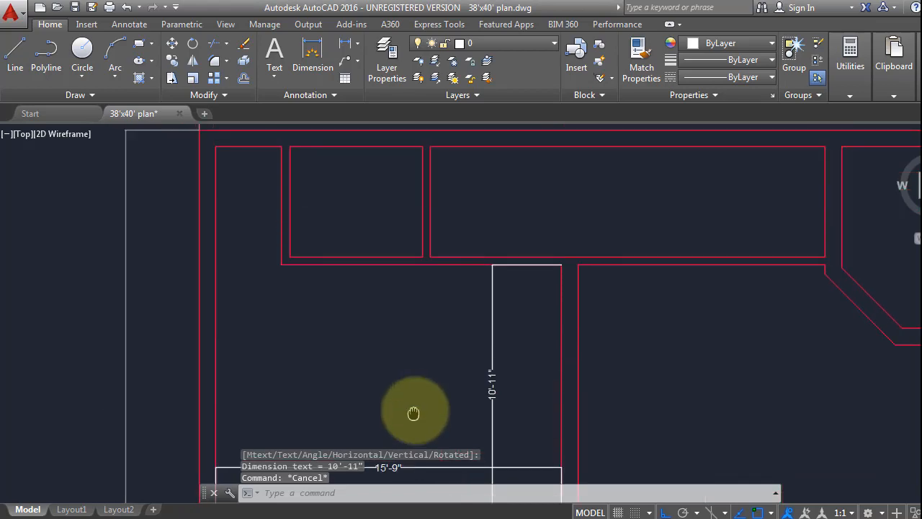
{"action": "key", "text": "Return"}
{"action": "left_click", "coordinate": [290, 256]}
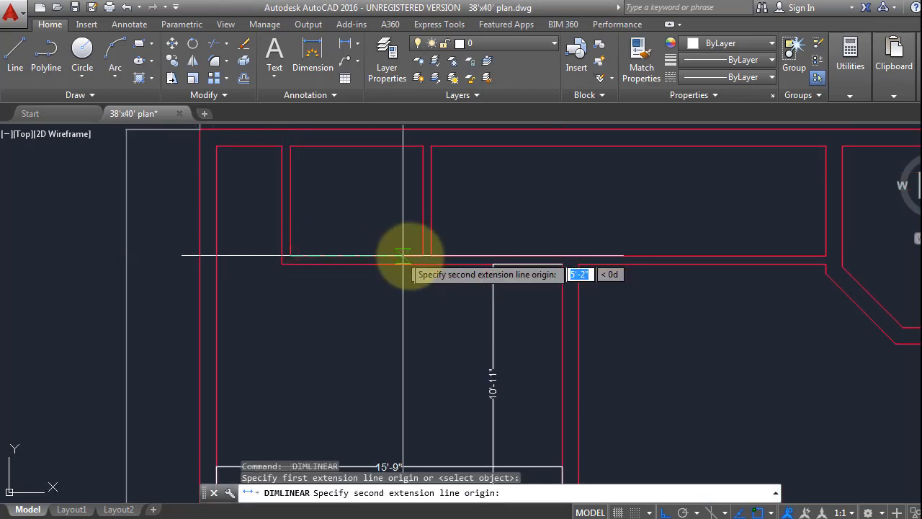
{"action": "left_click", "coordinate": [422, 256]}
{"action": "left_click", "coordinate": [408, 237]}
{"action": "key", "text": "Return"}
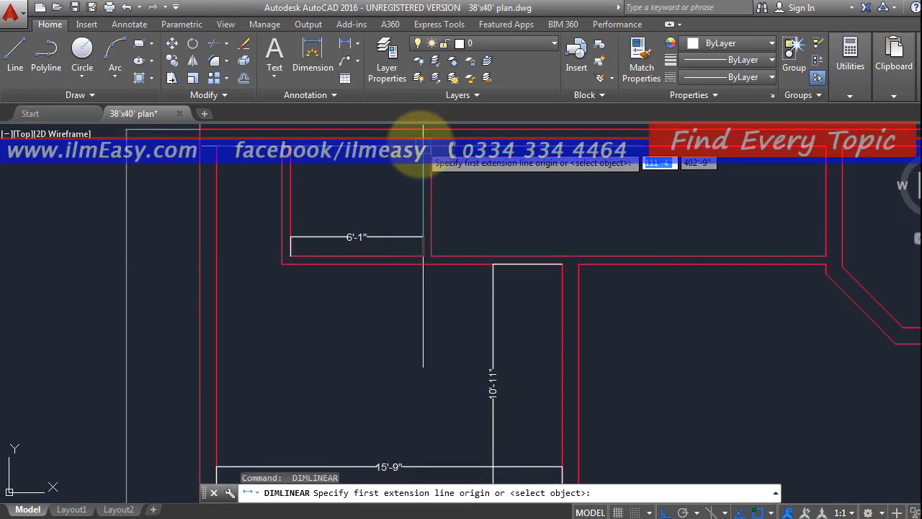
{"action": "left_click", "coordinate": [423, 146]}
{"action": "left_click", "coordinate": [422, 256]}
{"action": "left_click", "coordinate": [398, 245]}
{"action": "key", "text": "Escape"}
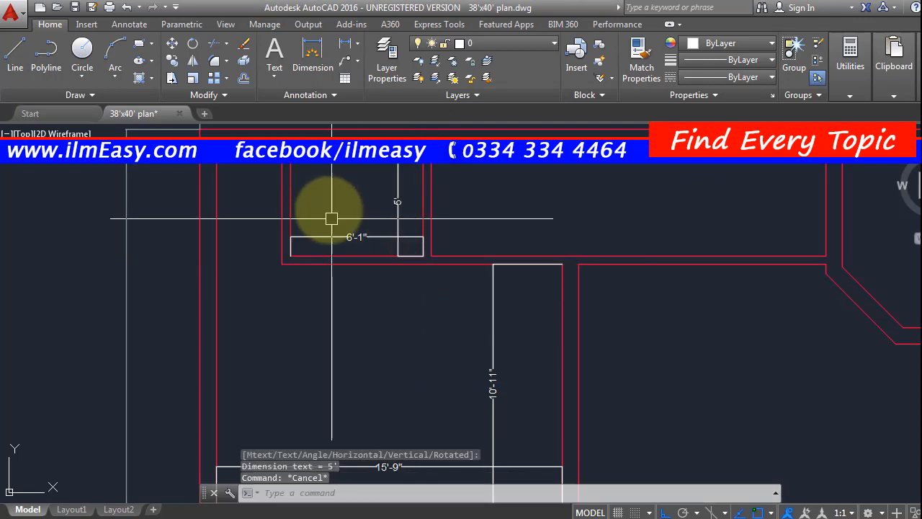
Match the properties of the overall 40' dimension onto the small top-left room's two dimensions.
{"action": "scroll", "coordinate": [345, 198], "scroll_direction": "down", "scroll_amount": 2}
{"action": "type", "text": "ma"}
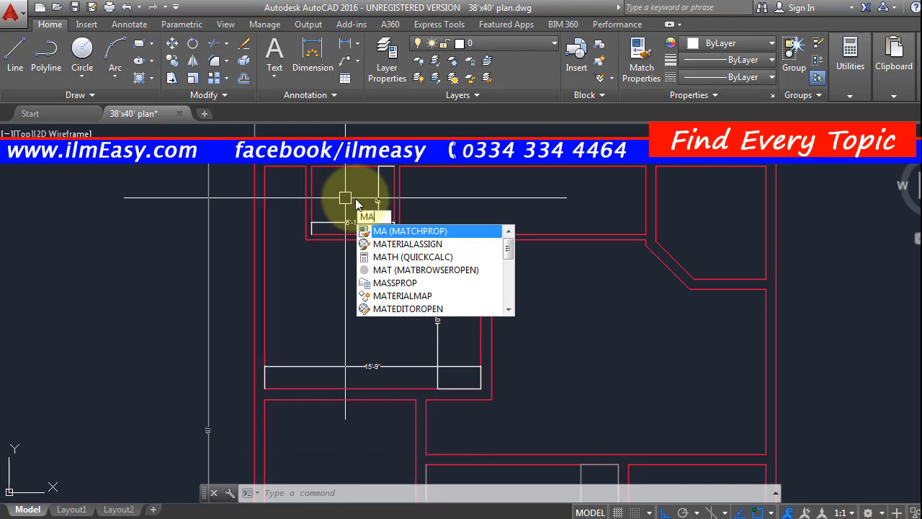
{"action": "key", "text": "Return"}
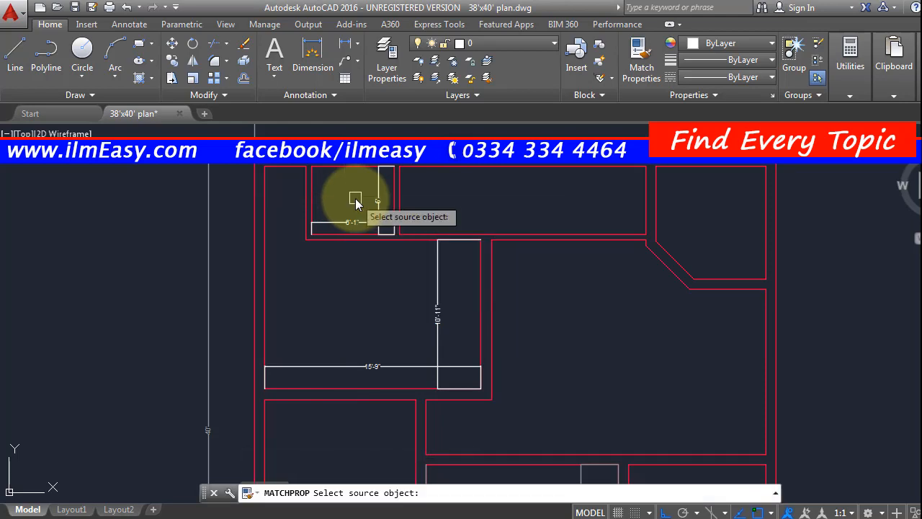
{"action": "left_click", "coordinate": [208, 310]}
{"action": "scroll", "coordinate": [373, 209], "scroll_direction": "up", "scroll_amount": 6}
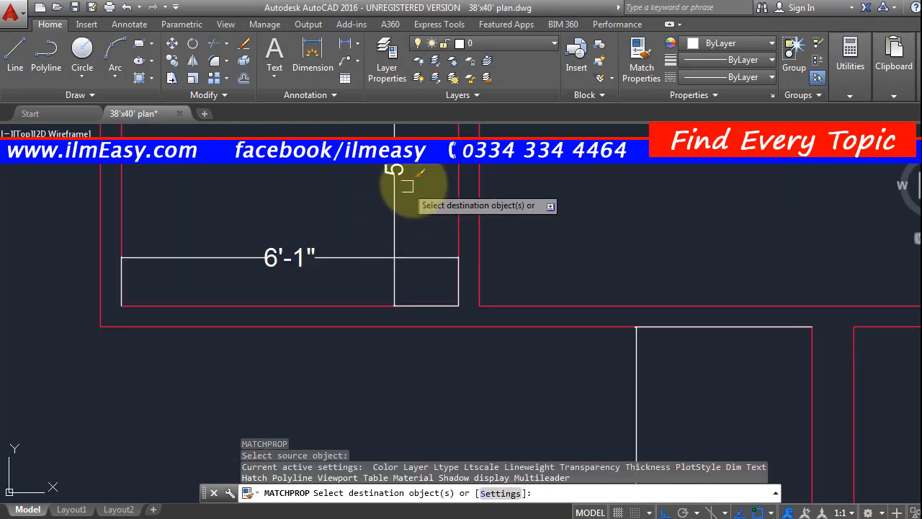
{"action": "left_click", "coordinate": [421, 178]}
{"action": "left_click", "coordinate": [220, 278]}
{"action": "scroll", "coordinate": [339, 195], "scroll_direction": "down", "scroll_amount": 5}
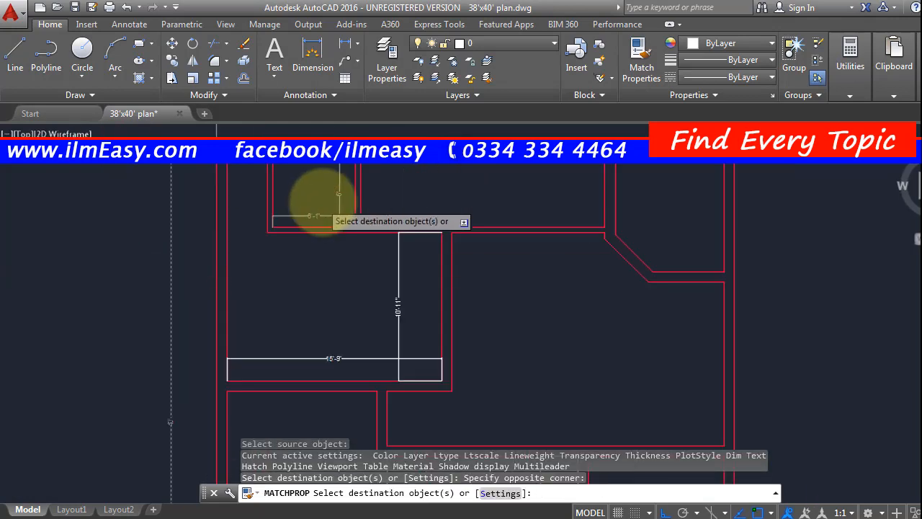
Apply the matched properties to the large upper-left room's width and height dimensions.
{"action": "left_click", "coordinate": [376, 218]}
{"action": "left_click", "coordinate": [218, 300]}
{"action": "scroll", "coordinate": [422, 230], "scroll_direction": "down", "scroll_amount": 5}
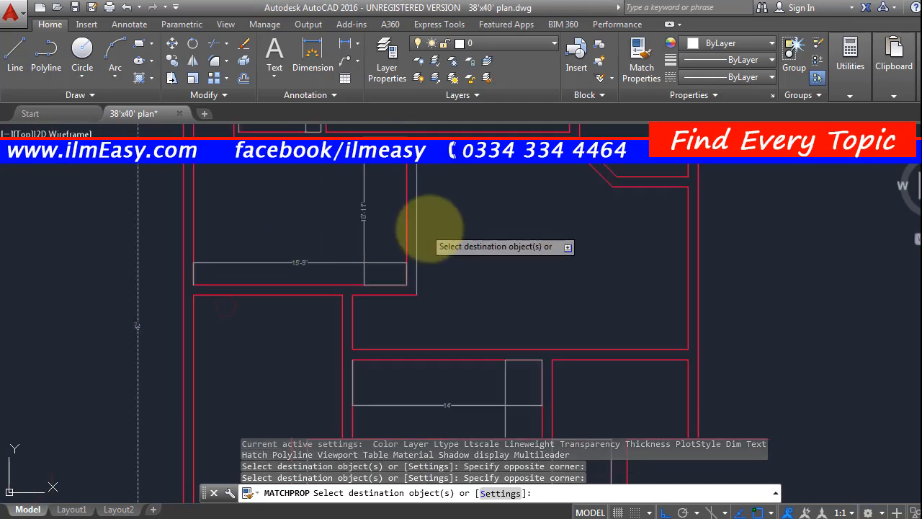
End the property matching and save the drawing.
{"action": "key", "text": "Escape"}
{"action": "key", "text": "ctrl+s"}
Select the large upper-left room's height dimension to check which layer it is on, and clear the selection.
{"action": "scroll", "coordinate": [369, 225], "scroll_direction": "up", "scroll_amount": 6}
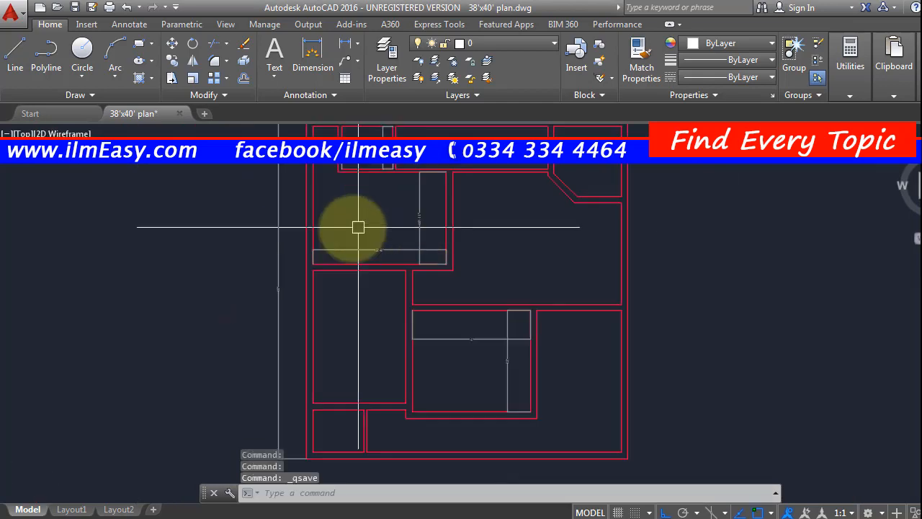
{"action": "middle_click_drag", "start_coordinate": [471, 231], "coordinate": [441, 362]}
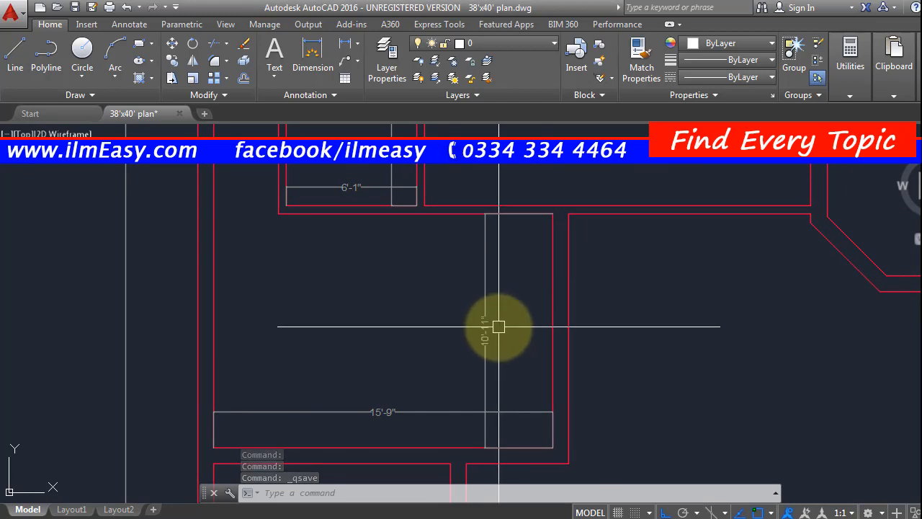
{"action": "left_click", "coordinate": [513, 287]}
{"action": "left_click", "coordinate": [387, 358]}
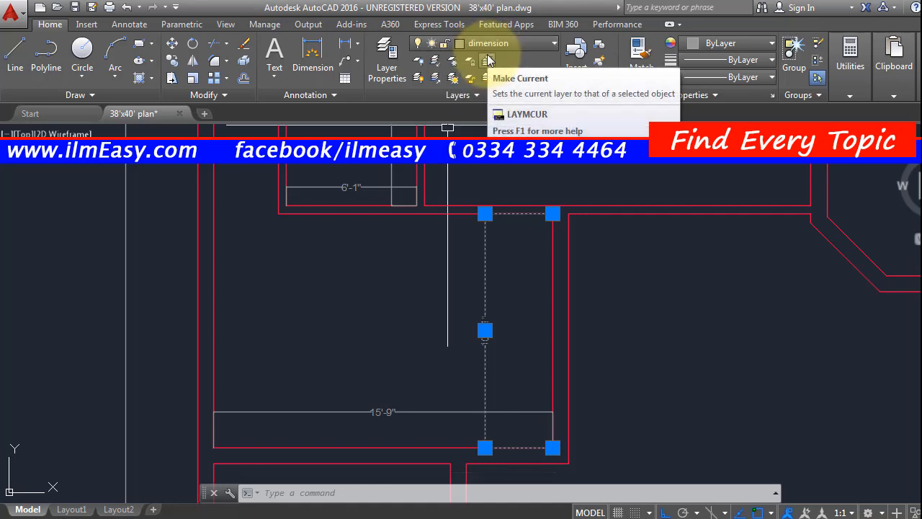
{"action": "key", "text": "Escape"}
{"action": "key", "text": "Escape"}
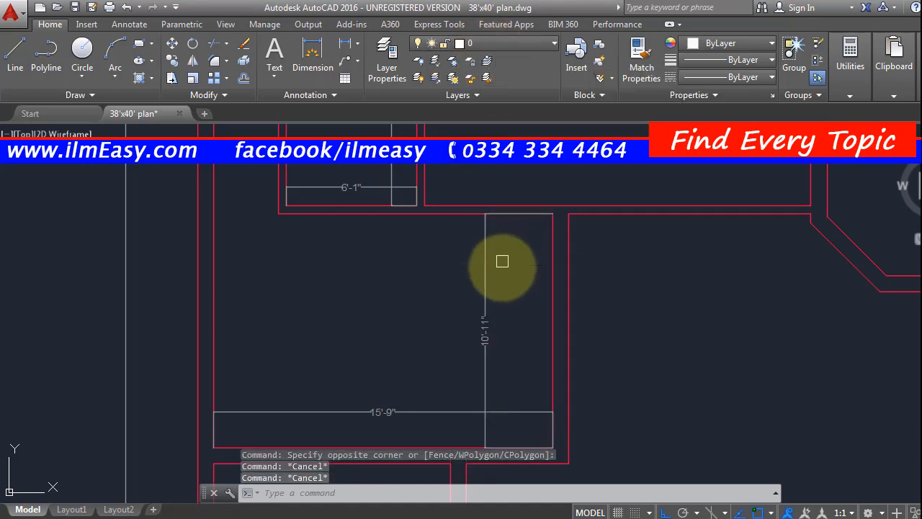
Turn off the dimension layer to view the floor plan with its walls only.
{"action": "scroll", "coordinate": [506, 281], "scroll_direction": "down", "scroll_amount": 4}
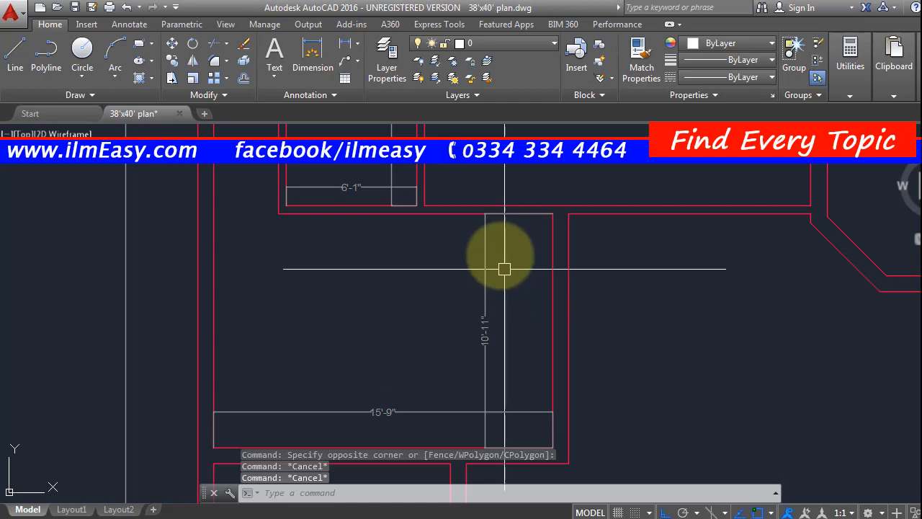
{"action": "left_click", "coordinate": [466, 45]}
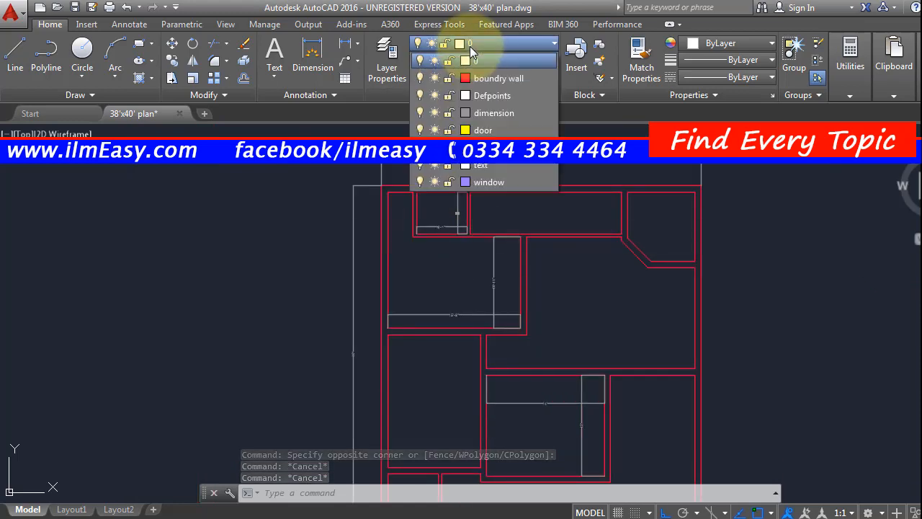
{"action": "left_click", "coordinate": [421, 113]}
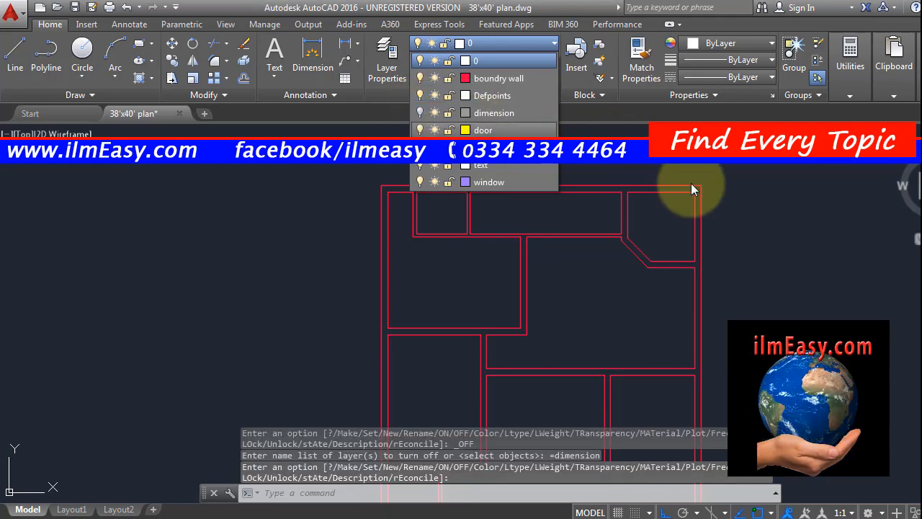
{"action": "left_click", "coordinate": [840, 260]}
{"action": "scroll", "coordinate": [812, 257], "scroll_direction": "down", "scroll_amount": 4}
{"action": "scroll", "coordinate": [809, 257], "scroll_direction": "up", "scroll_amount": 2}
{"action": "middle_click_drag", "start_coordinate": [809, 257], "coordinate": [709, 210]}
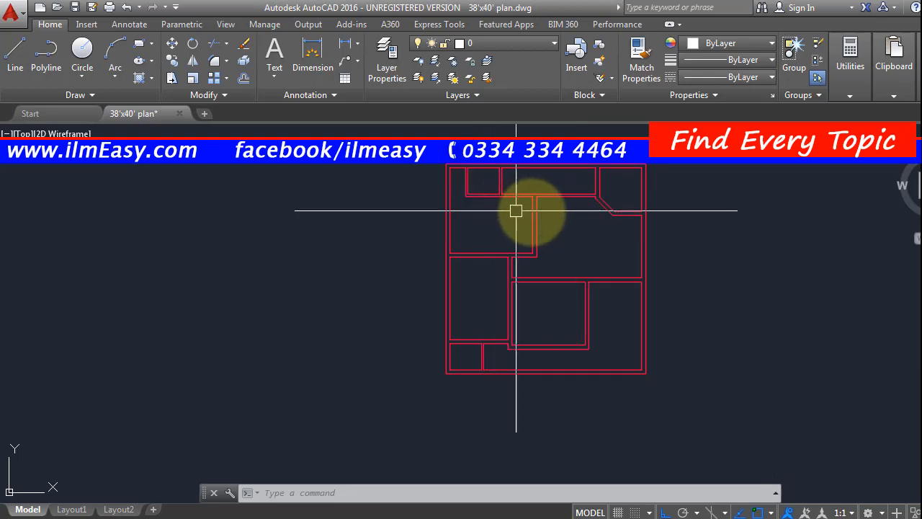
{"action": "middle_click_drag", "start_coordinate": [550, 214], "coordinate": [500, 225]}
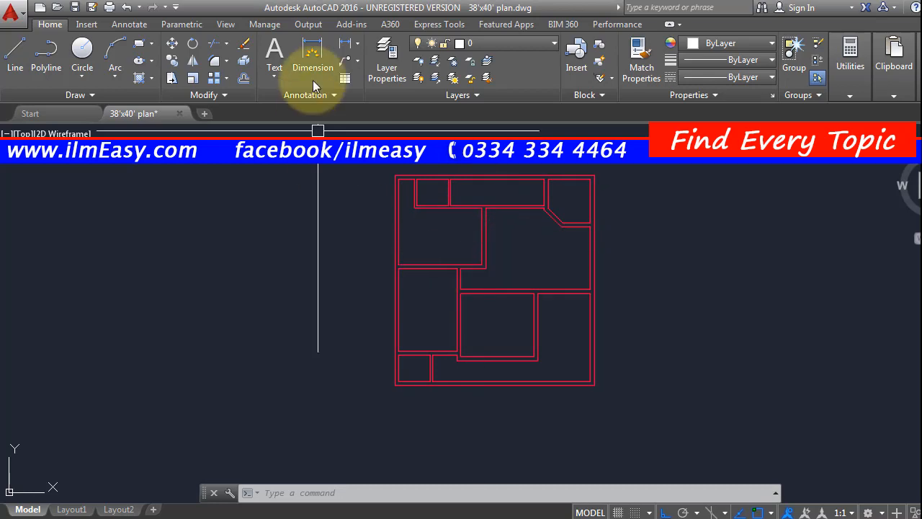
Turn the dimension layer back on and save the drawing.
{"action": "left_click", "coordinate": [519, 43]}
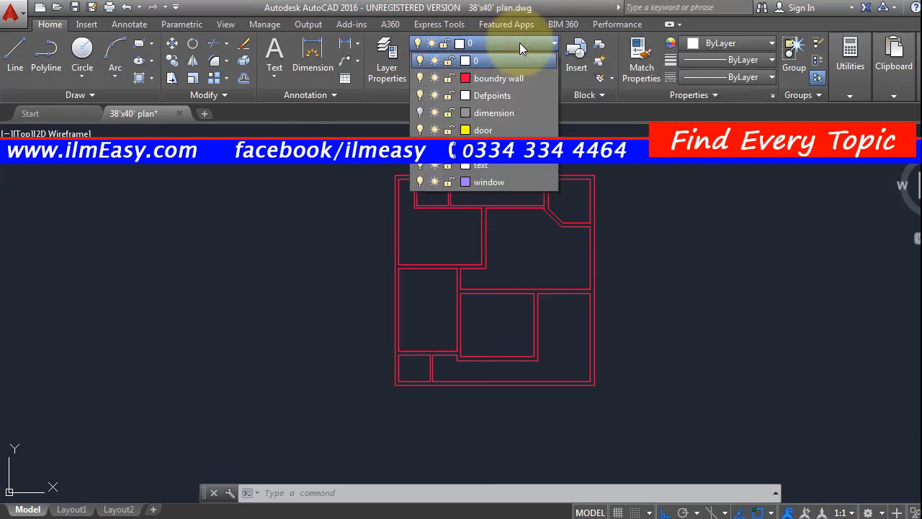
{"action": "left_click", "coordinate": [419, 112]}
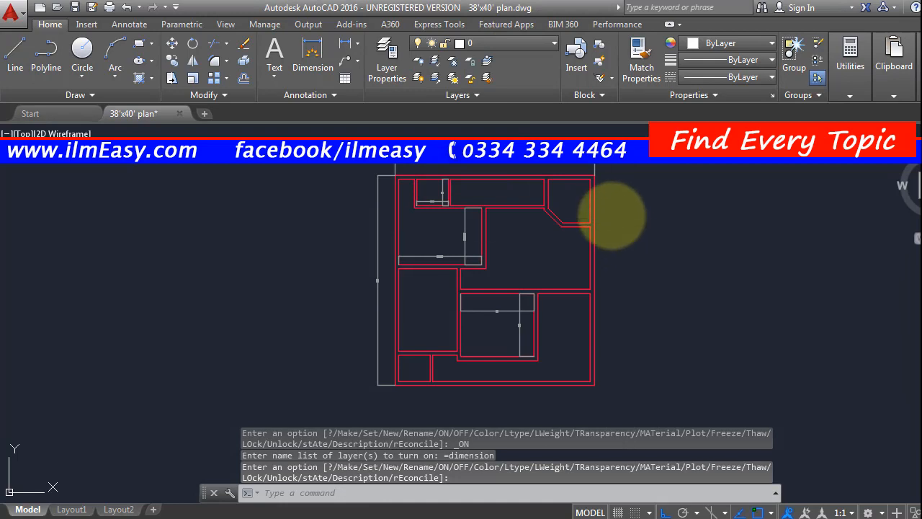
{"action": "key", "text": "Escape"}
{"action": "key", "text": "ctrl+s"}
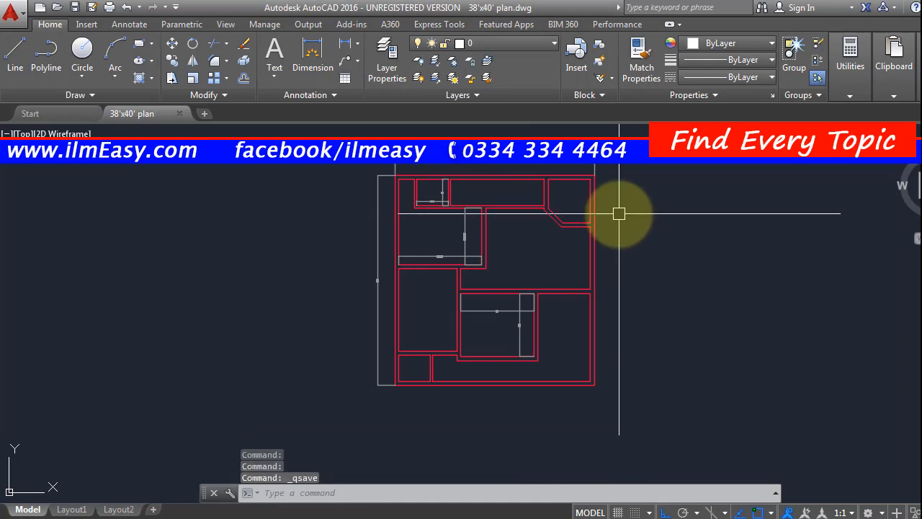
{"action": "middle_click_drag", "start_coordinate": [619, 214], "coordinate": [569, 222]}
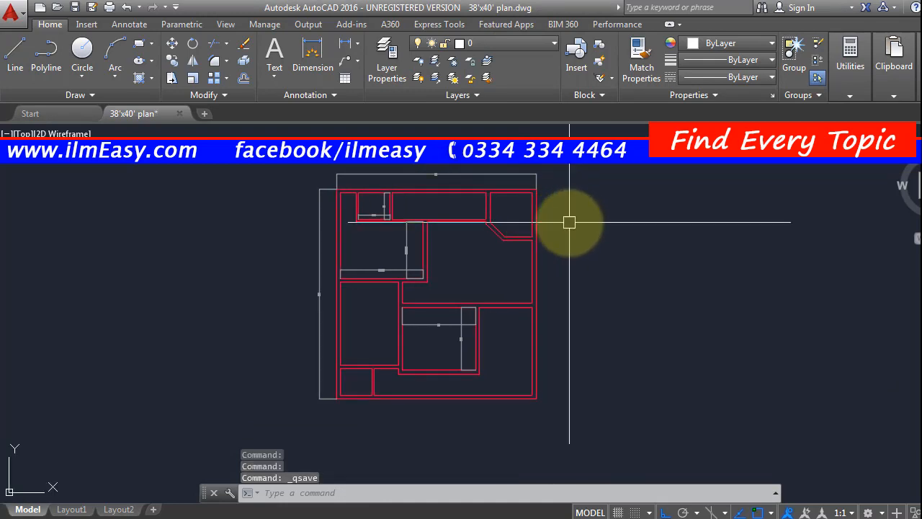